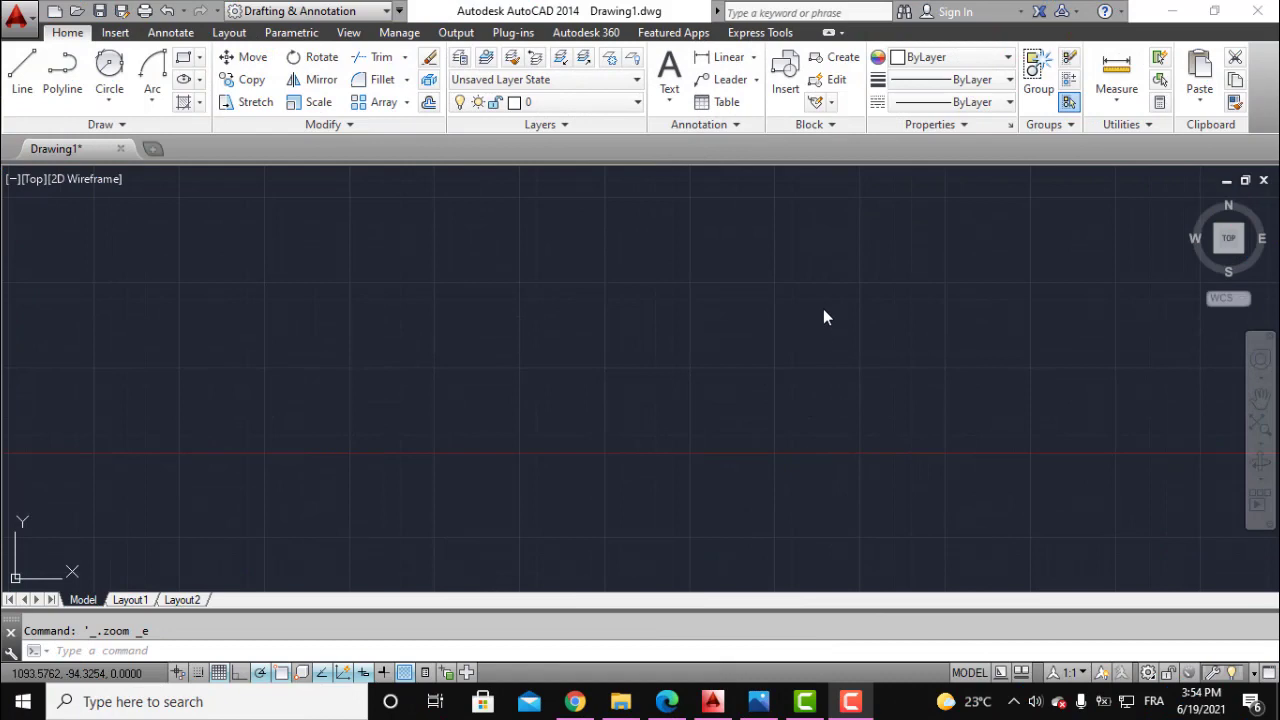
Open the reference drawing 1124.png in Photos, shrink its window to review the circle diameters, and return to AutoCAD.
left_click(932, 287)
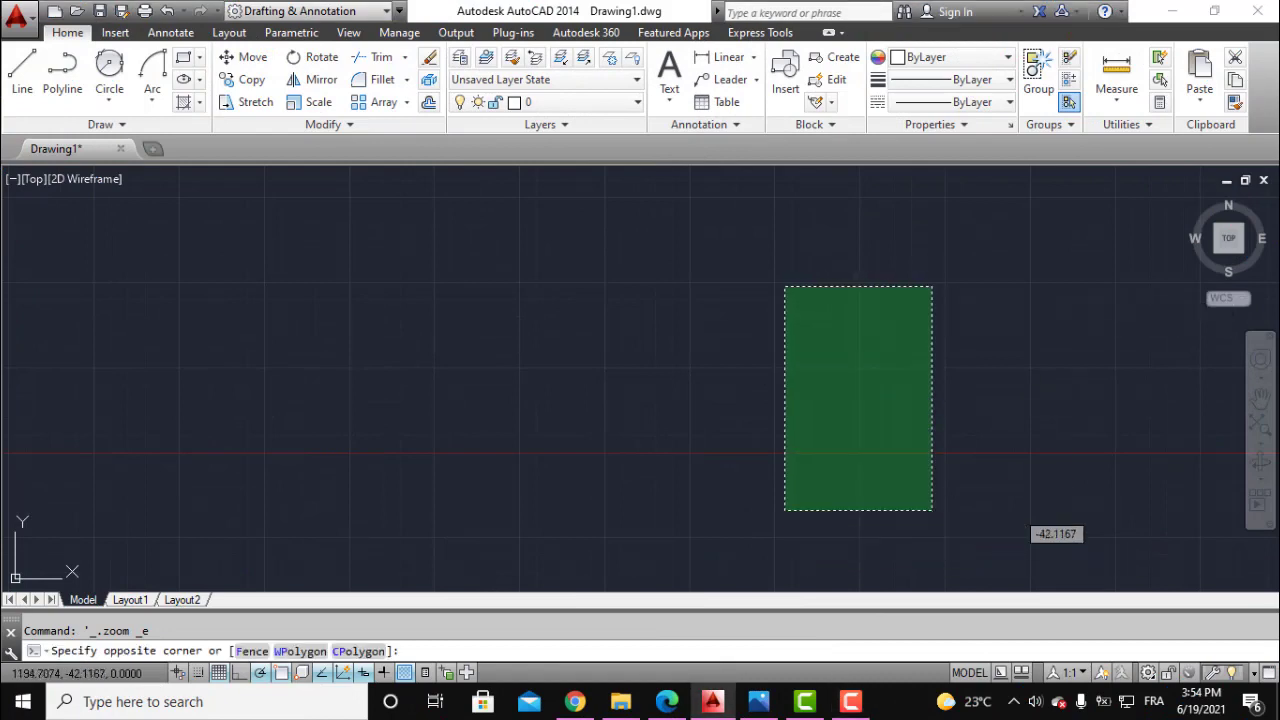
left_click(786, 530)
left_click(762, 701)
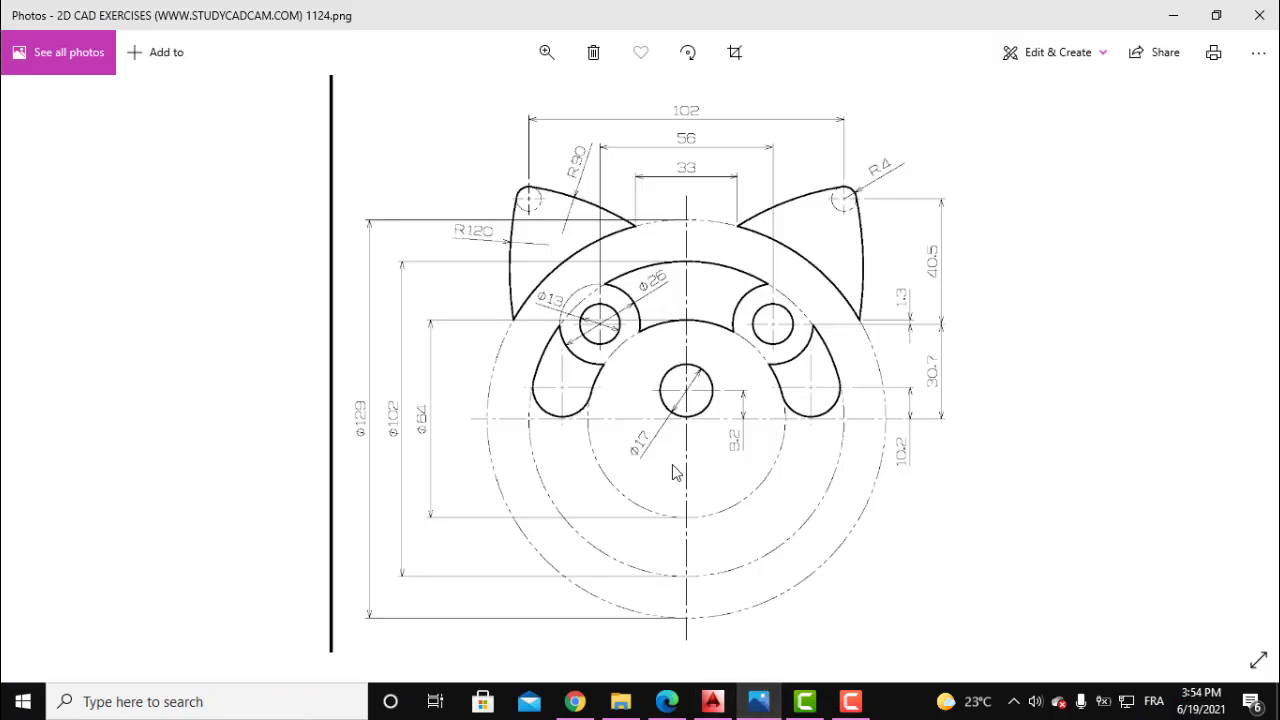
mouse_move(986, 177)
left_mouse_down()
mouse_move(808, 280)
mouse_move(748, 234)
mouse_move(463, 230)
left_mouse_up()
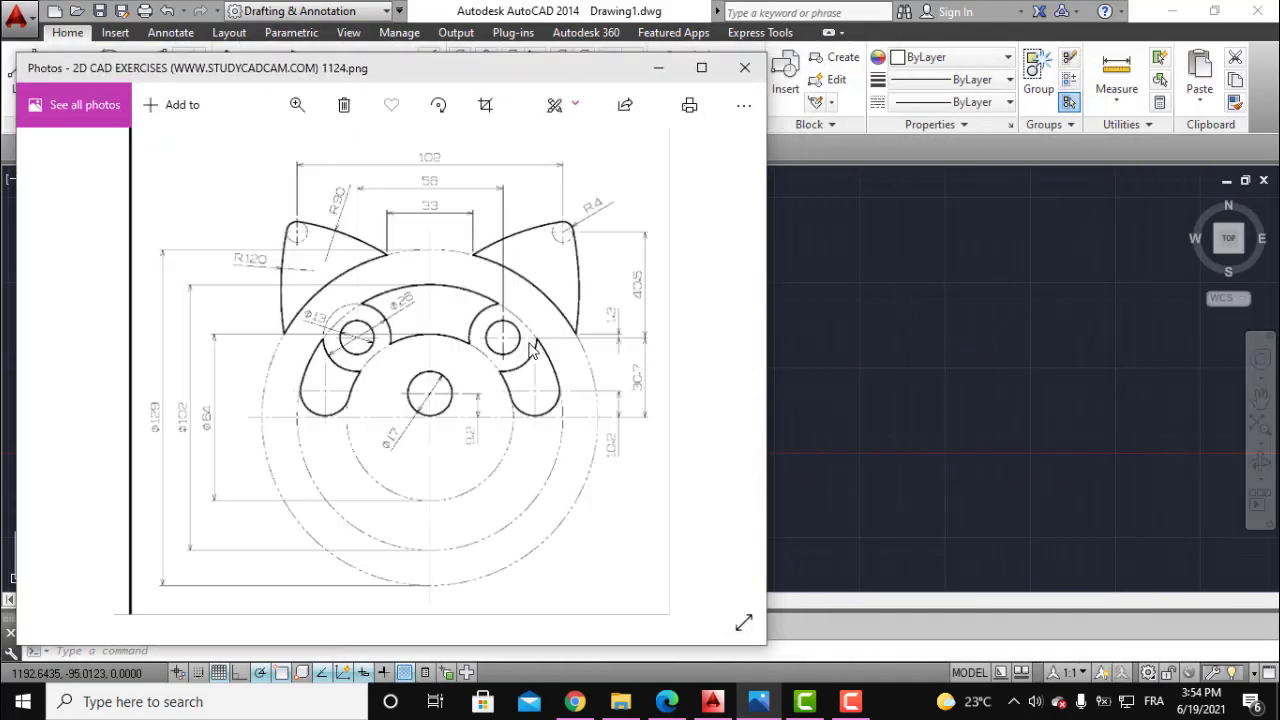
left_click_drag(579, 74, 551, 64)
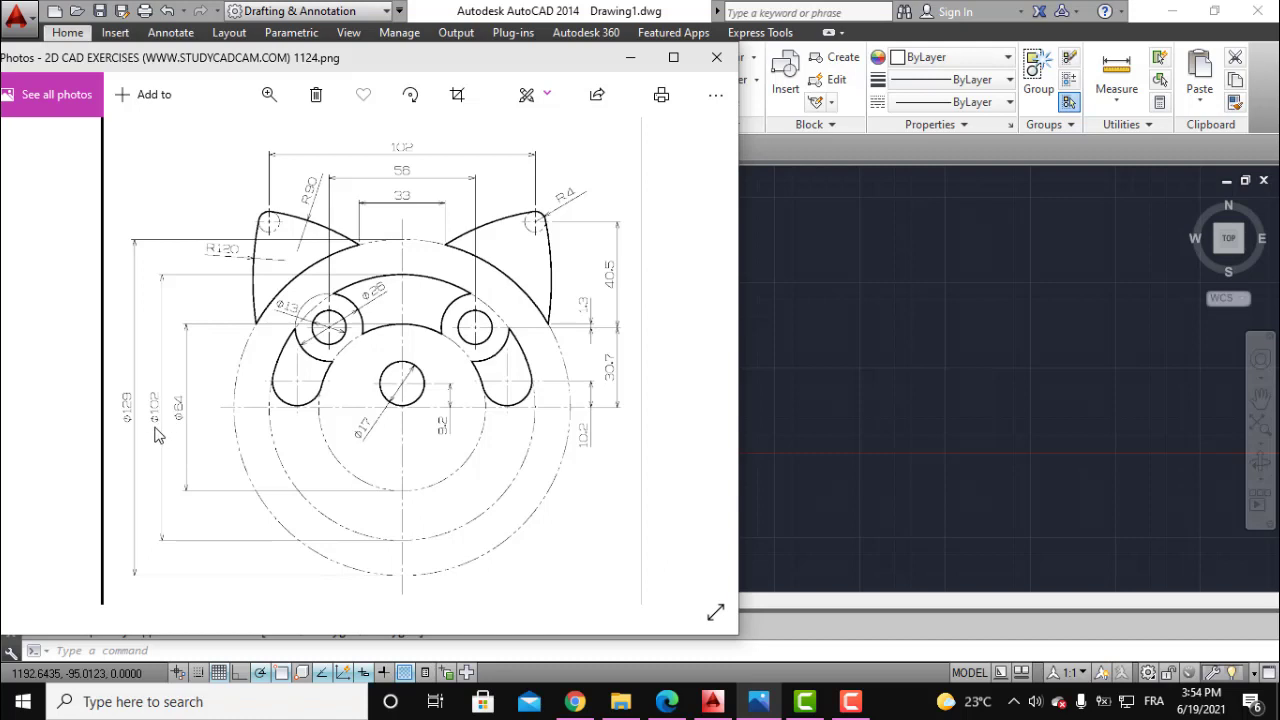
left_click(795, 362)
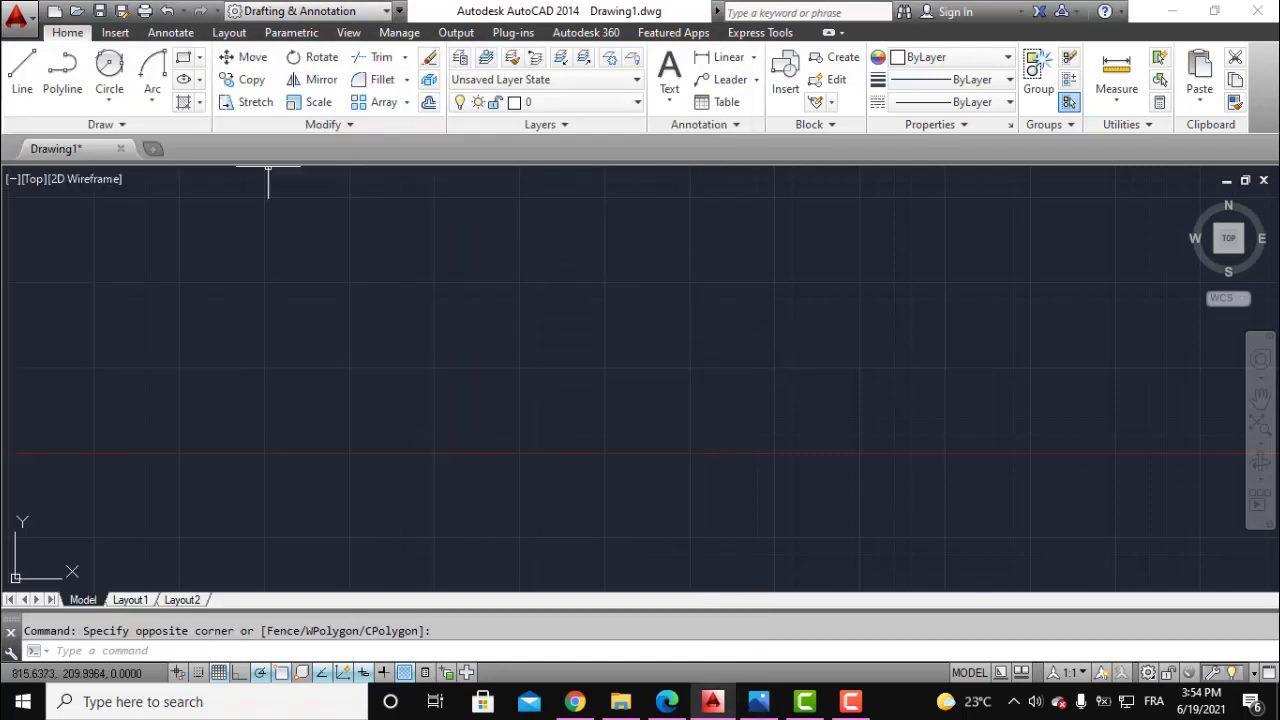
Draw a 64-diameter circle by centre and diameter in the middle of the empty drawing area.
left_click(110, 100)
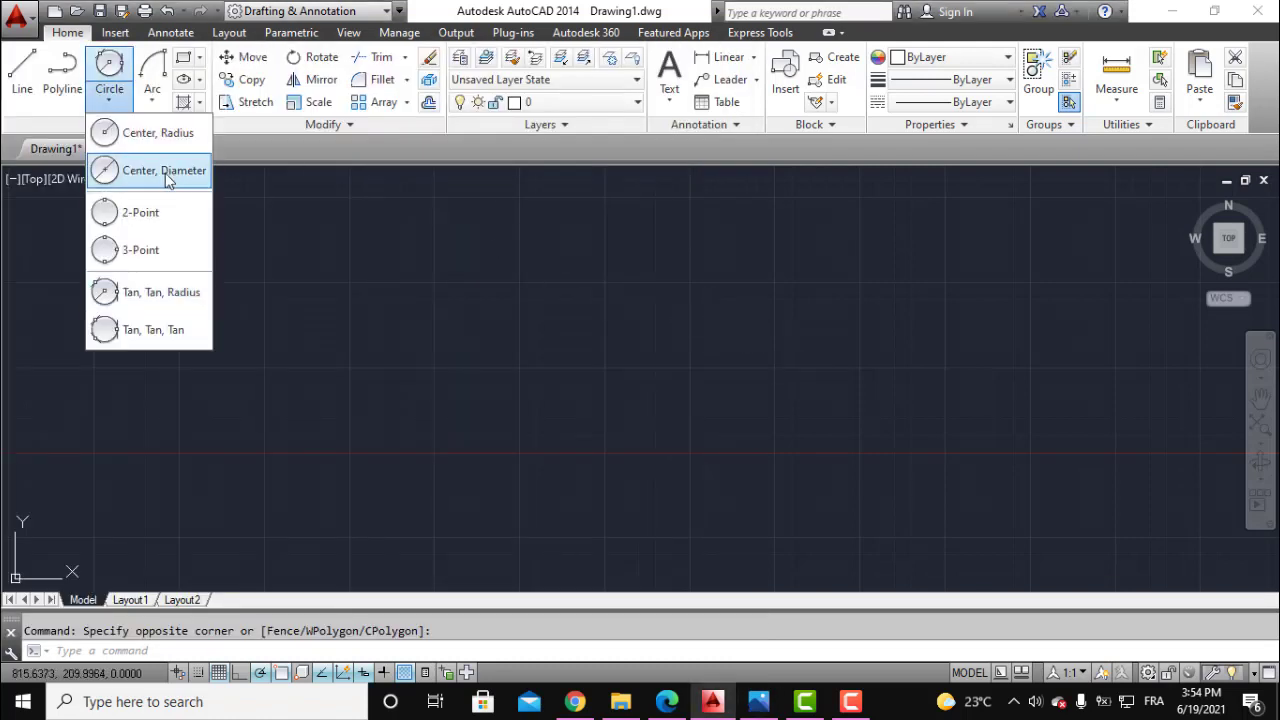
left_click(152, 172)
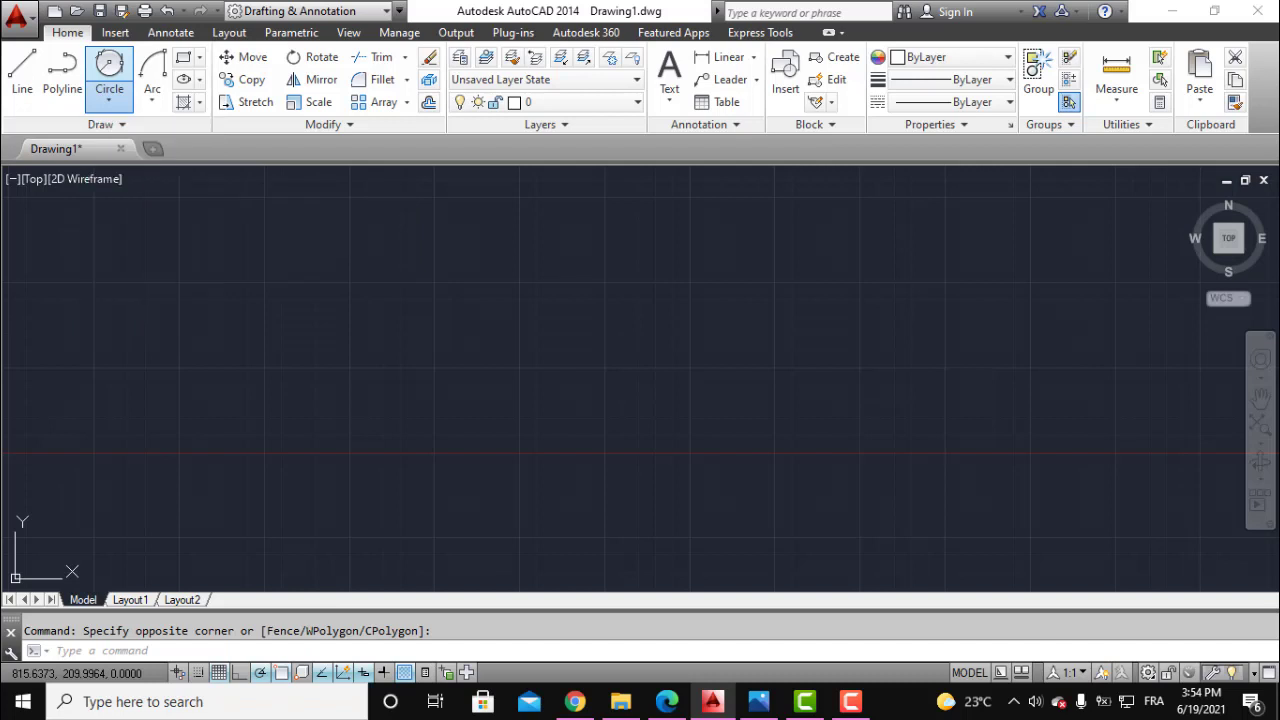
left_click(689, 355)
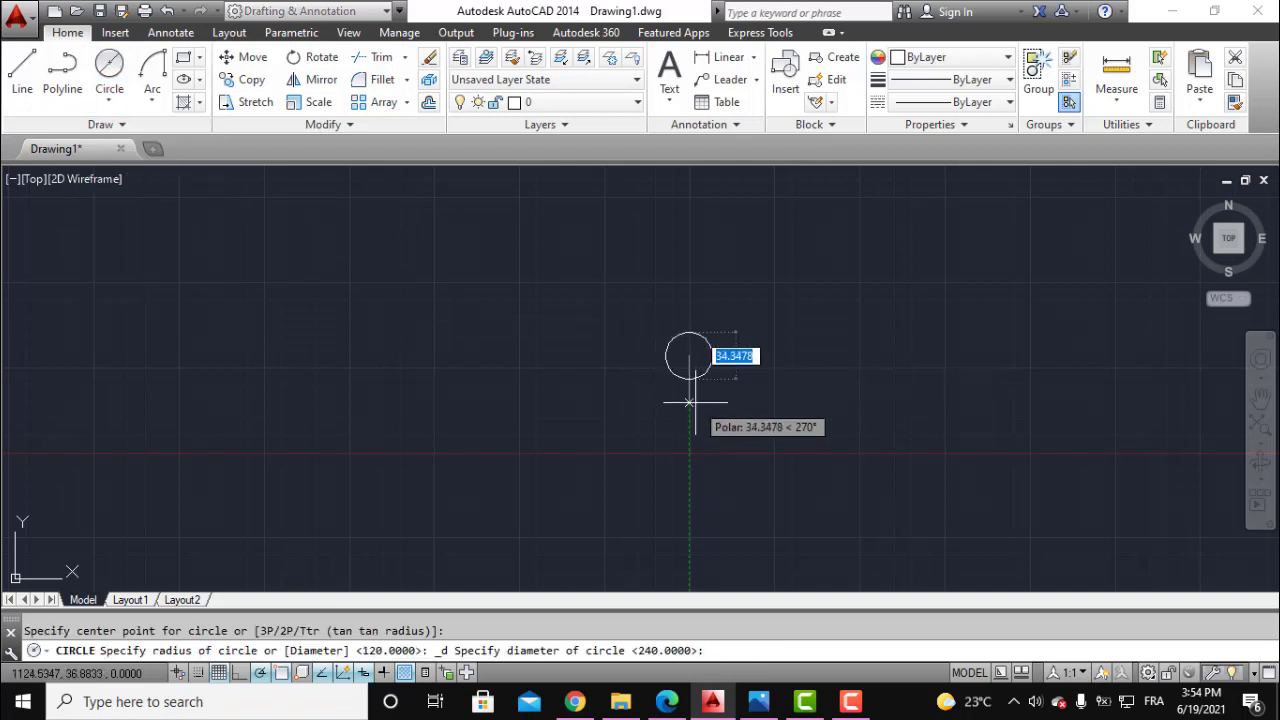
type("64")
key("Return")
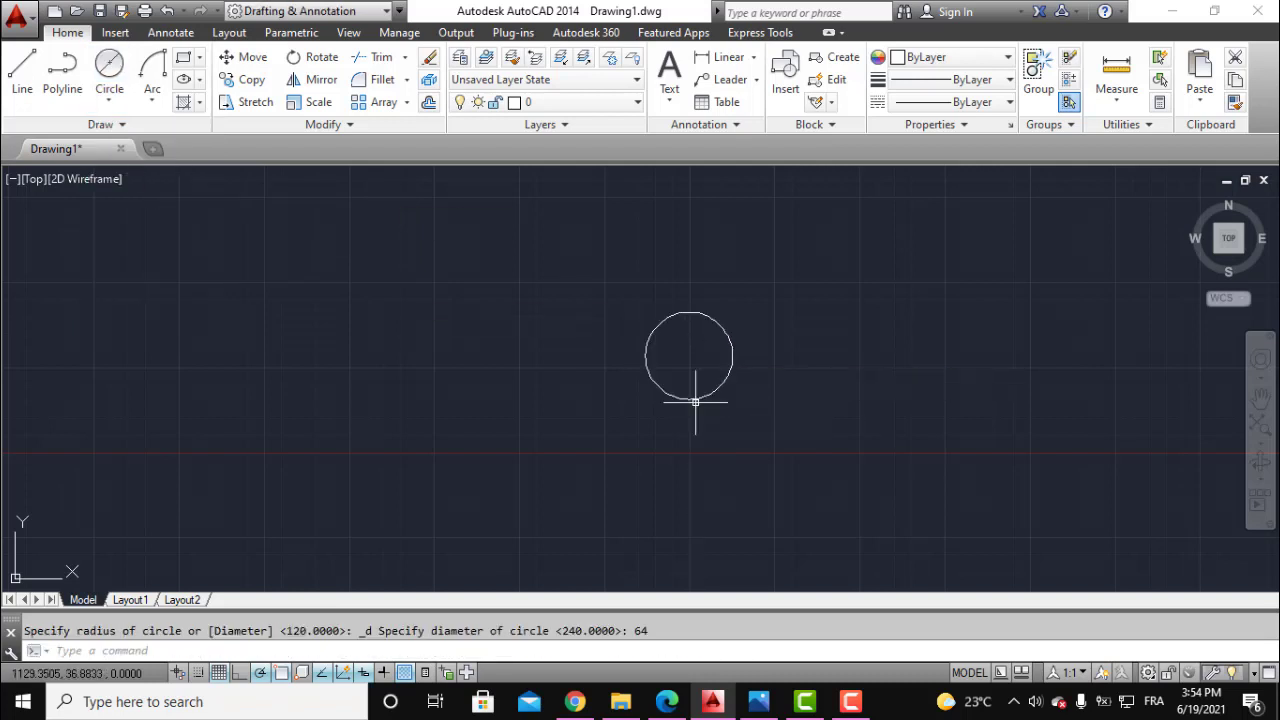
Draw a circle with a diameter of 102 concentric with the 64-diameter circle.
left_click(109, 95)
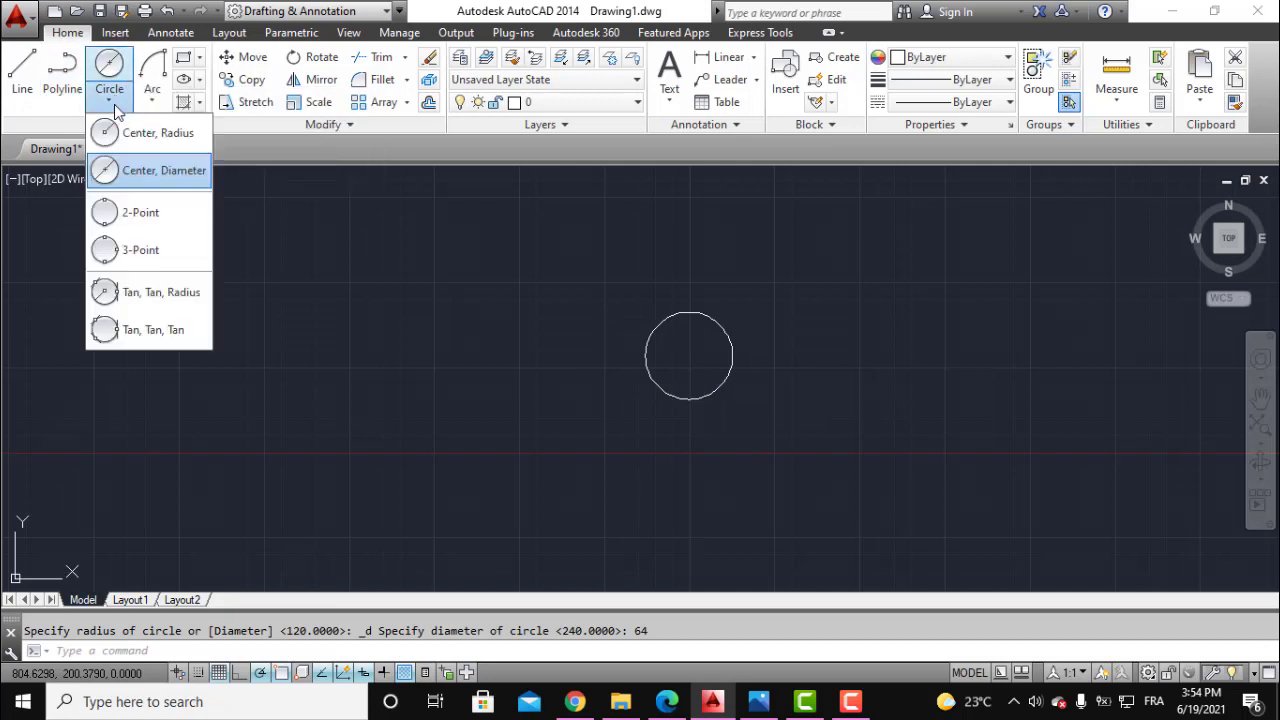
left_click(139, 172)
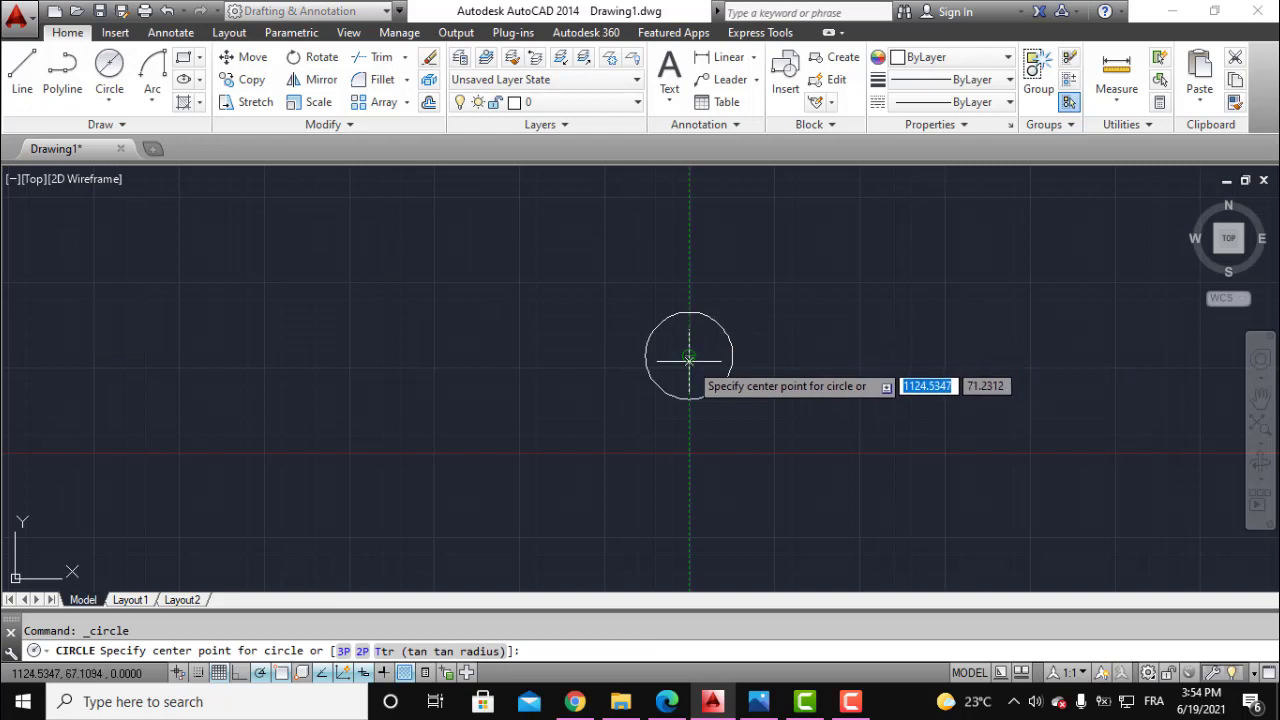
left_click(688, 356)
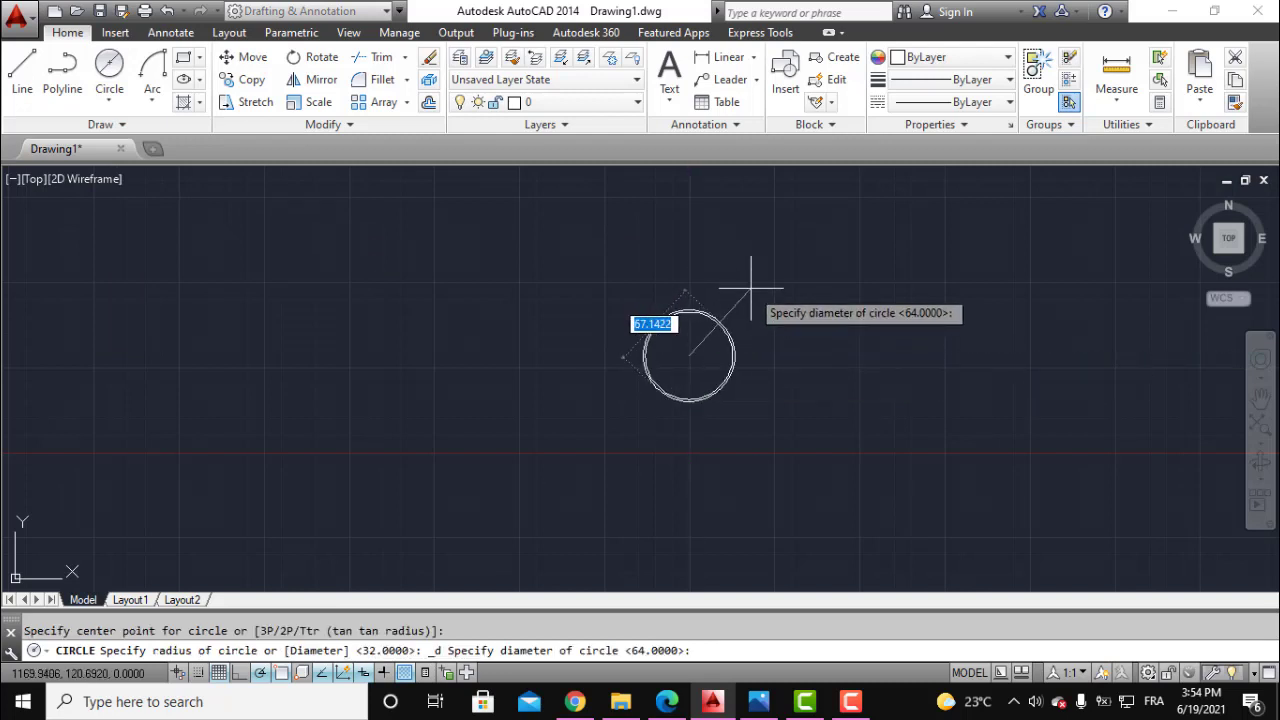
type("102")
key("Return")
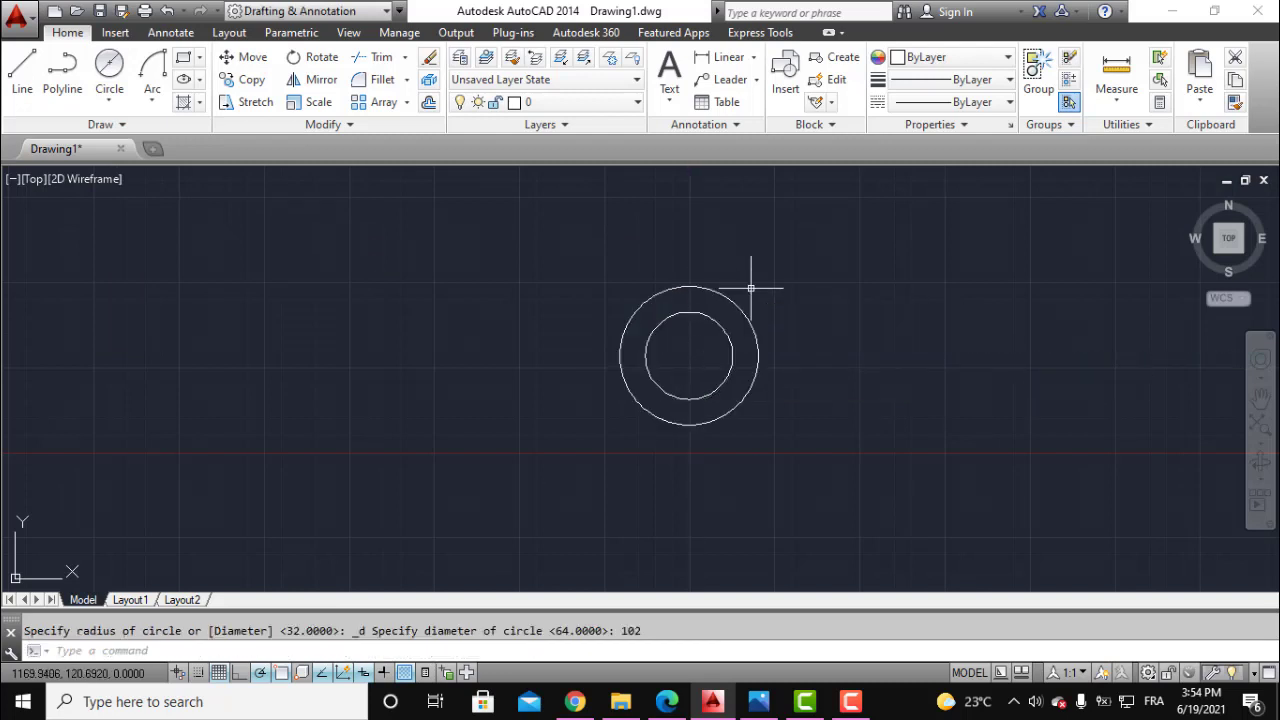
Check the reference image for the outer diameter and draw a third concentric circle with a diameter of 129.
left_click(760, 700)
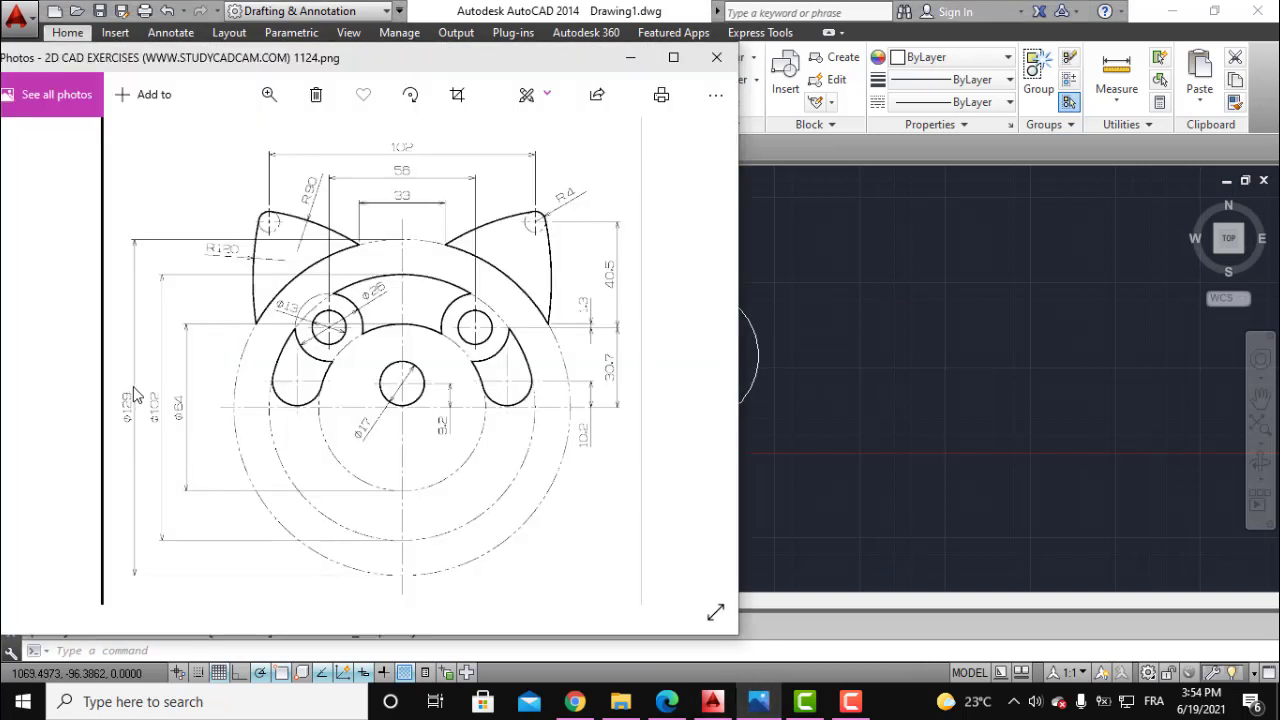
left_click(760, 705)
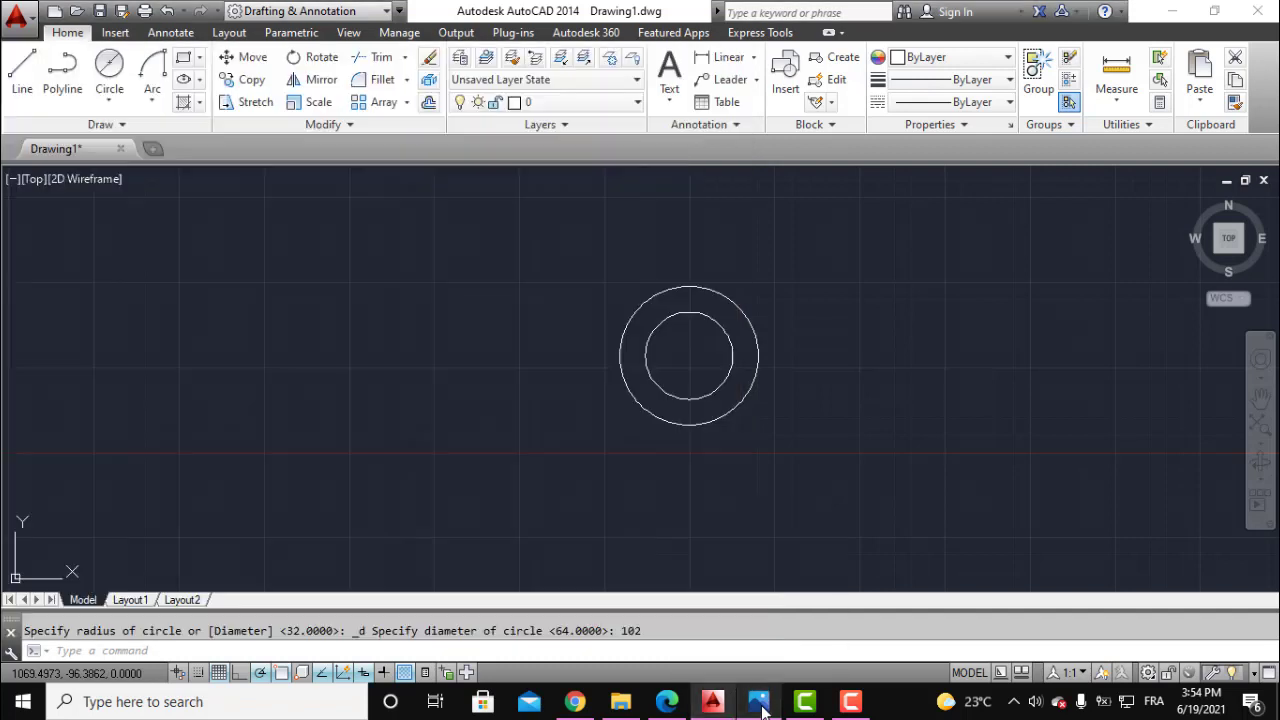
left_click(114, 106)
left_click(125, 168)
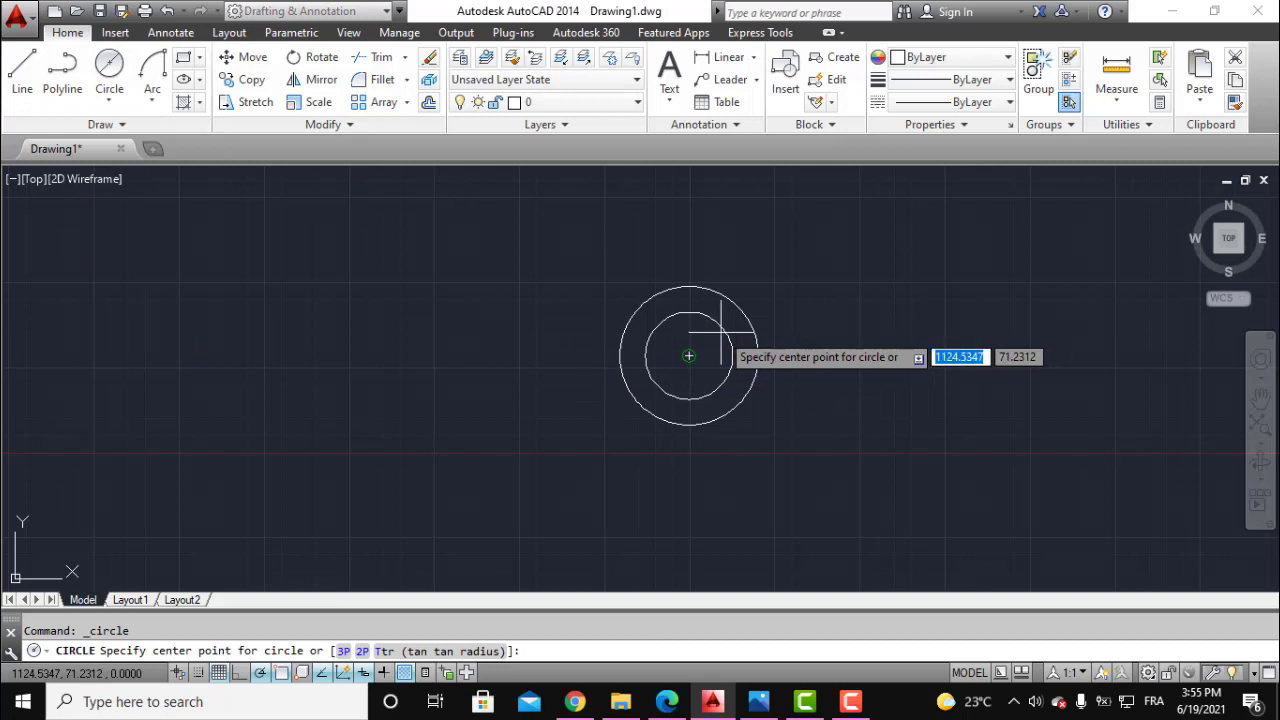
left_click(689, 355)
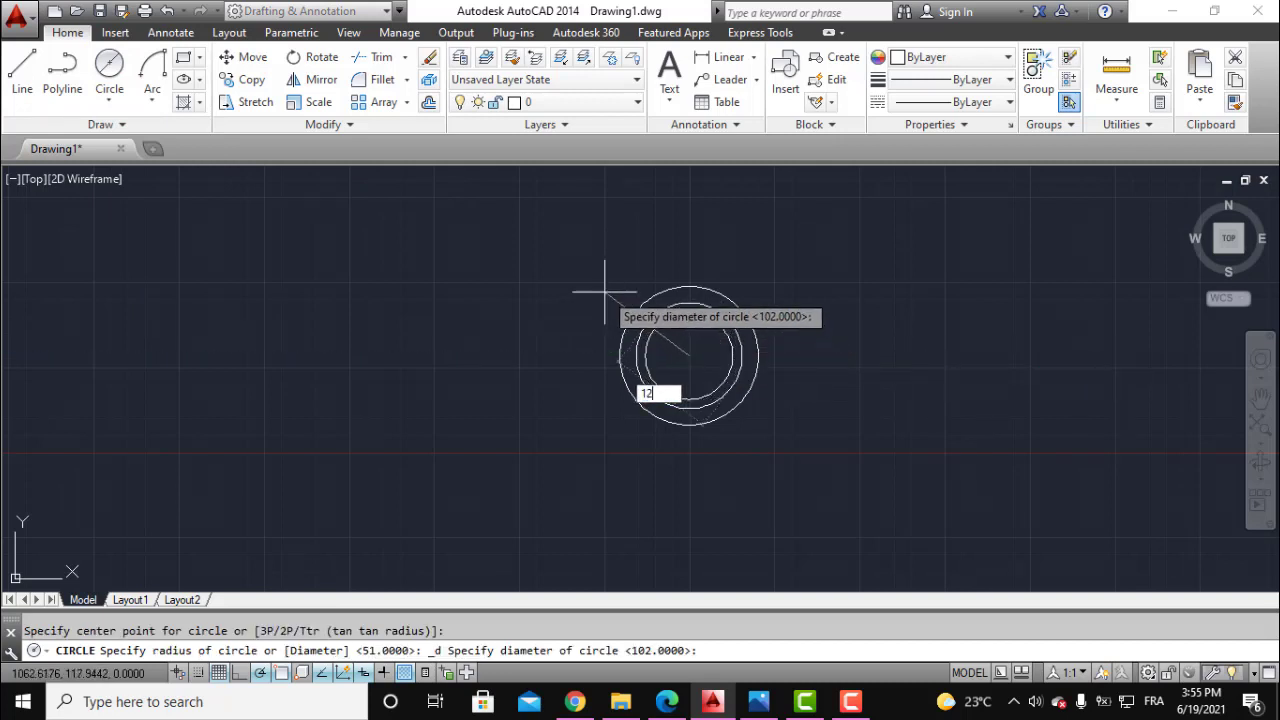
type("129")
key("Return")
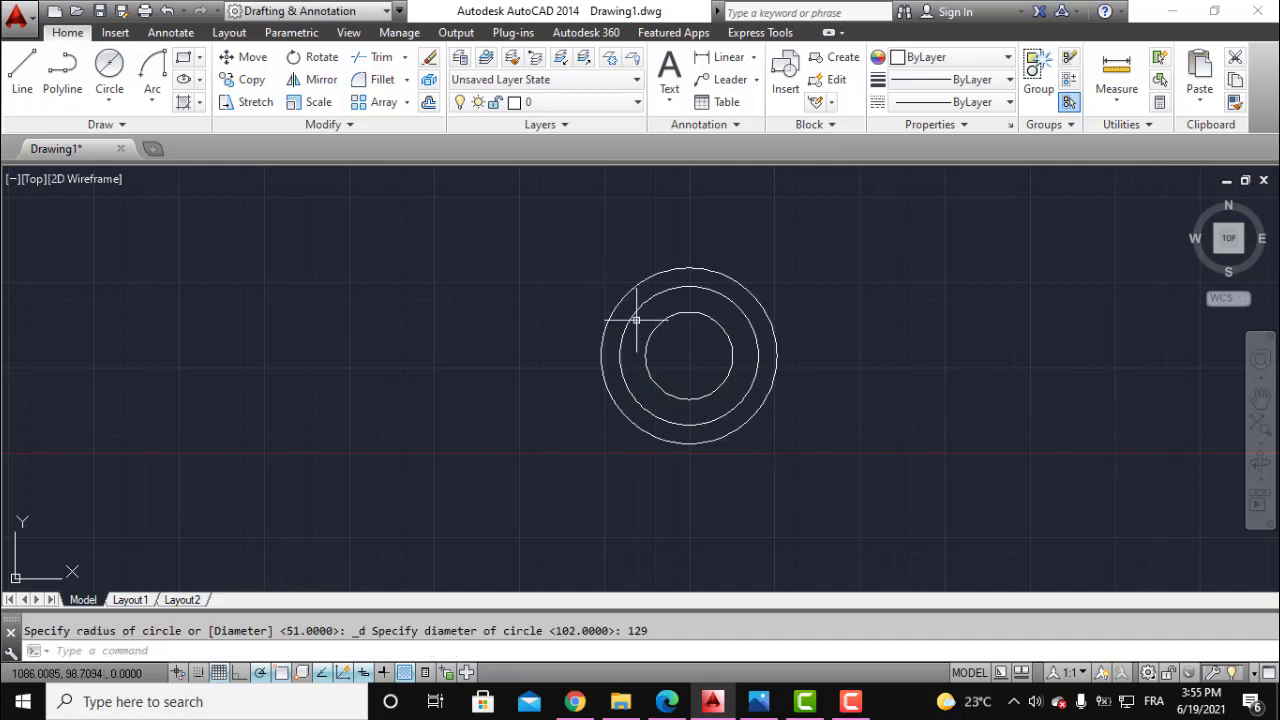
Draw a horizontal and a vertical centre line through the circles' common centre, each extending beyond the outermost circle on both sides.
left_click(22, 75)
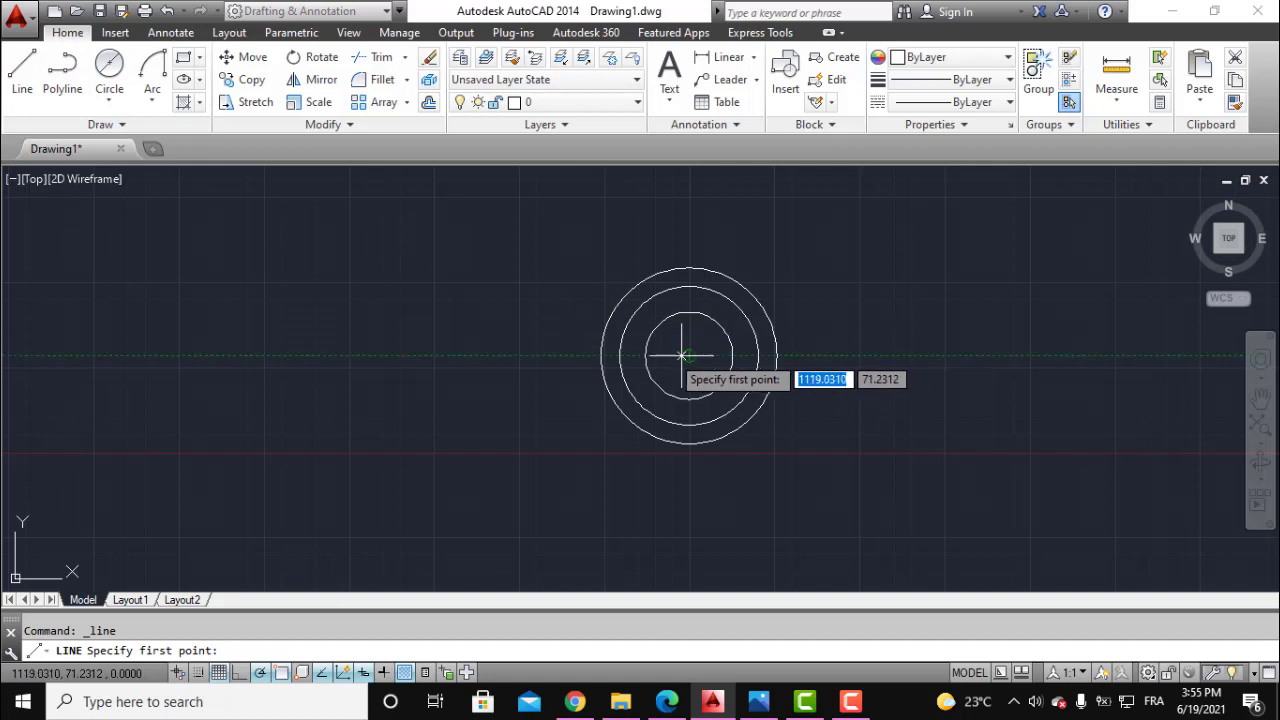
left_click(506, 355)
left_click(914, 355)
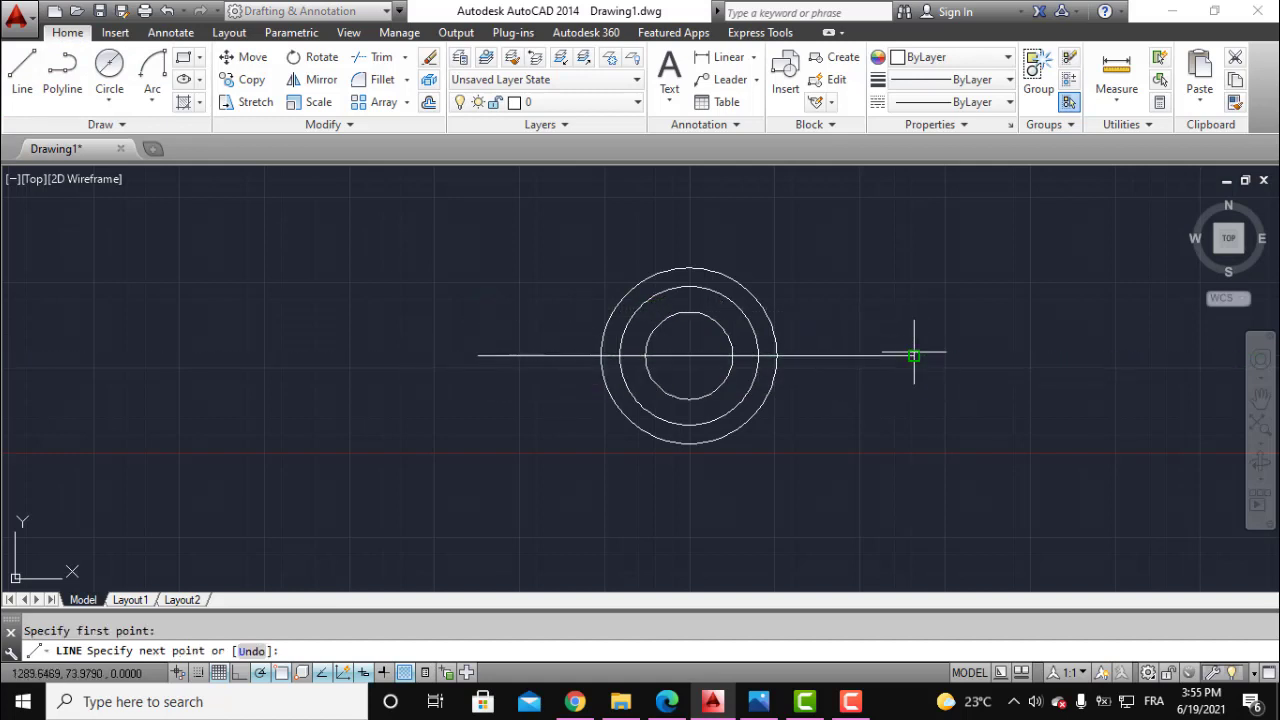
key("Return")
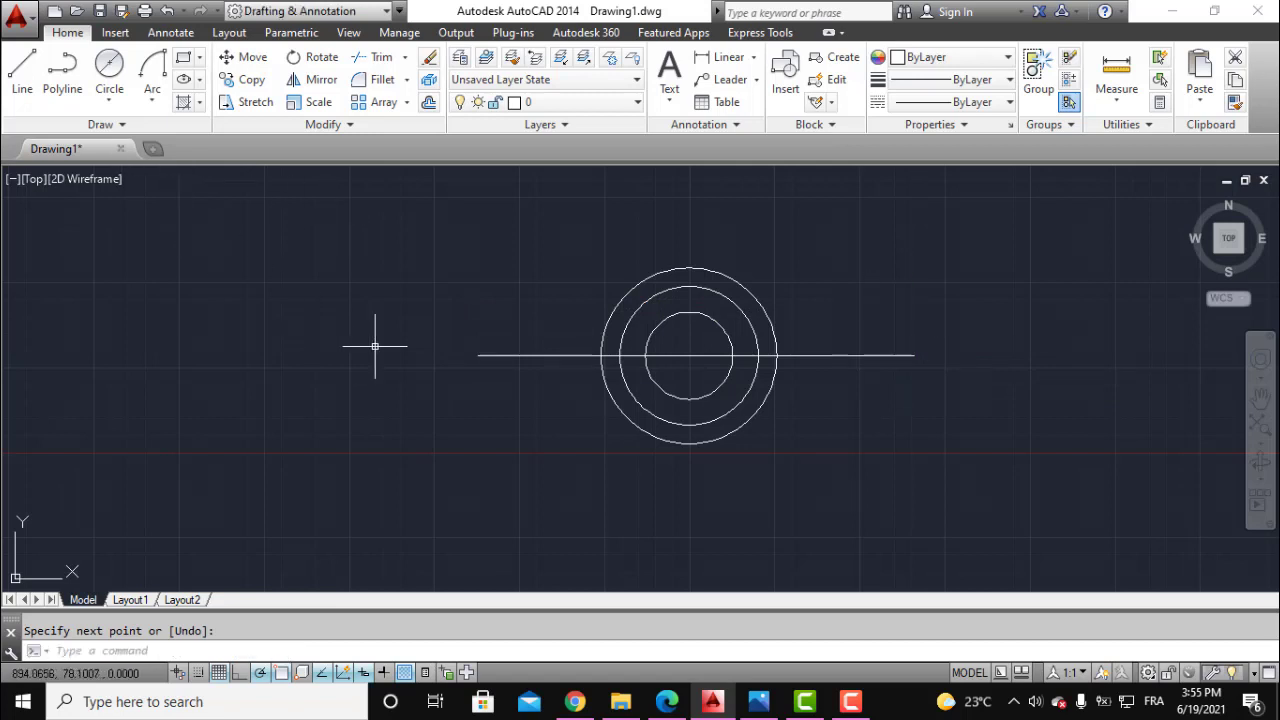
key("Return")
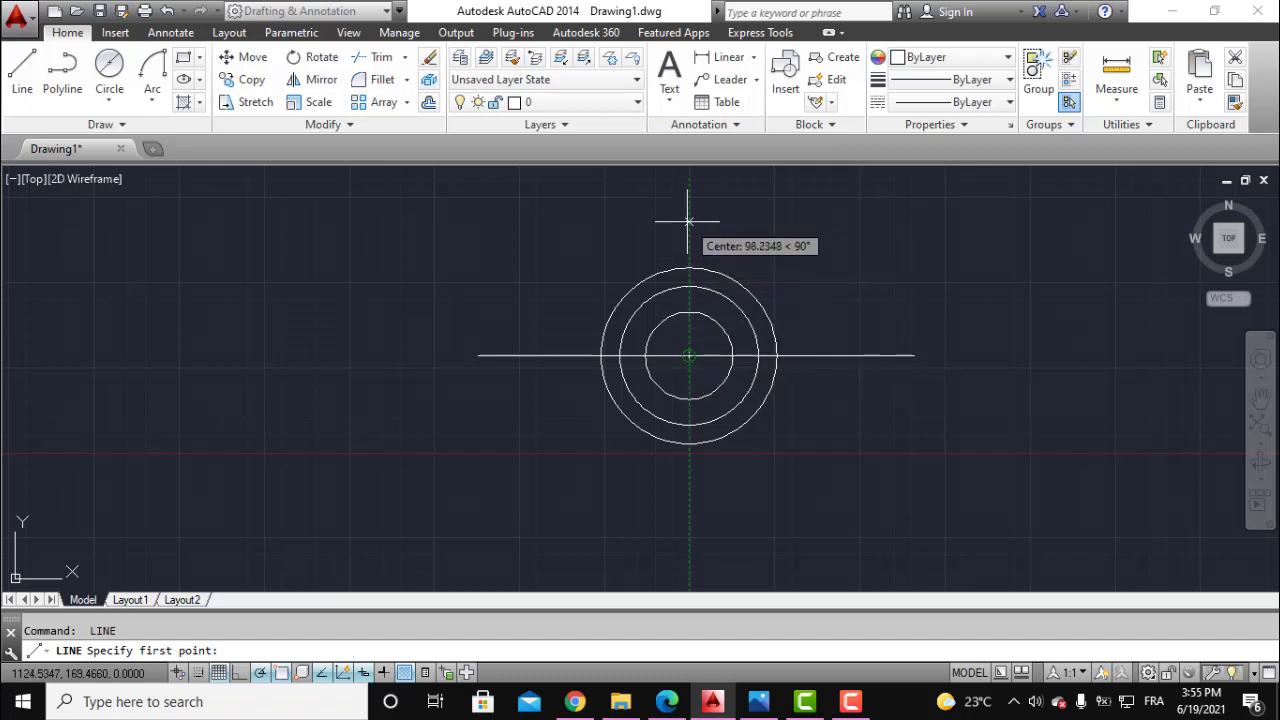
left_click(689, 221)
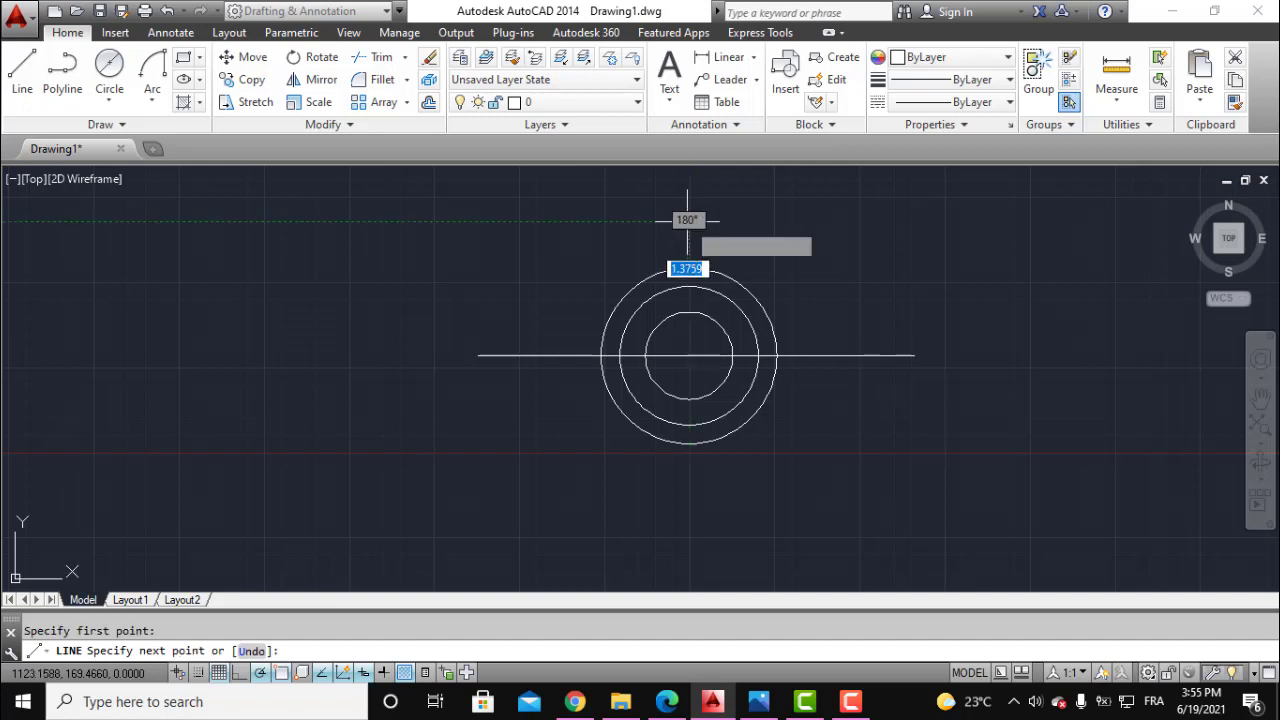
left_click(689, 489)
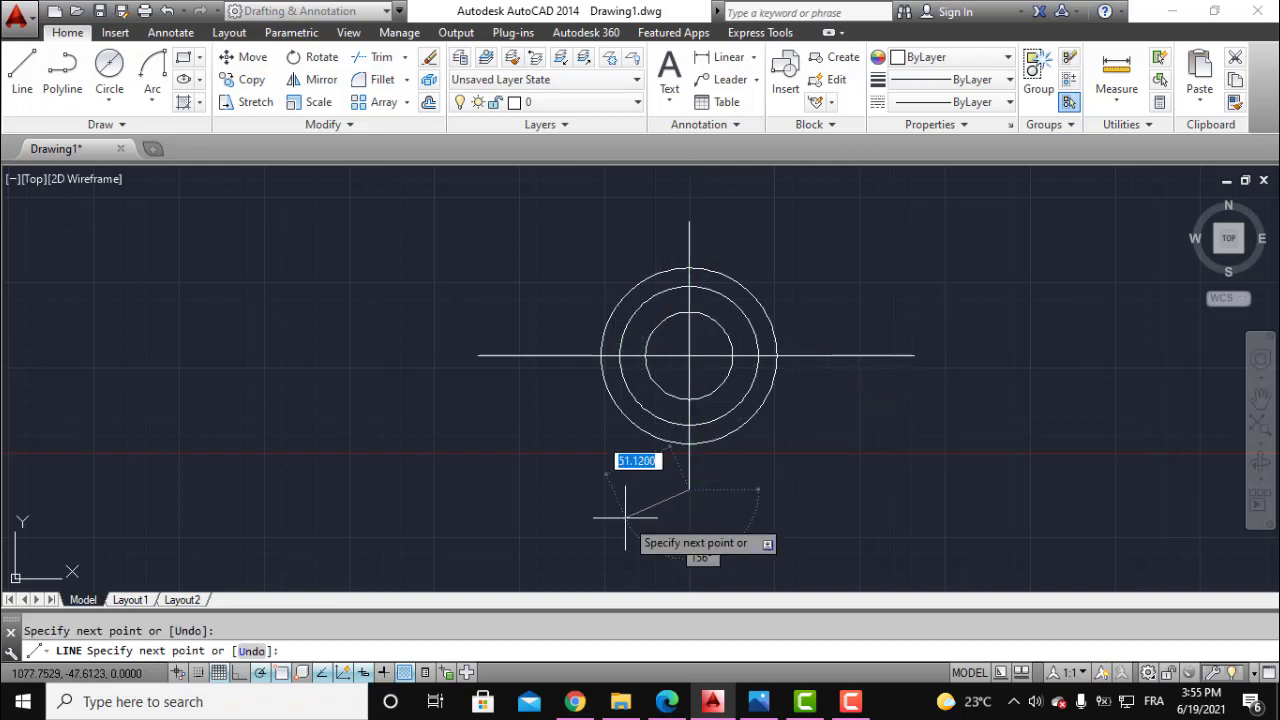
key("Return")
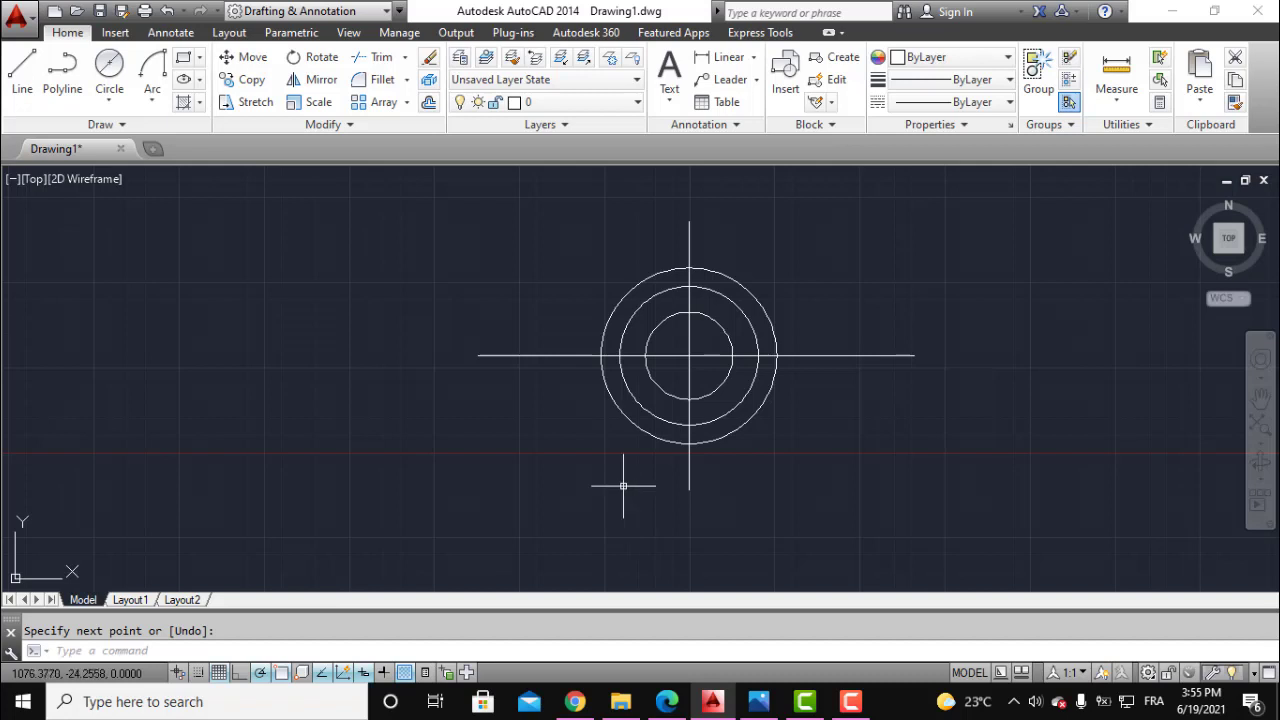
Check the reference image for the eye-hole height and offset the horizontal centre line upward by 30.7.
middle_click_drag(660, 455, 660, 501)
scroll(783, 373, "up", 2)
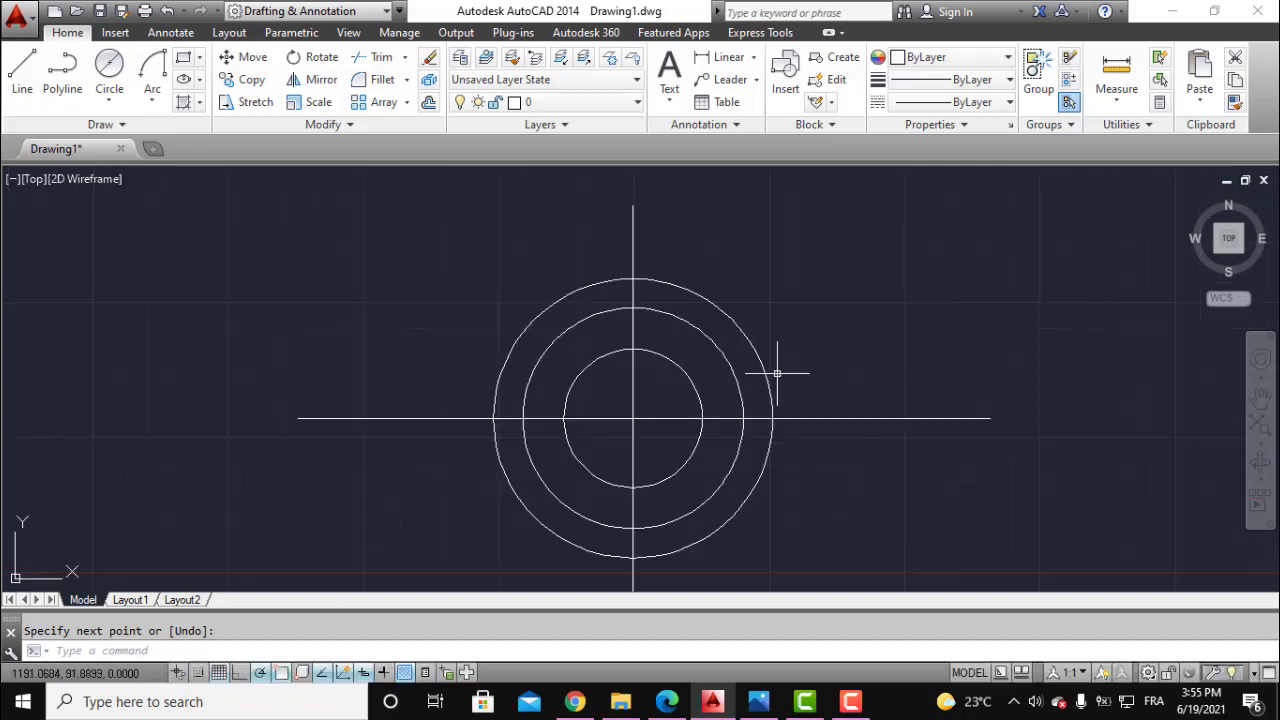
mouse_move(781, 376)
middle_mouse_down()
mouse_move(689, 366)
mouse_move(701, 355)
middle_mouse_up()
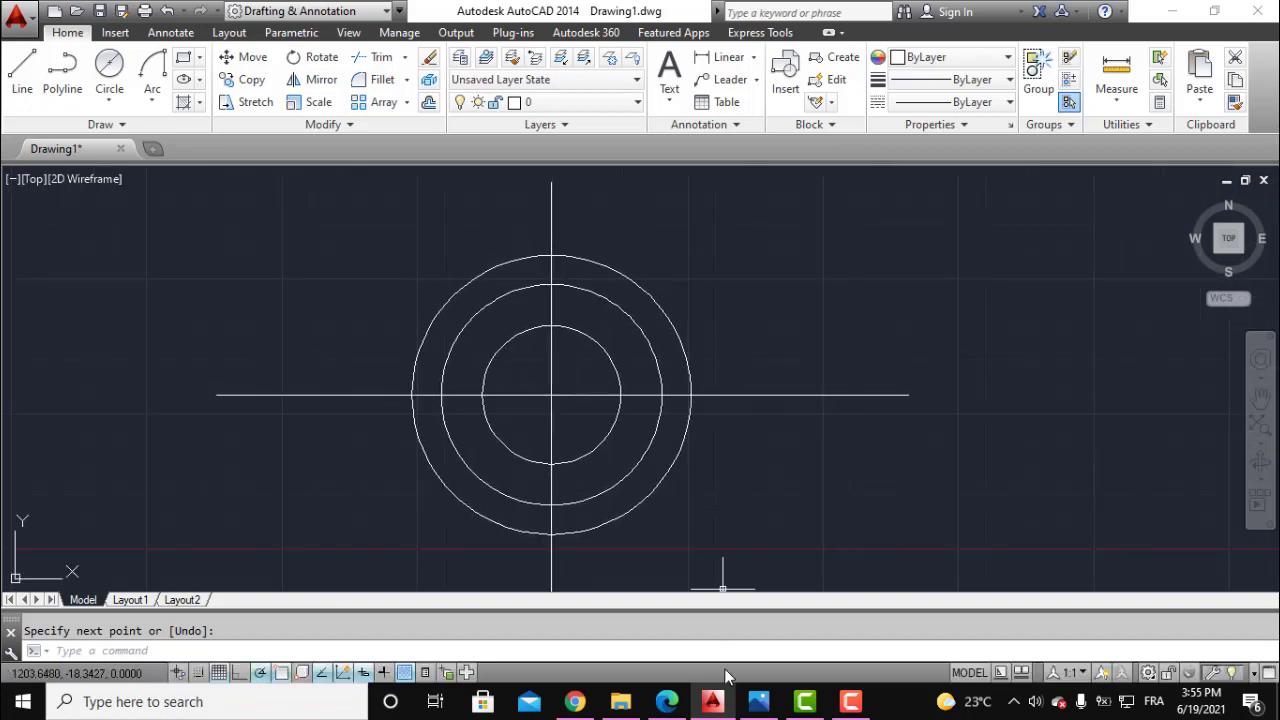
left_click(759, 701)
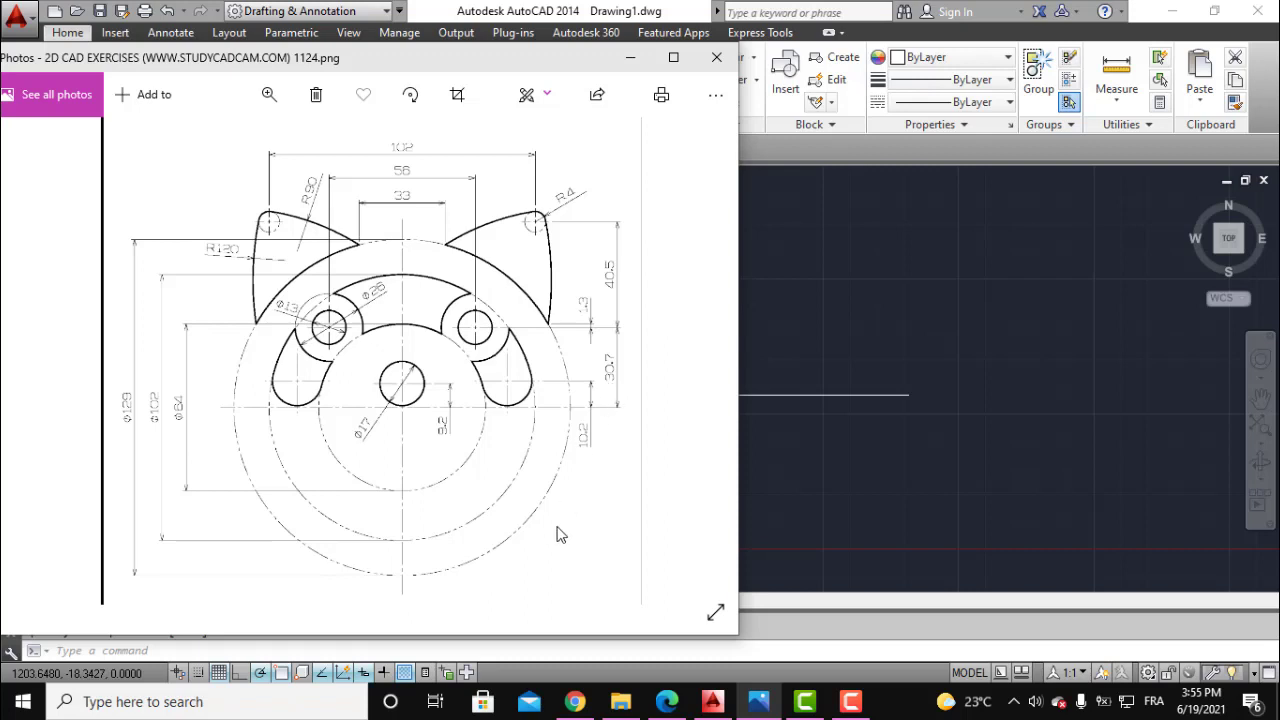
left_click(760, 703)
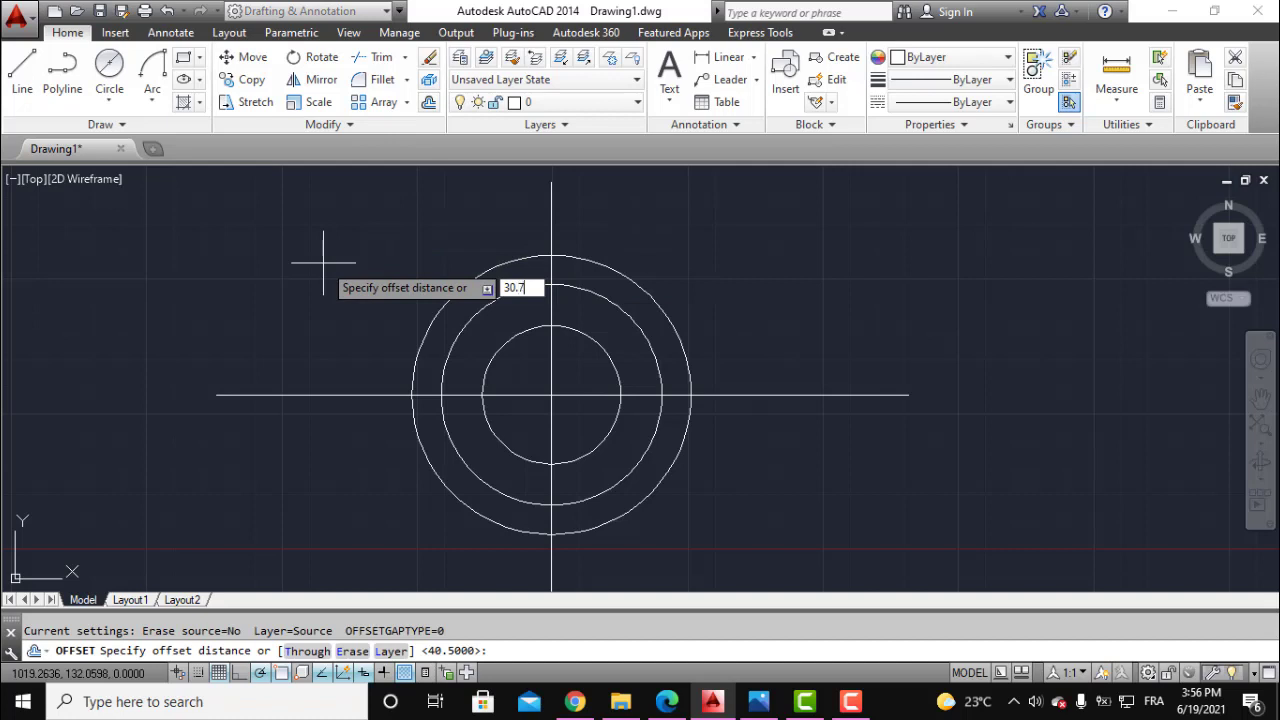
key("Return")
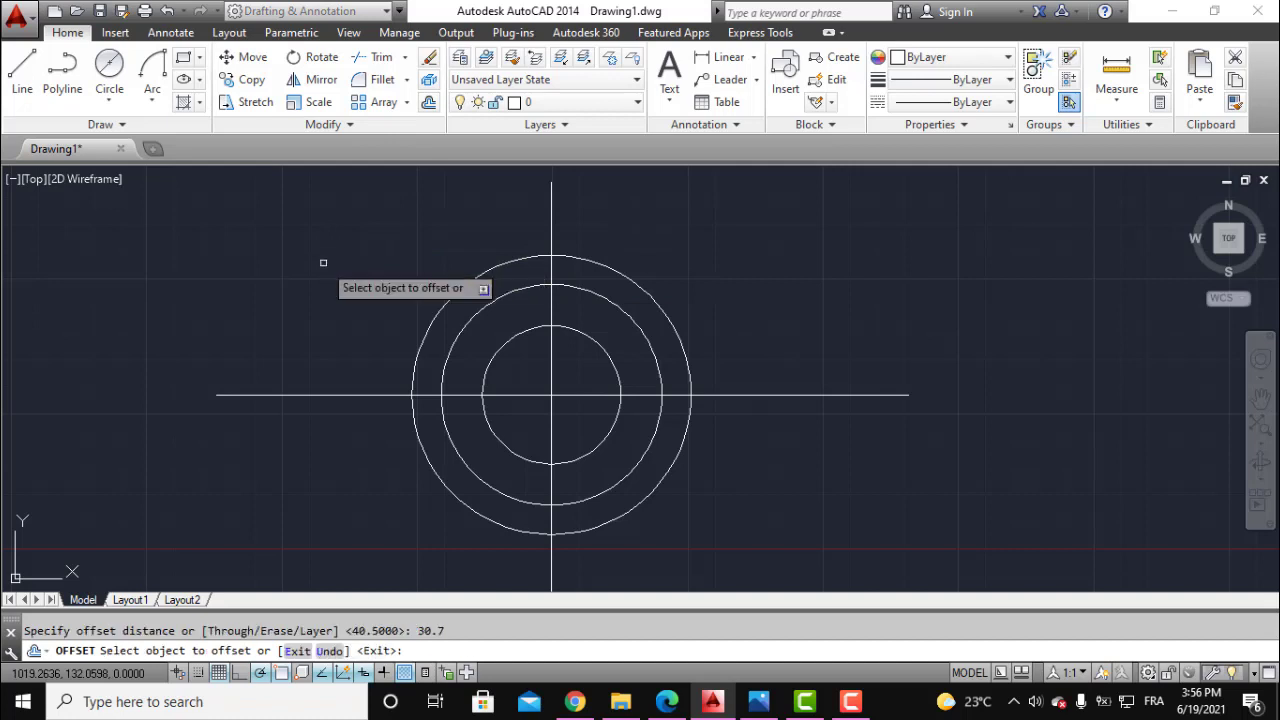
left_click(748, 399)
left_click(754, 308)
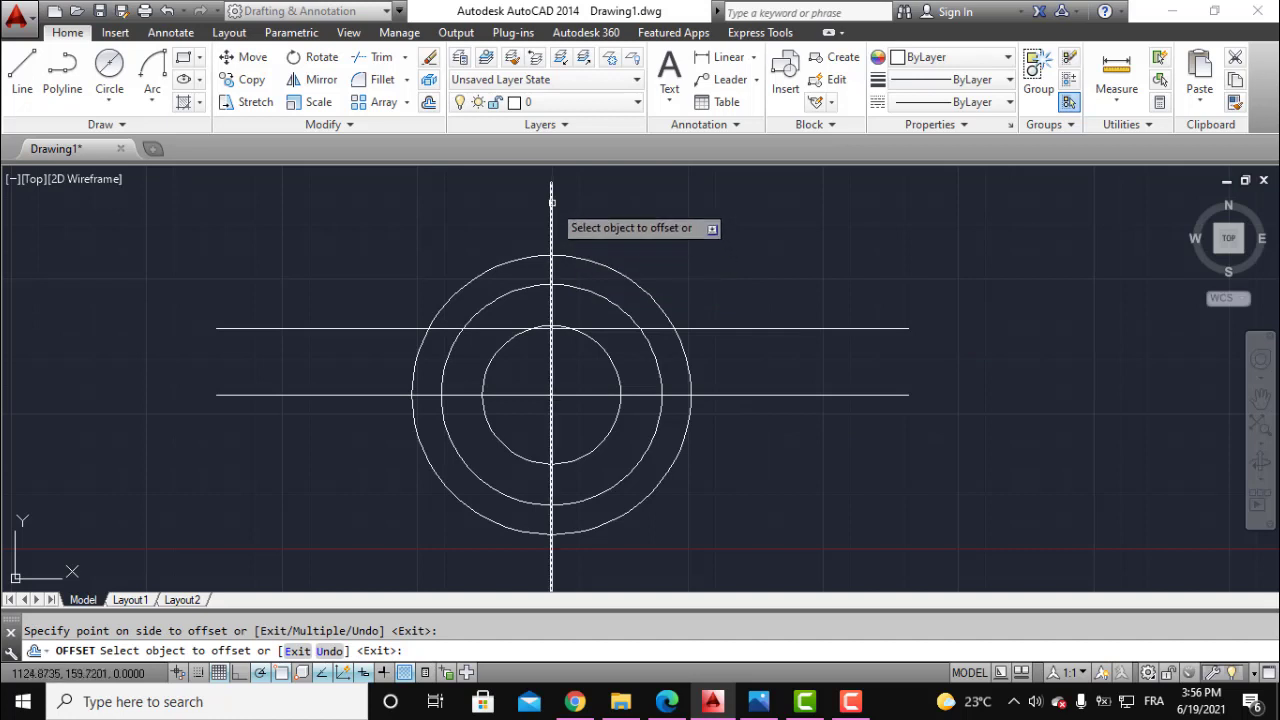
Offset the vertical centre line by 28 to both its right and left sides.
left_click(551, 197)
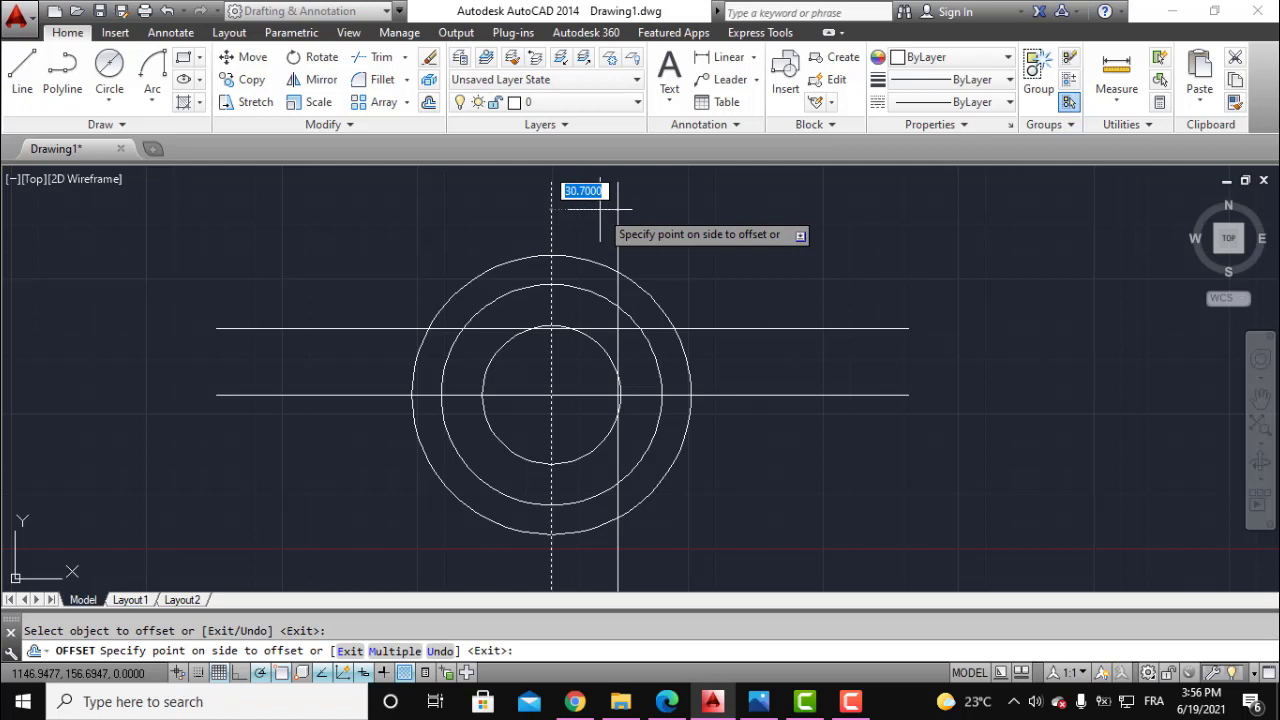
type("28")
key("Return")
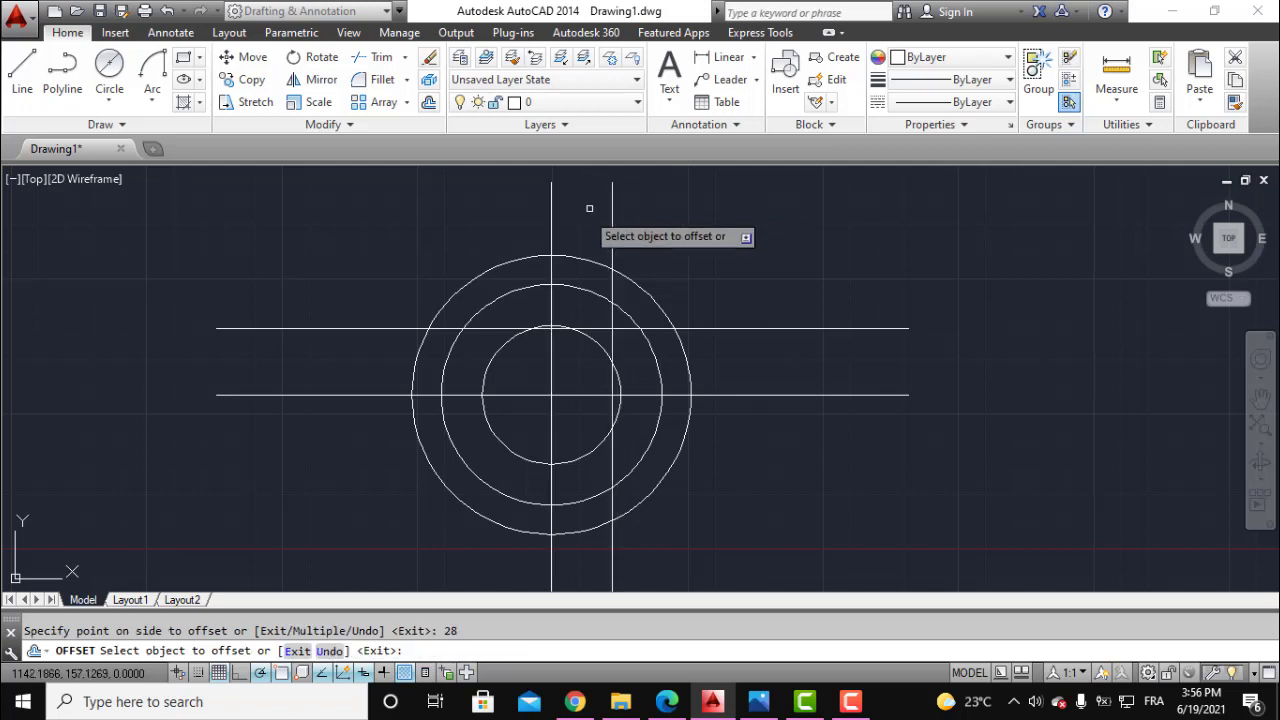
left_click(551, 182)
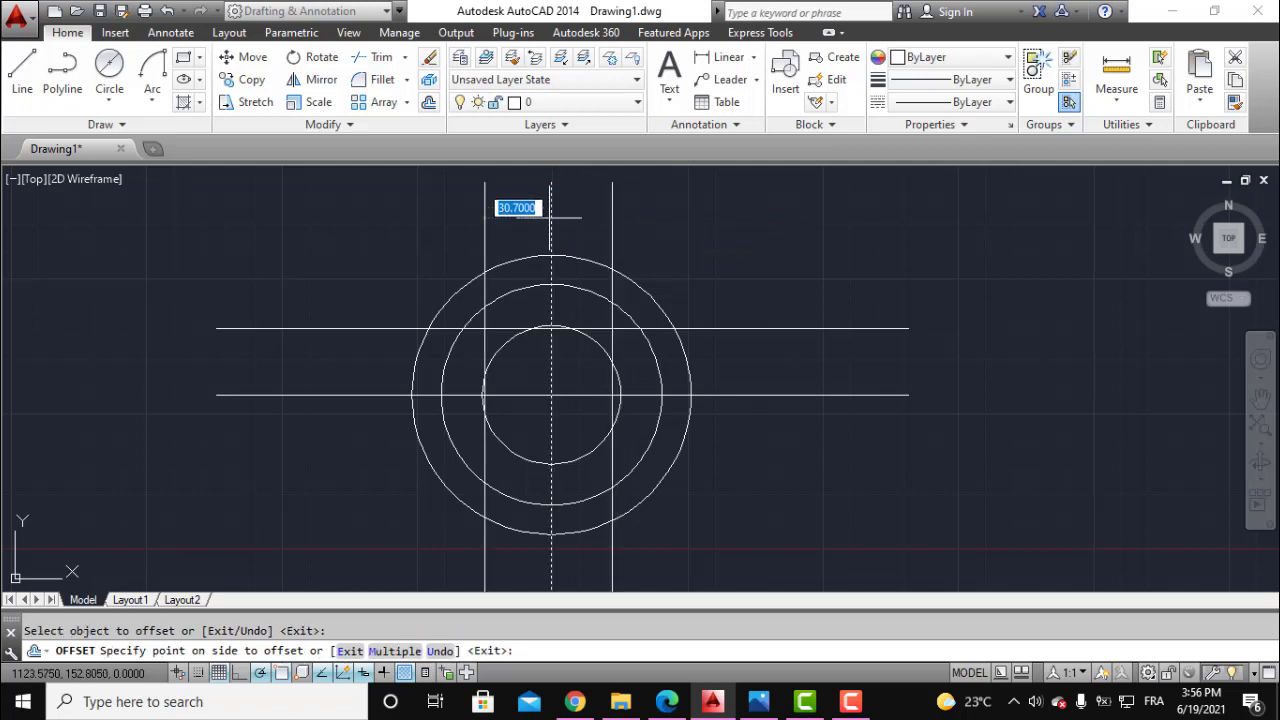
left_click(466, 225)
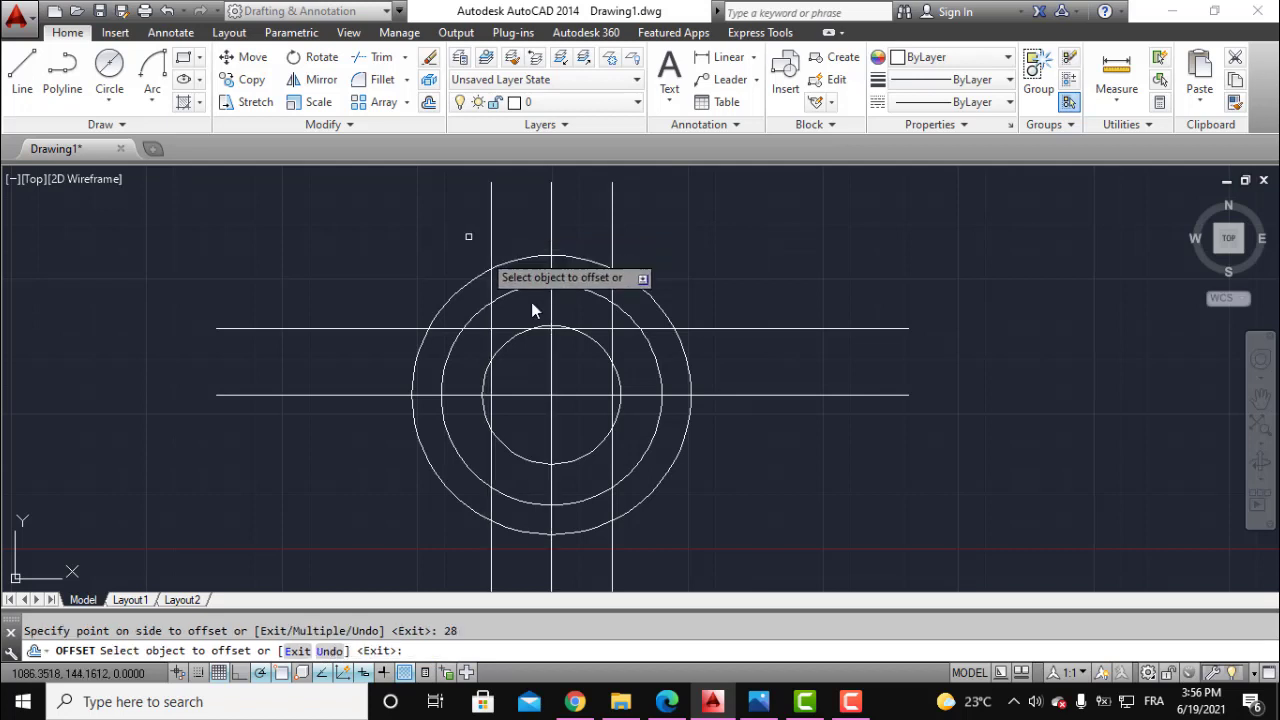
Check the reference image for the eye-hole size and draw a 13 diameter circle at the right vertical and upper horizontal line intersection.
middle_click_drag(586, 337, 571, 358)
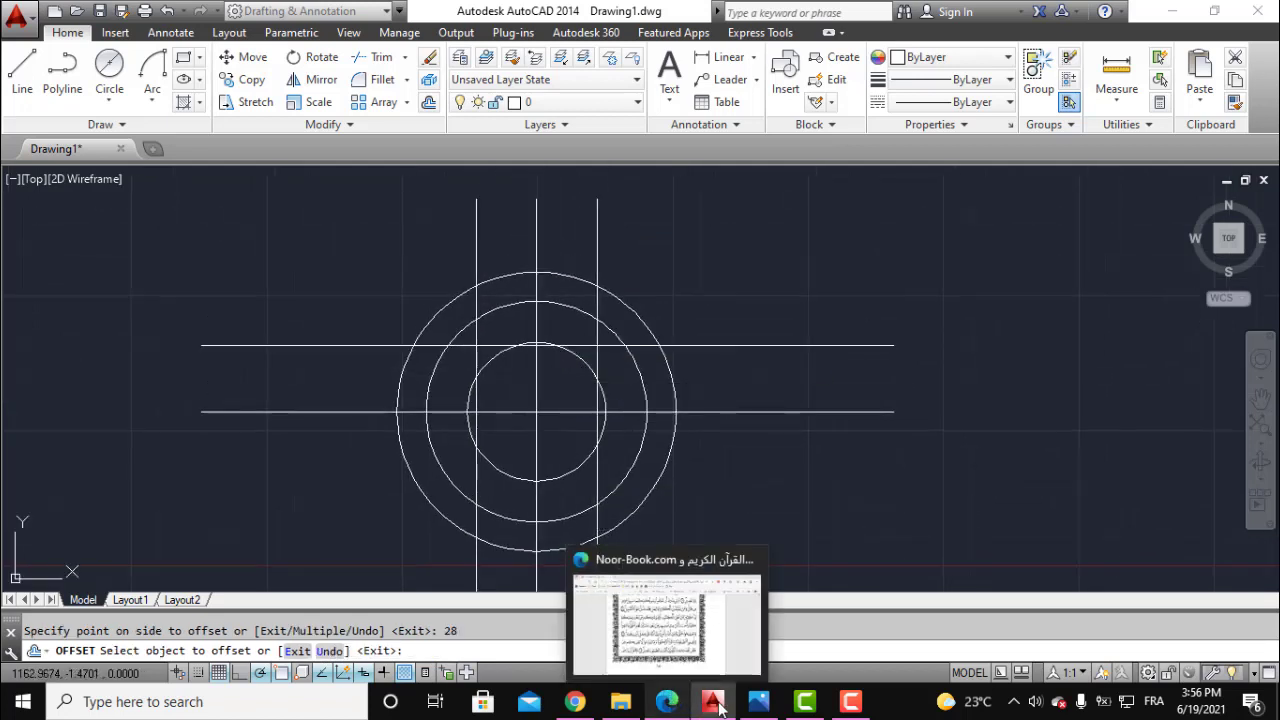
left_click(760, 704)
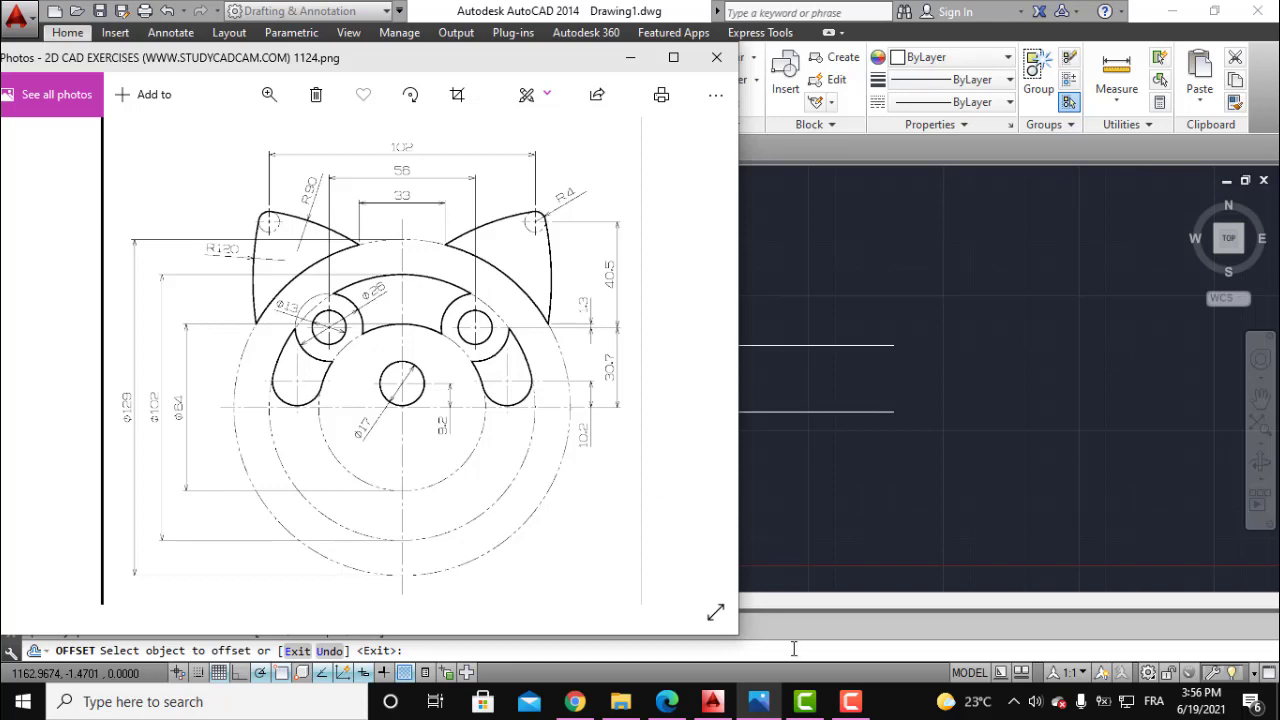
left_click(758, 701)
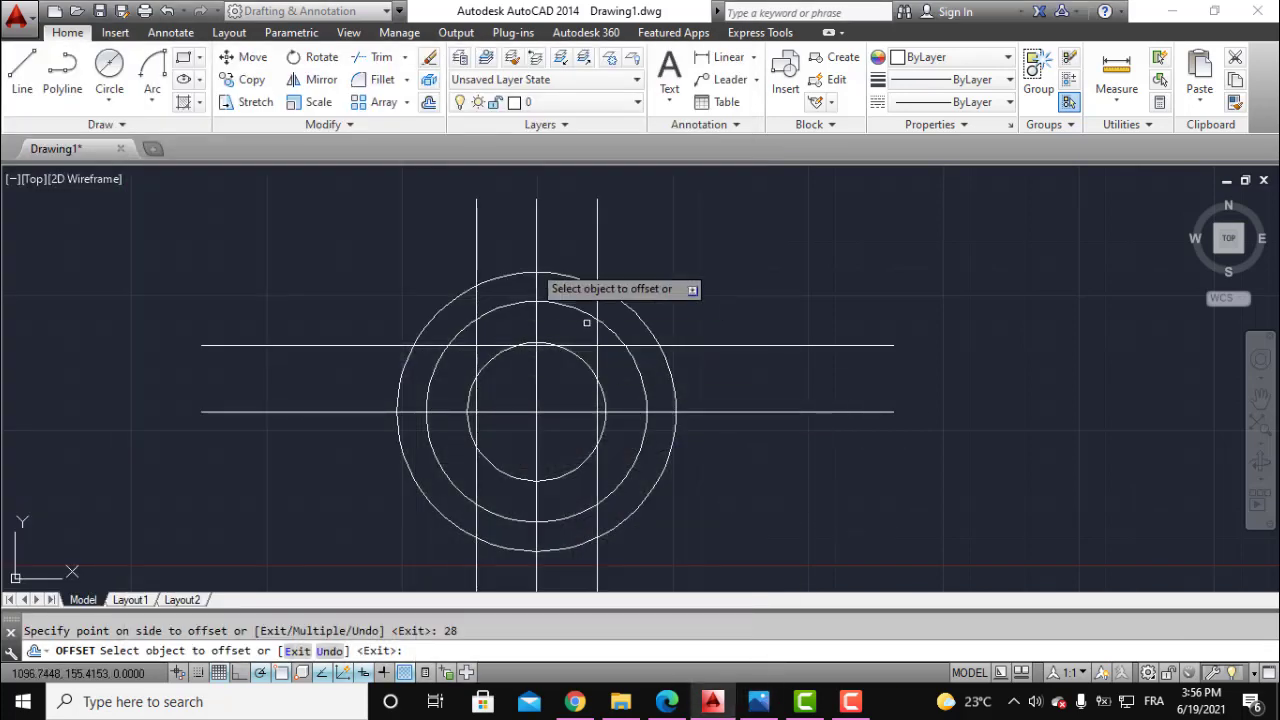
left_click(109, 99)
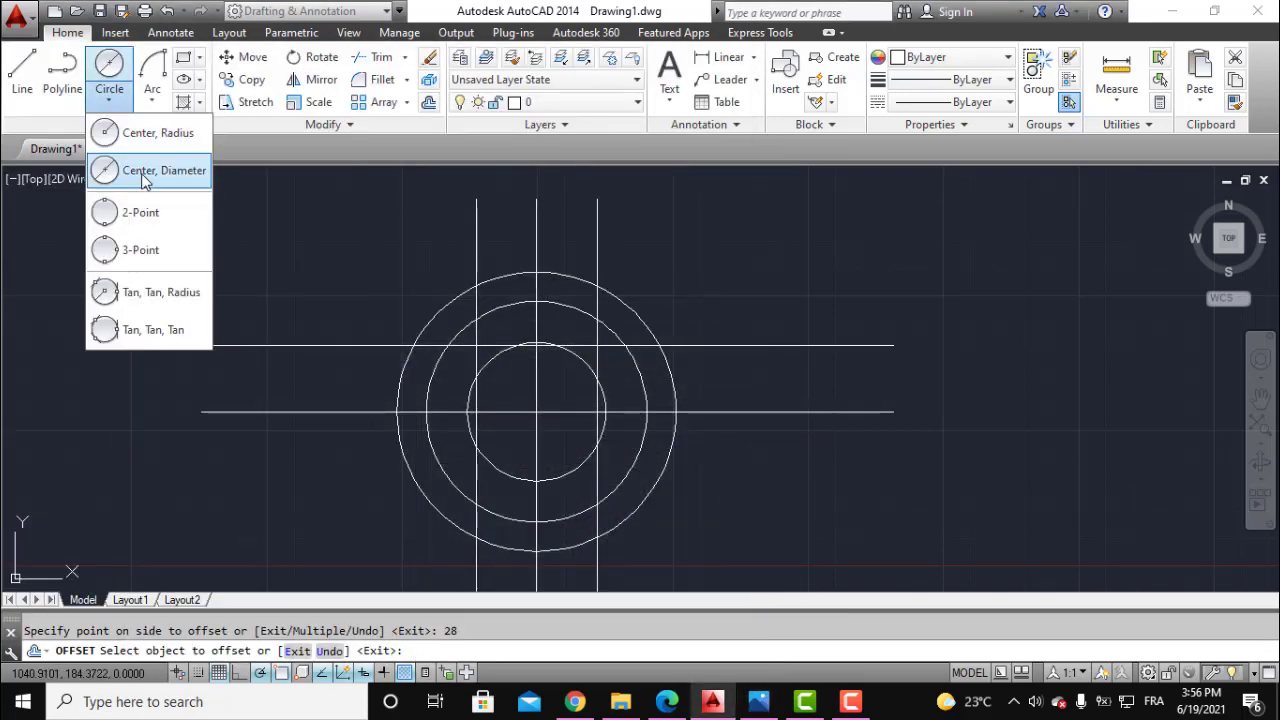
left_click(144, 174)
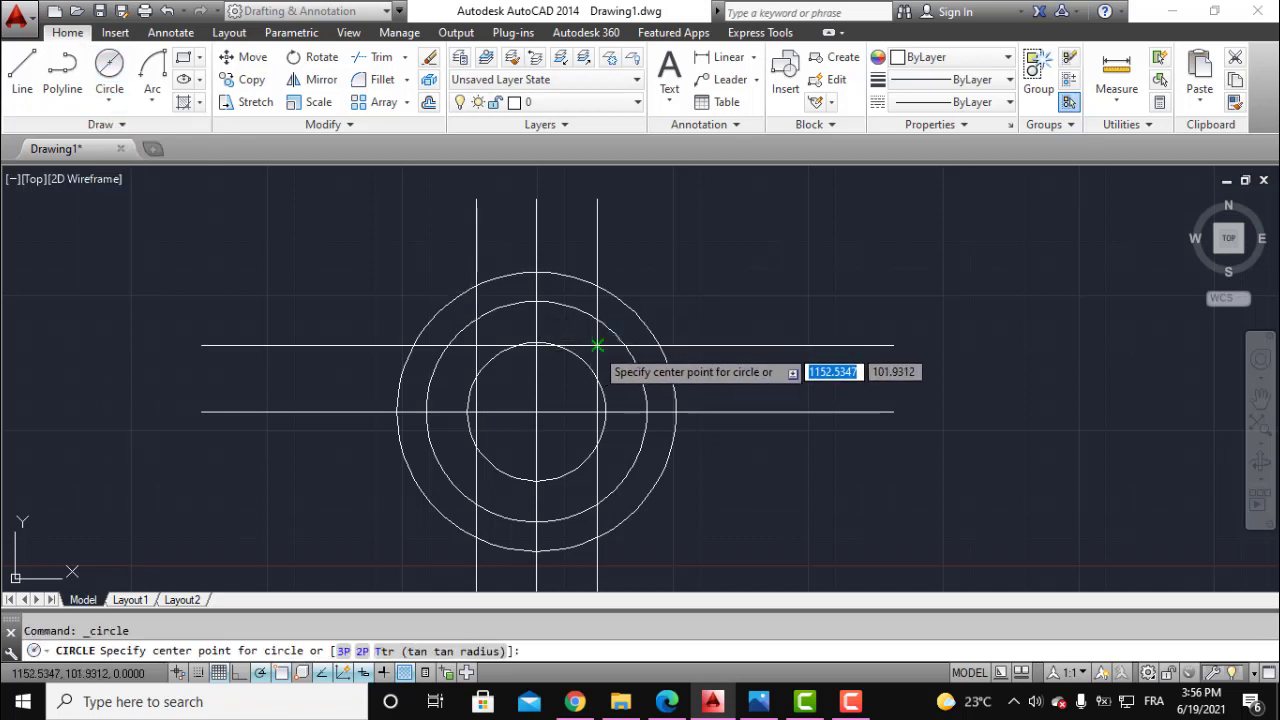
left_click(597, 345)
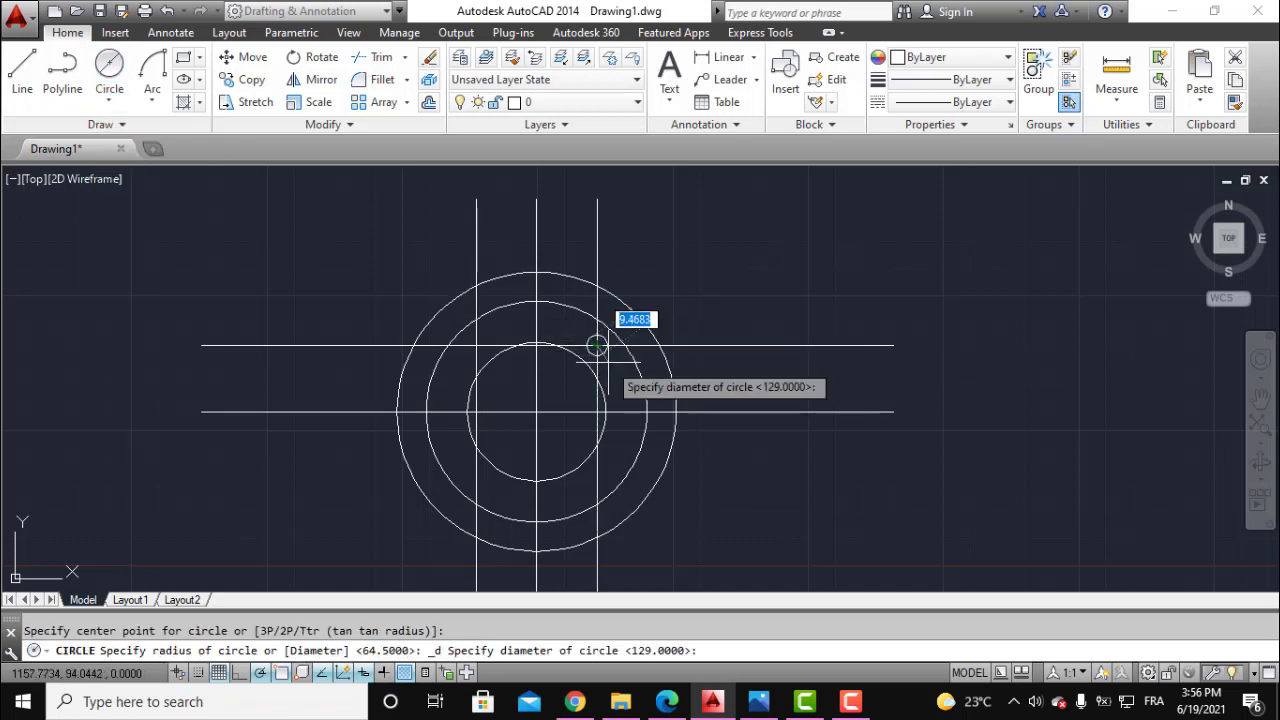
type("13")
key("Return")
scroll(600, 330, "up", 4)
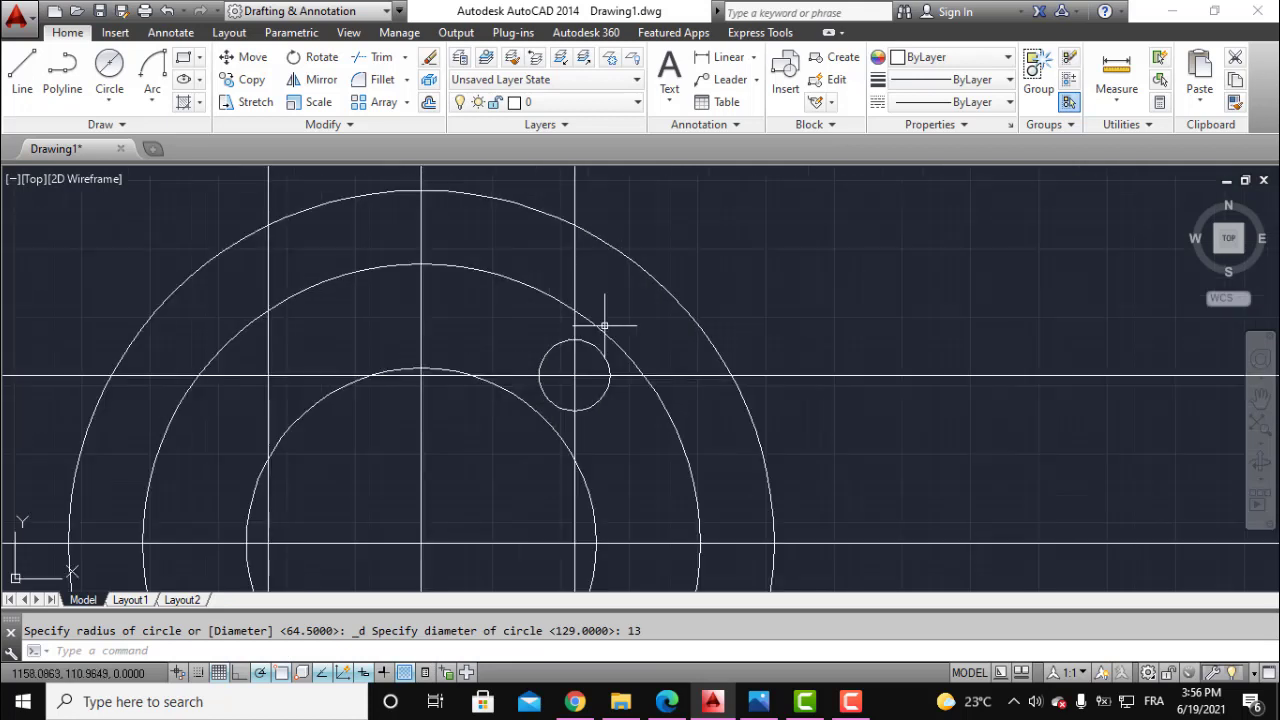
Draw a 26 diameter circle concentric with the 13 diameter eye hole on the right.
left_click(109, 102)
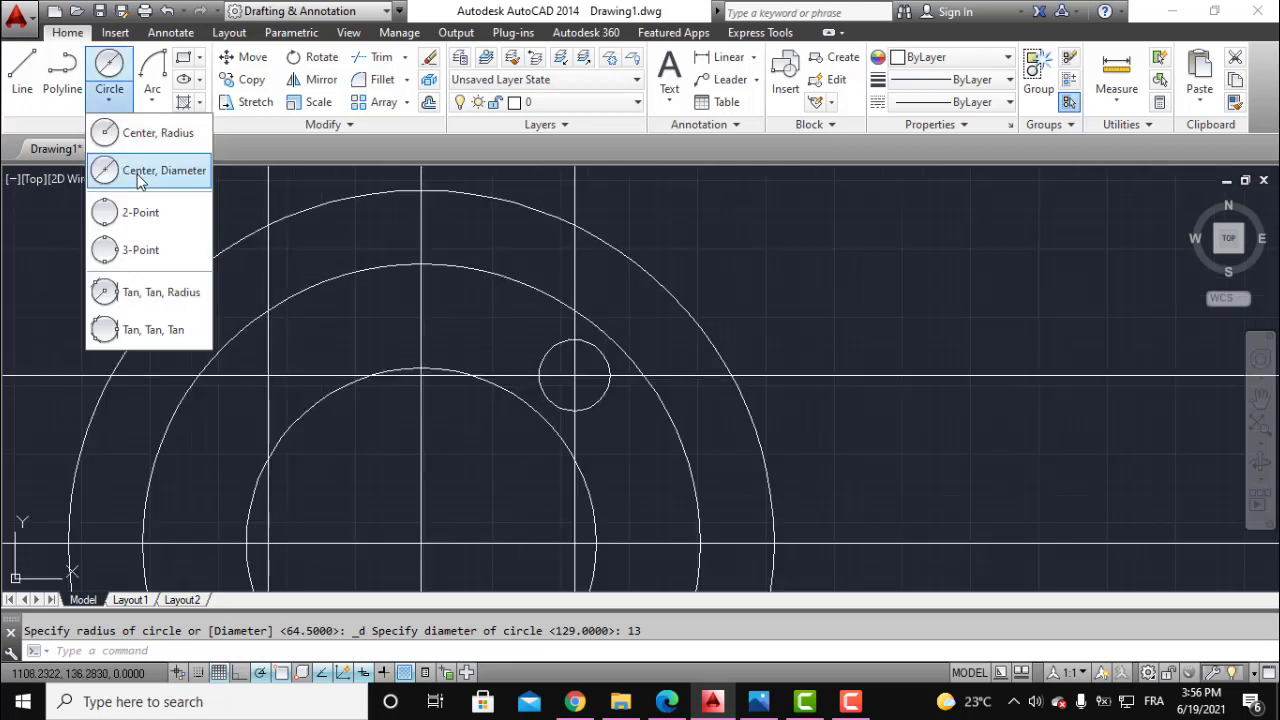
left_click(139, 172)
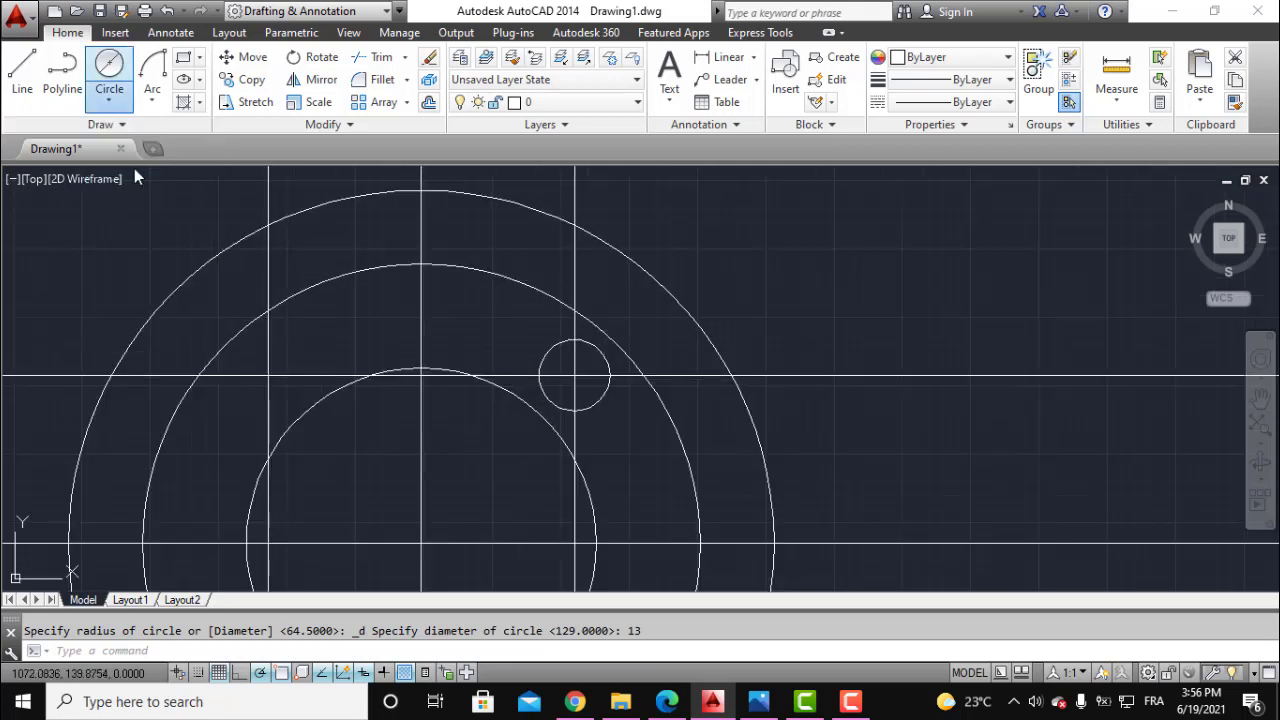
left_click(575, 375)
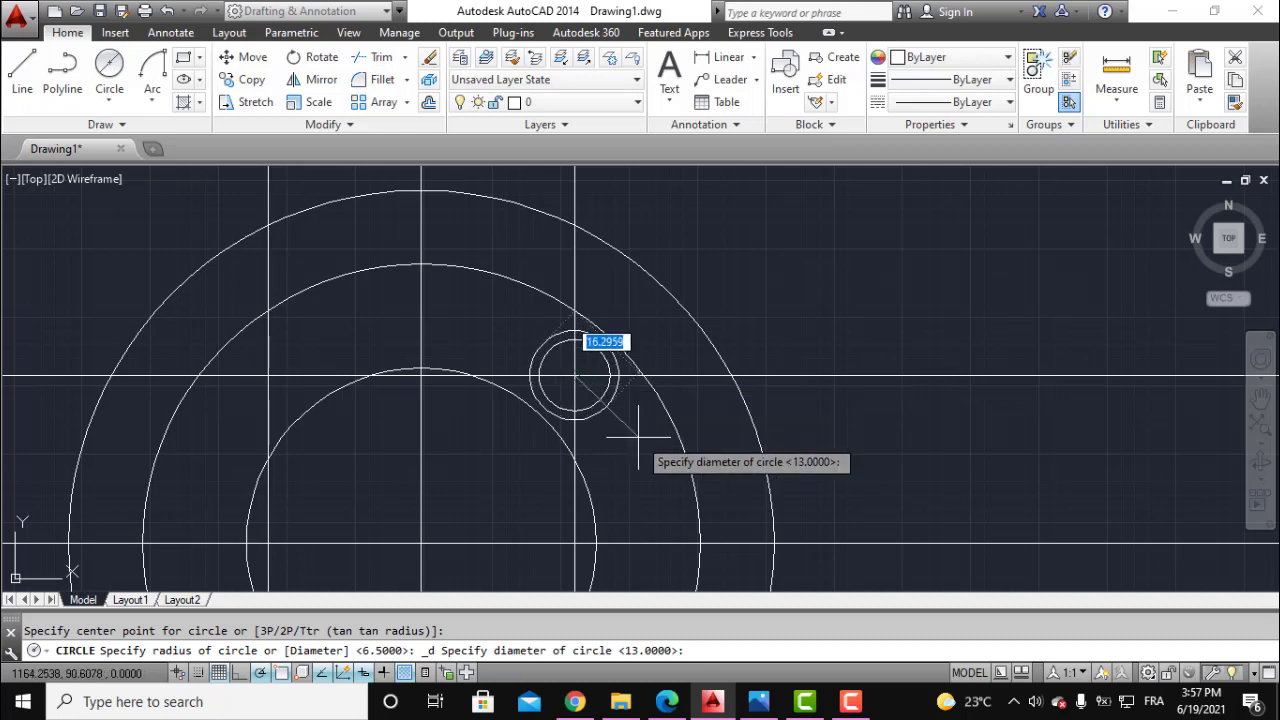
type("26")
key("Return")
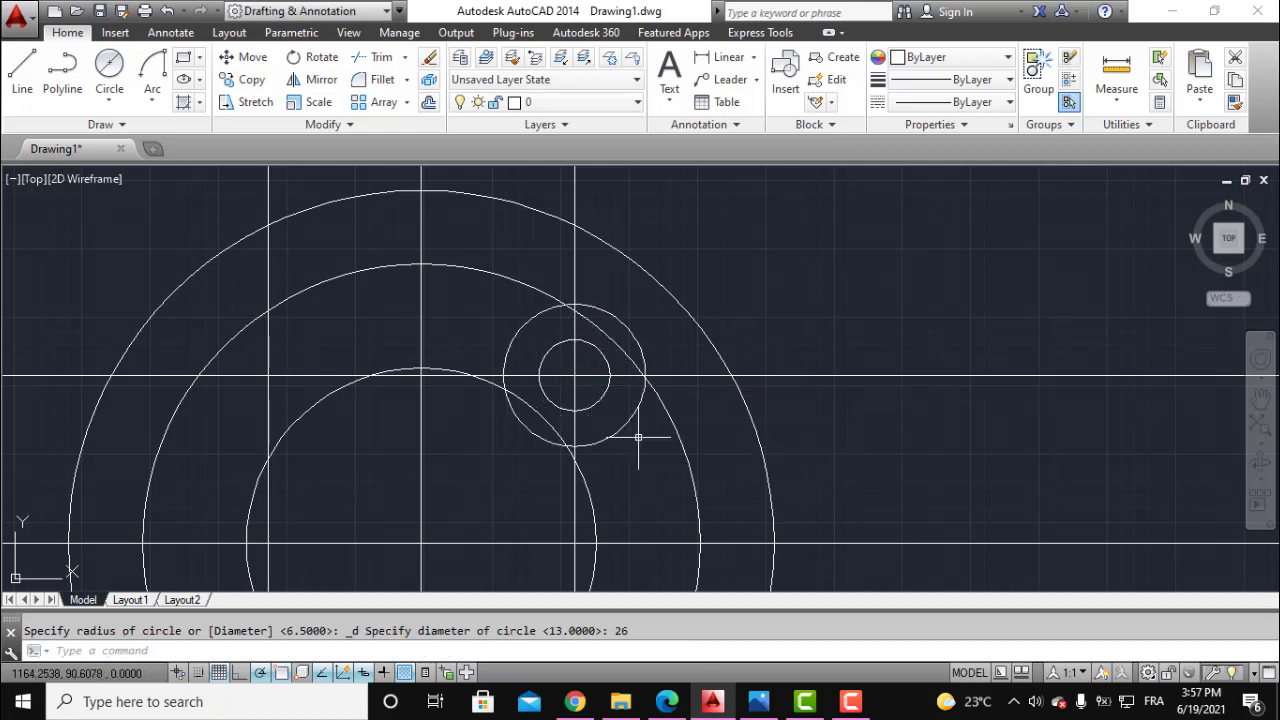
Mirror the two right-hand eye circles about the vertical centre line, keeping the originals.
scroll(638, 437, "down", 3)
scroll(669, 383, "up", 3)
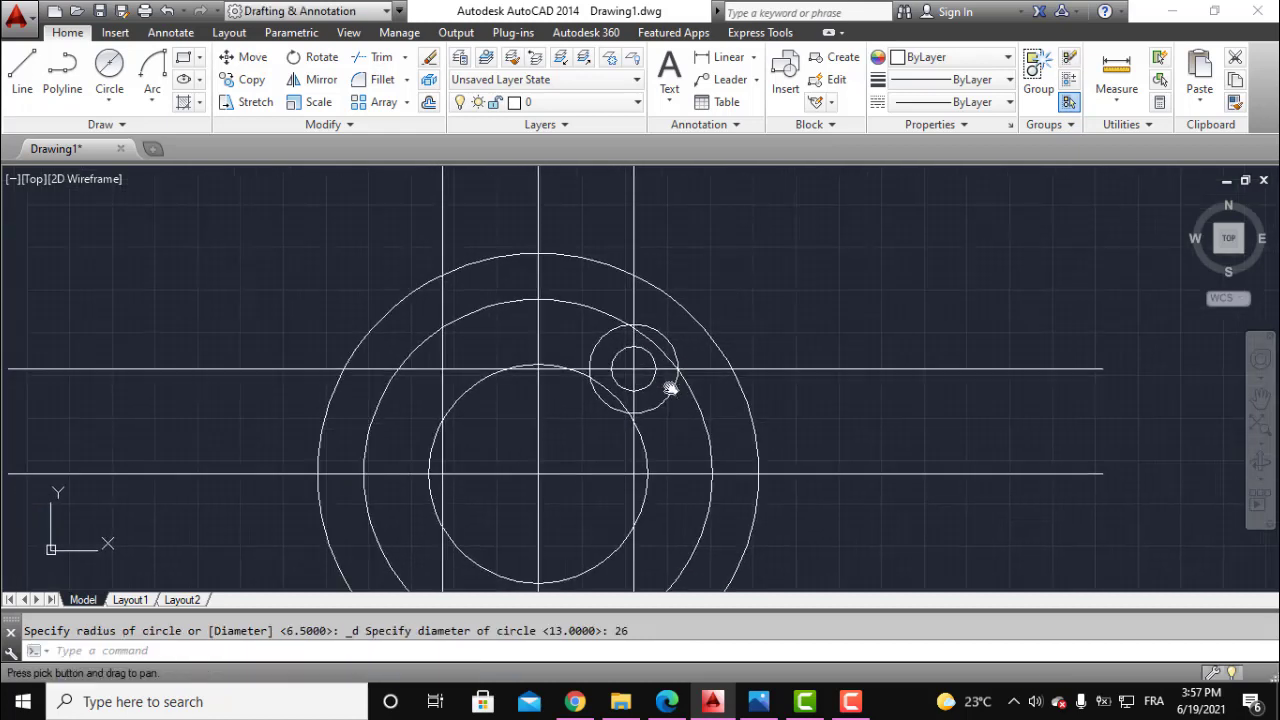
scroll(625, 353, "up", 2)
left_click(628, 356)
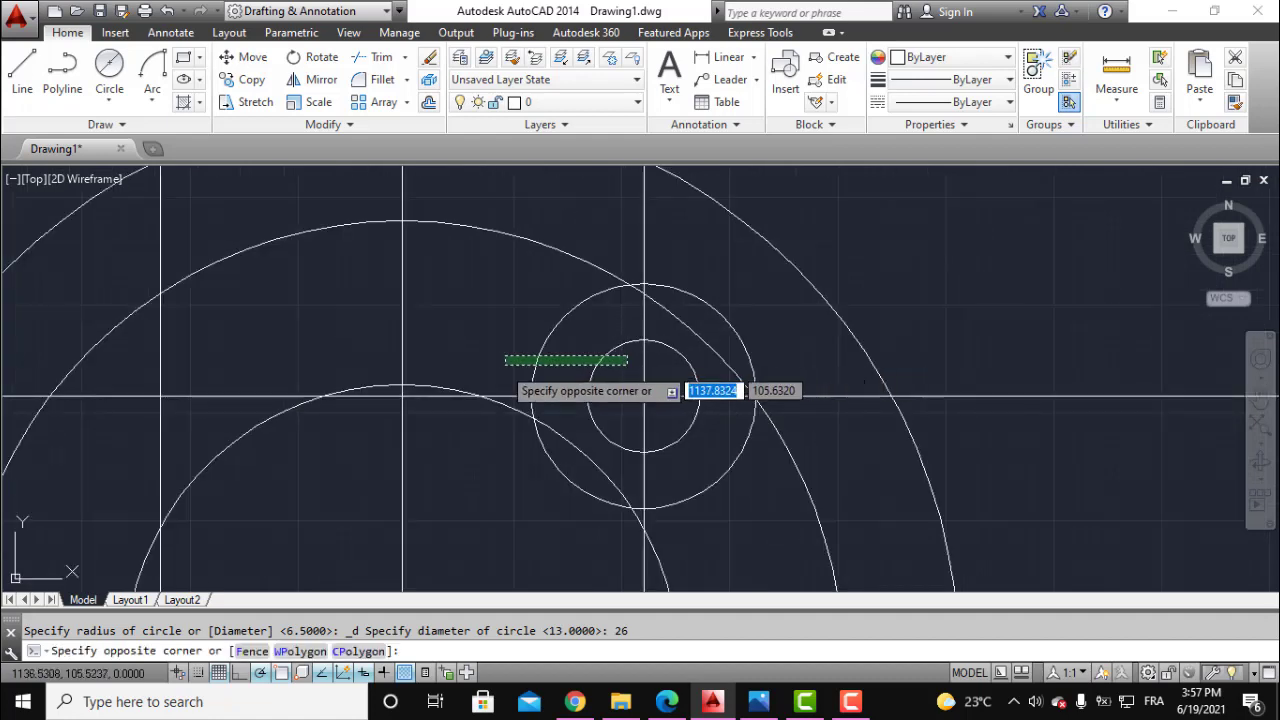
left_click(502, 366)
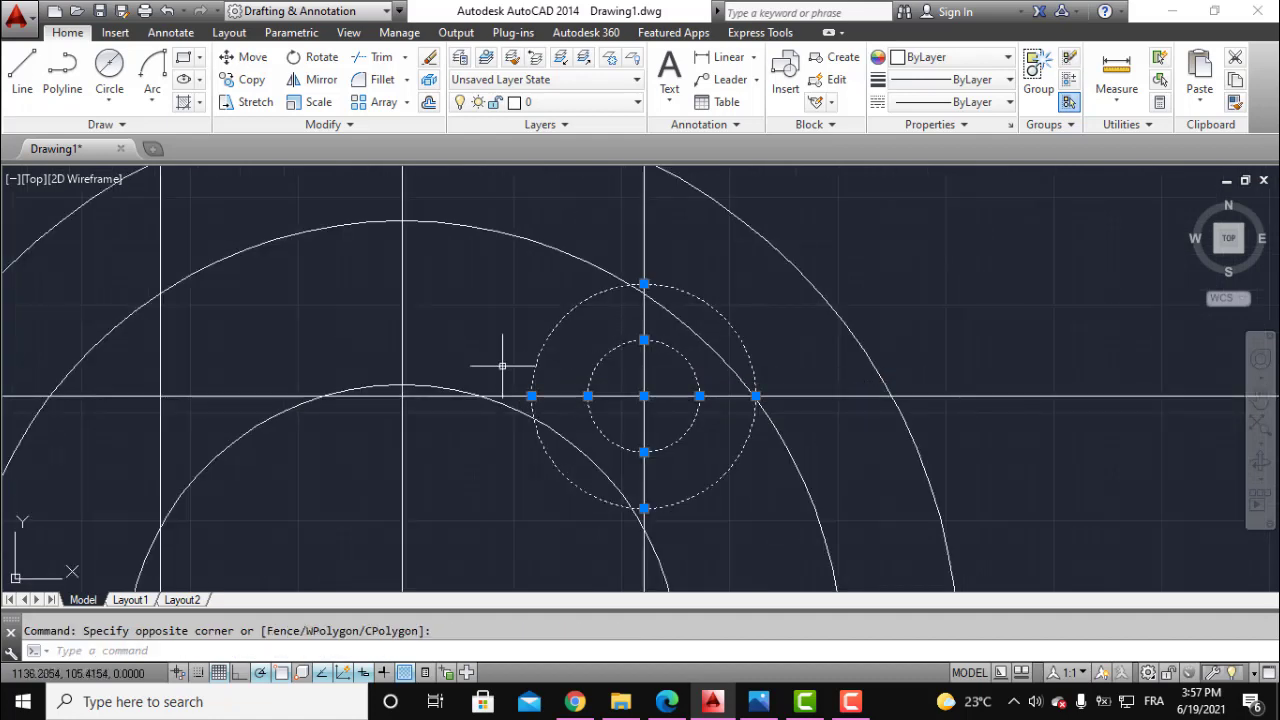
left_click(321, 79)
scroll(500, 300, "down", 2)
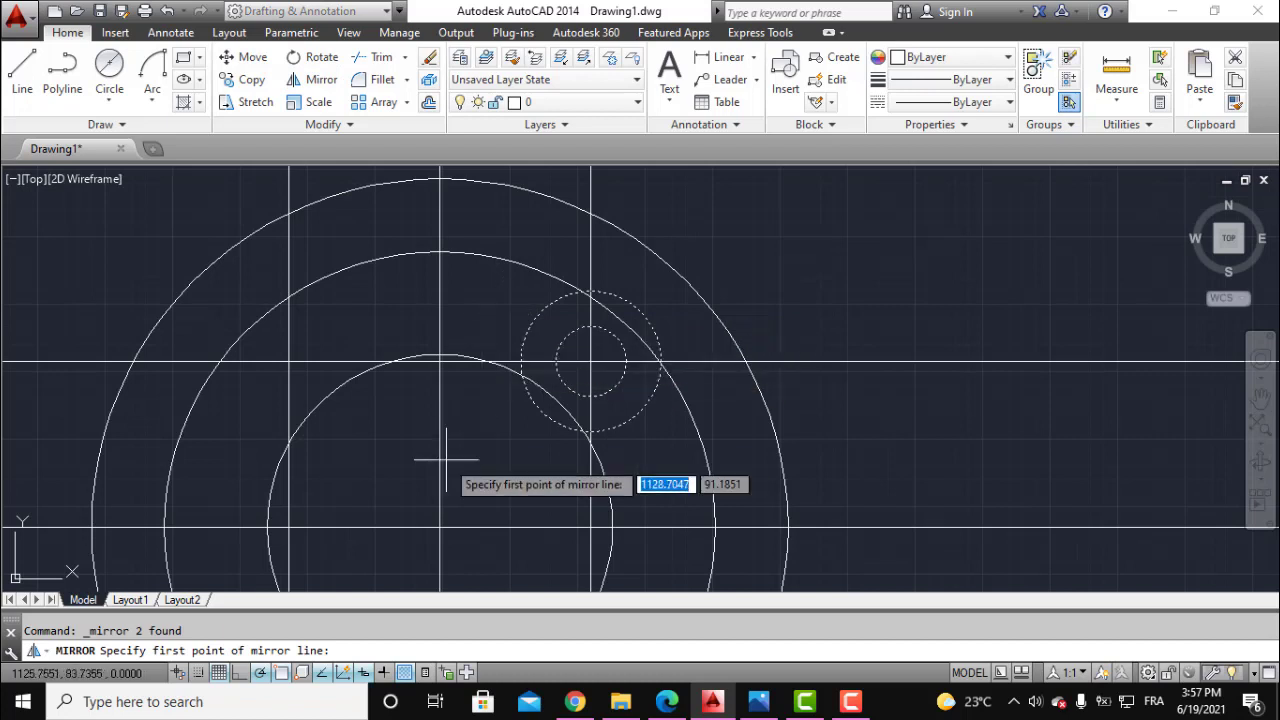
left_click(441, 525)
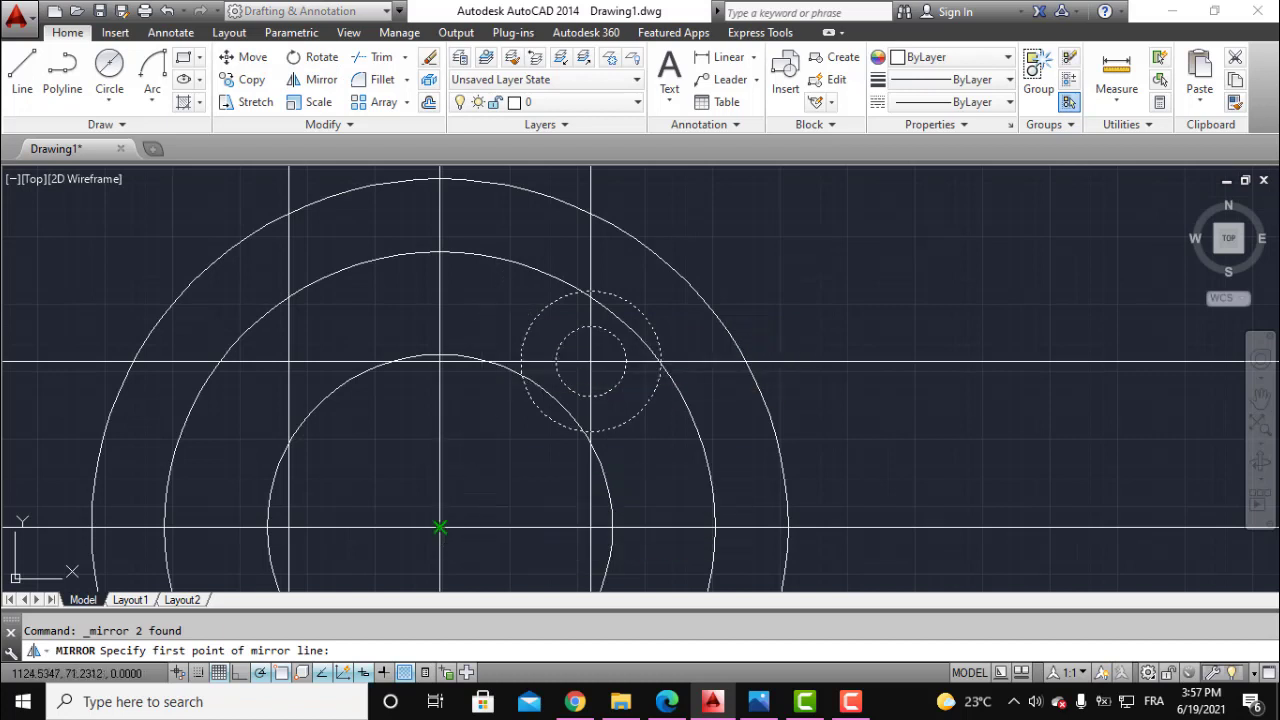
left_click(441, 251)
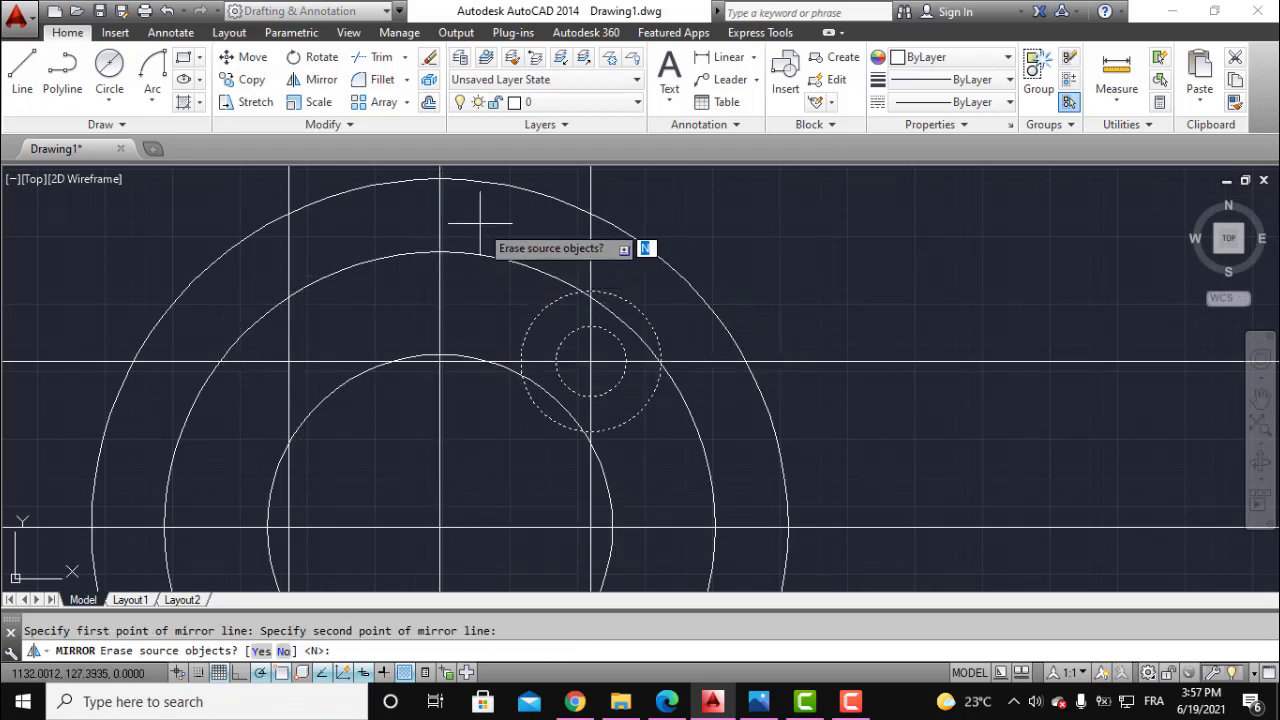
key("Return")
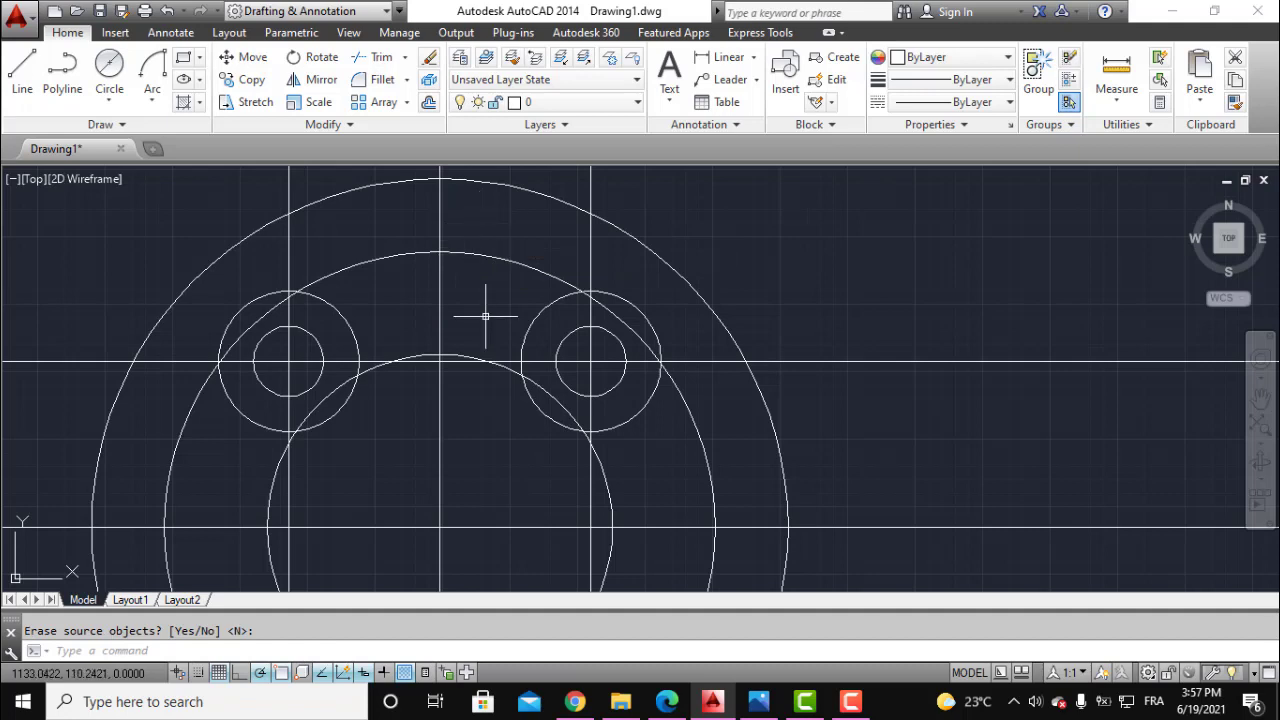
Check the reference image for the centre-hole dimensions and delete the horizontal construction line through the eye circles.
scroll(466, 314, "down", 3)
middle_click_drag(514, 343, 556, 293)
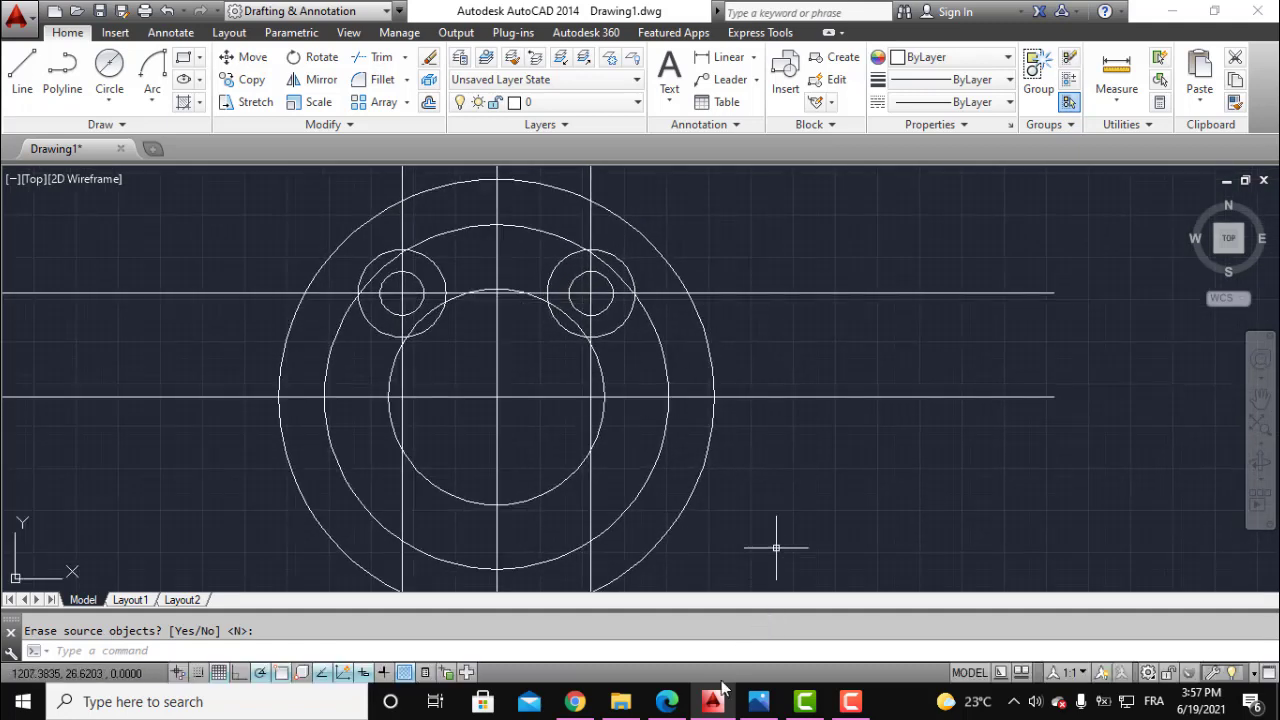
left_click(757, 702)
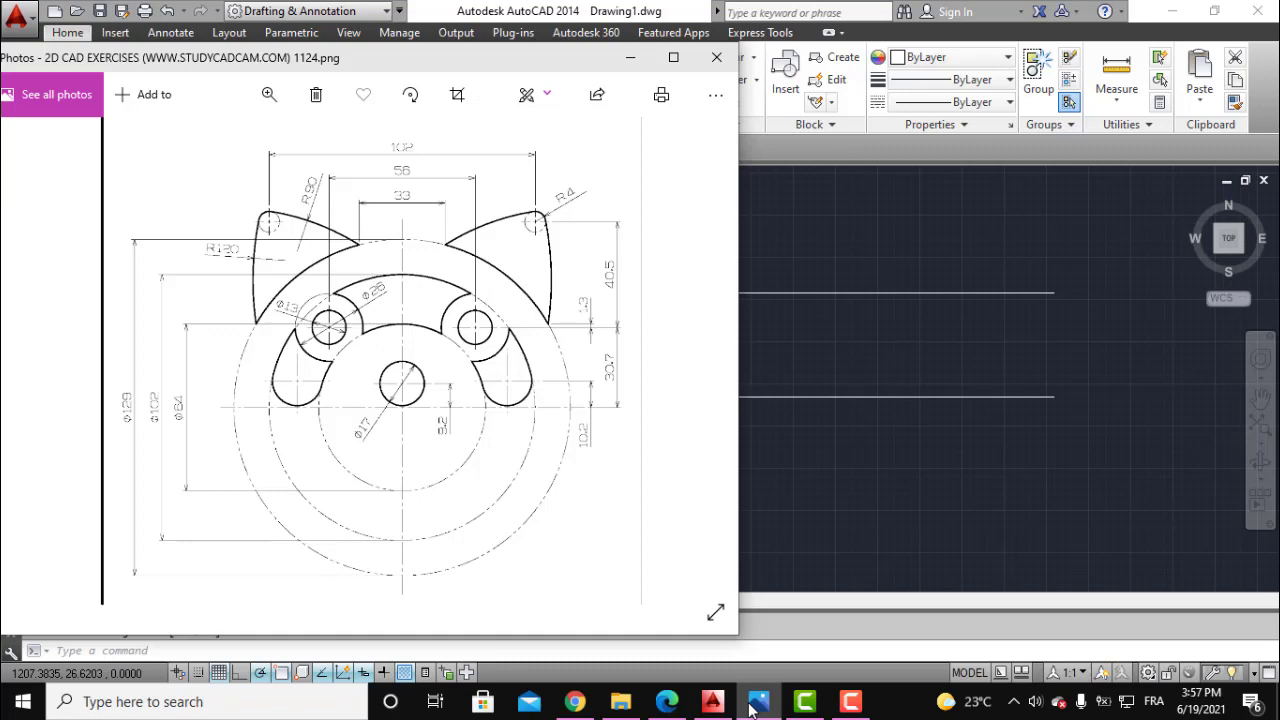
left_click(756, 703)
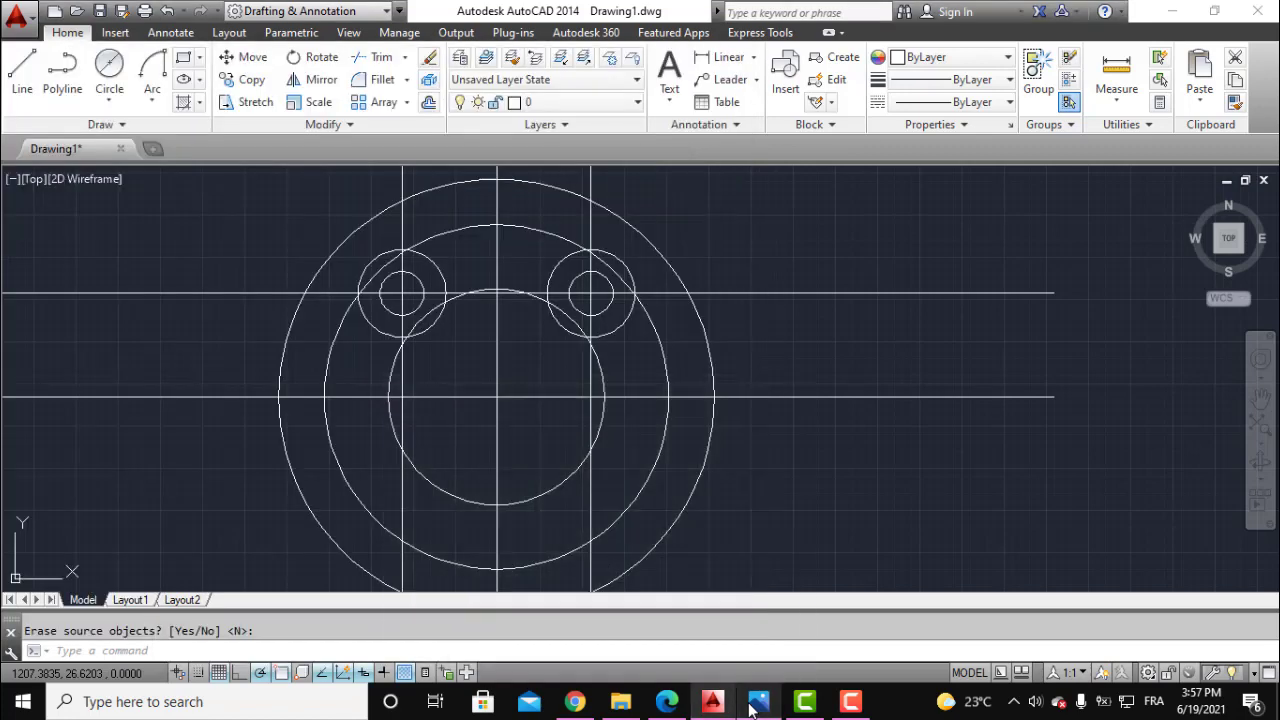
key("Return")
left_click(784, 271)
left_click(781, 316)
key("Delete")
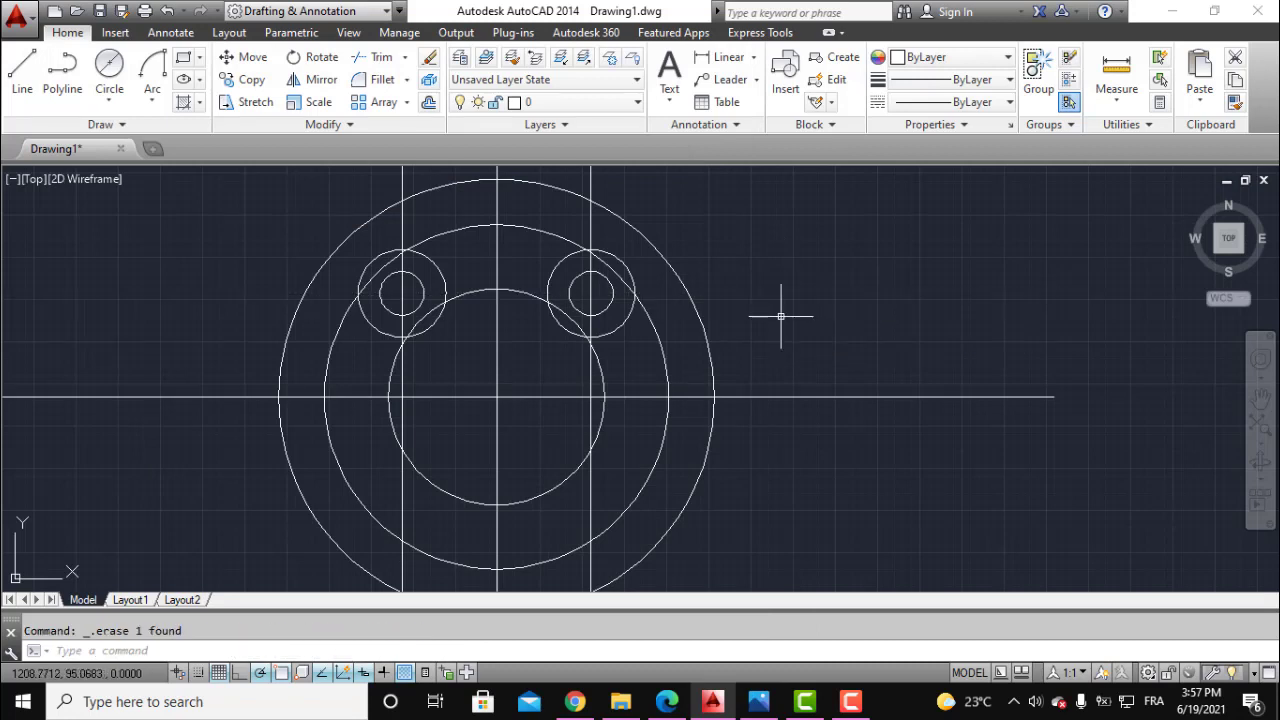
Offset the horizontal centre line upward by 9.2.
left_click(429, 101)
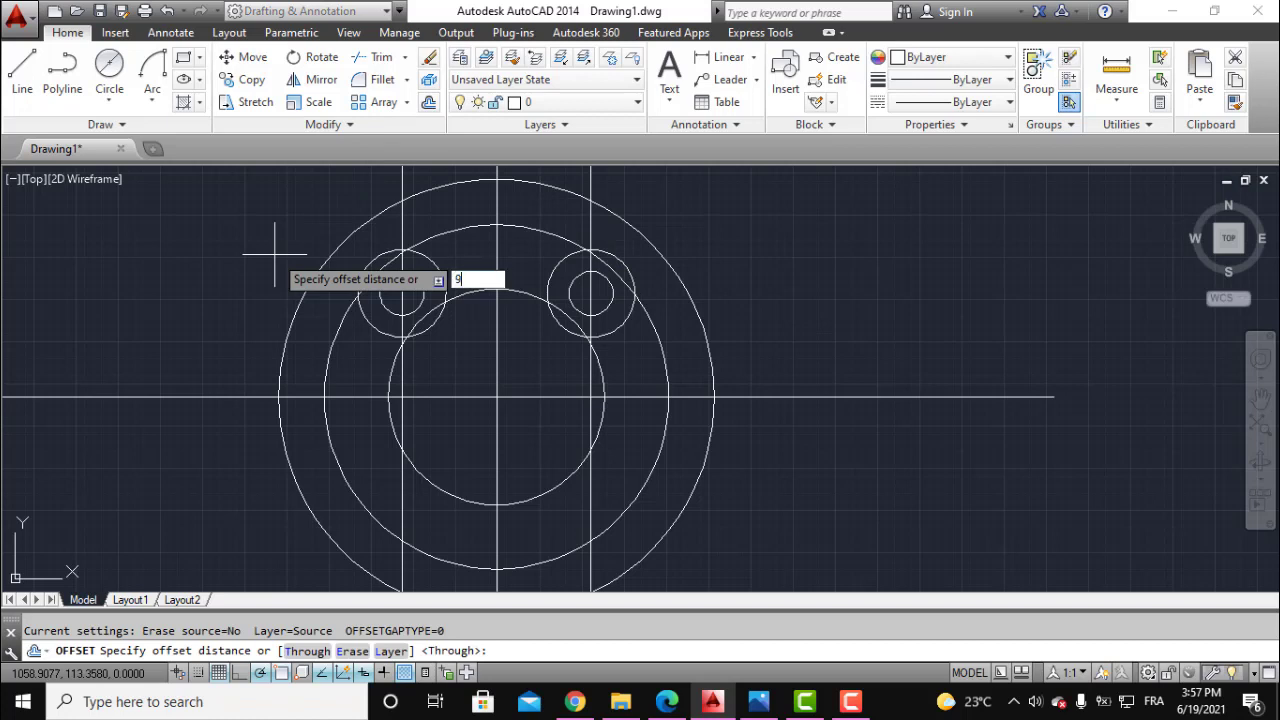
key("Return")
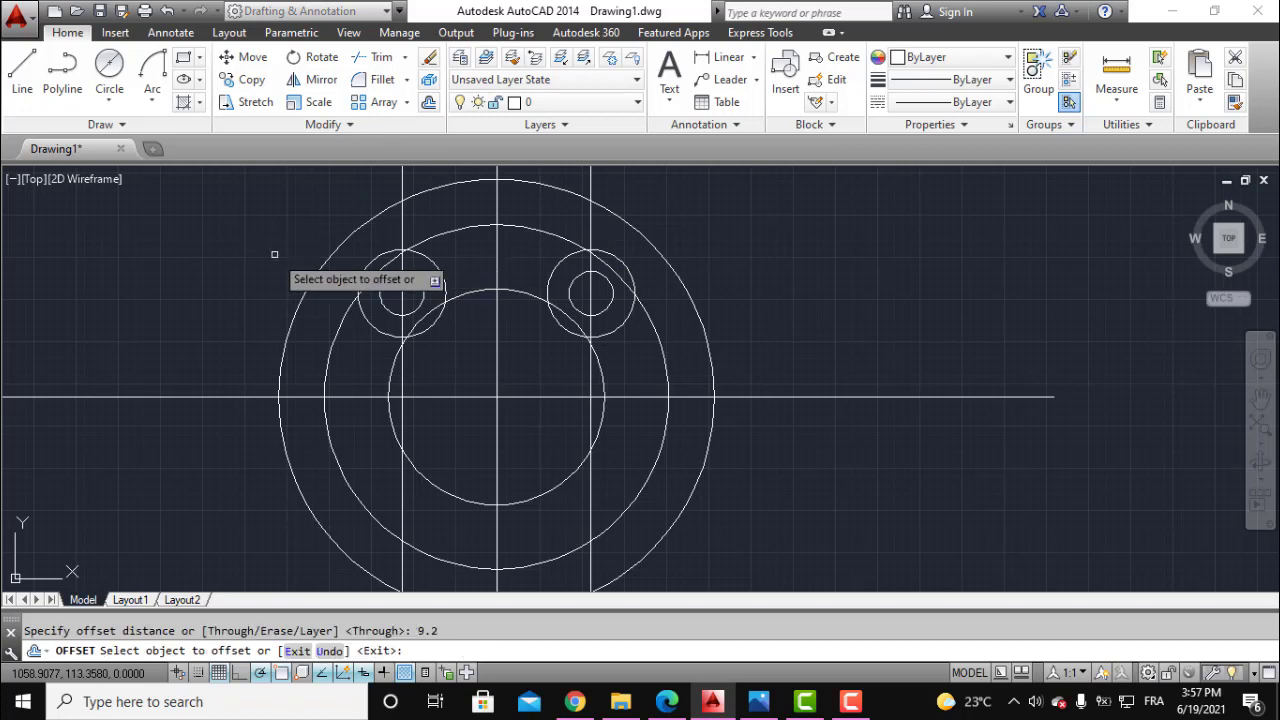
left_click(461, 396)
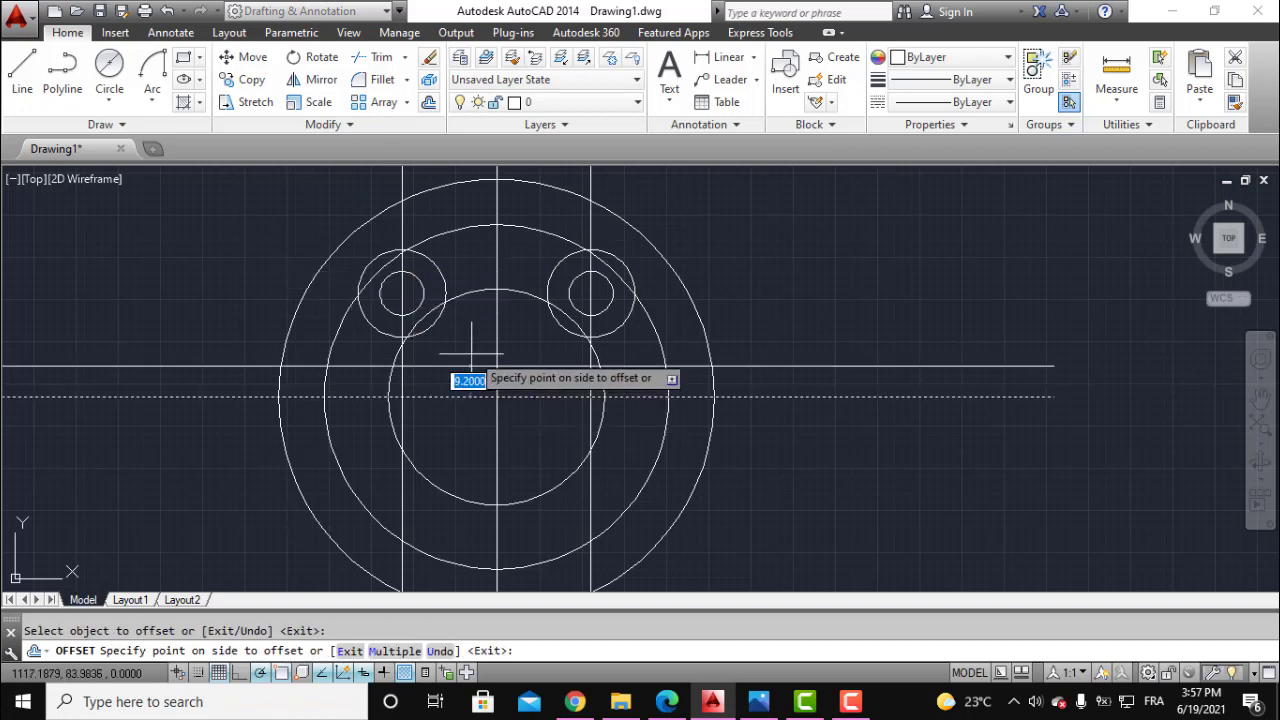
left_click(471, 354)
Draw a 17 diameter circle where the vertical centre line crosses the offset horizontal line.
left_click(115, 97)
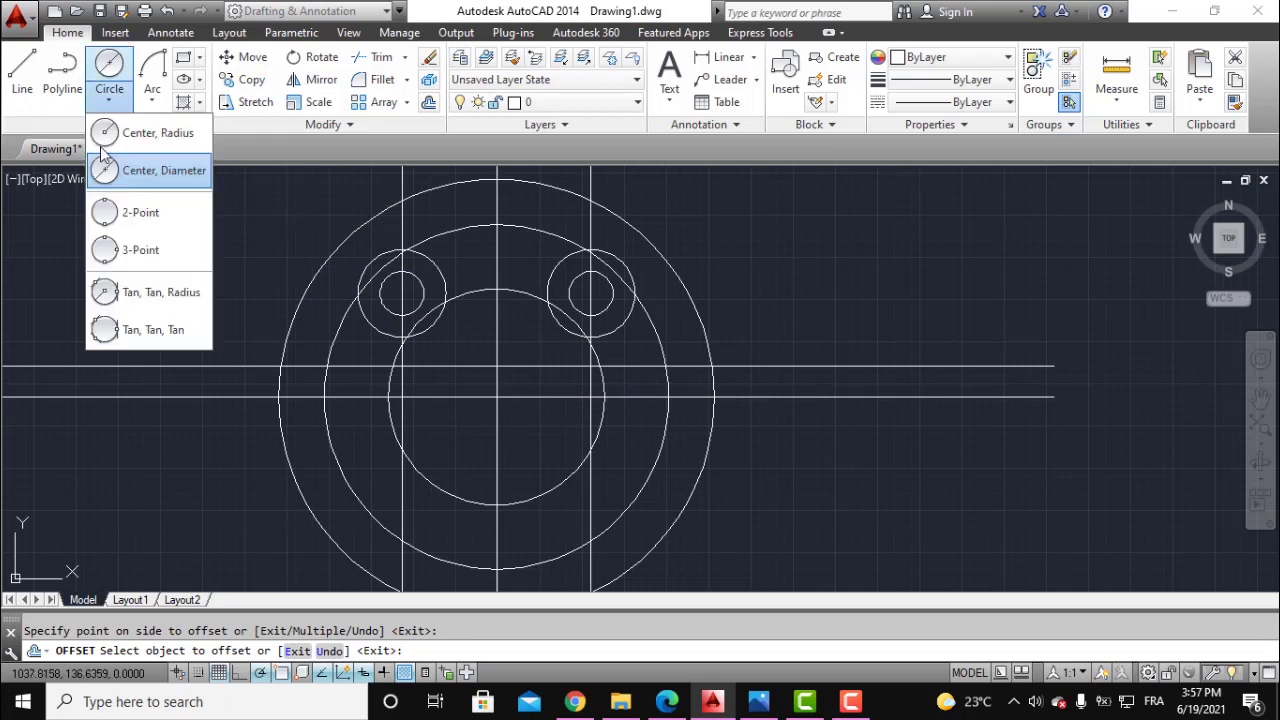
left_click(155, 172)
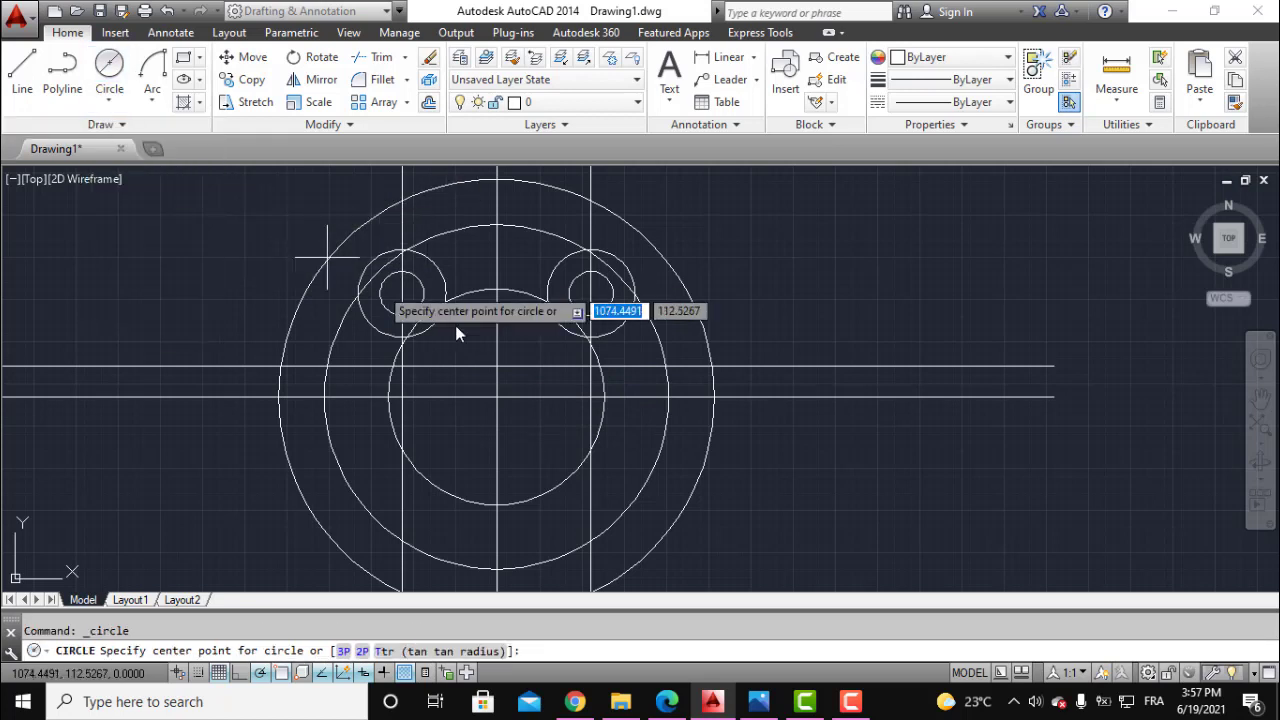
left_click(496, 366)
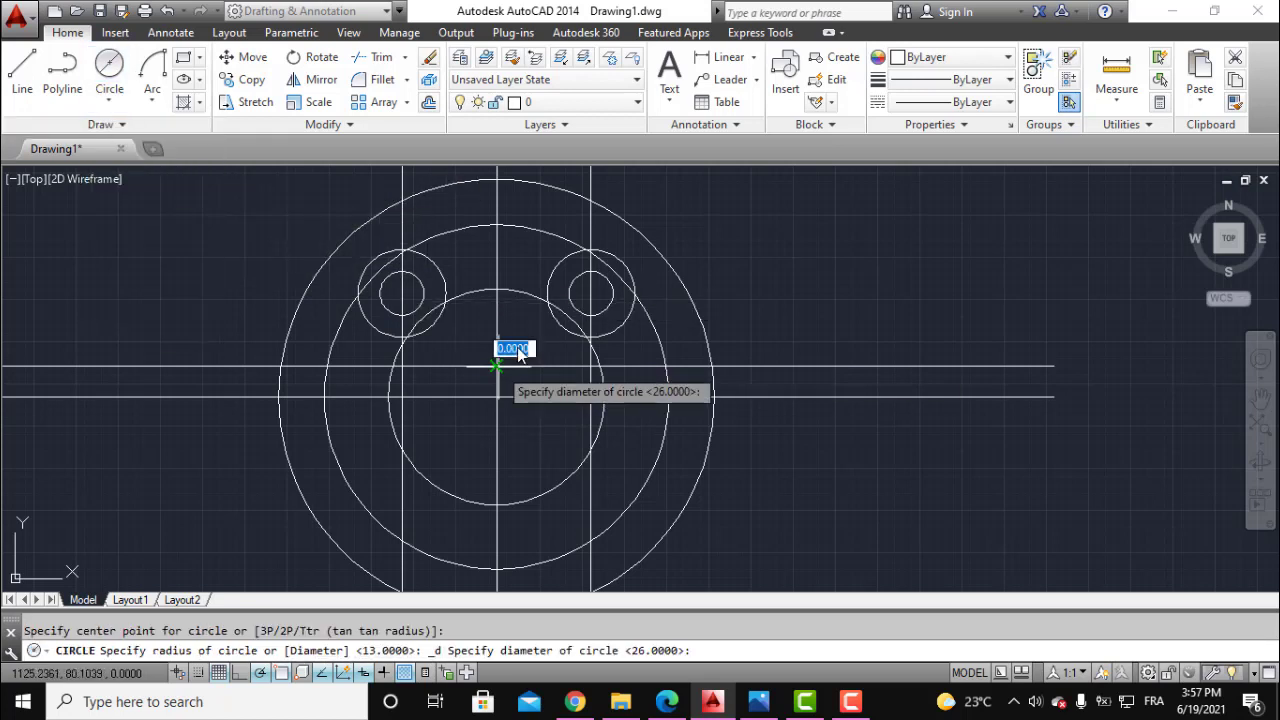
type("17")
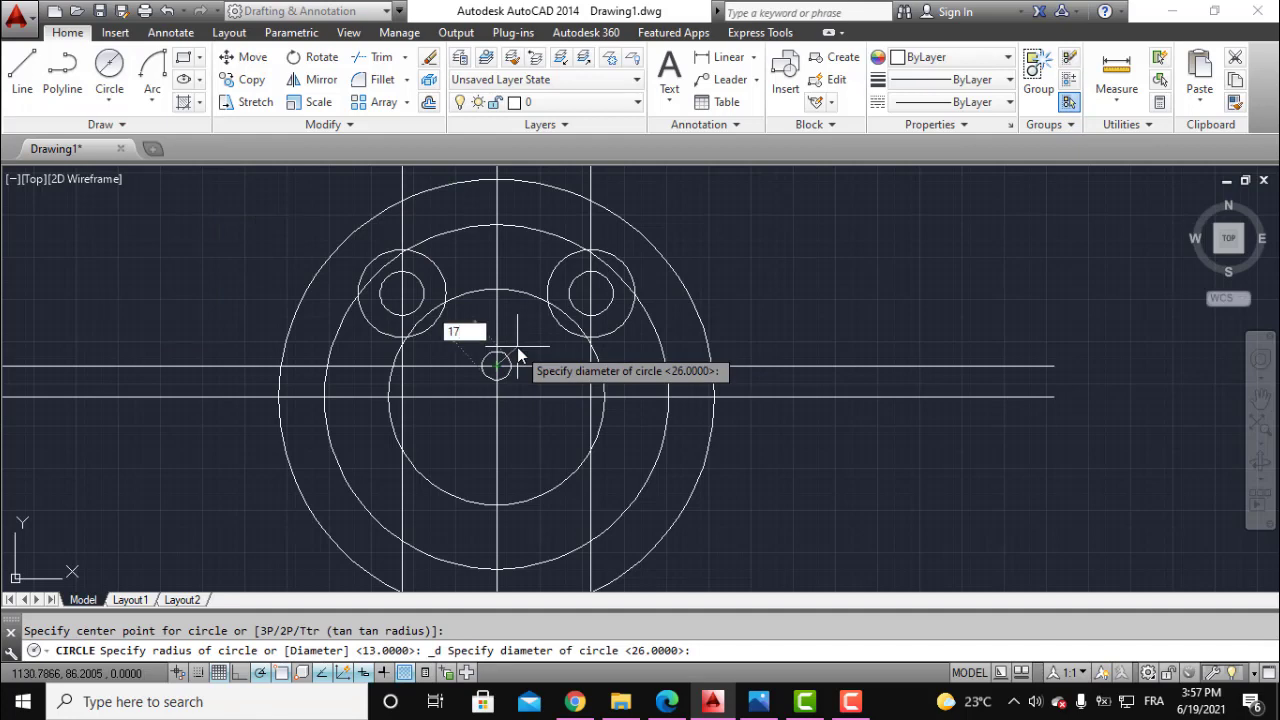
key("Return")
Delete the offset horizontal construction line through the 17 diameter circle.
scroll(519, 353, "up", 2)
left_click(580, 364)
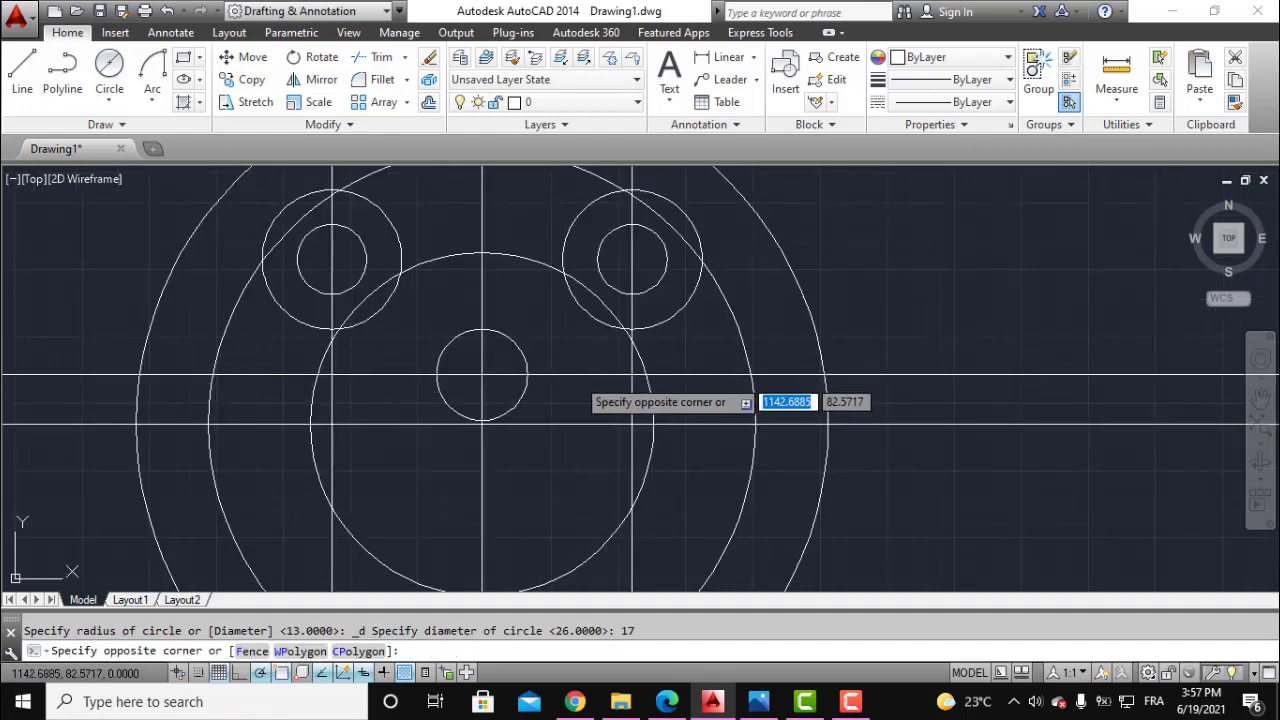
left_click(572, 390)
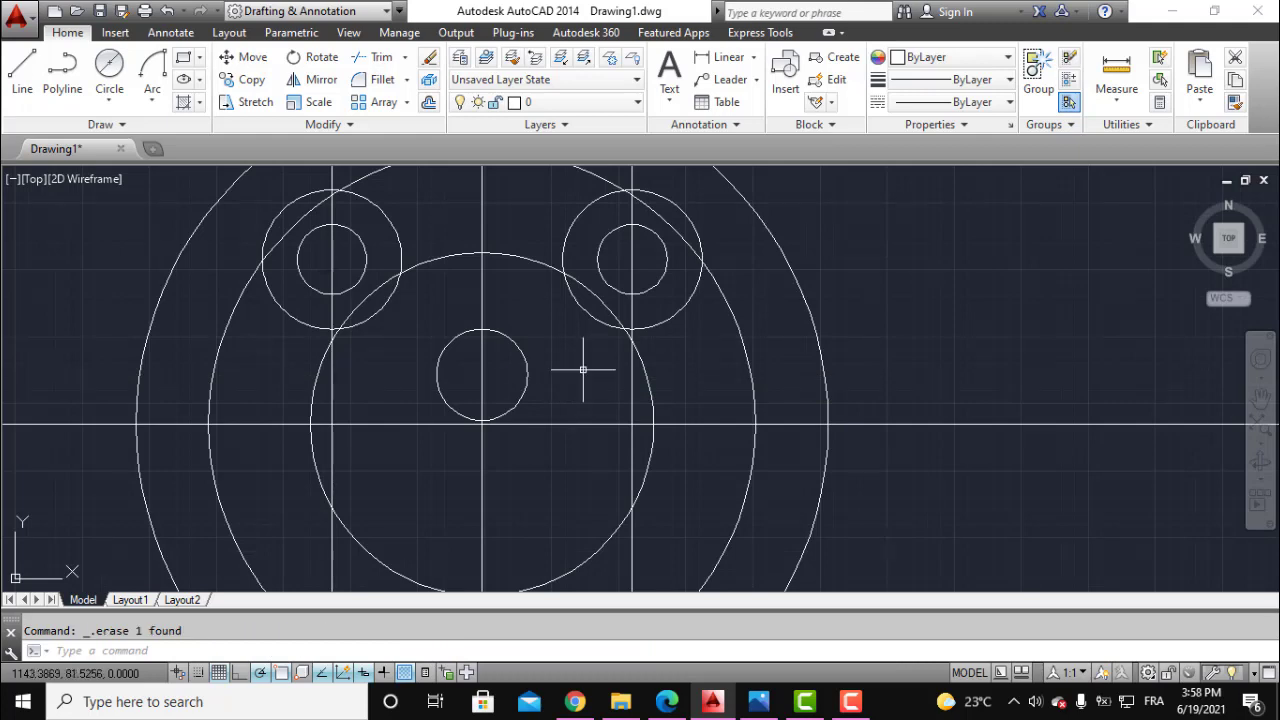
scroll(627, 341, "down", 3)
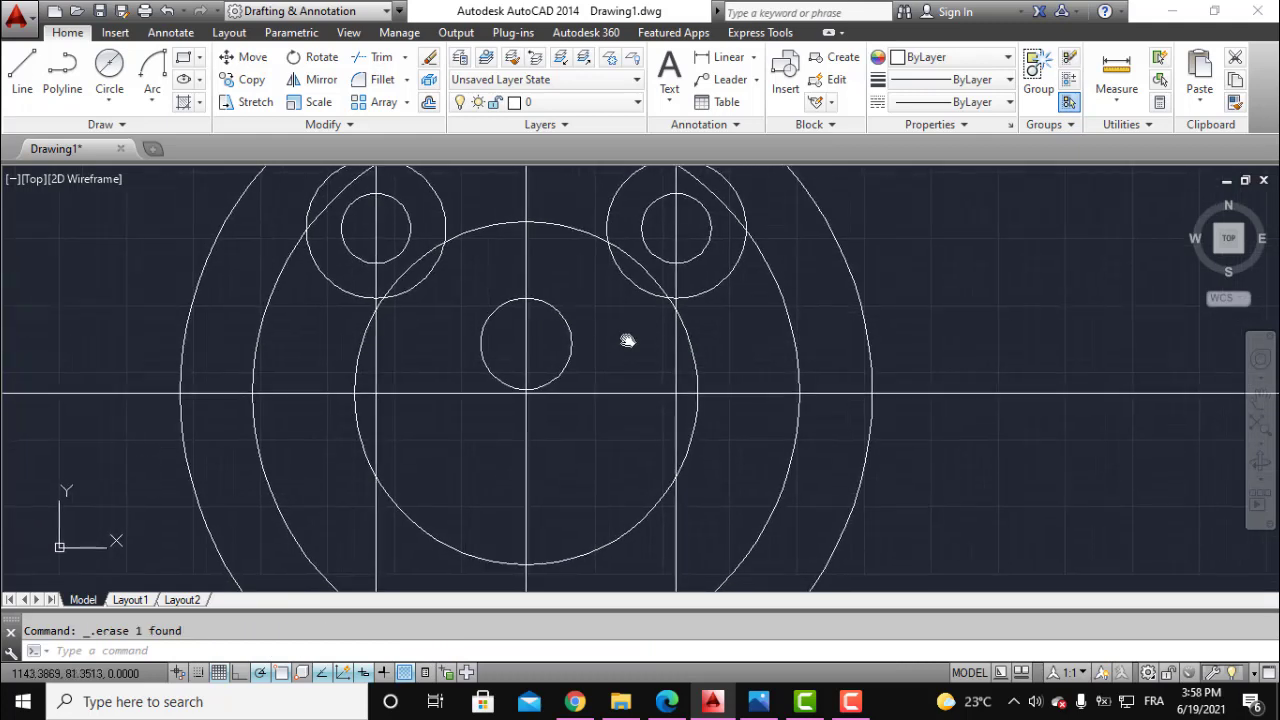
Draw a Tan, Tan, Tan circle right of centre, touching the 64 circle, the horizontal centre line and the 102 circle.
left_click(116, 108)
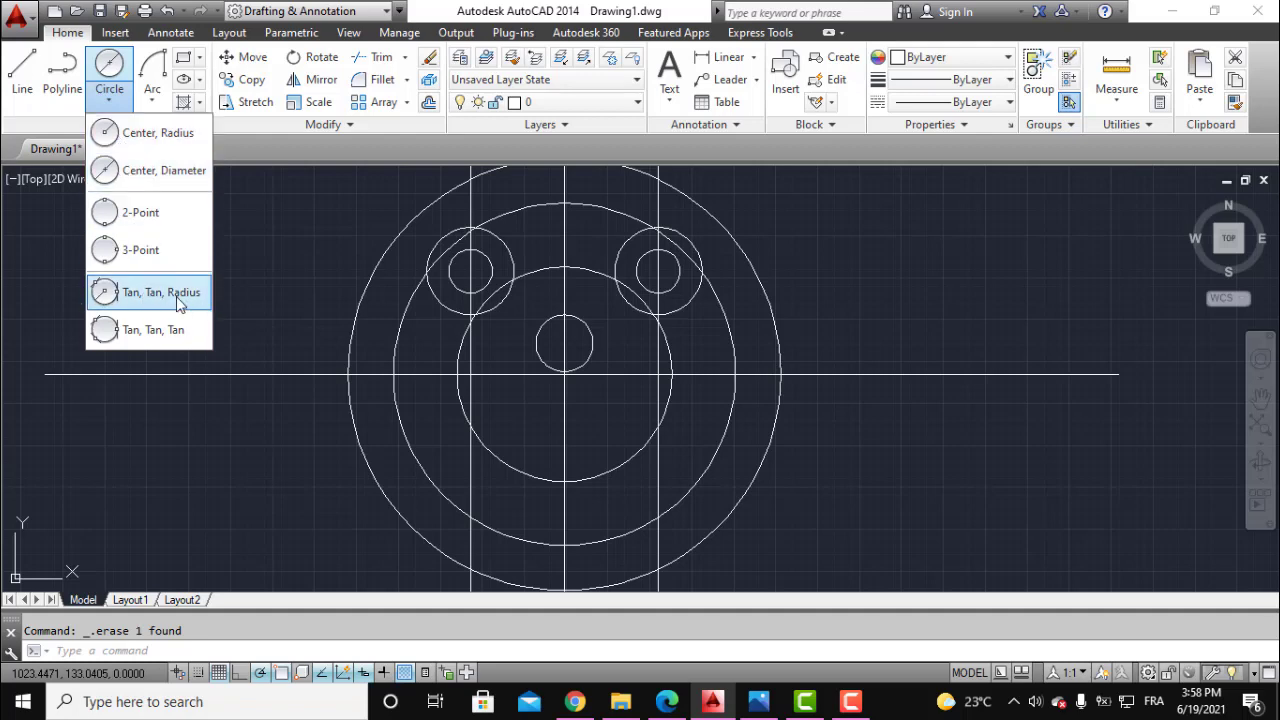
left_click(122, 336)
scroll(730, 330, "up", 2)
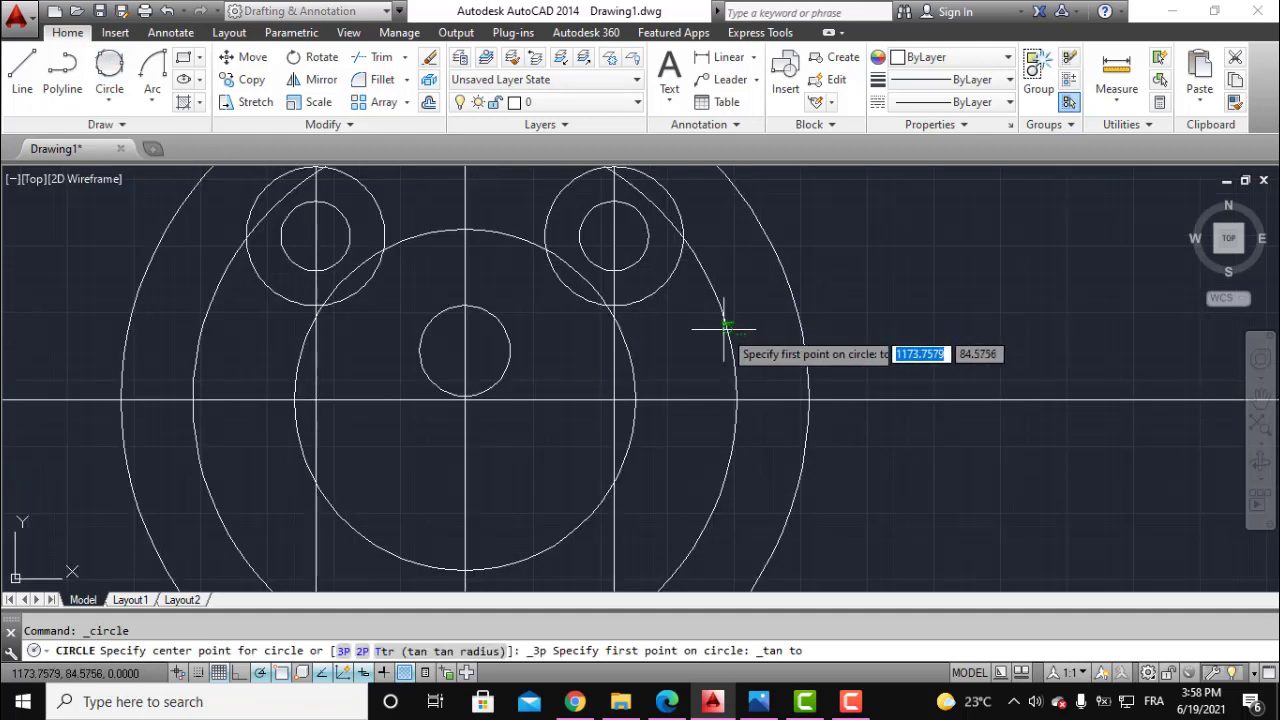
left_click(634, 367)
left_click(692, 399)
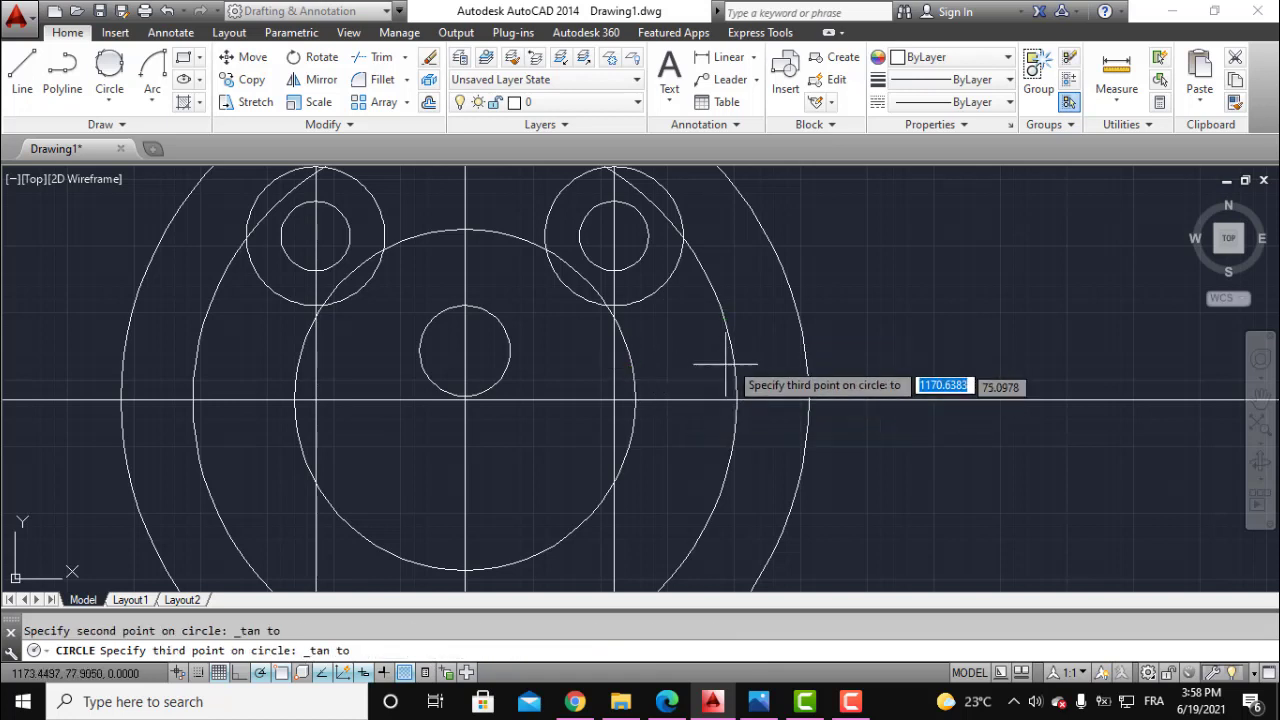
left_click(733, 349)
scroll(885, 368, "down", 2)
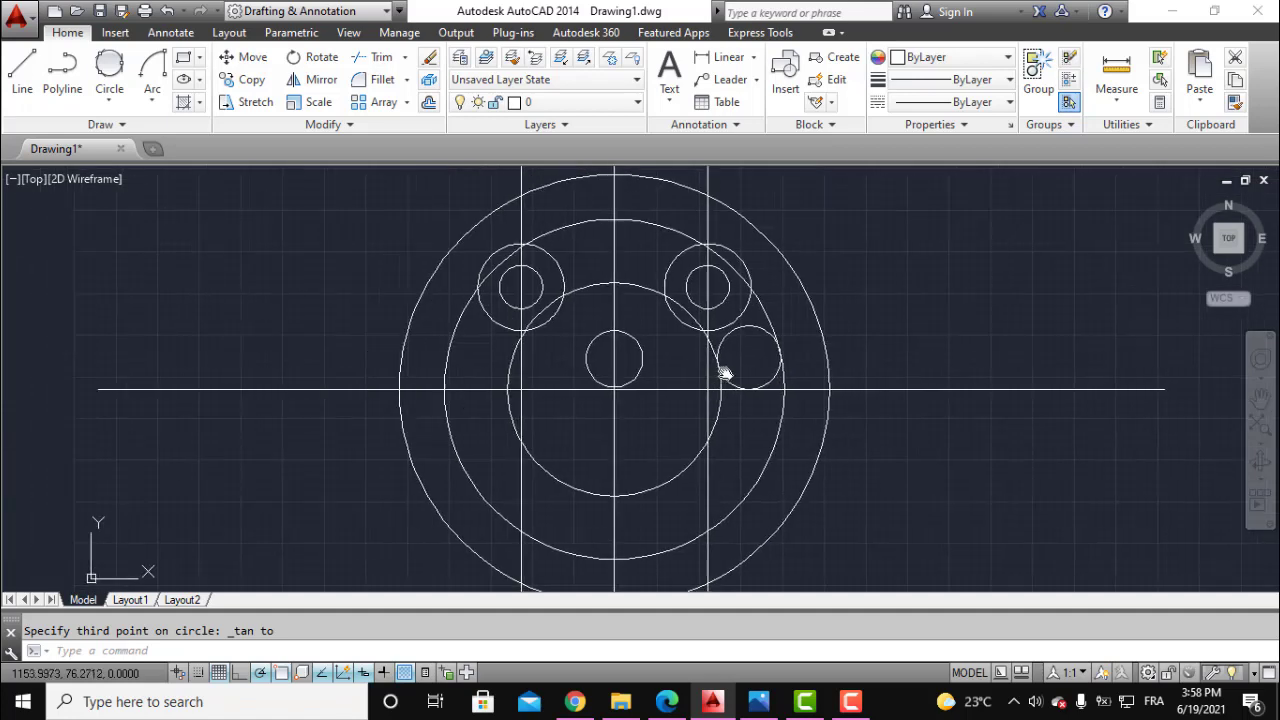
Draw a matching Tan, Tan, Tan circle left of centre, touching the 64 circle, the horizontal centre line and the 102 circle.
left_click(112, 110)
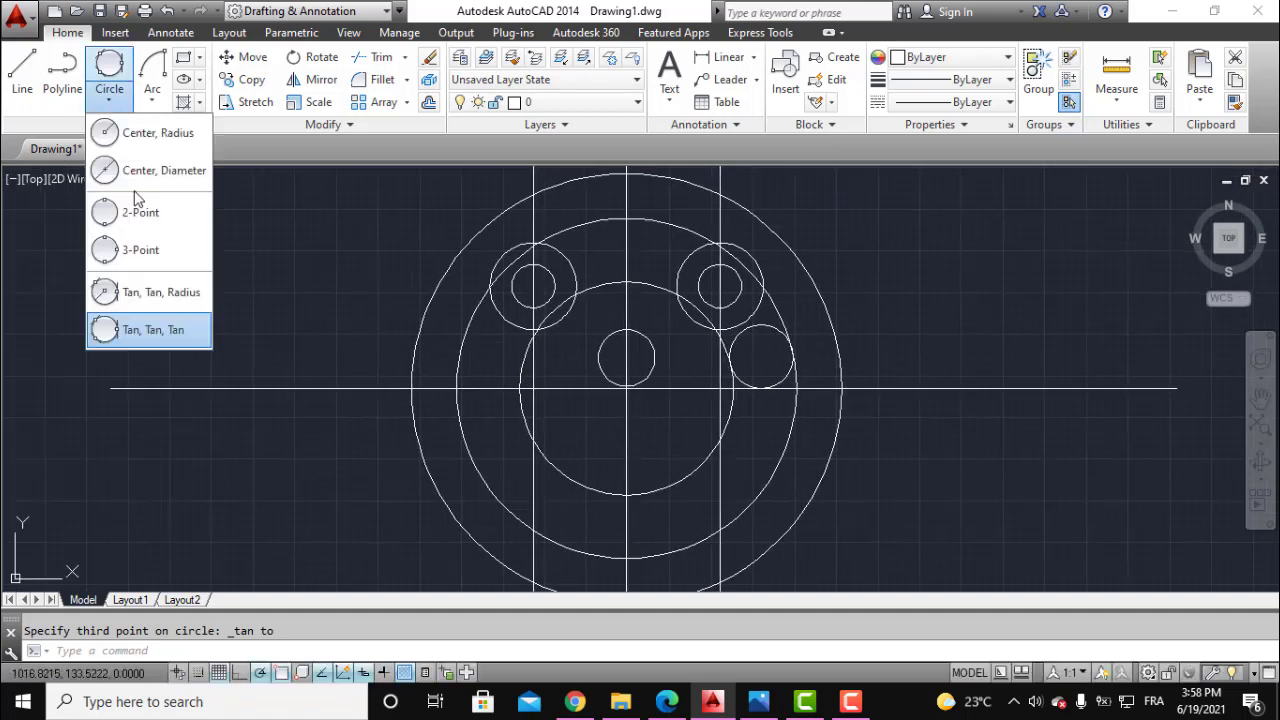
left_click(148, 331)
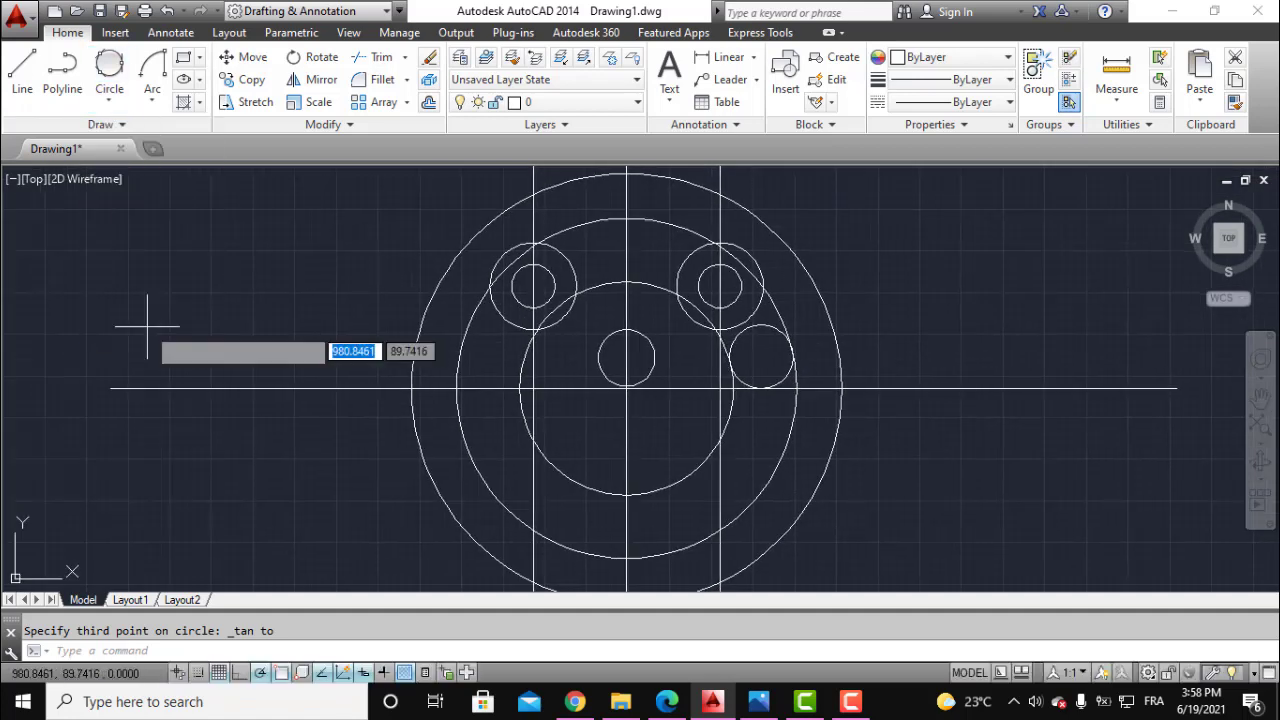
left_click(522, 368)
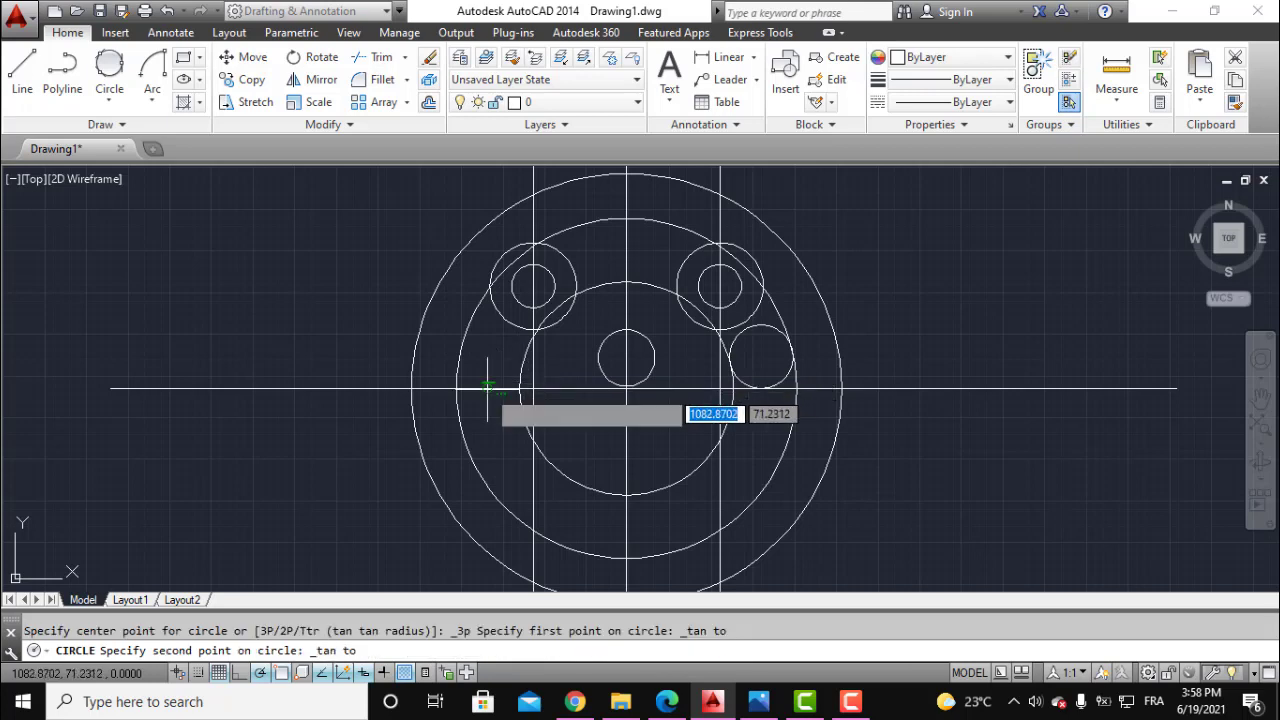
left_click(462, 390)
left_click(460, 349)
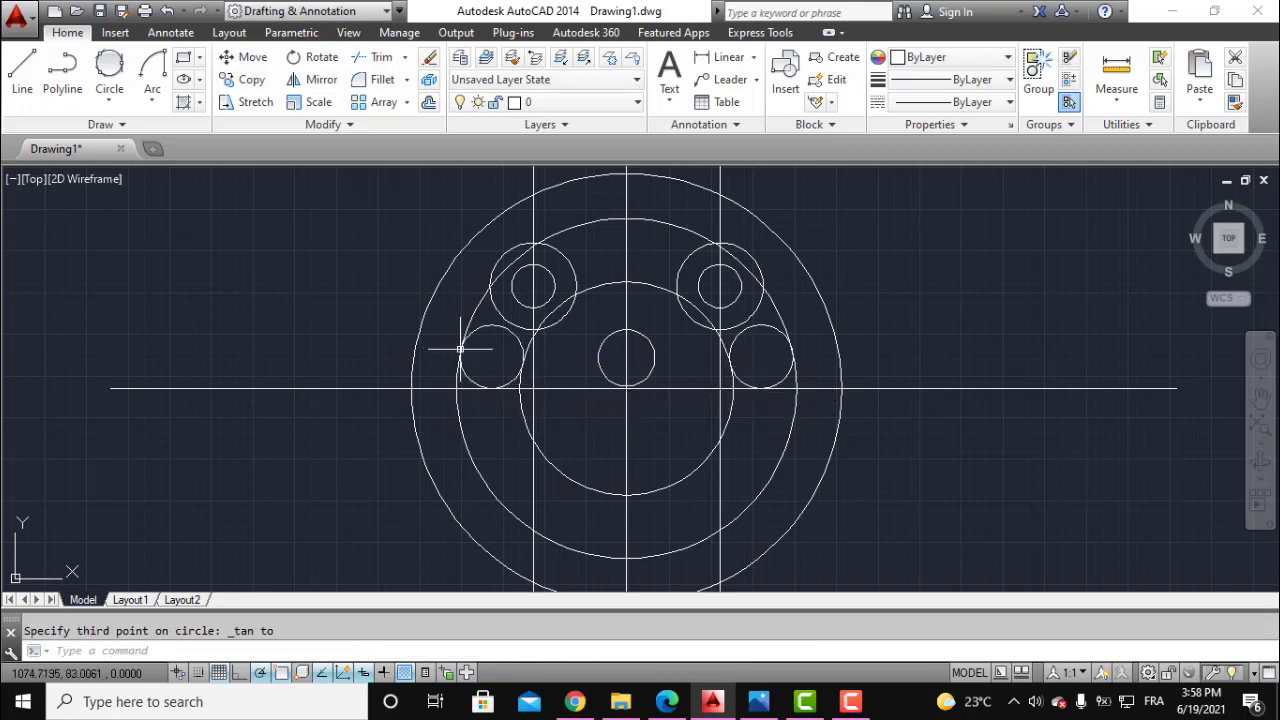
middle_click_drag(491, 360, 414, 365)
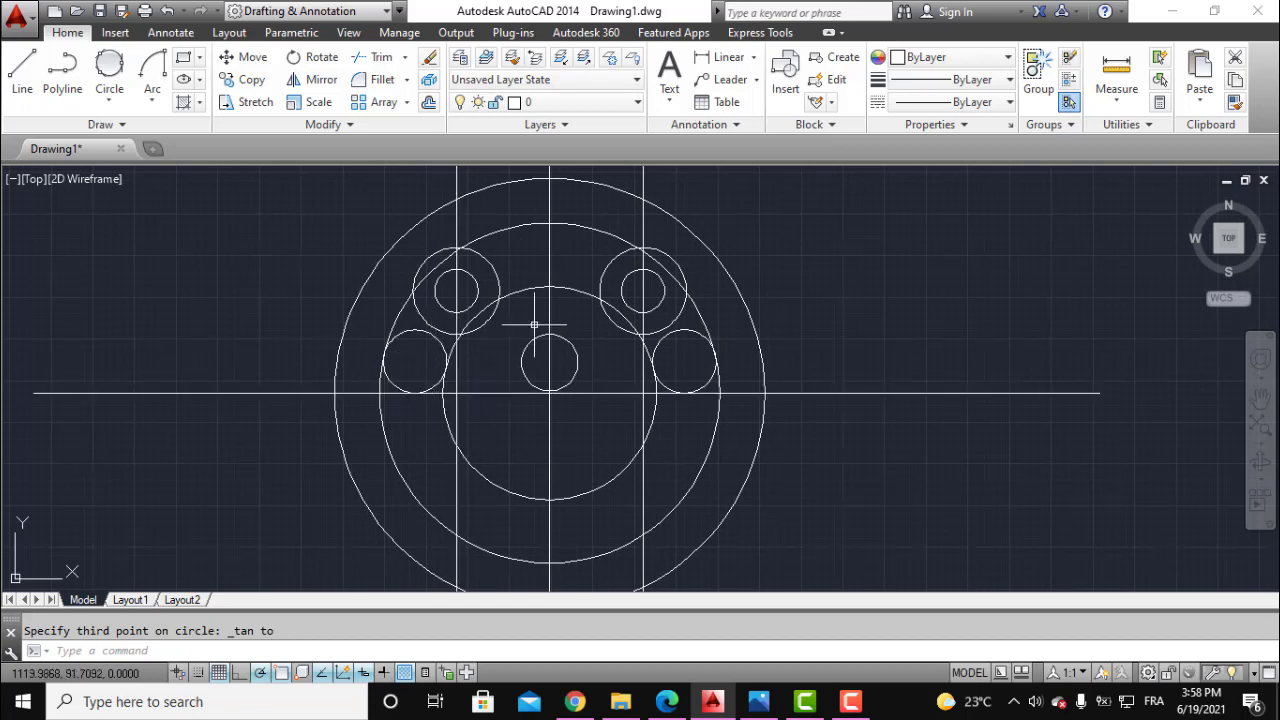
middle_click_drag(539, 322, 492, 350)
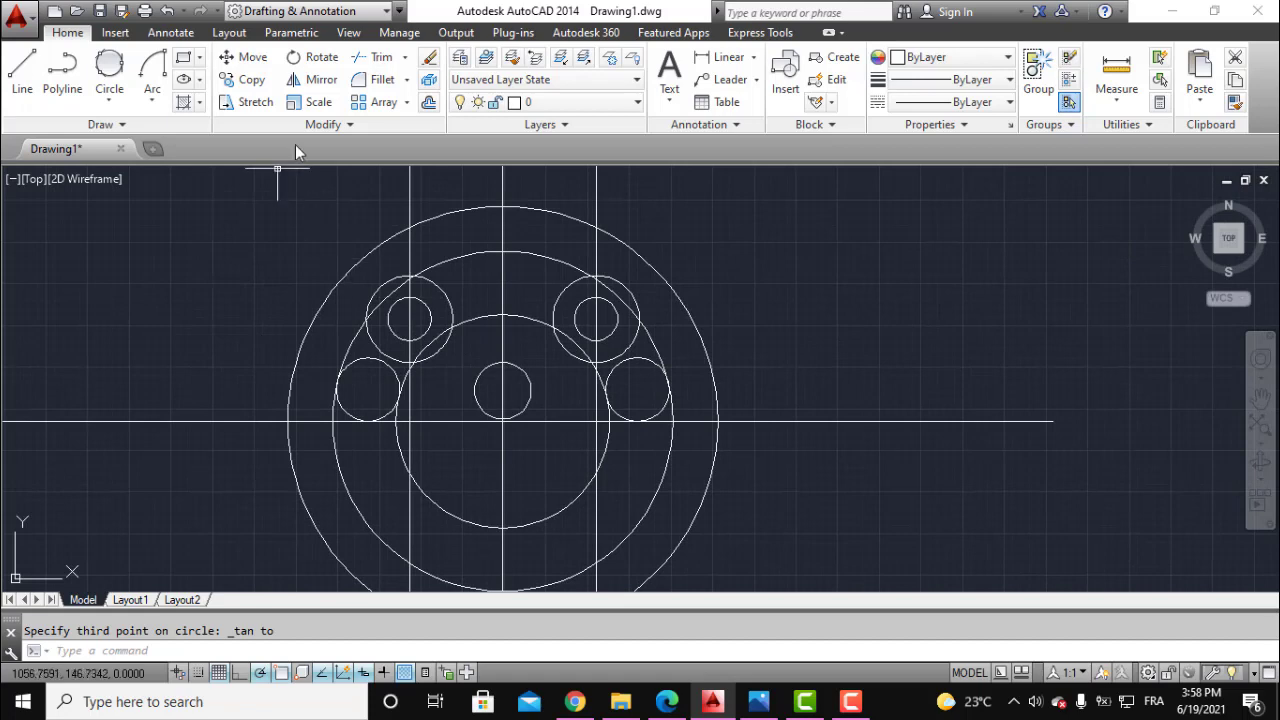
Trim the overlapping arcs where the left outer eye circle crosses the 102 circle, including the short remnants at the vertical line.
left_click(405, 60)
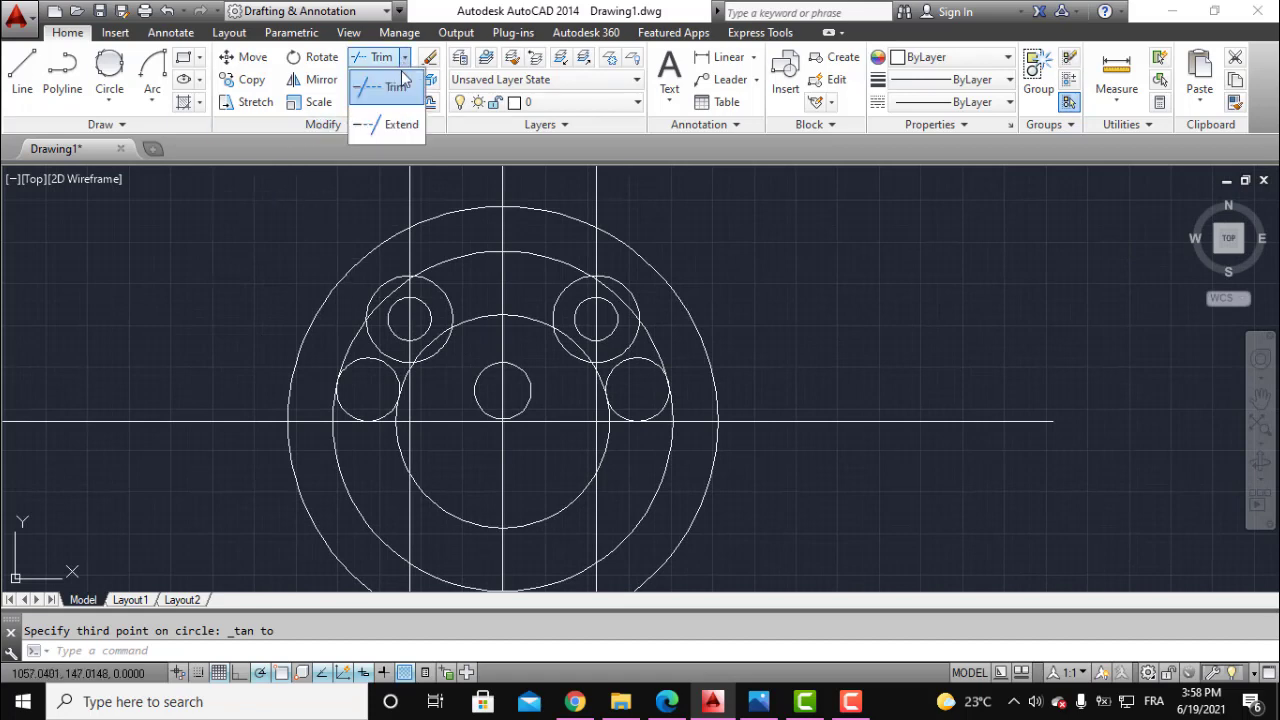
left_click(384, 90)
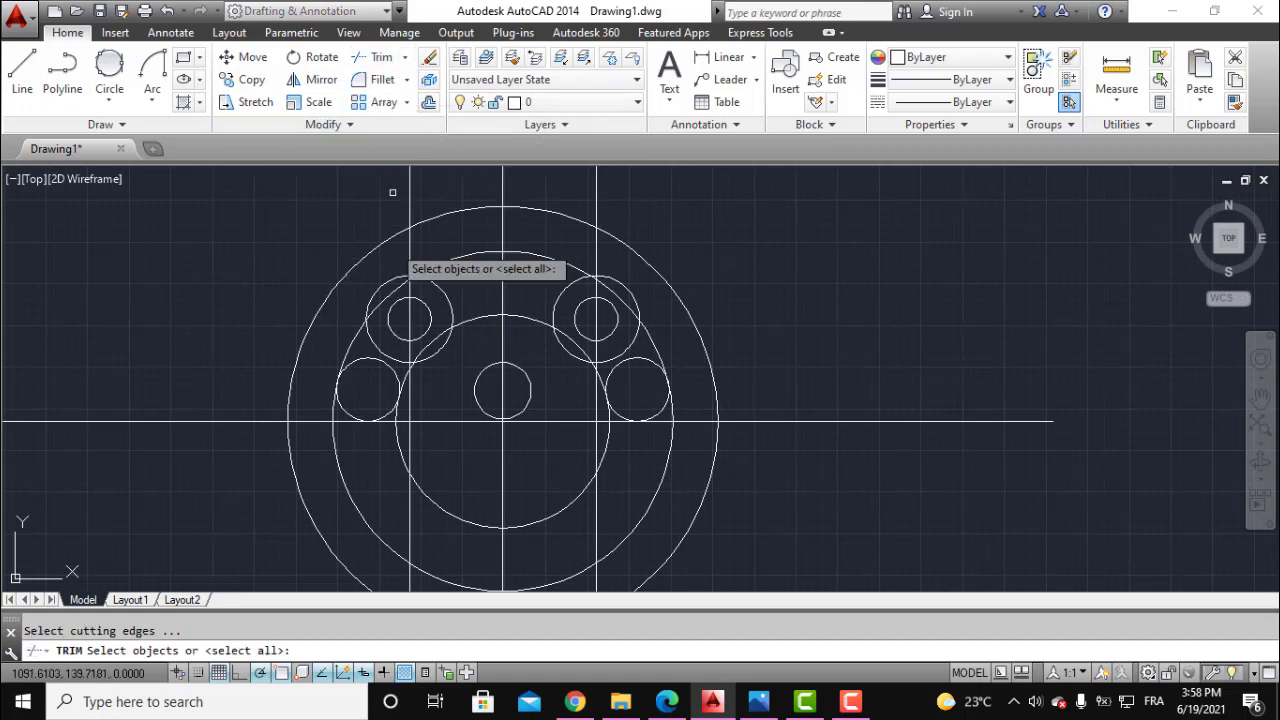
key("Return")
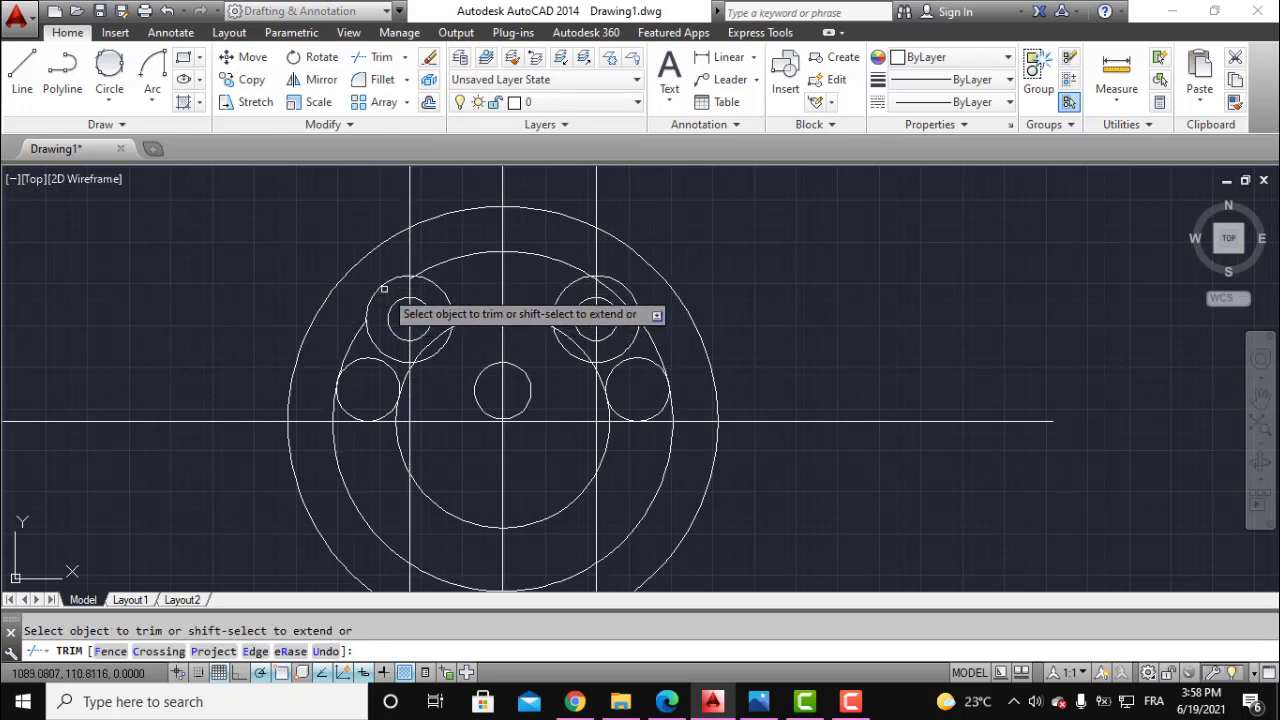
left_click(382, 287)
scroll(382, 287, "up", 5)
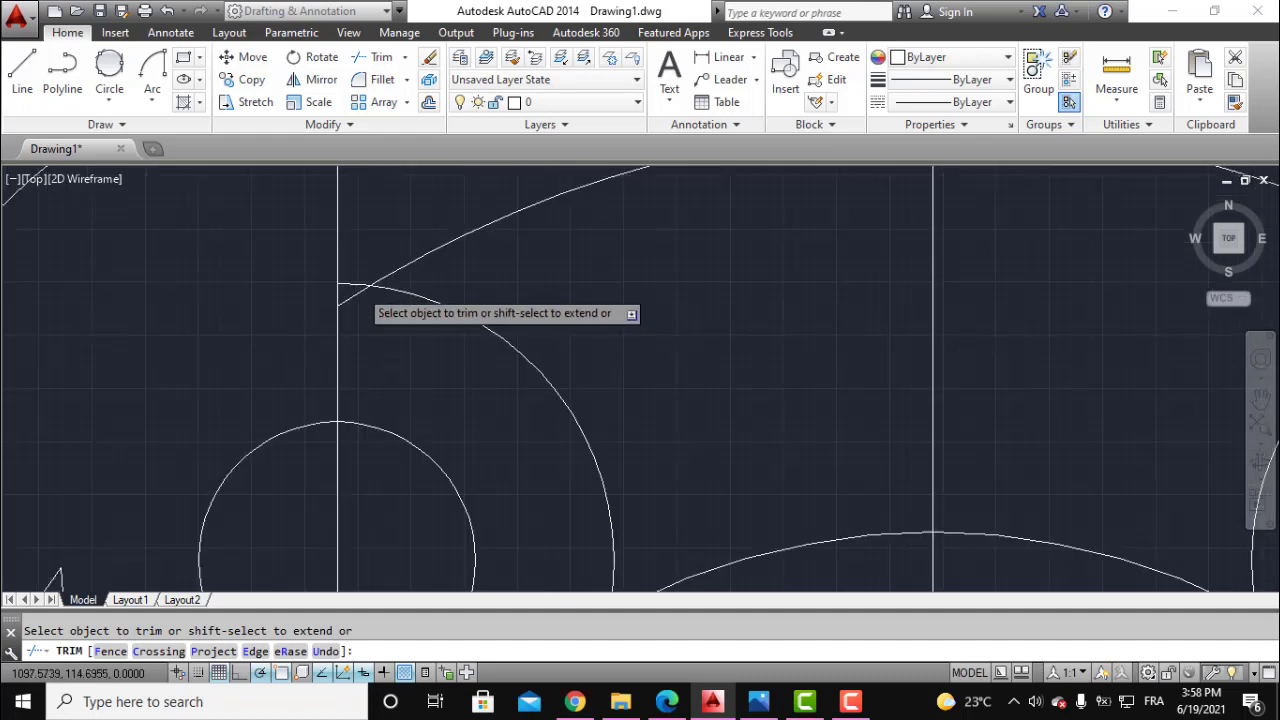
left_click(346, 270)
left_click(338, 318)
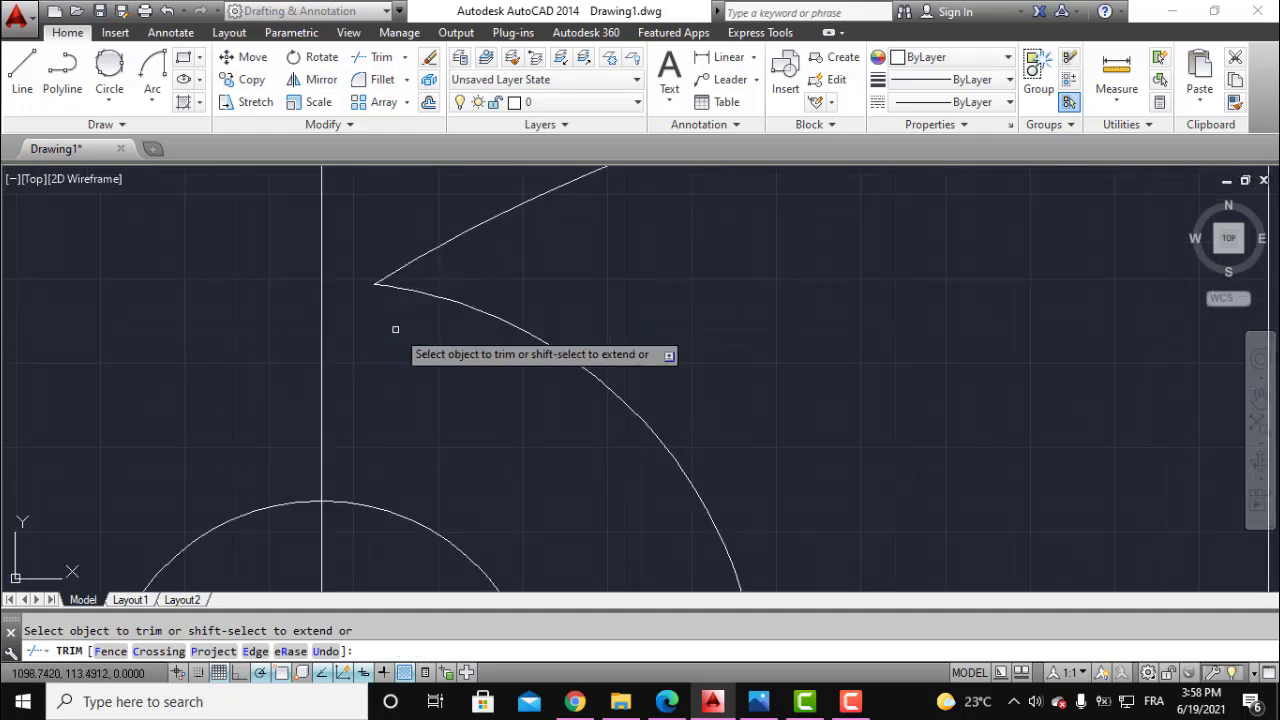
Trim the overlapping arcs where both outer eye circles cross the 64 circle.
scroll(396, 329, "down", 5)
middle_click_drag(452, 368, 457, 247)
left_click(458, 332)
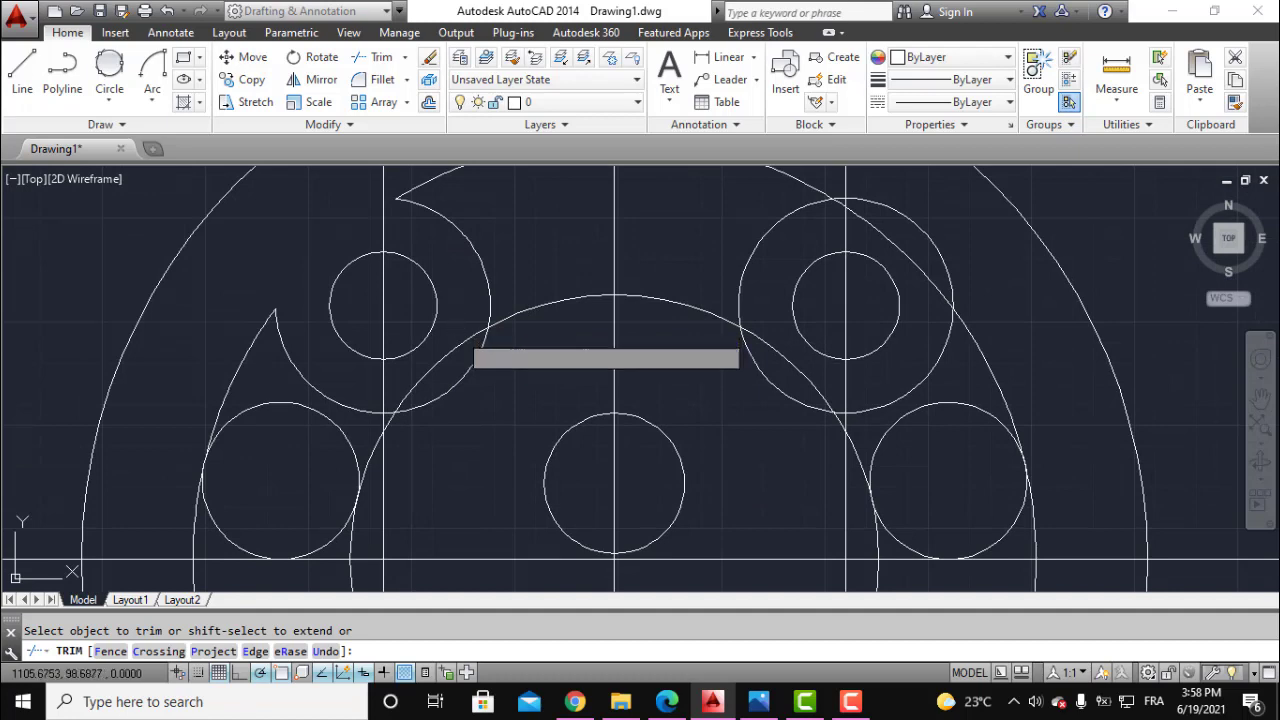
left_click(449, 403)
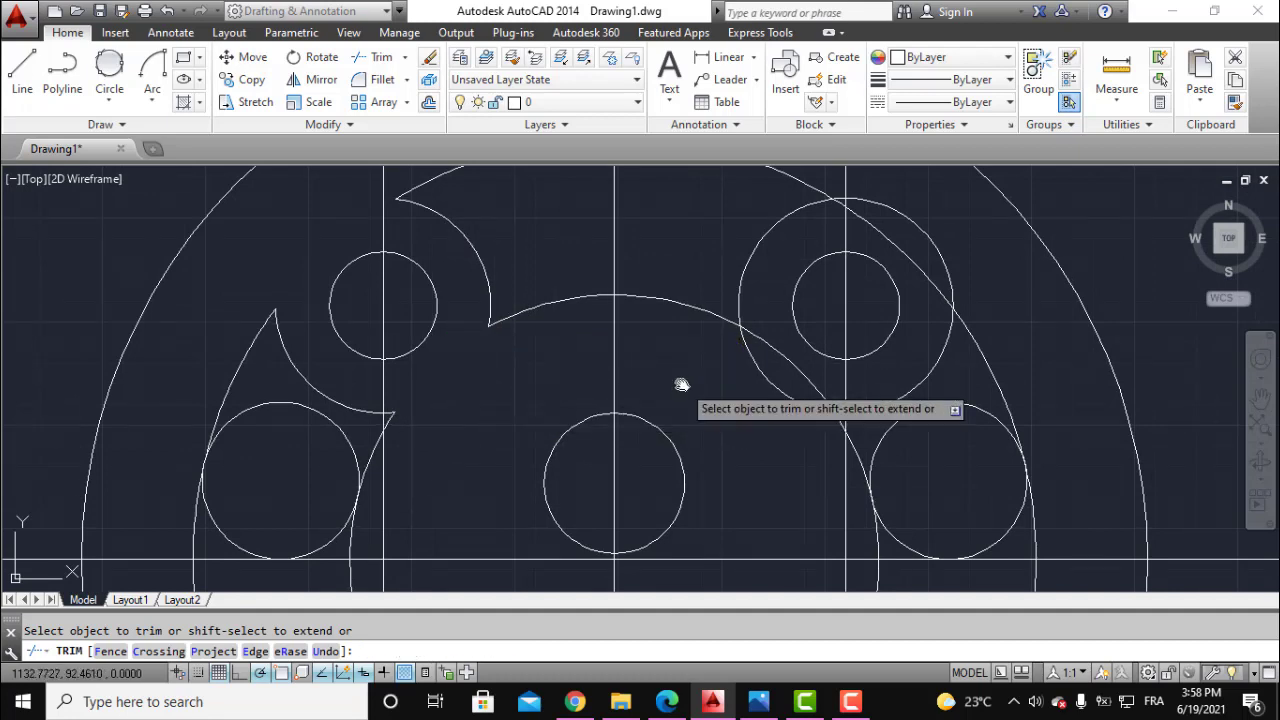
middle_click_drag(680, 380, 516, 368)
left_click(644, 354)
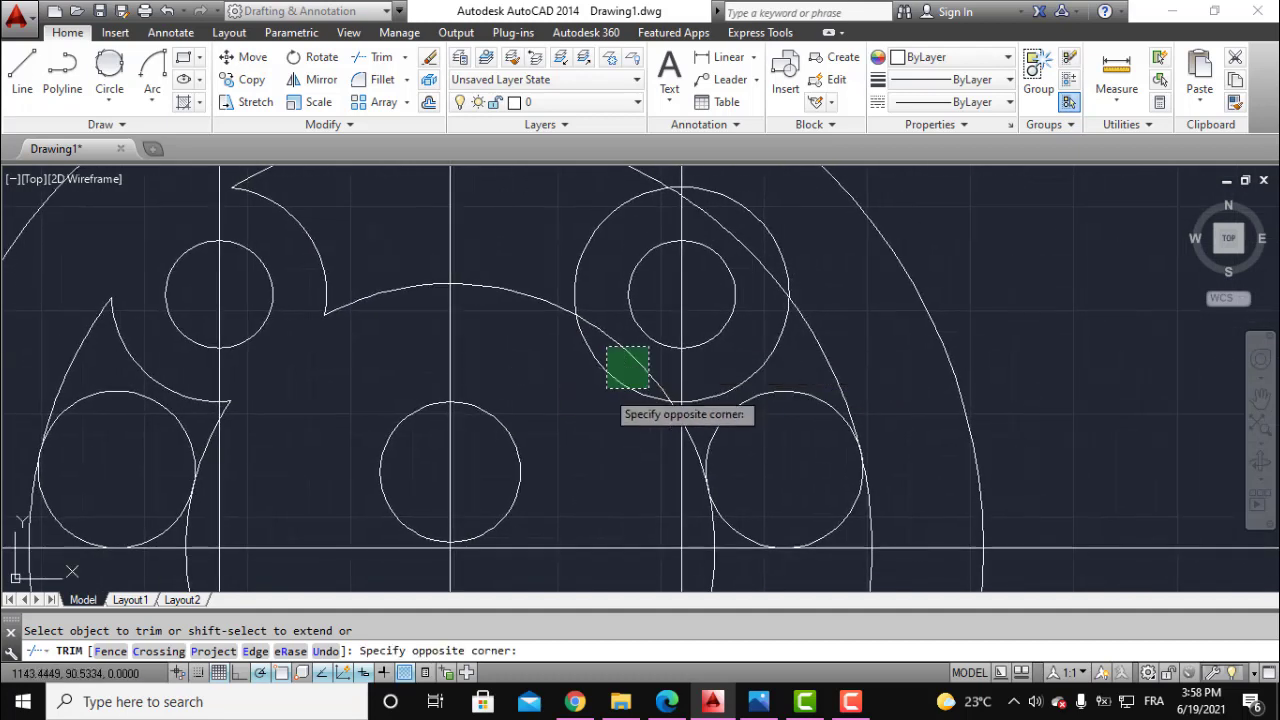
left_click(605, 390)
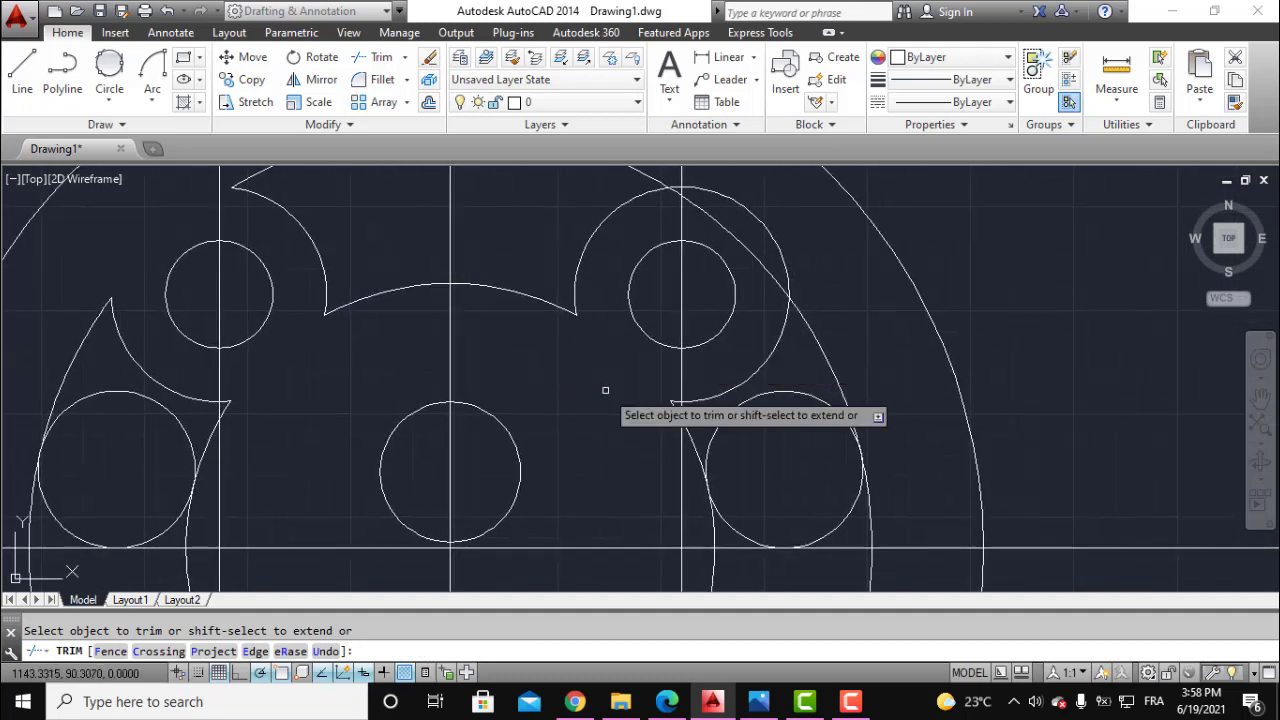
Trim the overlapping arcs where the right outer eye circle crosses the 102 circle, including the short remnants at the vertical line.
left_click(797, 230)
left_click(735, 260)
middle_click_drag(711, 243, 692, 313)
scroll(660, 274, "up", 3)
left_click(662, 238)
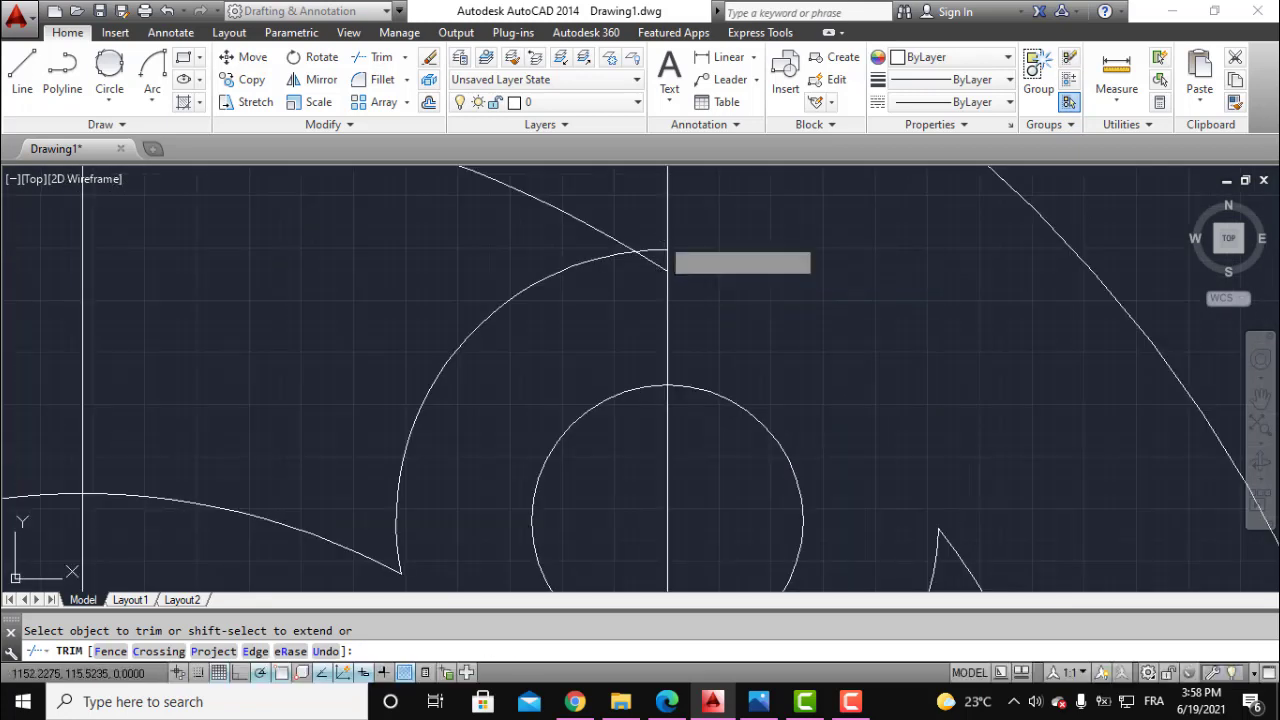
left_click(658, 268)
scroll(666, 262, "down", 4)
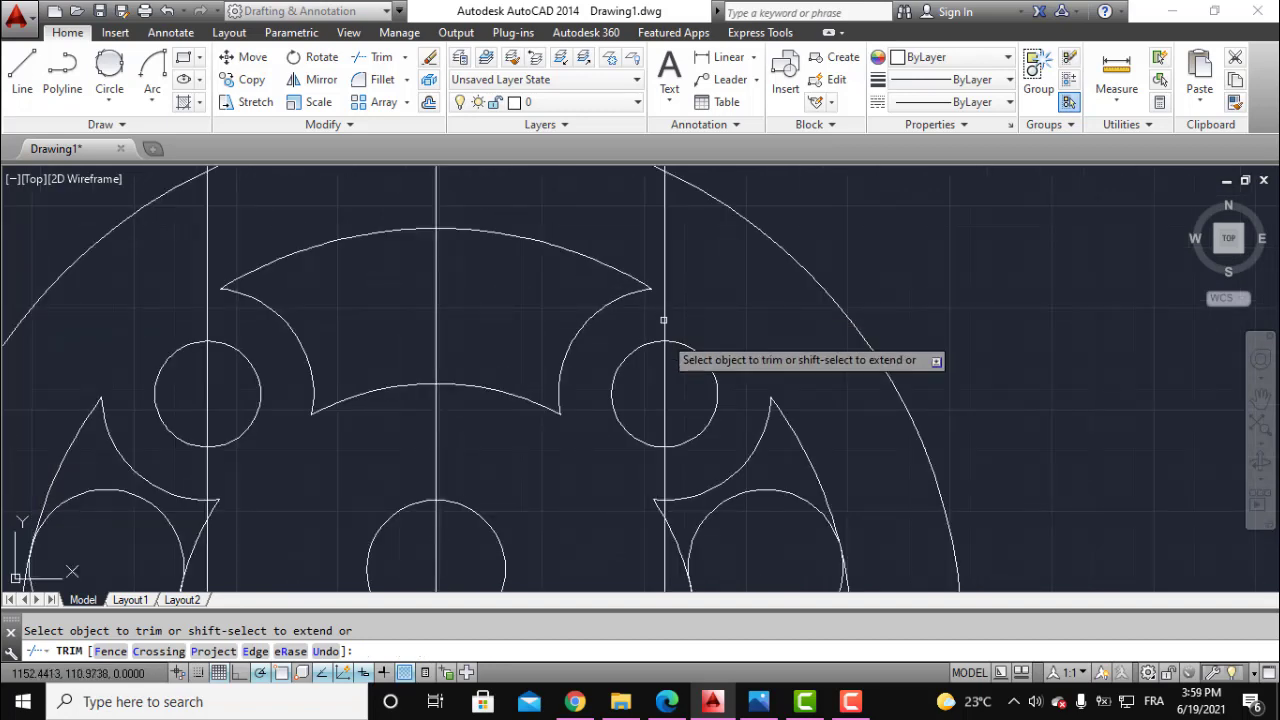
Trim the upper arcs of both tangent circles and the 64 and 102 arcs between the tangent points and the horizontal centre line.
scroll(668, 261, "down", 2)
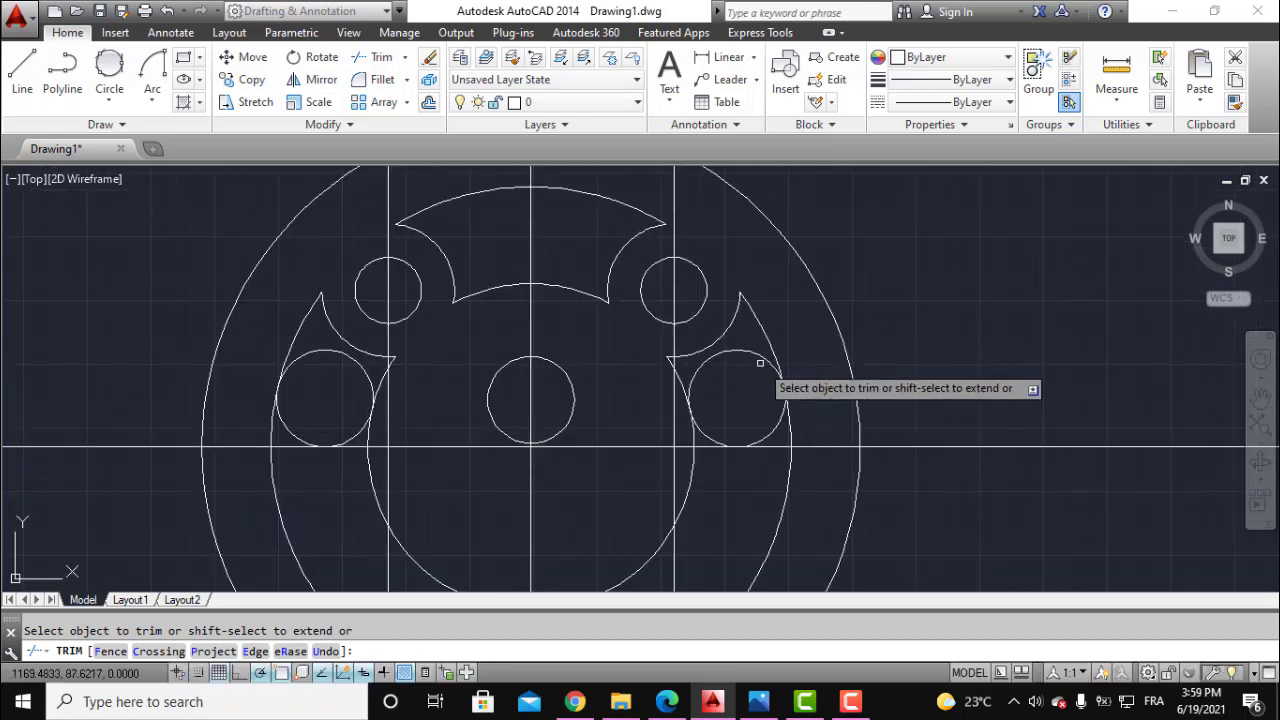
left_click(369, 377)
middle_click_drag(374, 417, 388, 345)
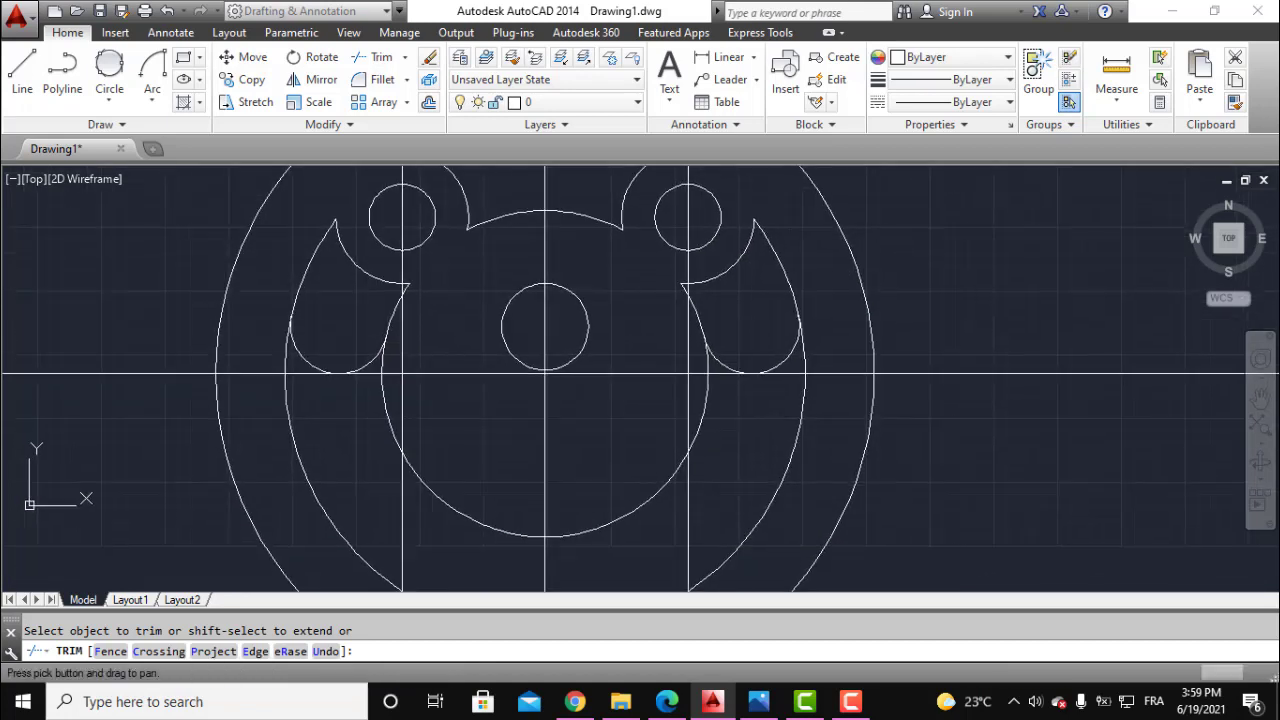
left_click(287, 356)
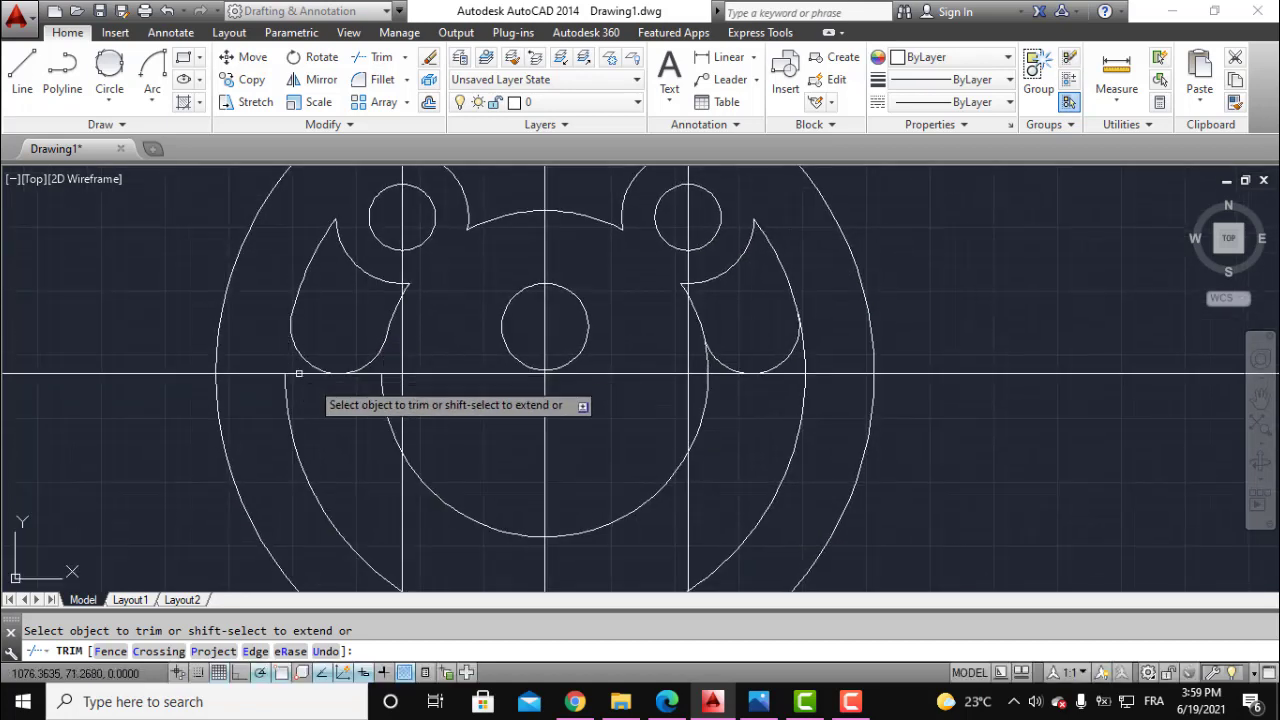
left_click(706, 365)
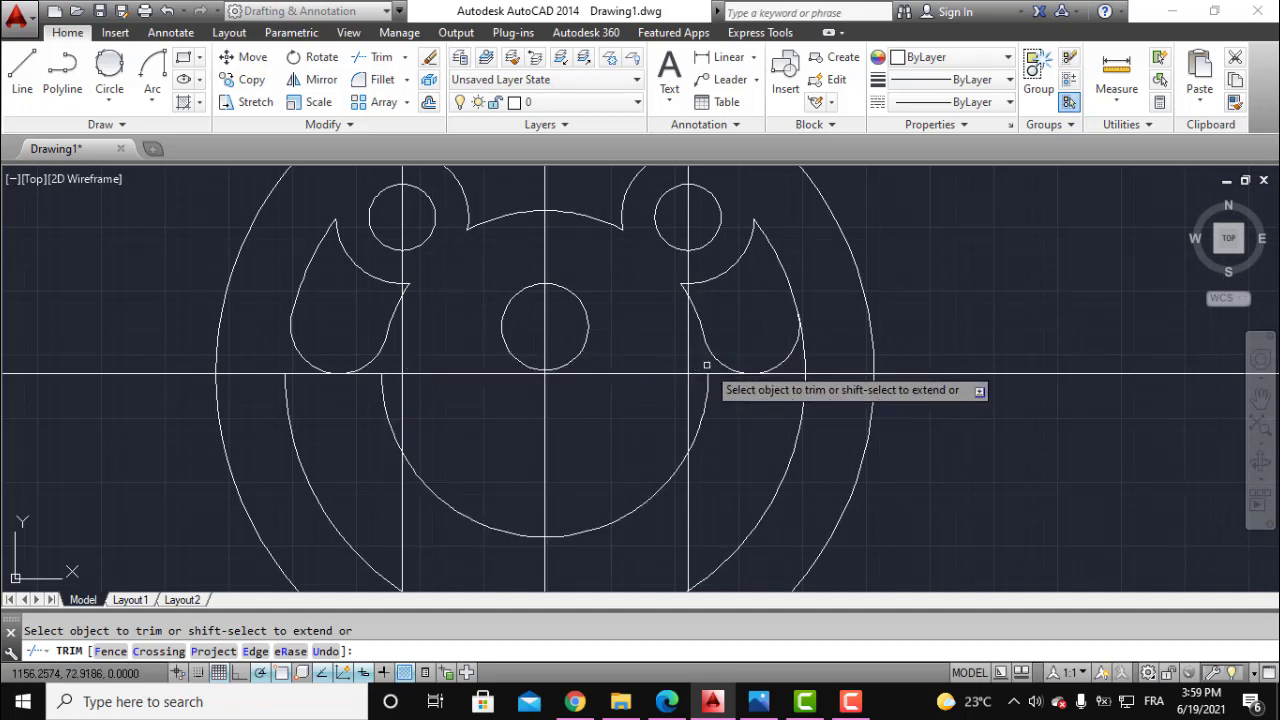
left_click(806, 354)
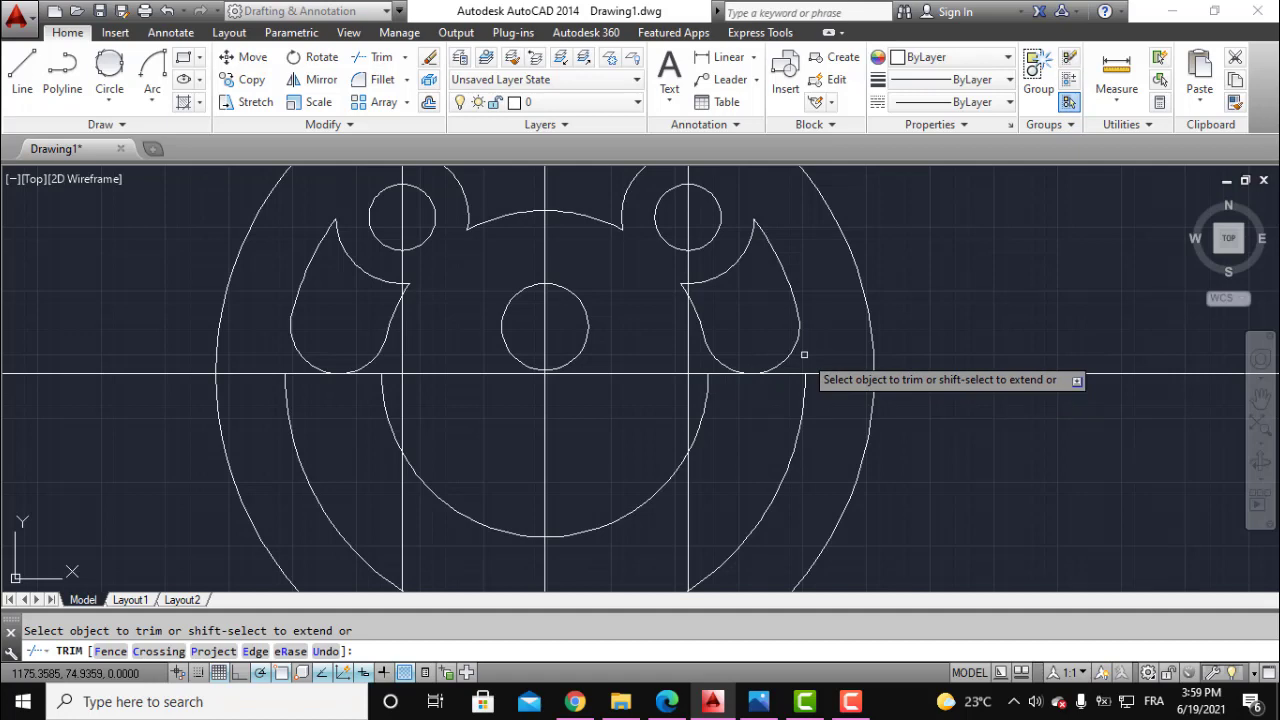
Inspect the trimmed outlines around the eyes and side lobes for leftover segments, and end the Trim command.
scroll(672, 300, "up", 5)
scroll(672, 300, "down", 5)
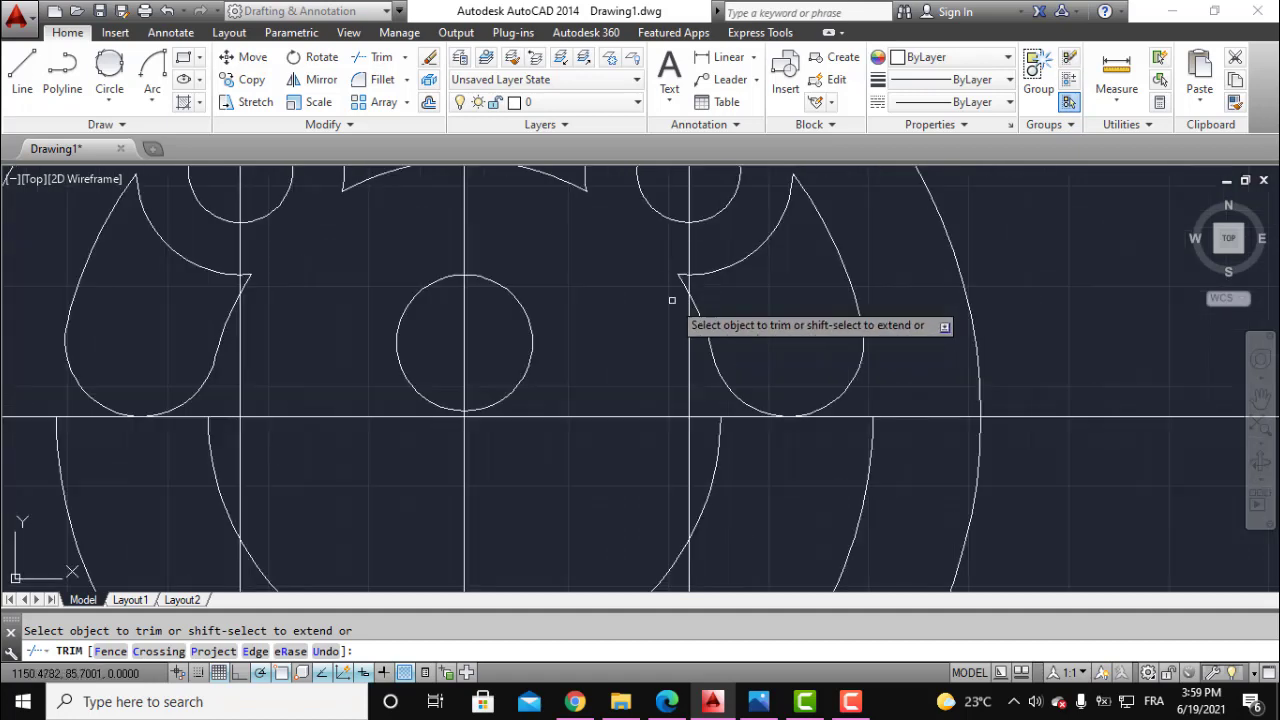
mouse_move(320, 290)
middle_mouse_down()
mouse_move(560, 294)
mouse_move(531, 394)
middle_mouse_up()
scroll(560, 294, "up", 3)
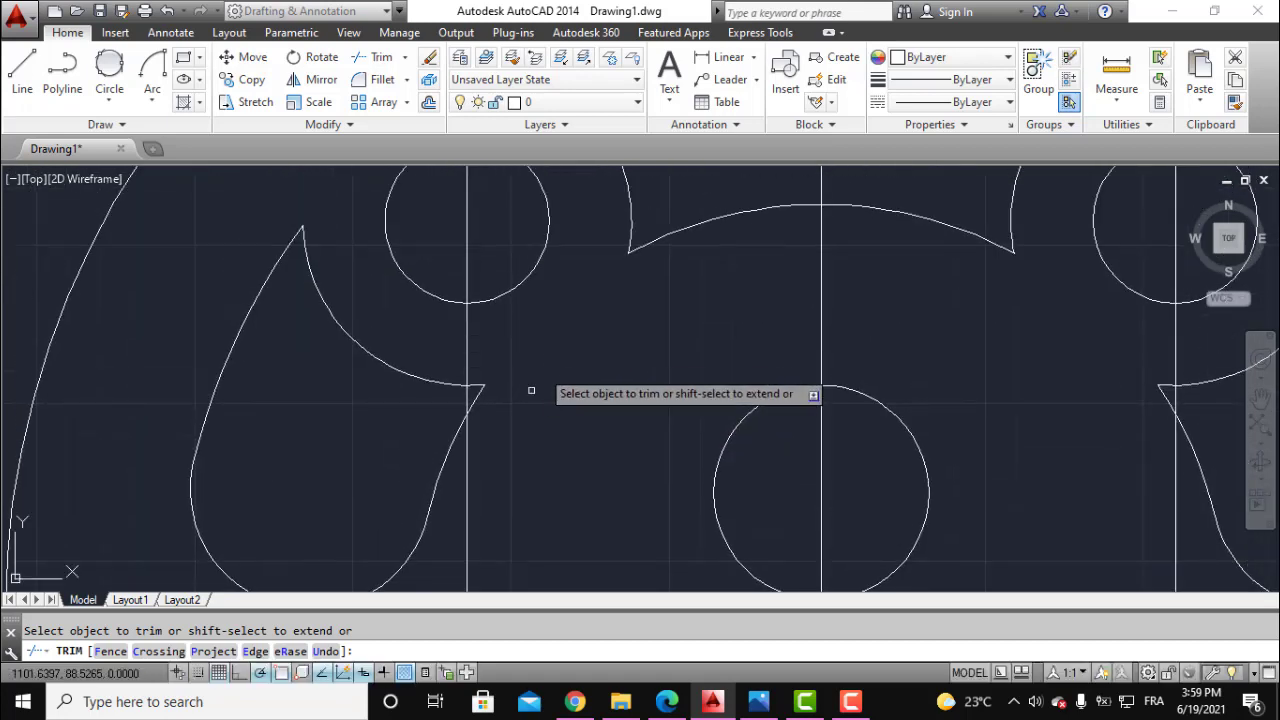
scroll(545, 380, "down", 2)
middle_click_drag(628, 332, 563, 416)
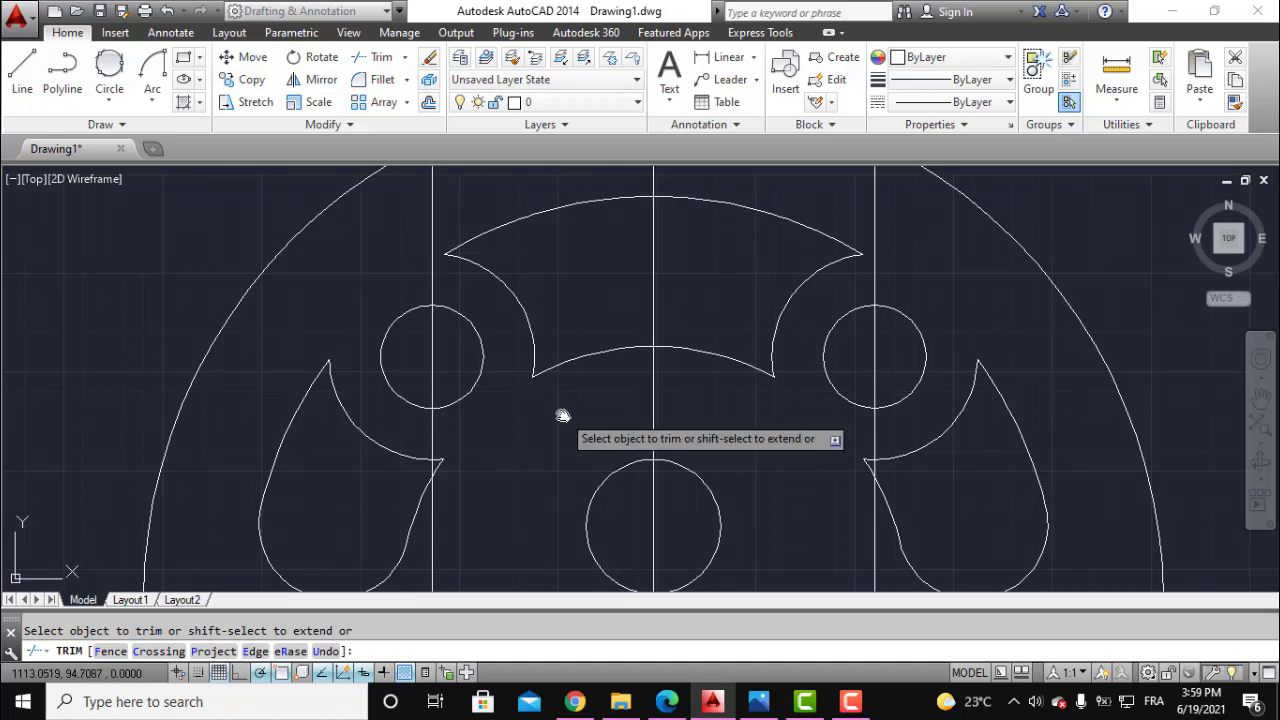
scroll(563, 416, "down", 2)
scroll(623, 357, "down", 2)
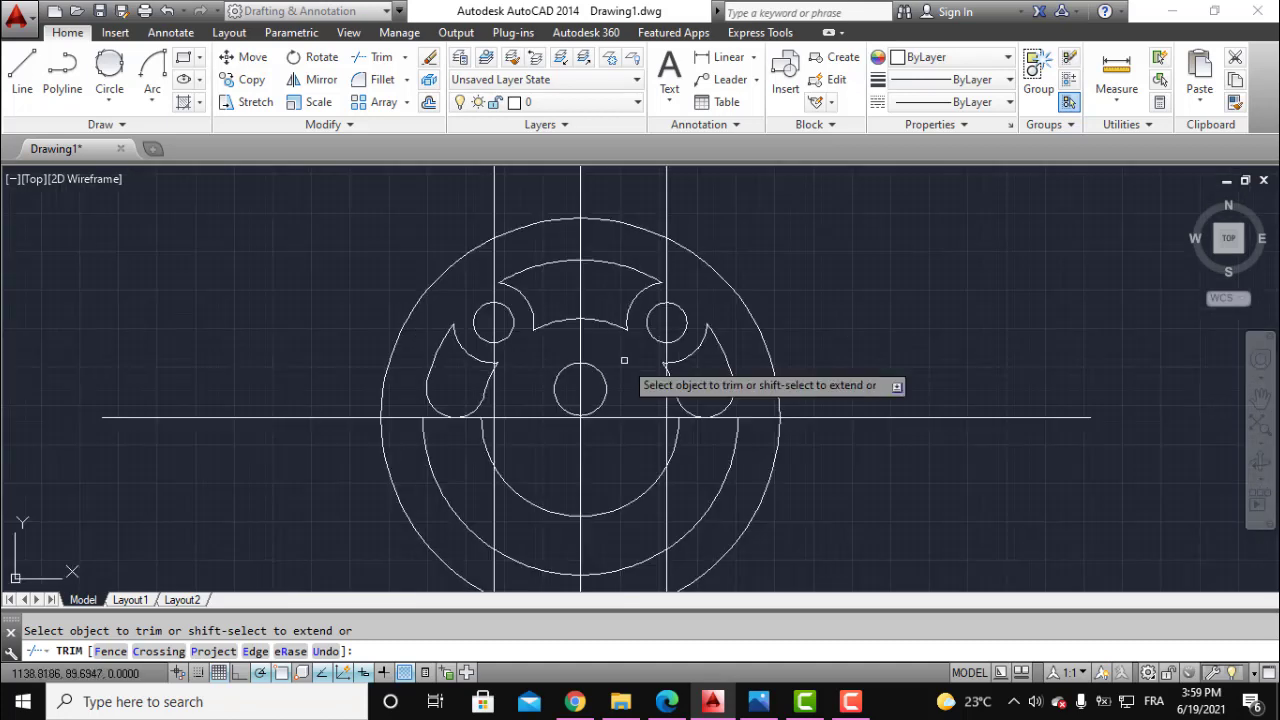
scroll(571, 331, "down", 2)
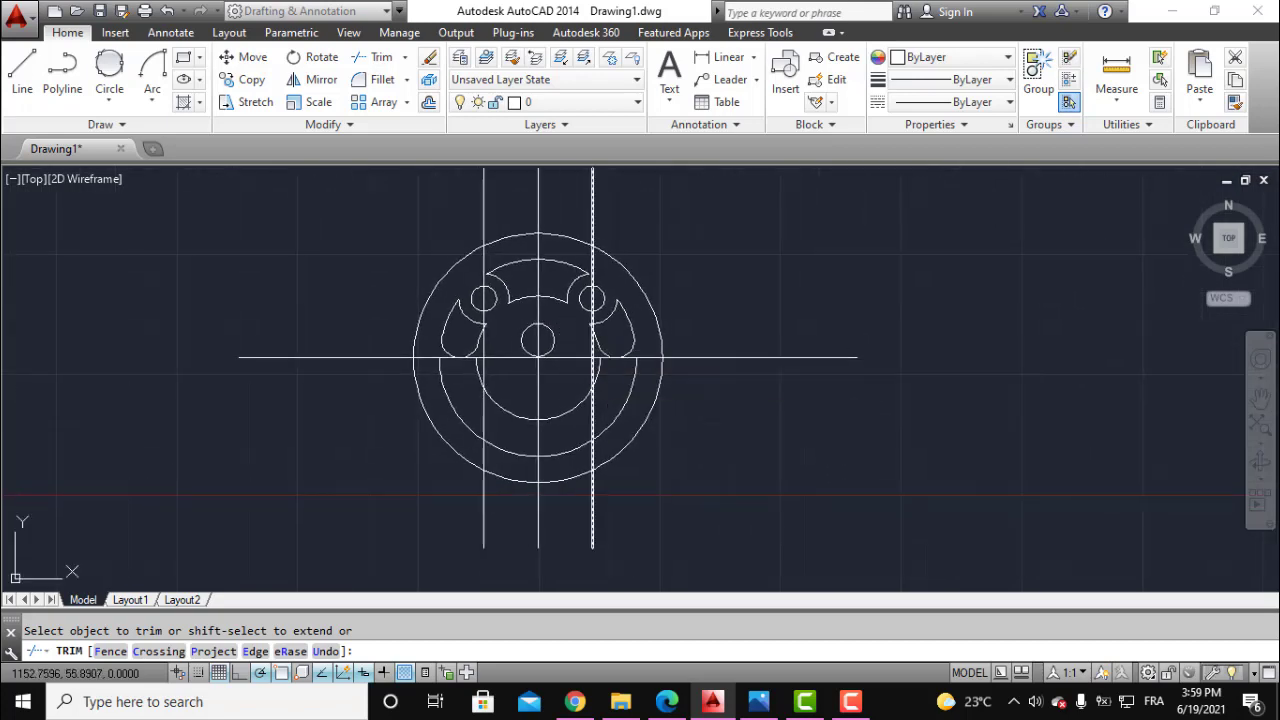
key("Escape")
Delete the leftover lower half arcs of the 64 and 102 circles.
scroll(633, 372, "up", 4)
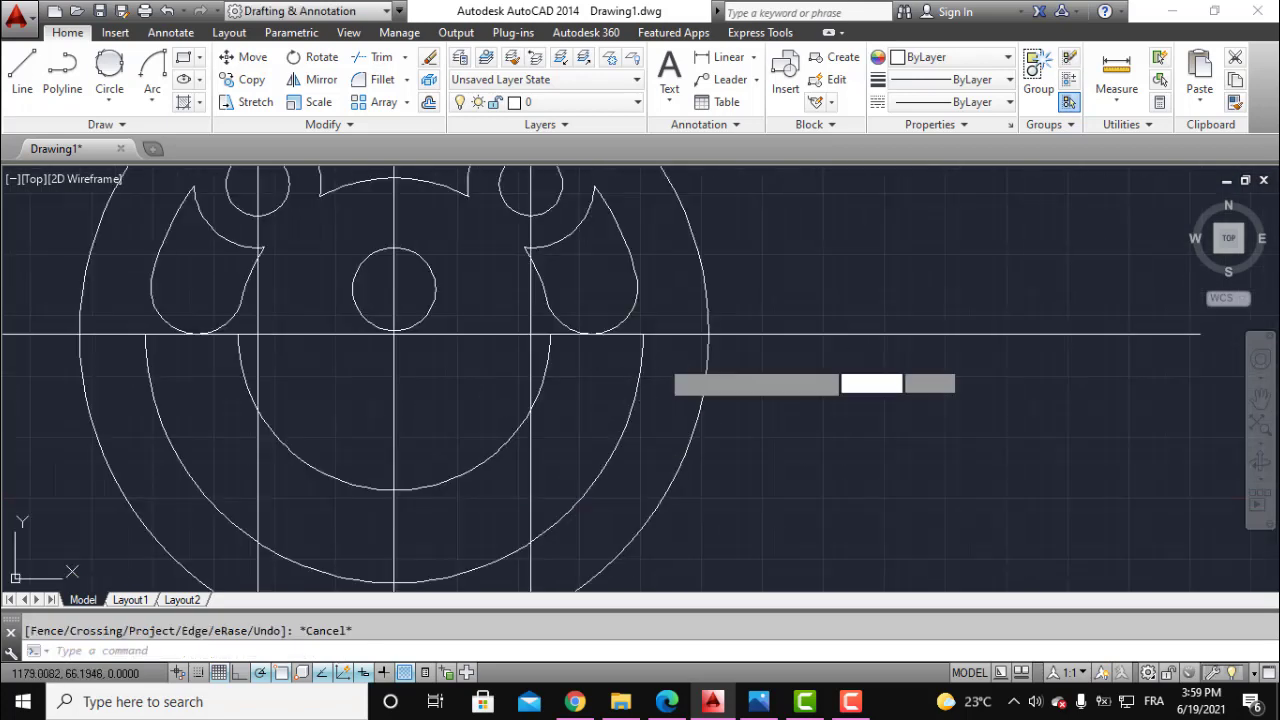
left_click(660, 358)
left_click(545, 361)
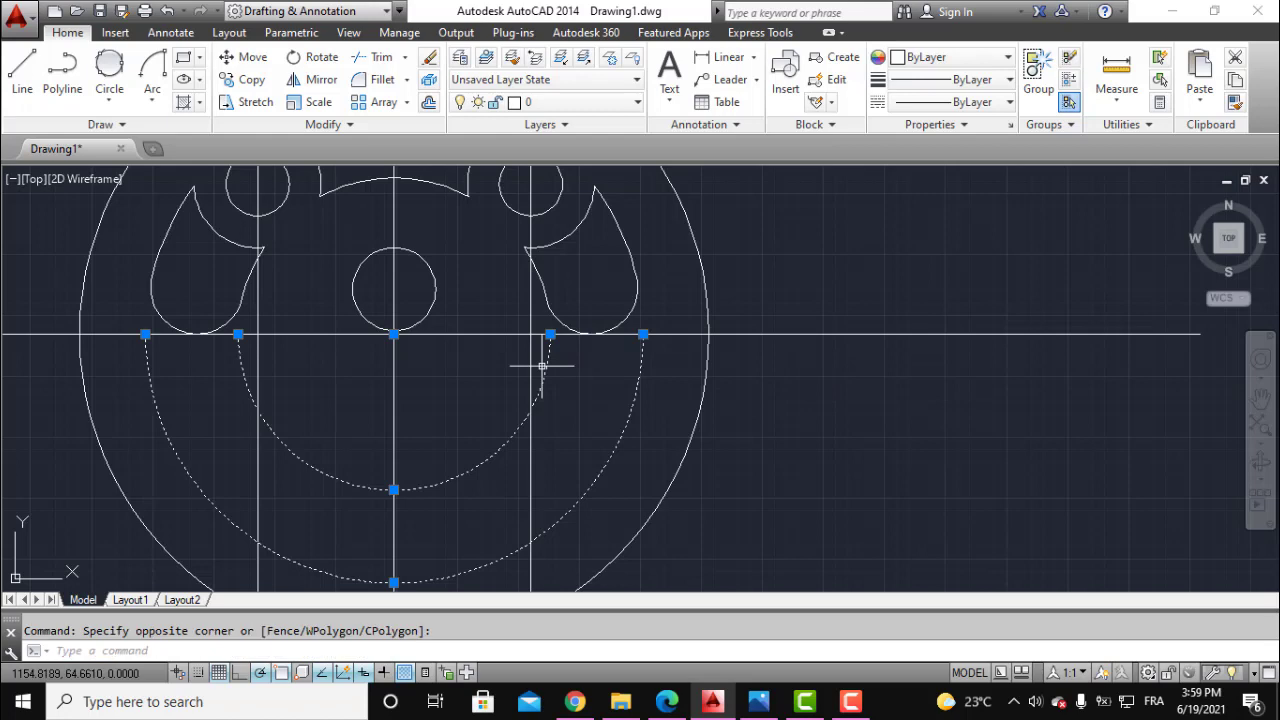
scroll(541, 366, "down", 5)
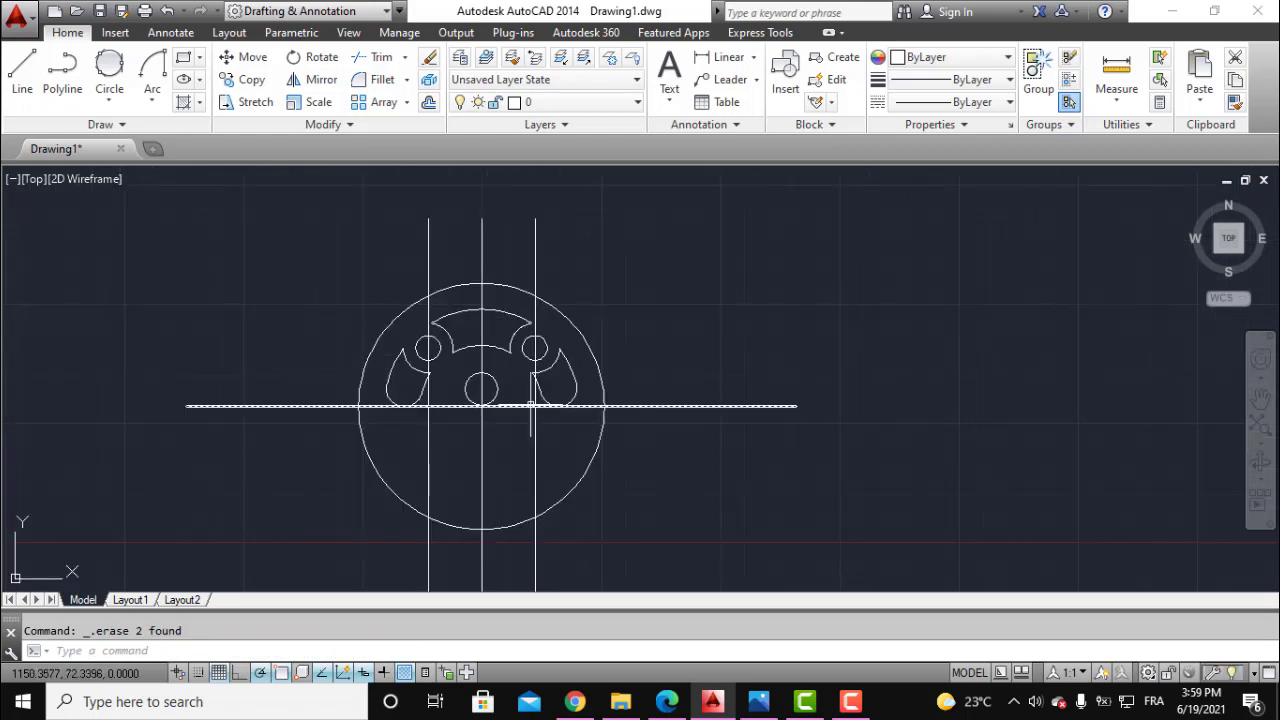
Switch to the reference image in Photos and check the ear dimensions.
left_click(757, 704)
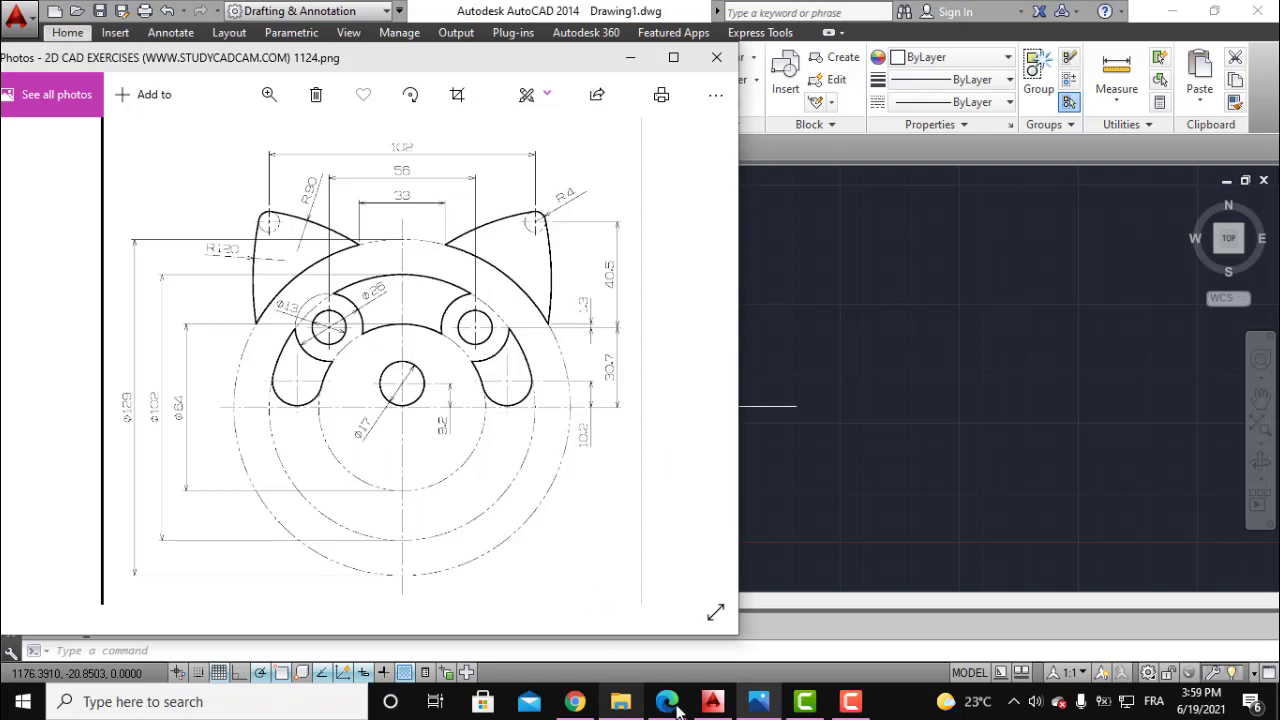
Switch back to AutoCAD and offset the horizontal centre line 30.5 upward, then offset that copy a further 1.3 upward.
left_click(761, 705)
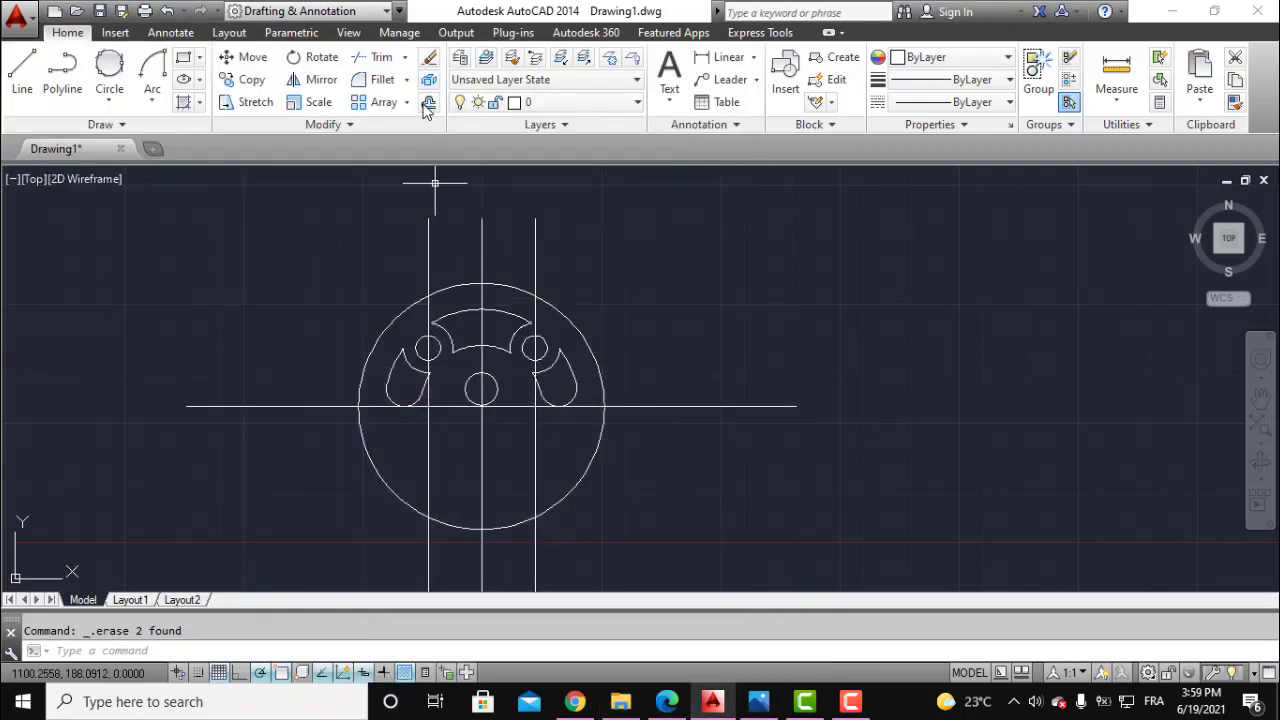
left_click(428, 102)
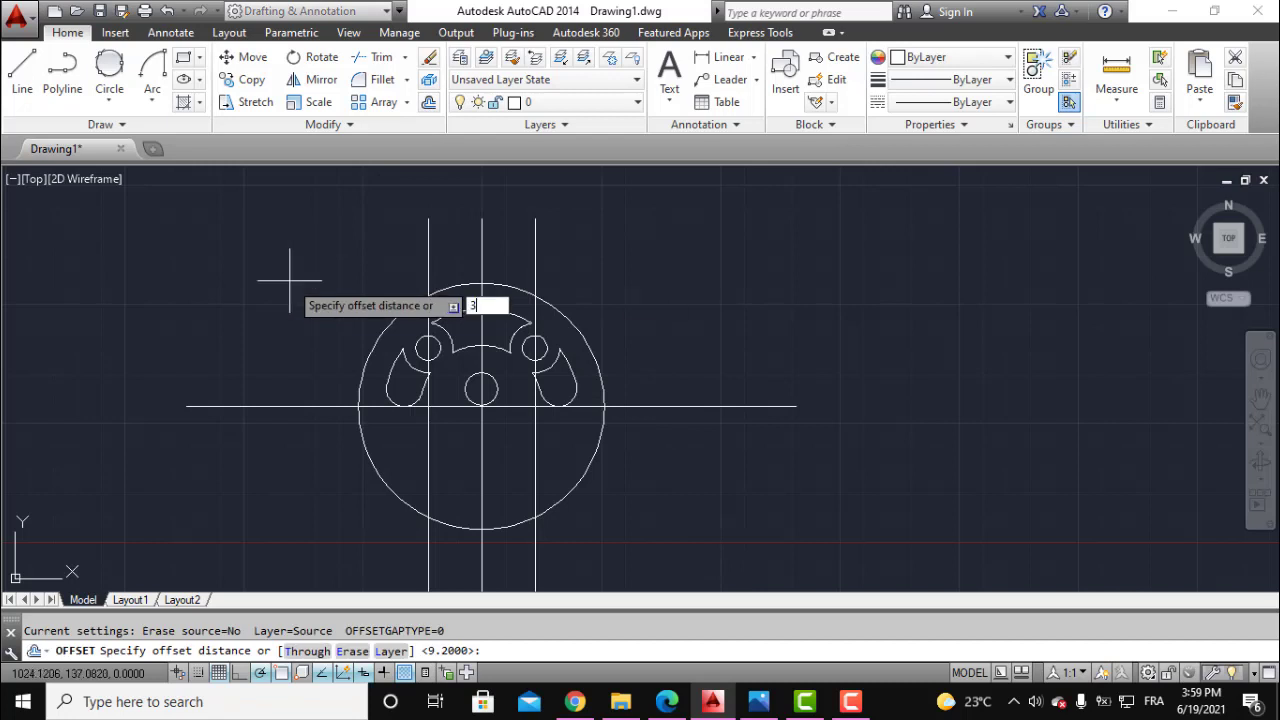
key("Return")
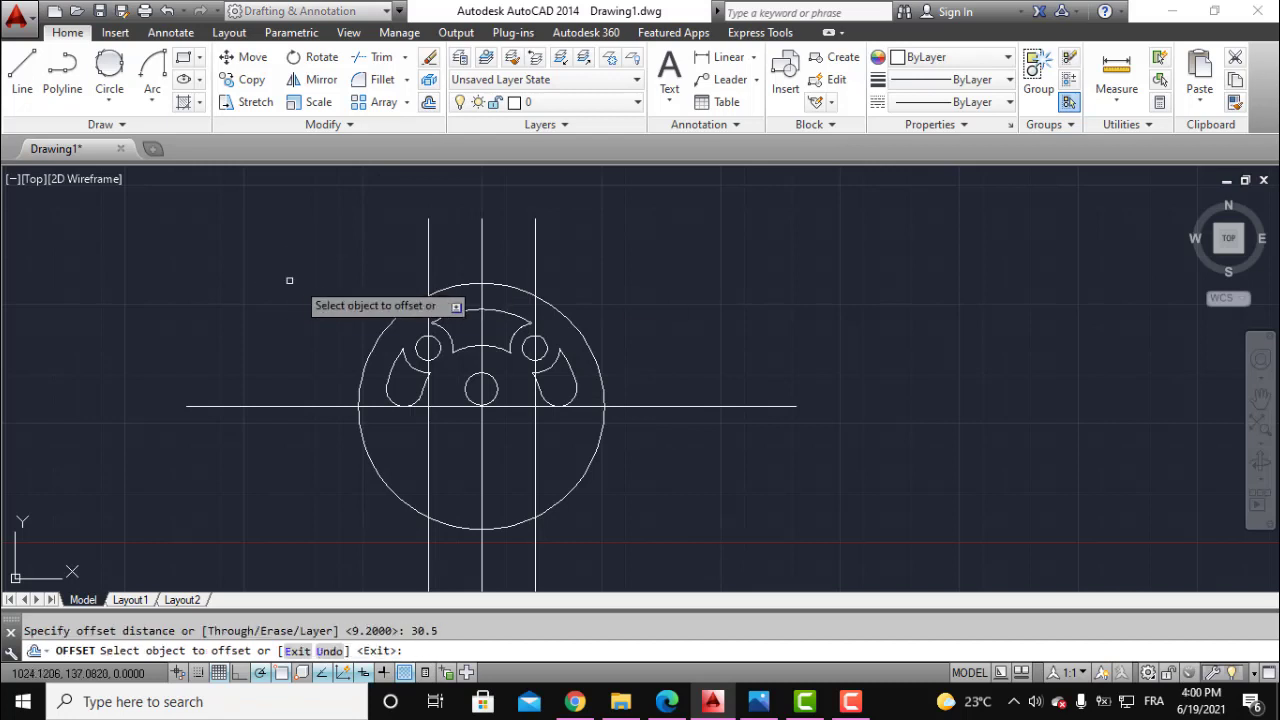
left_click(684, 406)
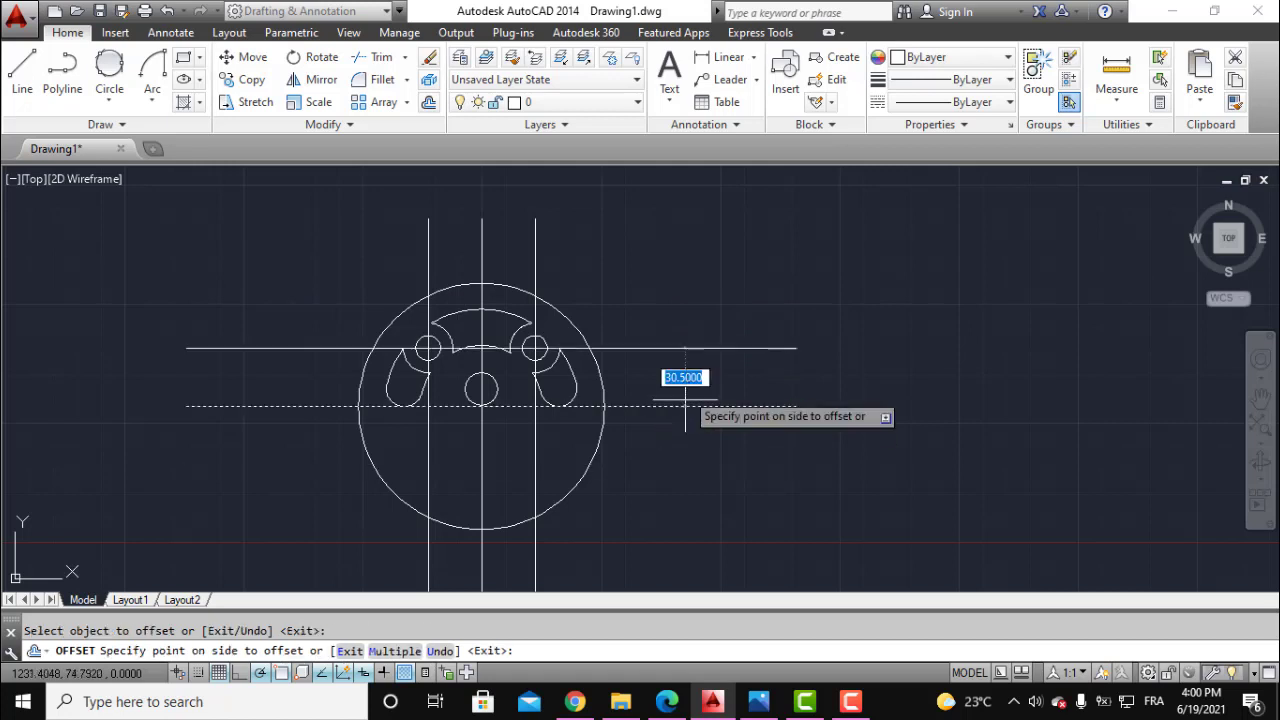
left_click(668, 345)
left_click(668, 346)
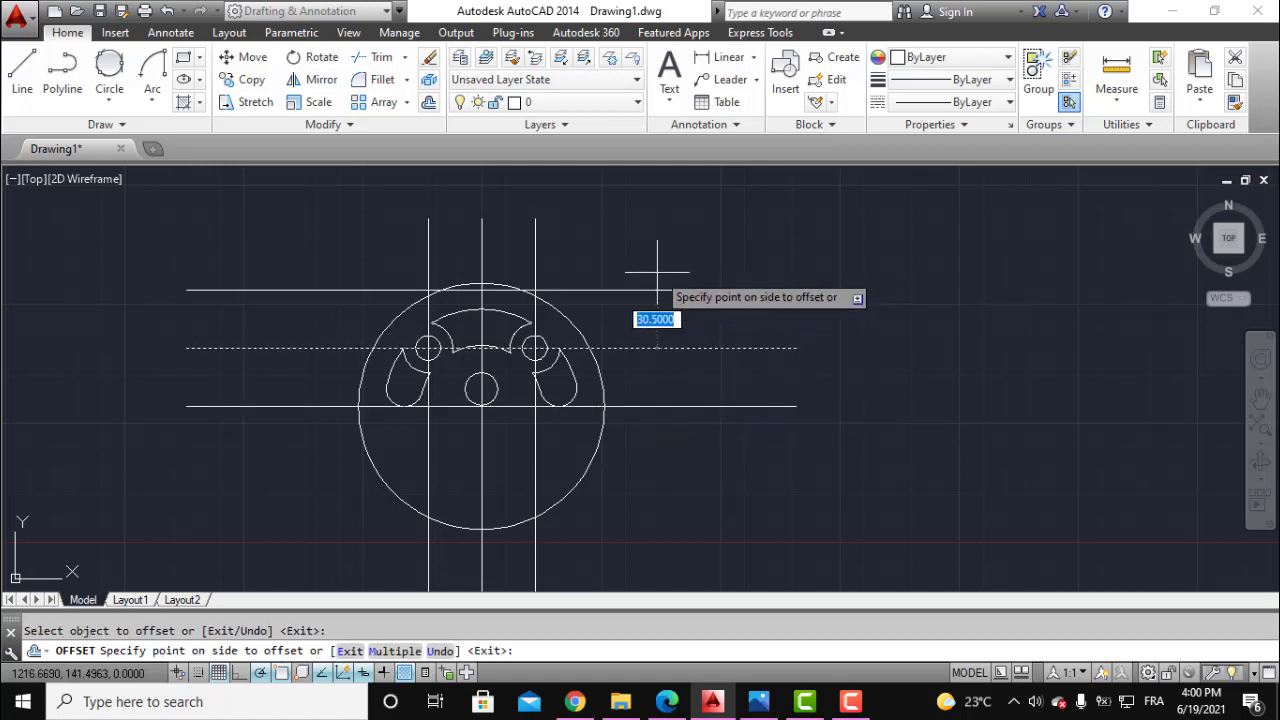
key("Return")
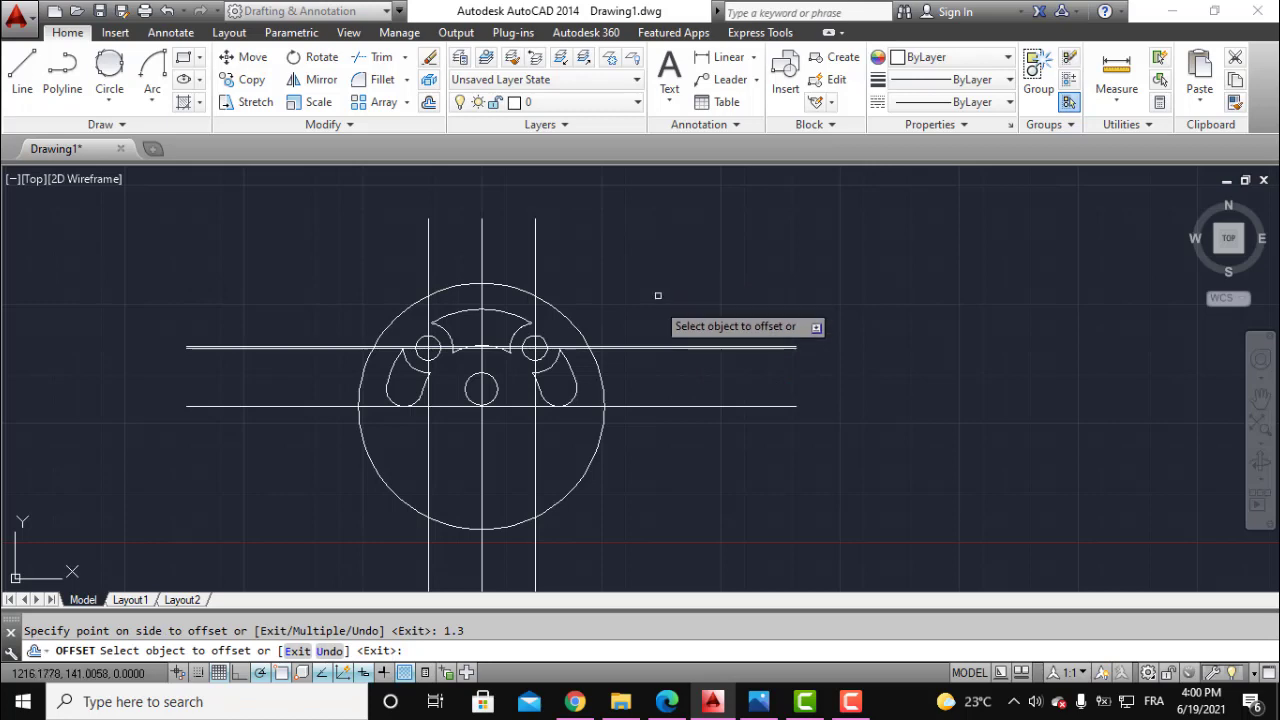
Check the ear dimensions in the reference image, and delete the two vertical construction lines through the eye circles.
scroll(598, 352, "up", 3)
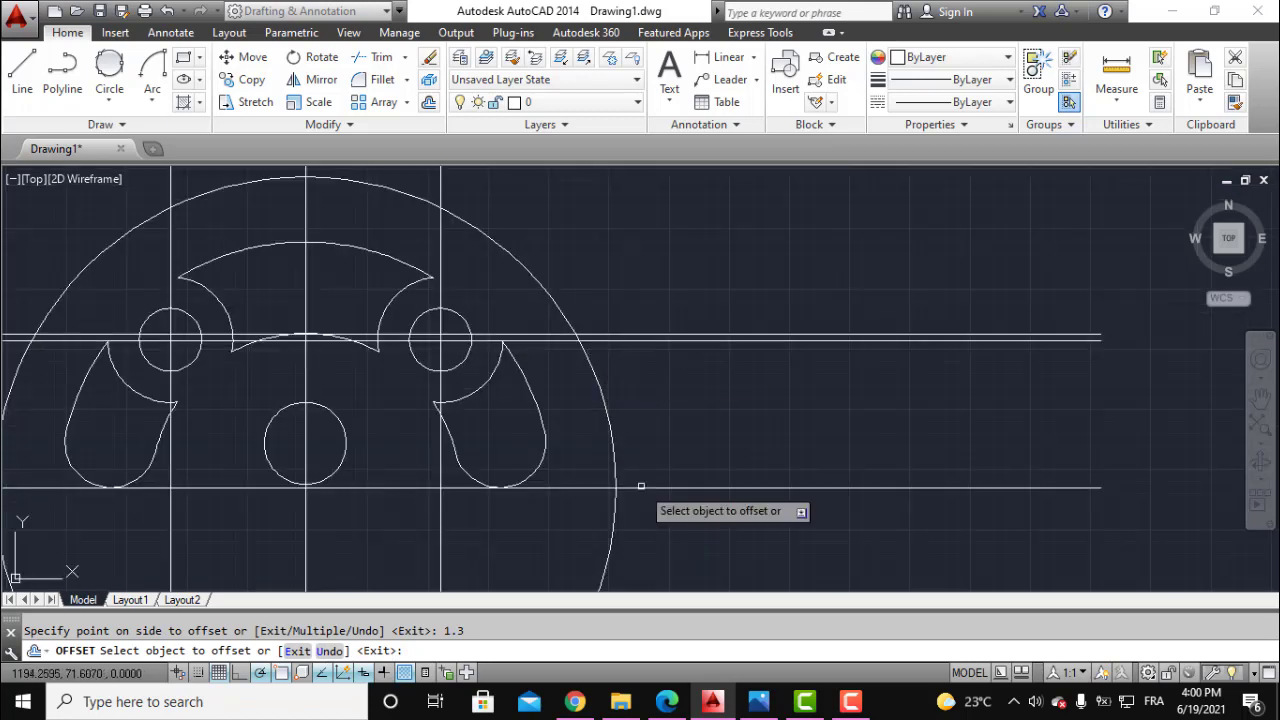
left_click(760, 704)
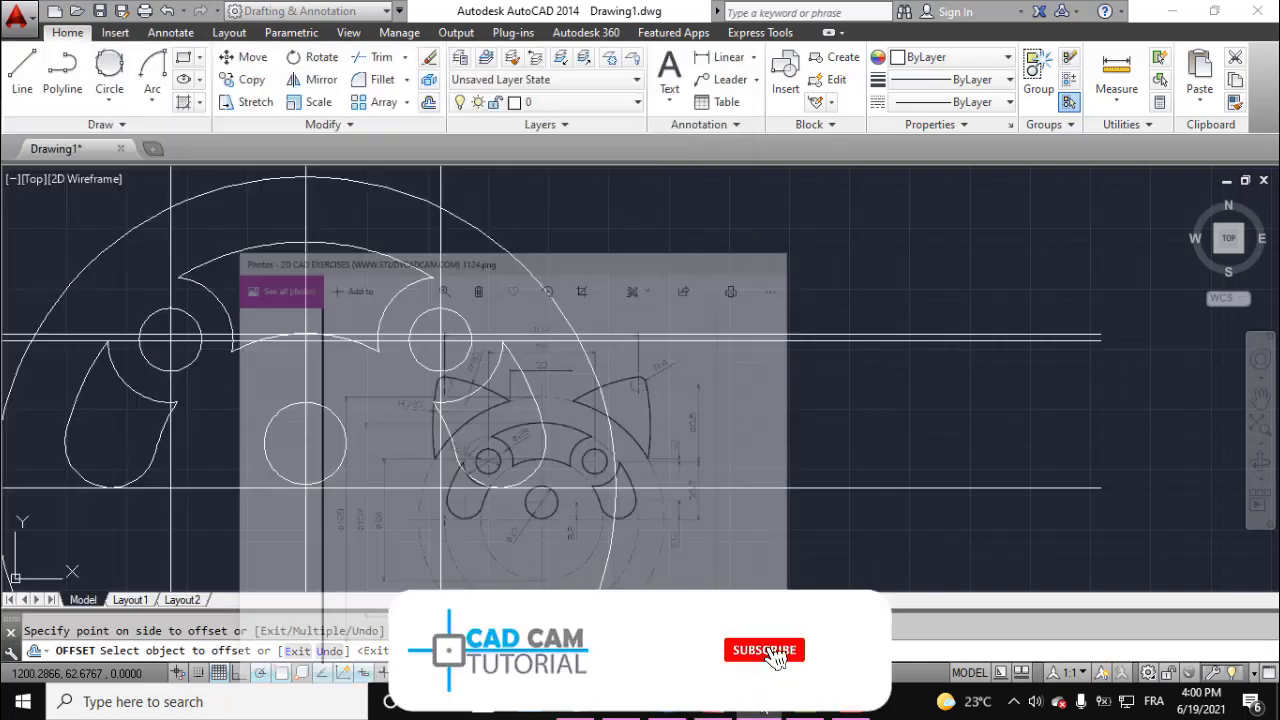
middle_click_drag(652, 347, 651, 465)
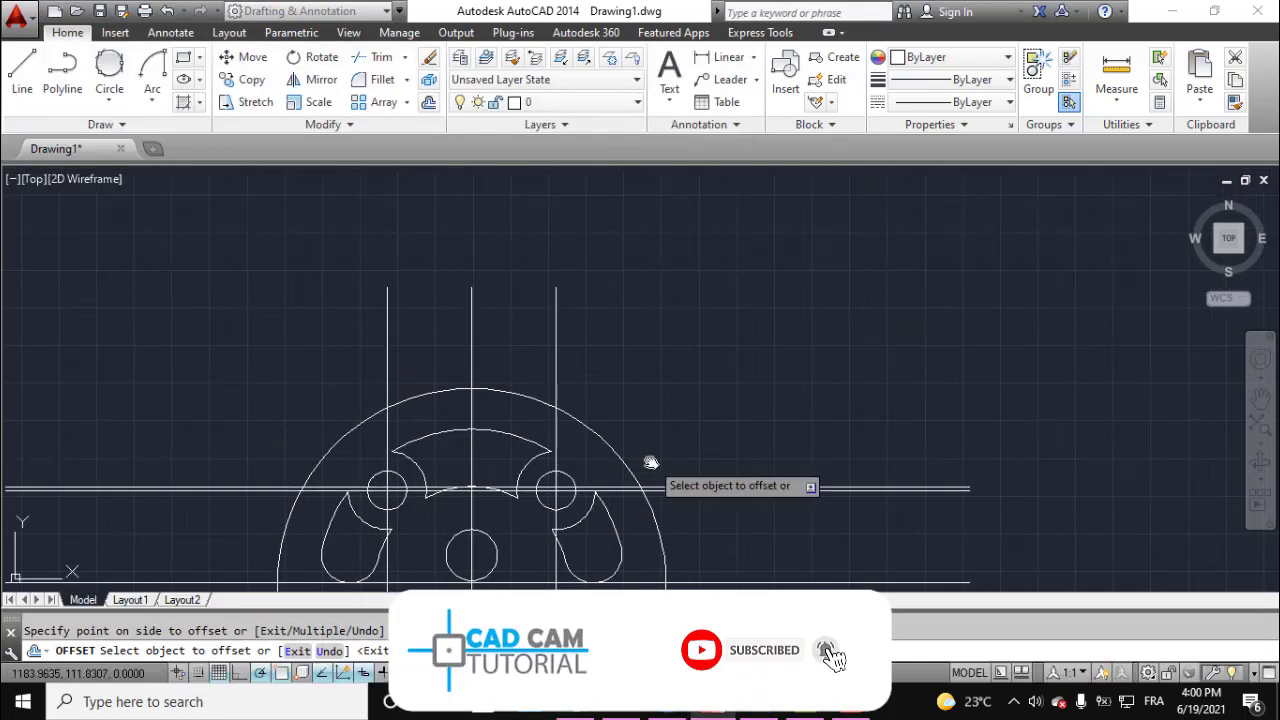
key("Escape")
left_click(566, 302)
left_click(540, 322)
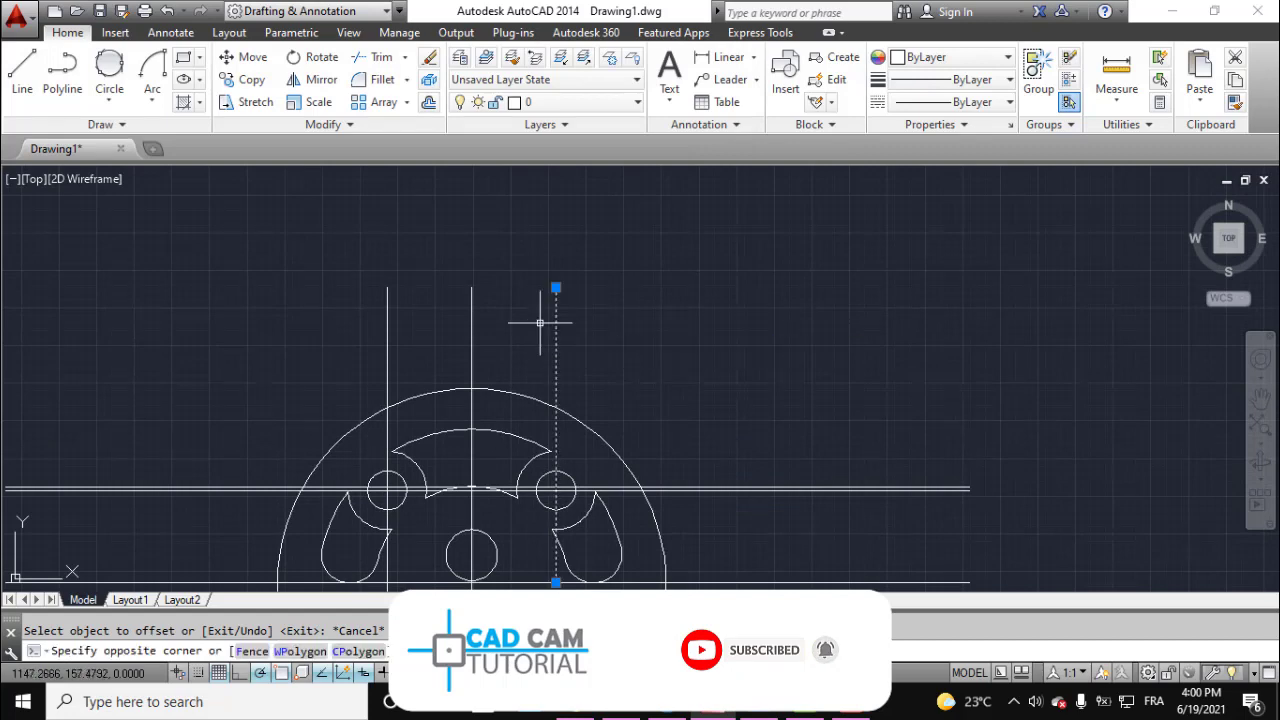
key("Delete")
left_click(410, 307)
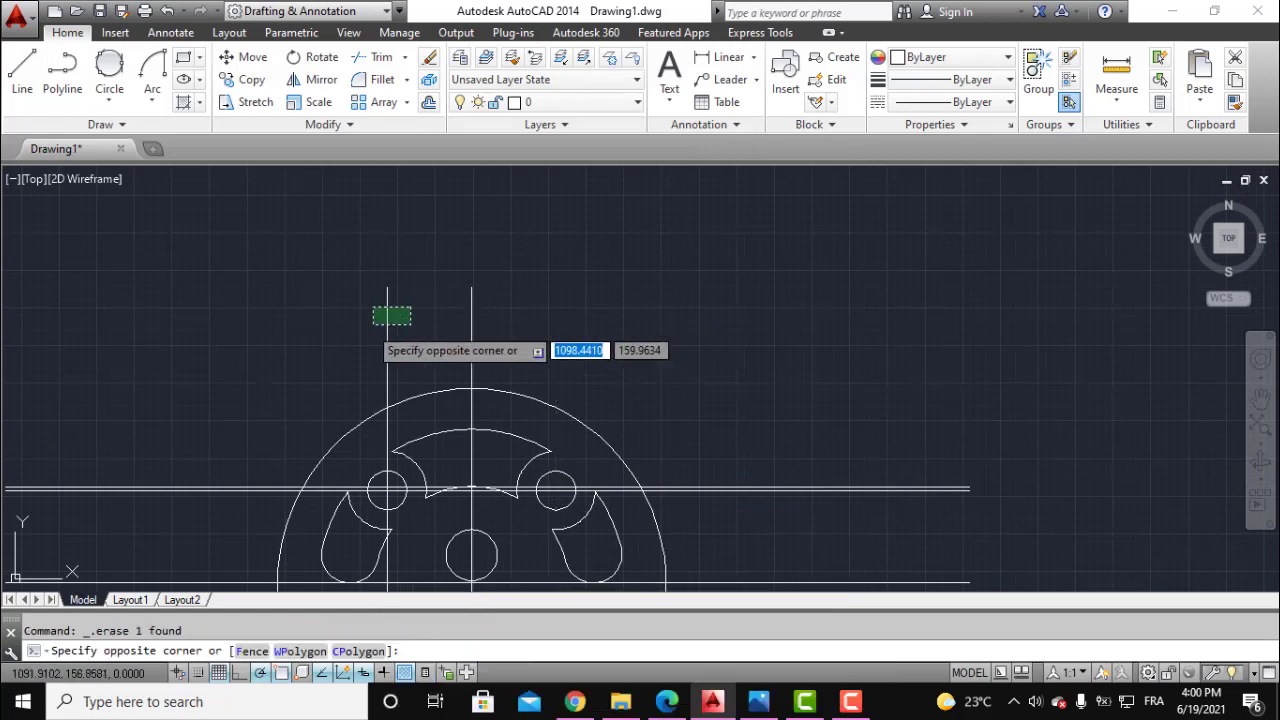
left_click(368, 325)
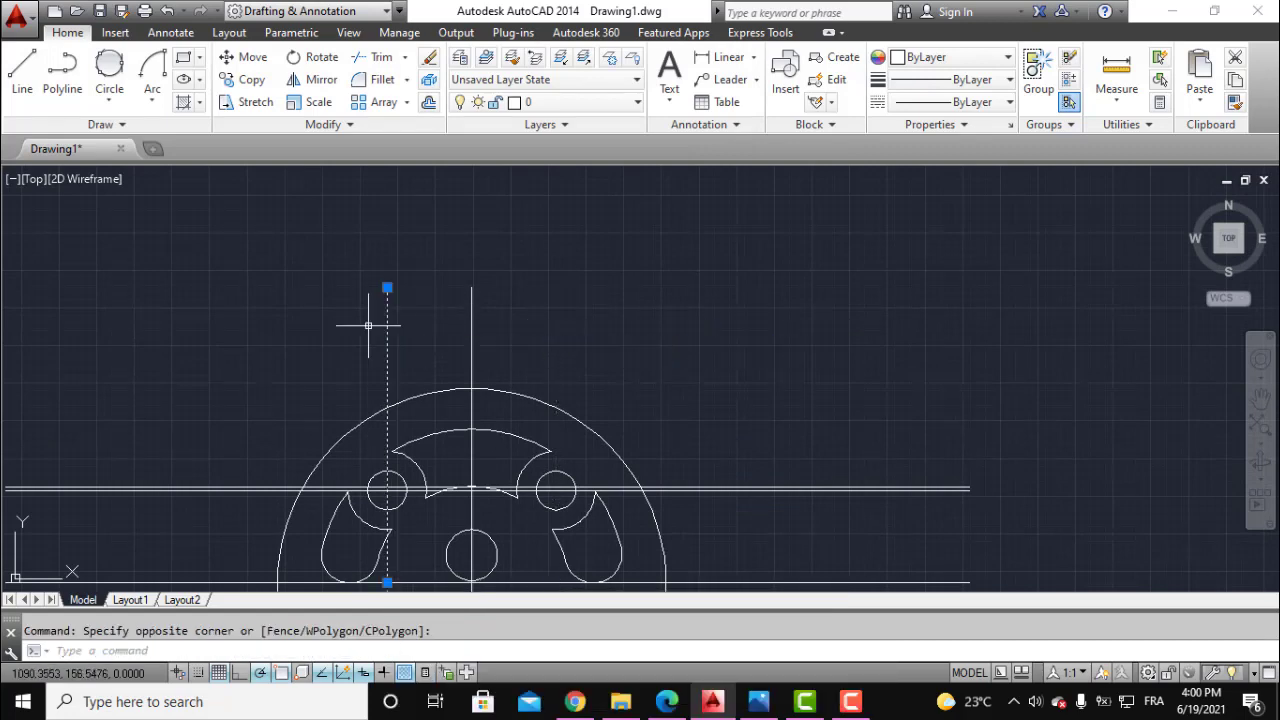
Offset the vertical centre line 16.5 to each side.
left_click(429, 102)
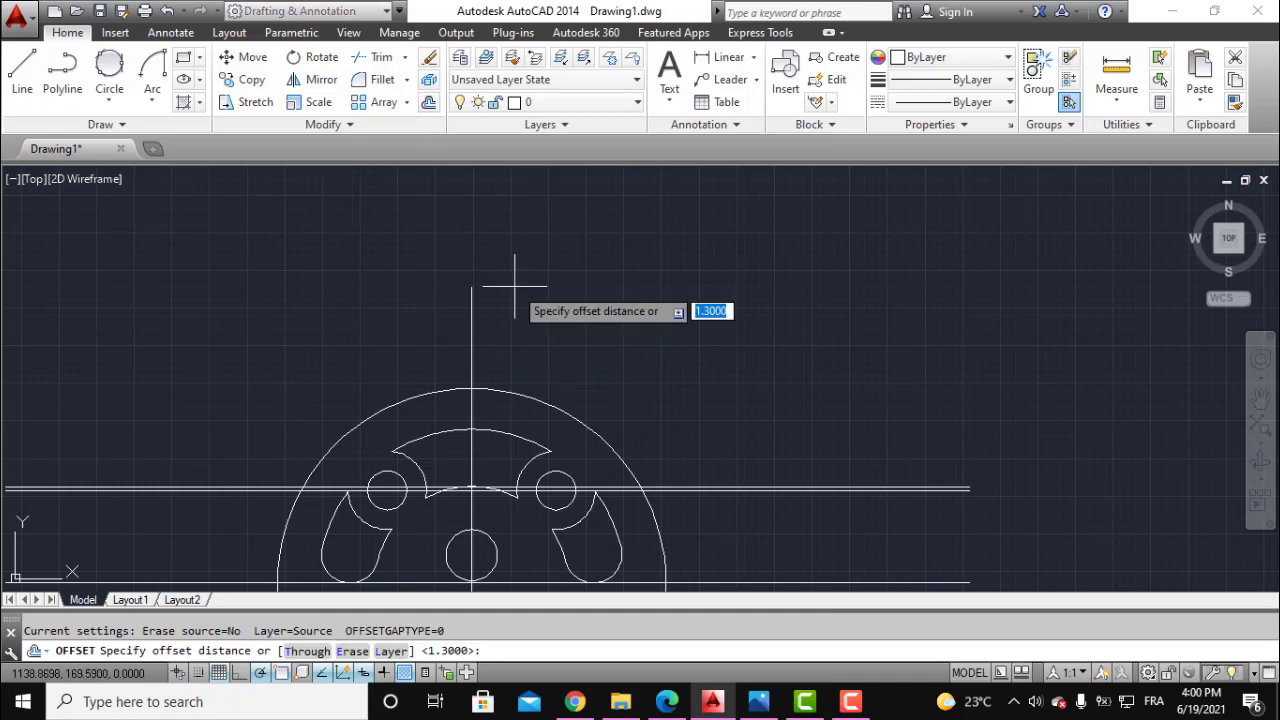
key("Return")
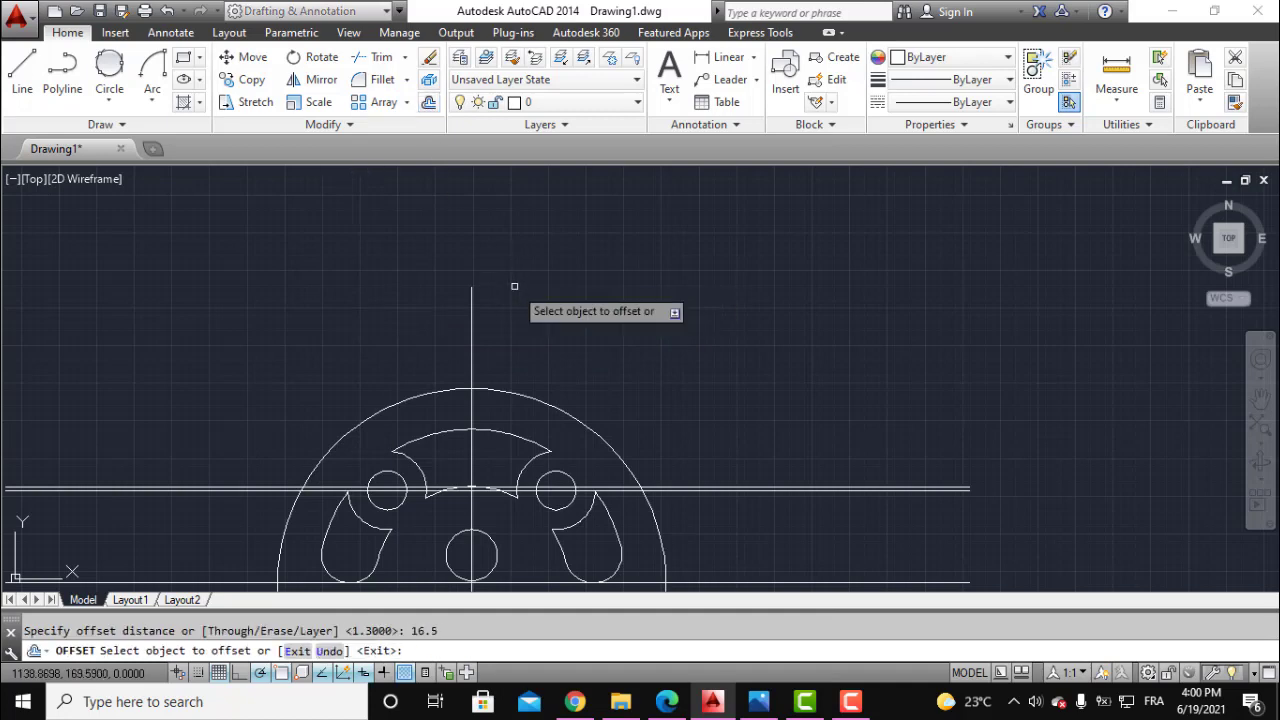
left_click(472, 325)
left_click(475, 330)
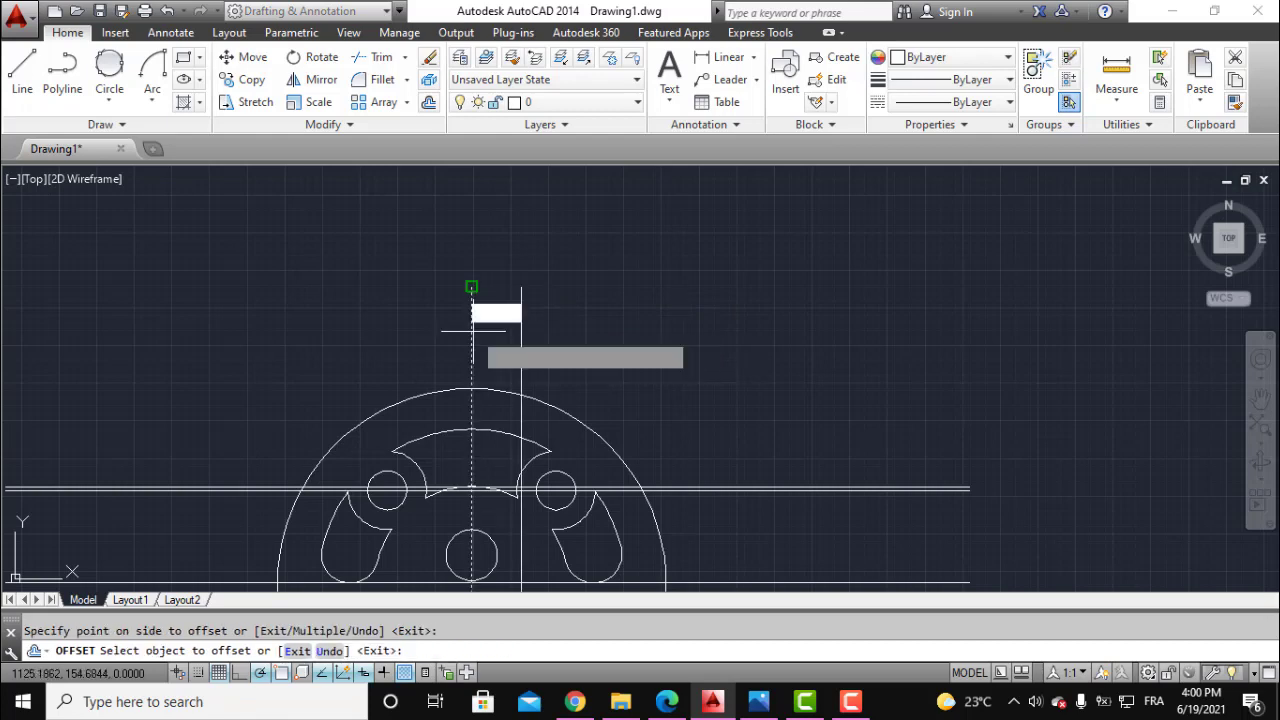
left_click(471, 295)
left_click(426, 336)
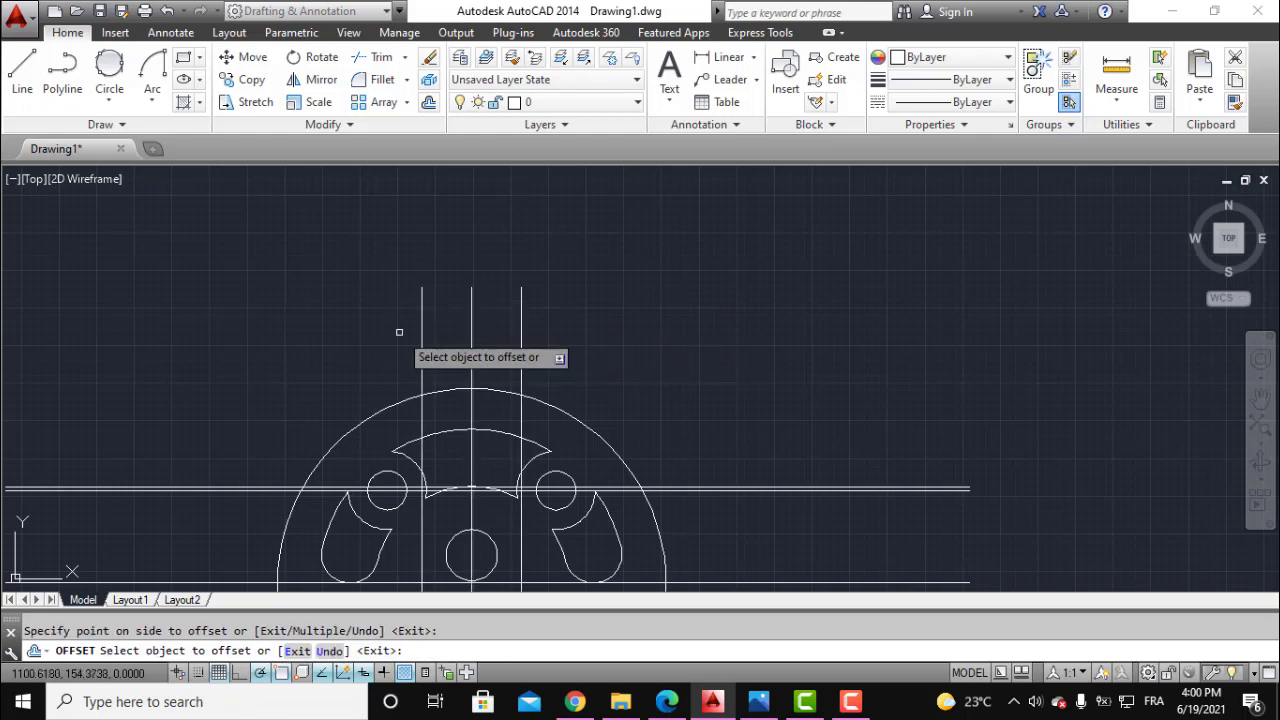
Offset the vertical centre line 51 to each side and end the Offset command.
left_click(472, 326)
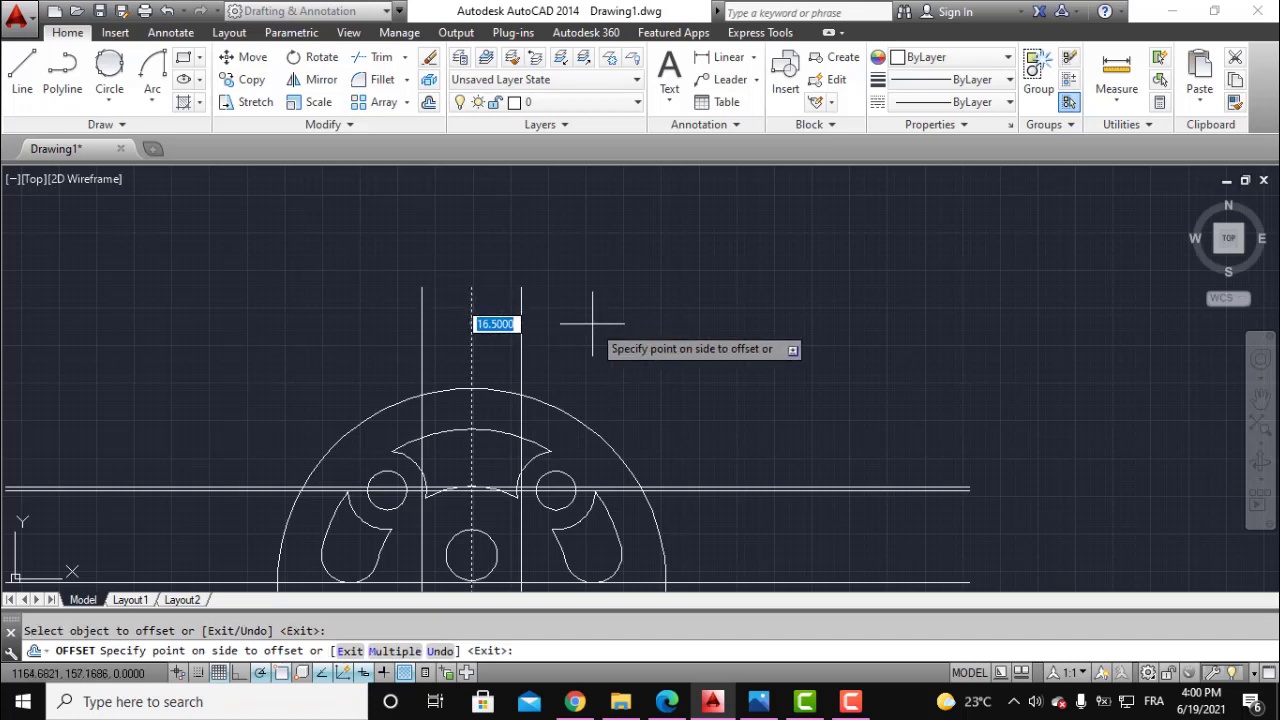
type("51")
key("Return")
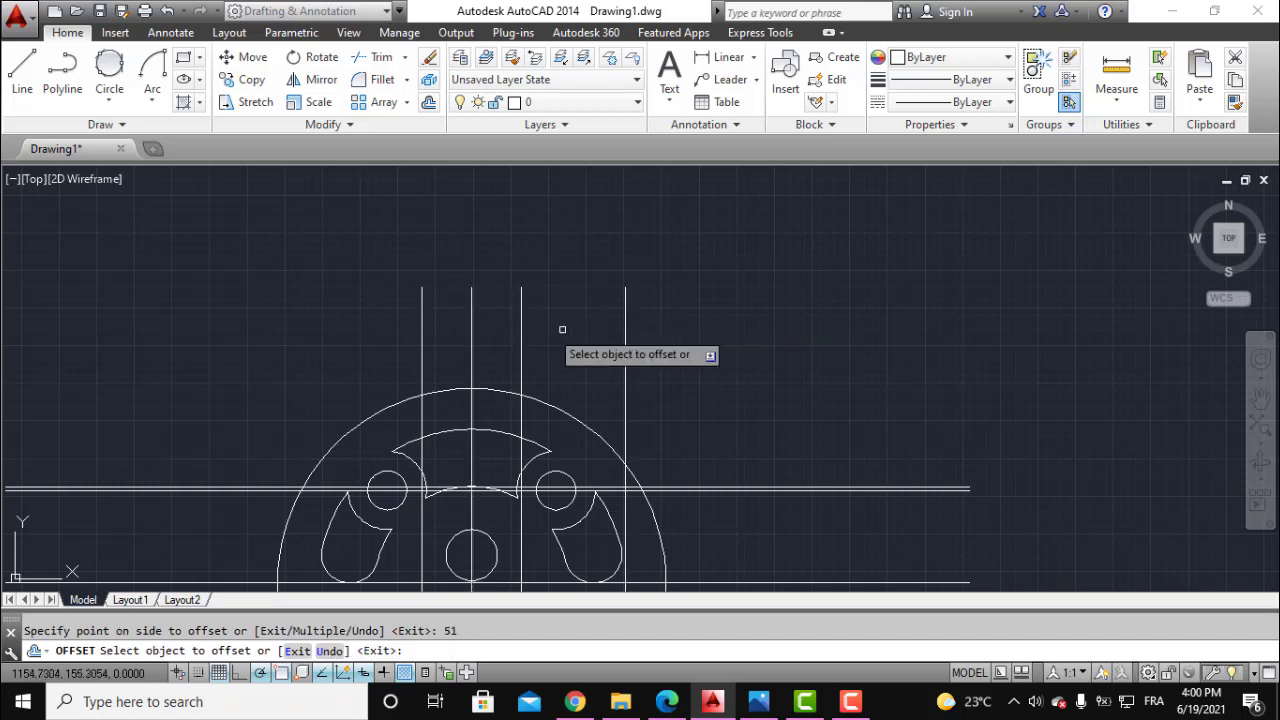
left_click(476, 318)
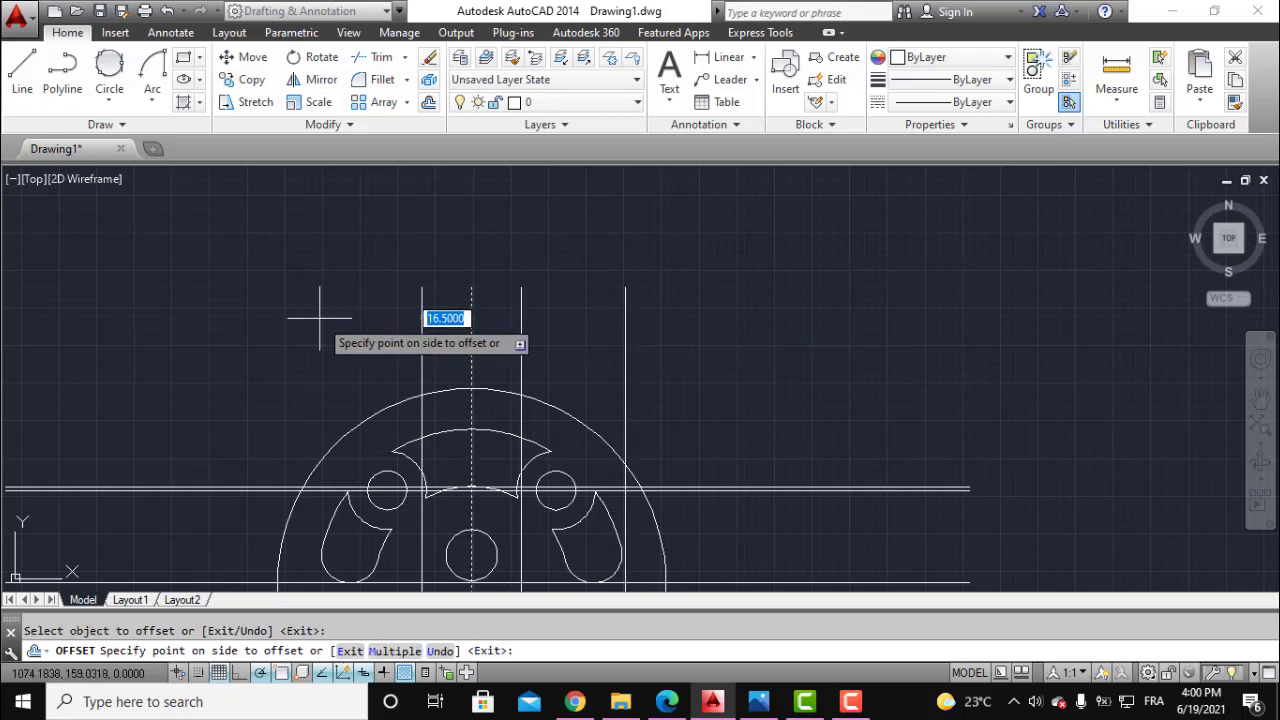
key("Return")
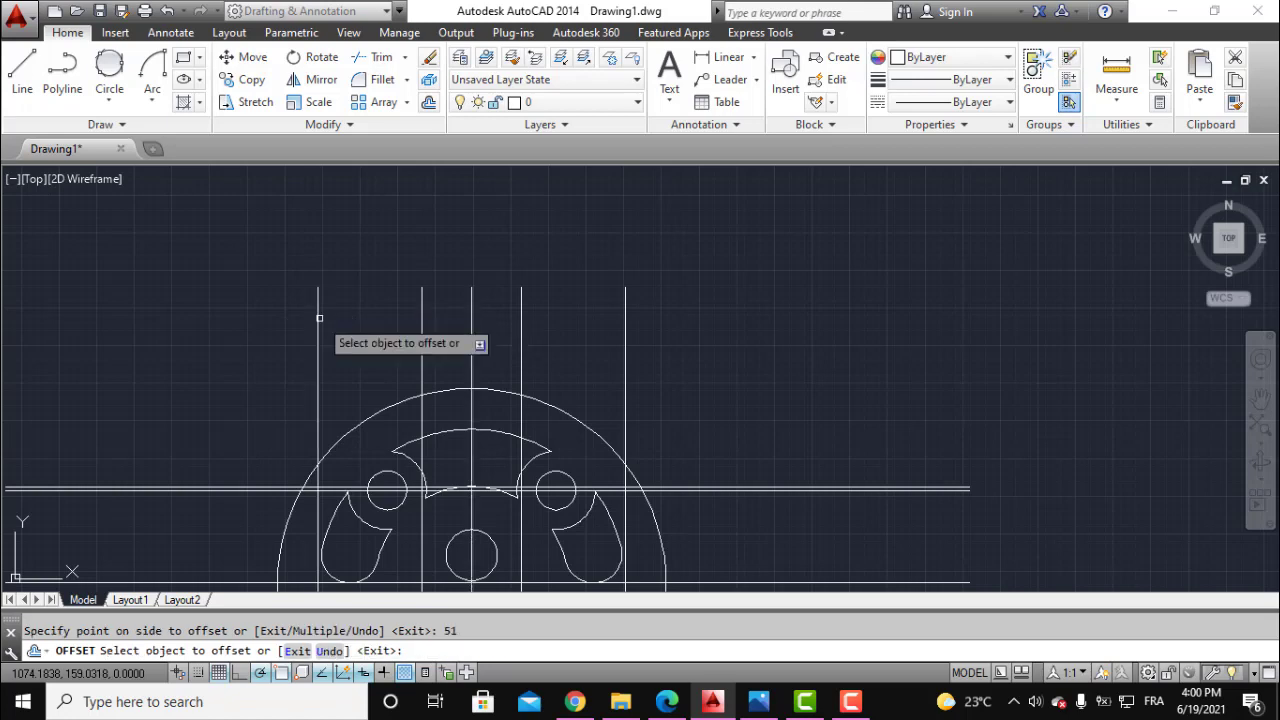
key("Return")
Check the ear height in the reference image, and offset the lower of the two close horizontal lines through the eyes 40.5 upward.
middle_click_drag(470, 378, 450, 300)
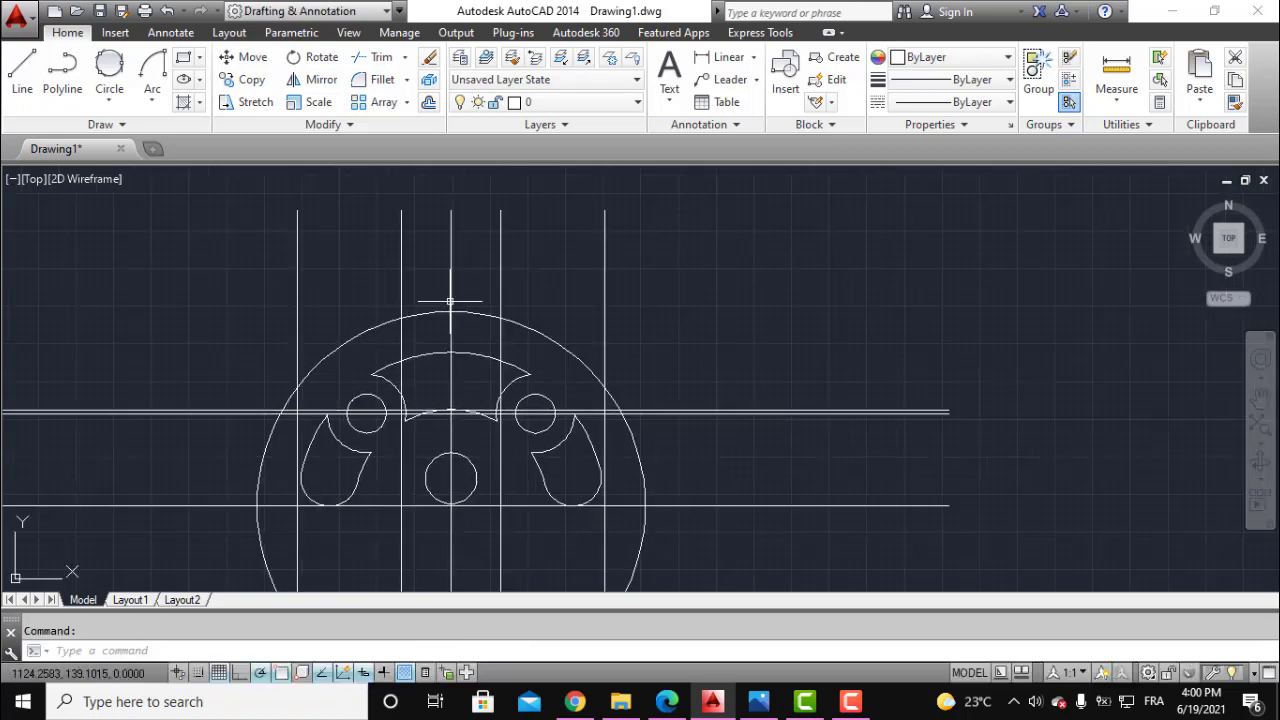
left_click(757, 701)
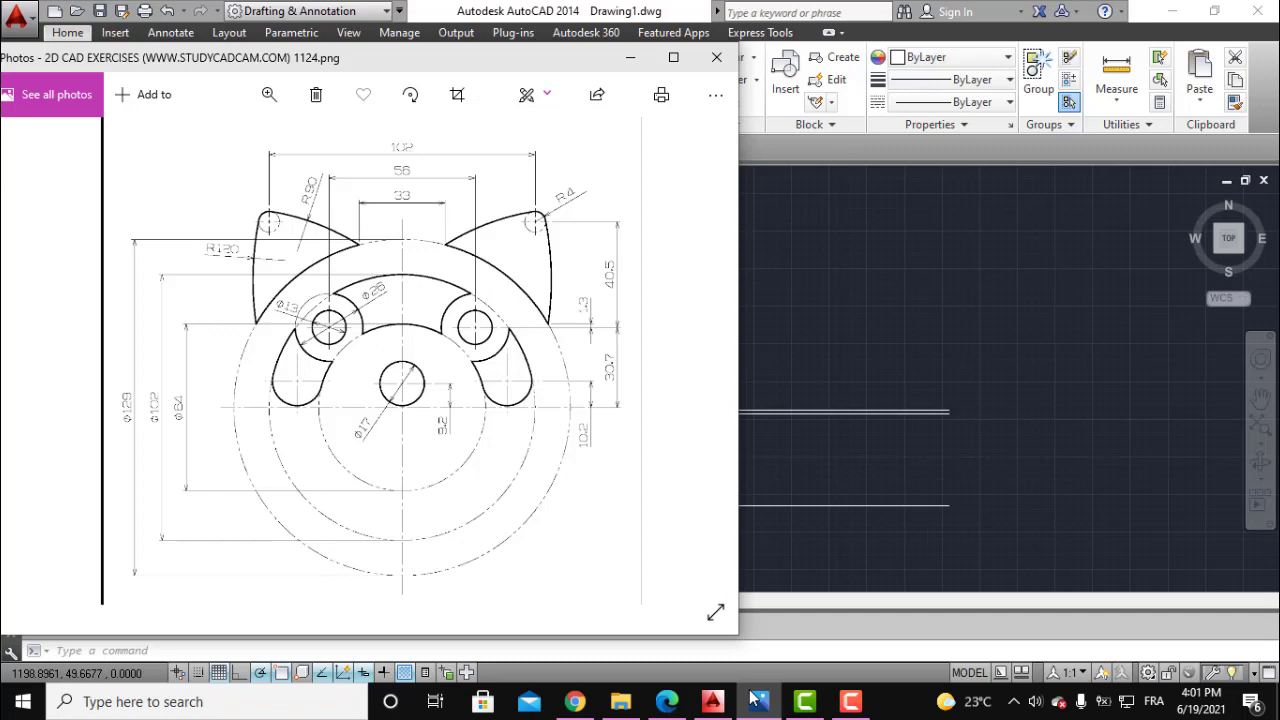
left_click(757, 701)
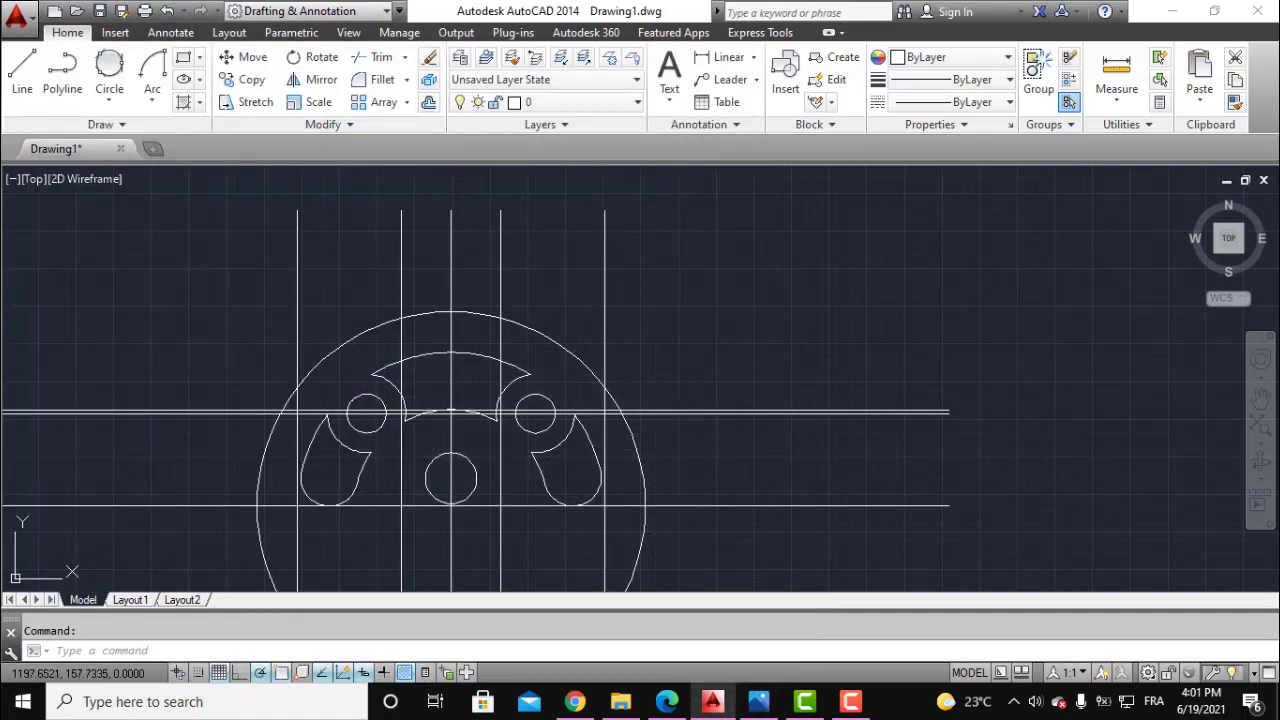
left_click(428, 102)
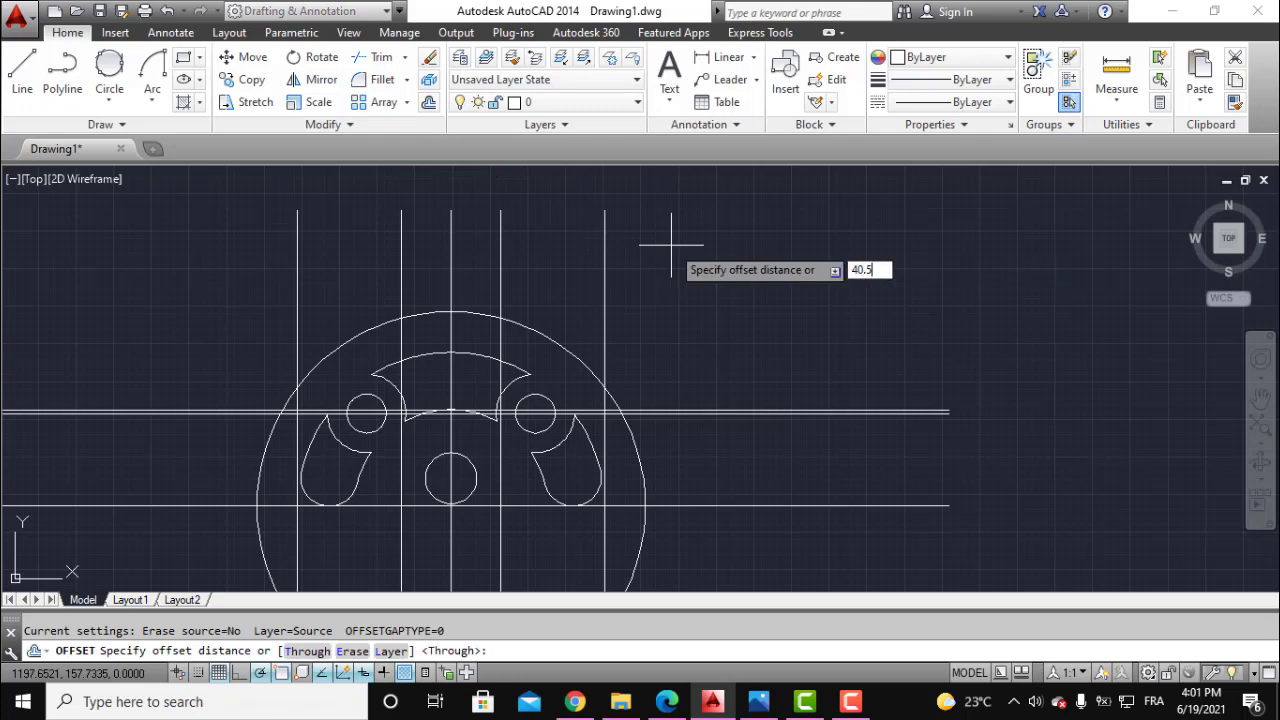
key("Return")
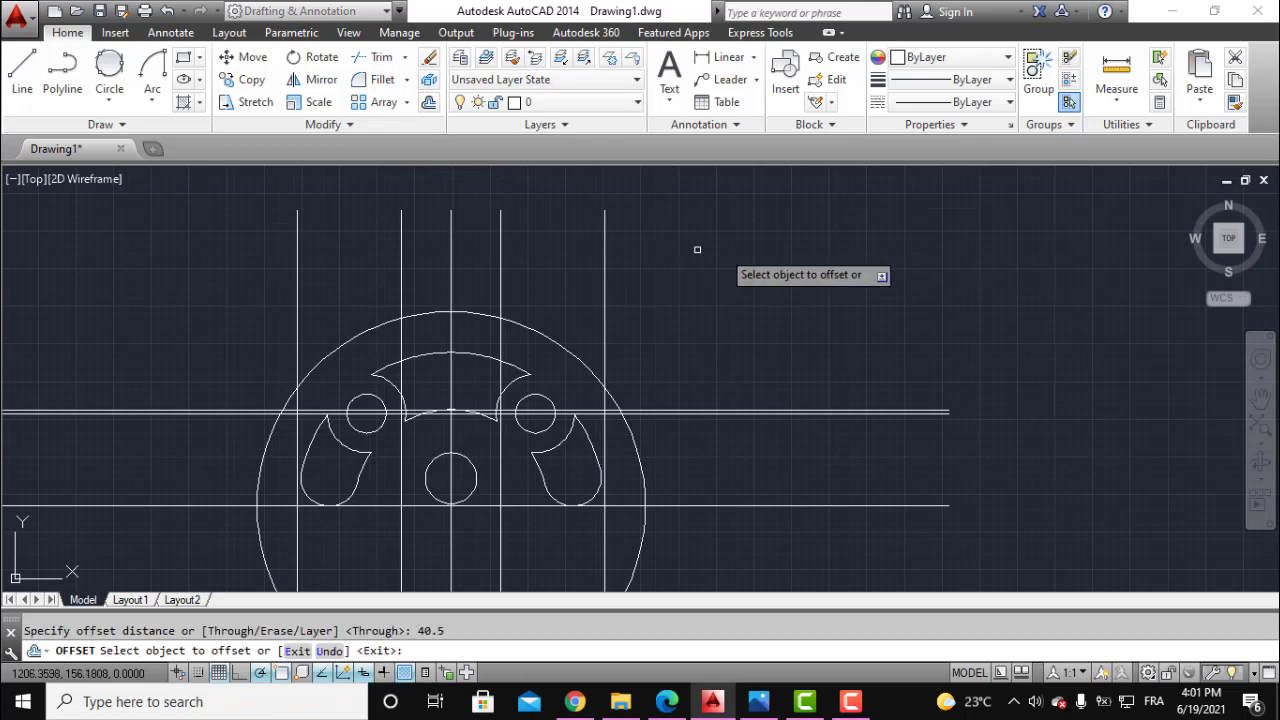
scroll(660, 430, "up", 4)
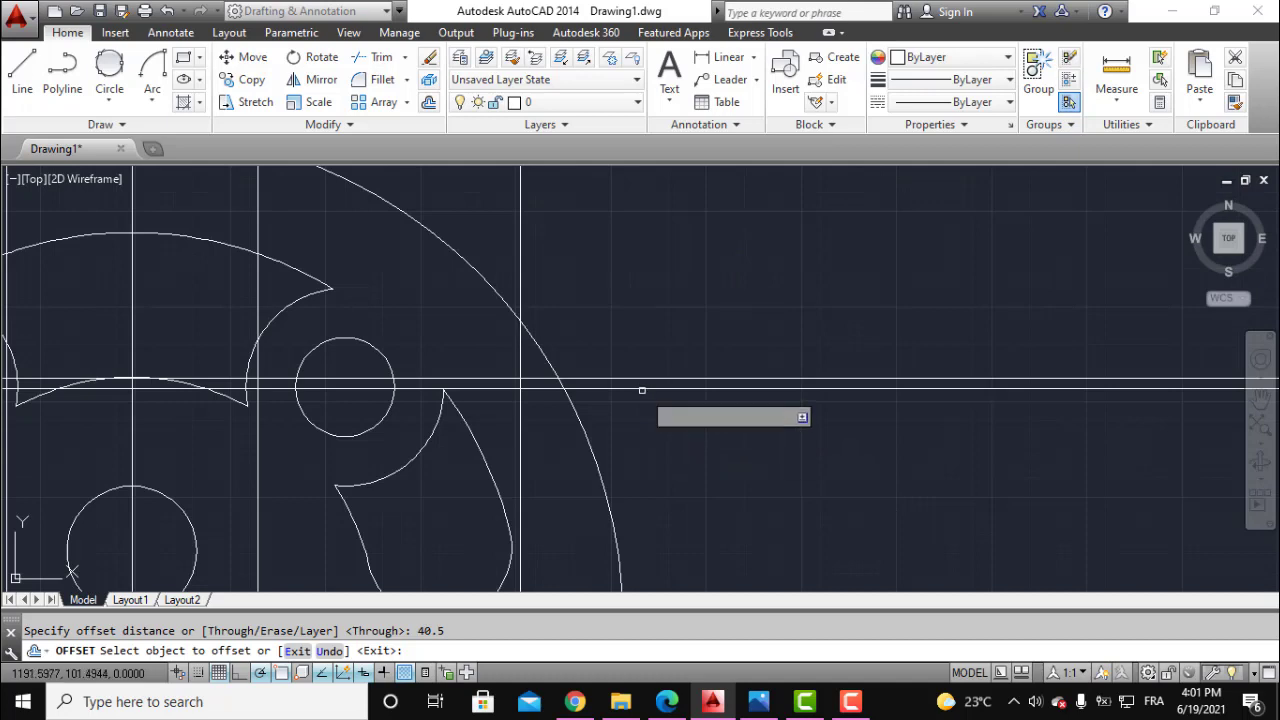
left_click(643, 384)
left_click(636, 289)
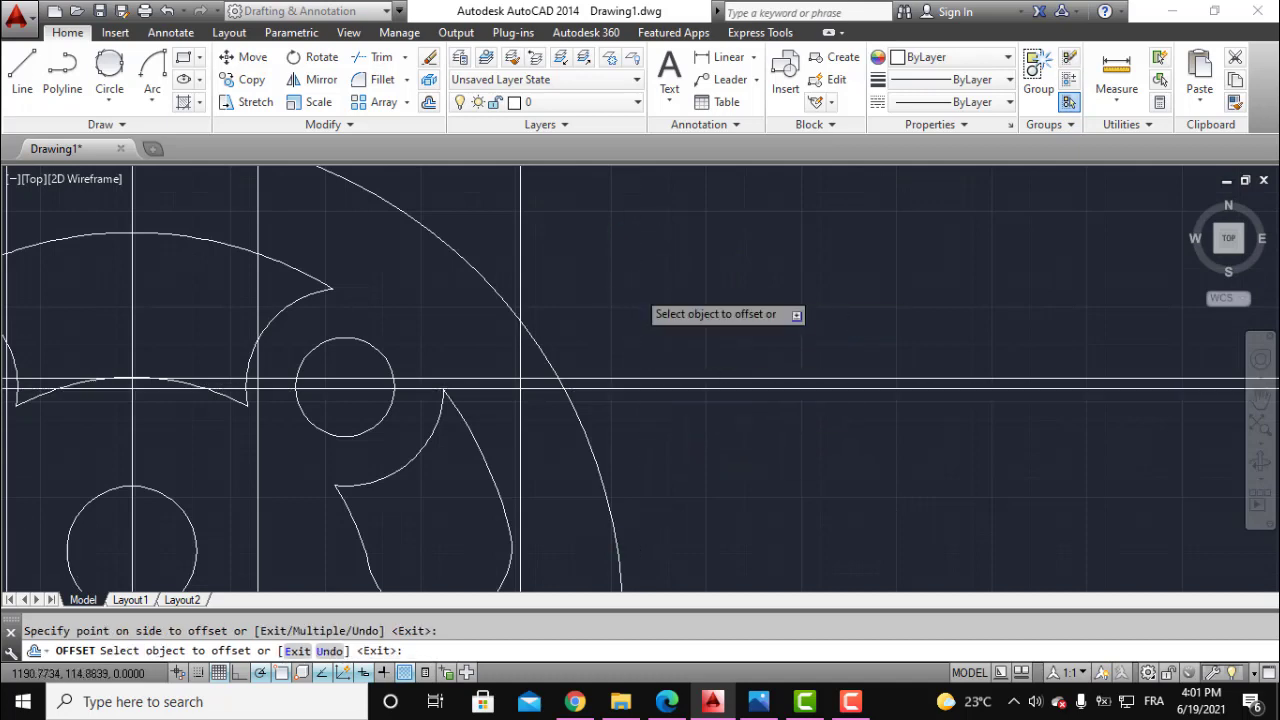
scroll(636, 289, "down", 4)
scroll(690, 335, "up", 1)
key("Escape")
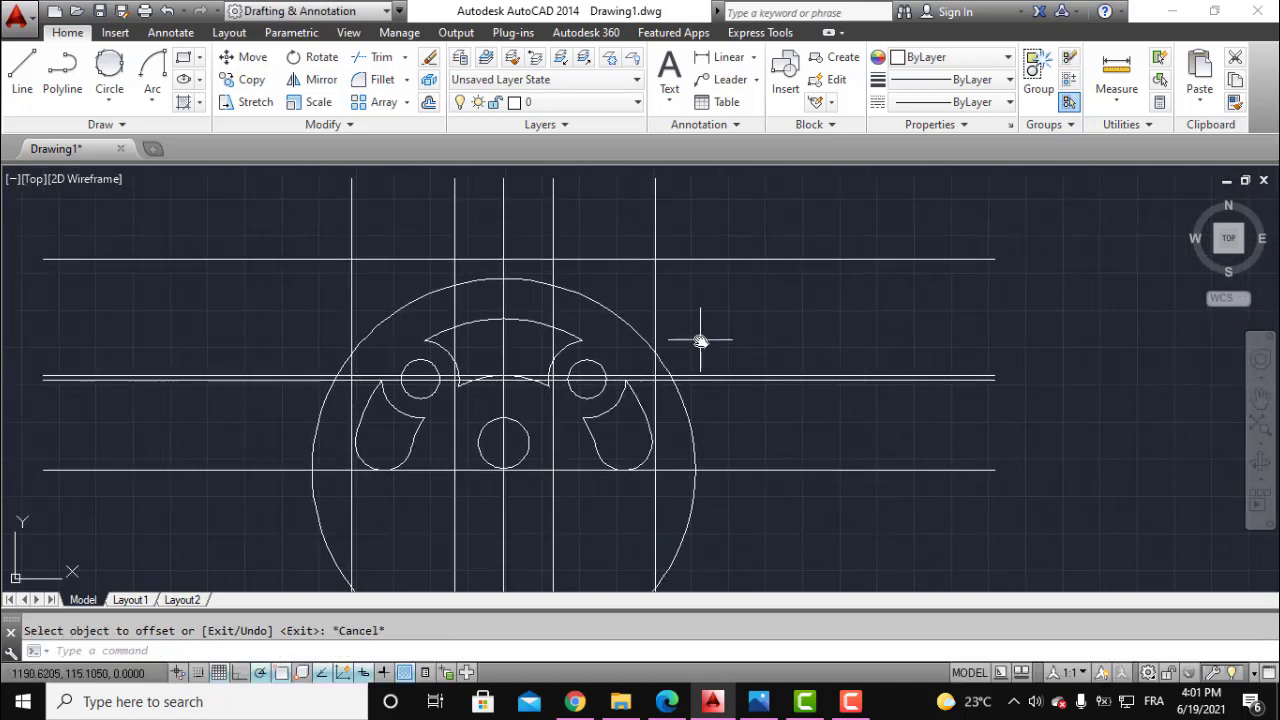
Check the ear tip in the reference image, and draw a radius 4 circle where the top horizontal line crosses the rightmost vertical line.
left_click(760, 698)
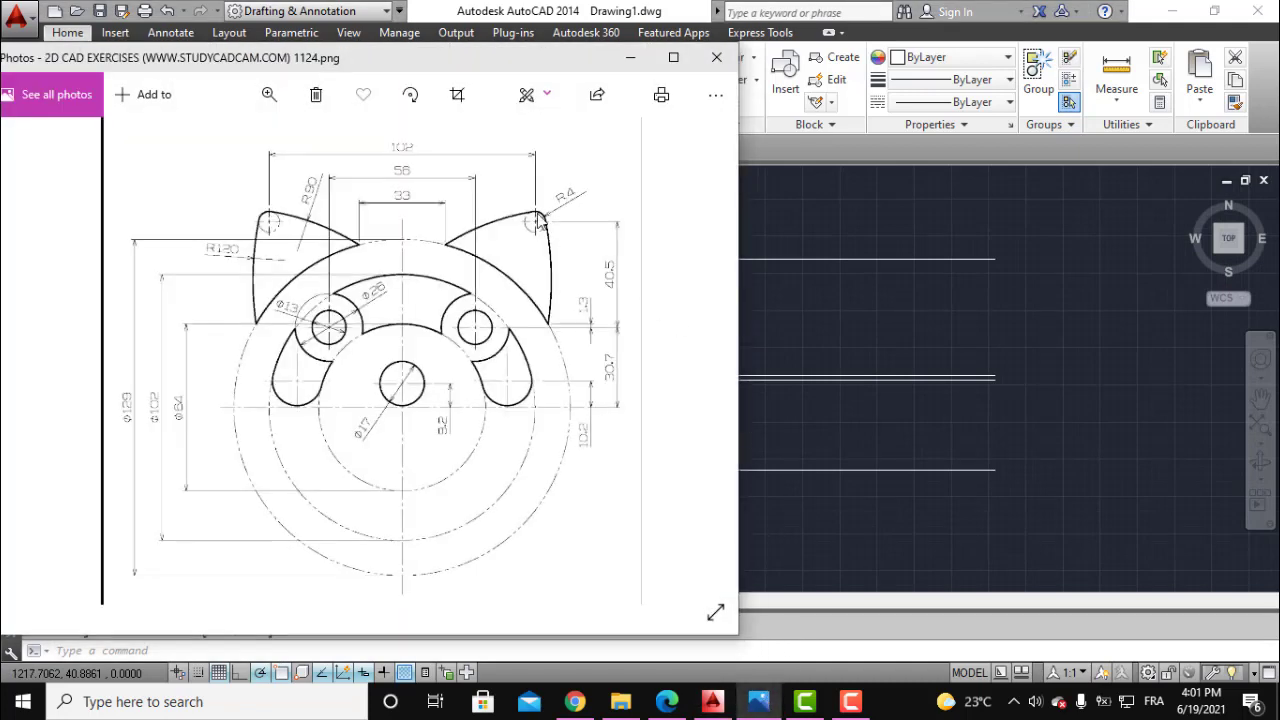
left_click(787, 656)
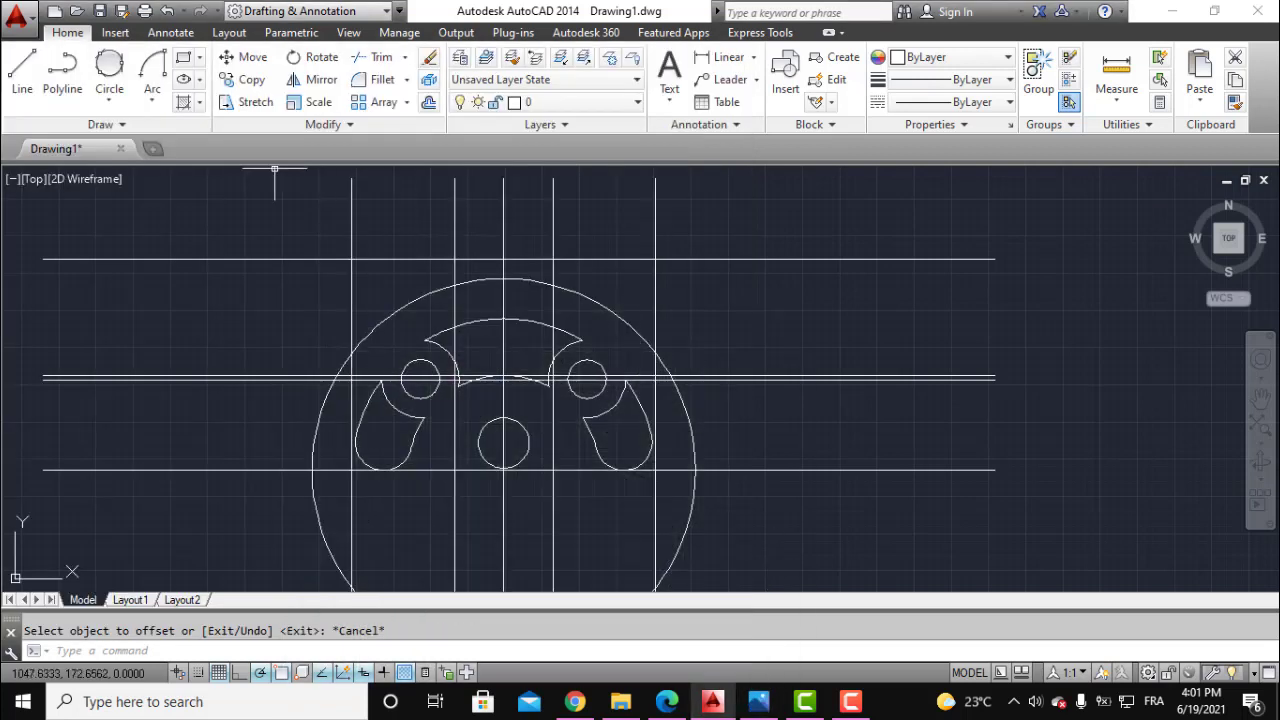
left_click(120, 104)
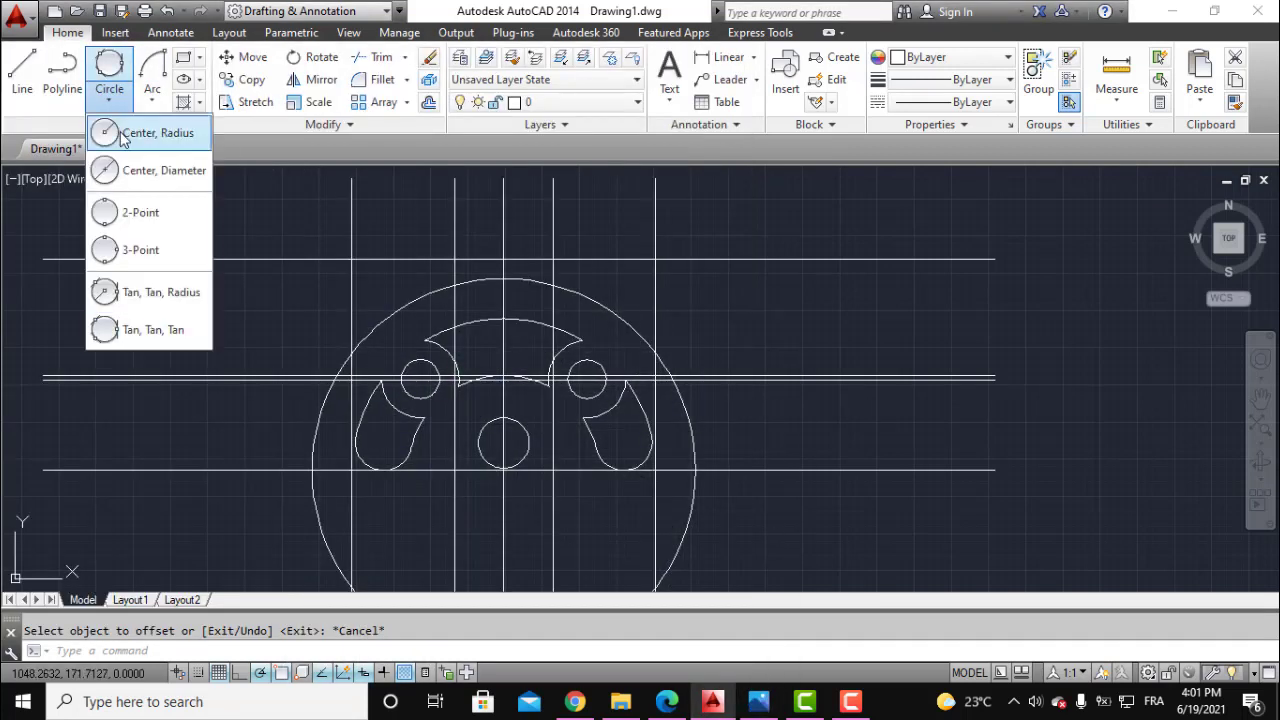
left_click(109, 66)
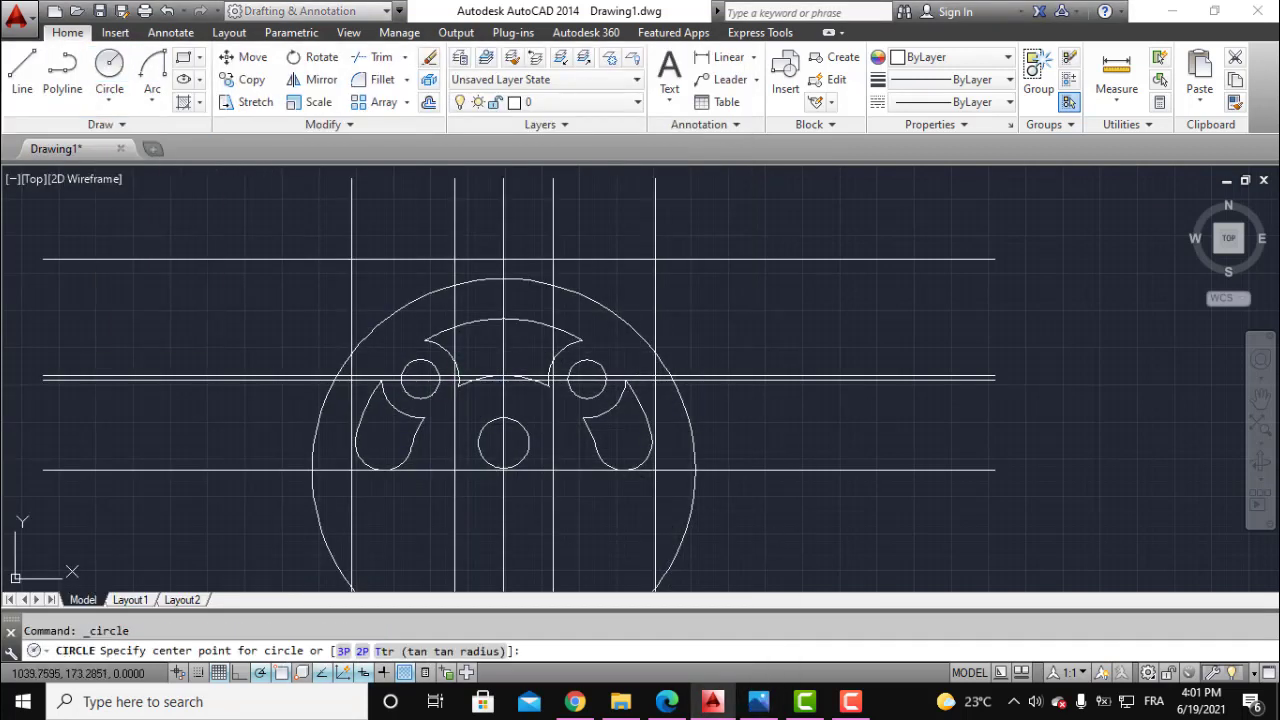
left_click(655, 259)
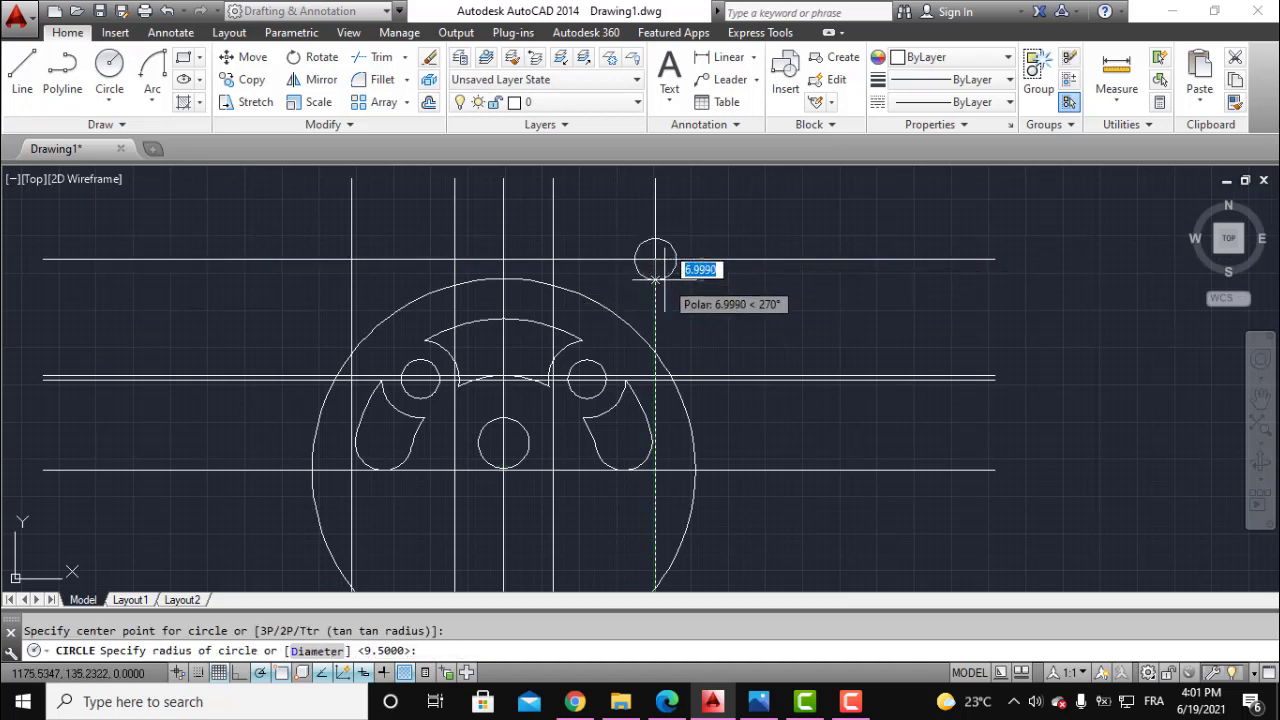
key("Return")
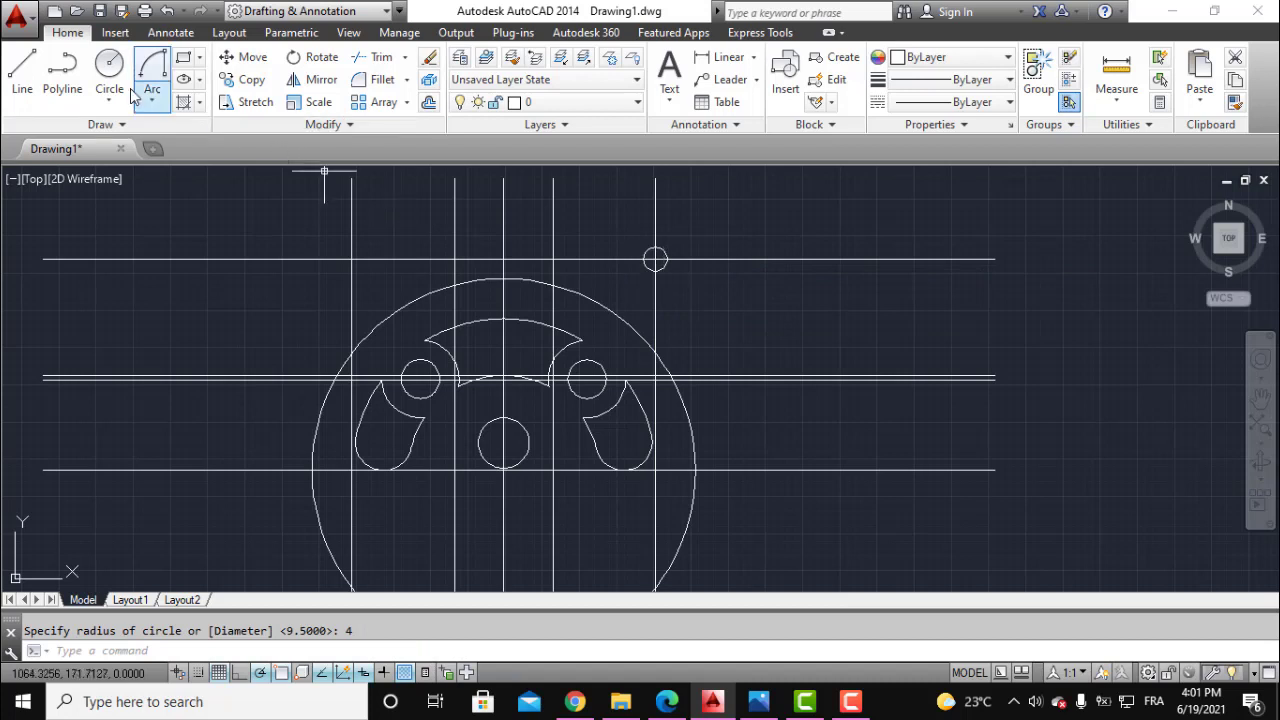
Draw a radius 4 circle where the top horizontal line crosses the leftmost vertical line.
left_click(110, 112)
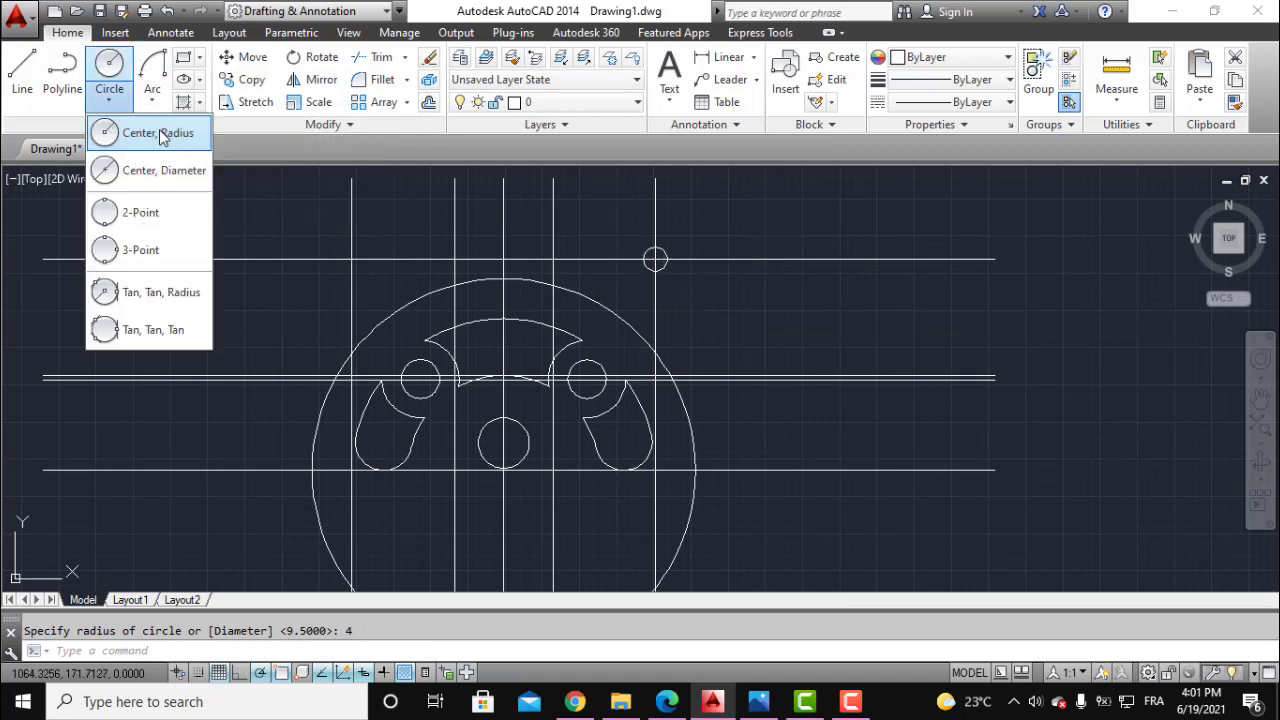
left_click(158, 133)
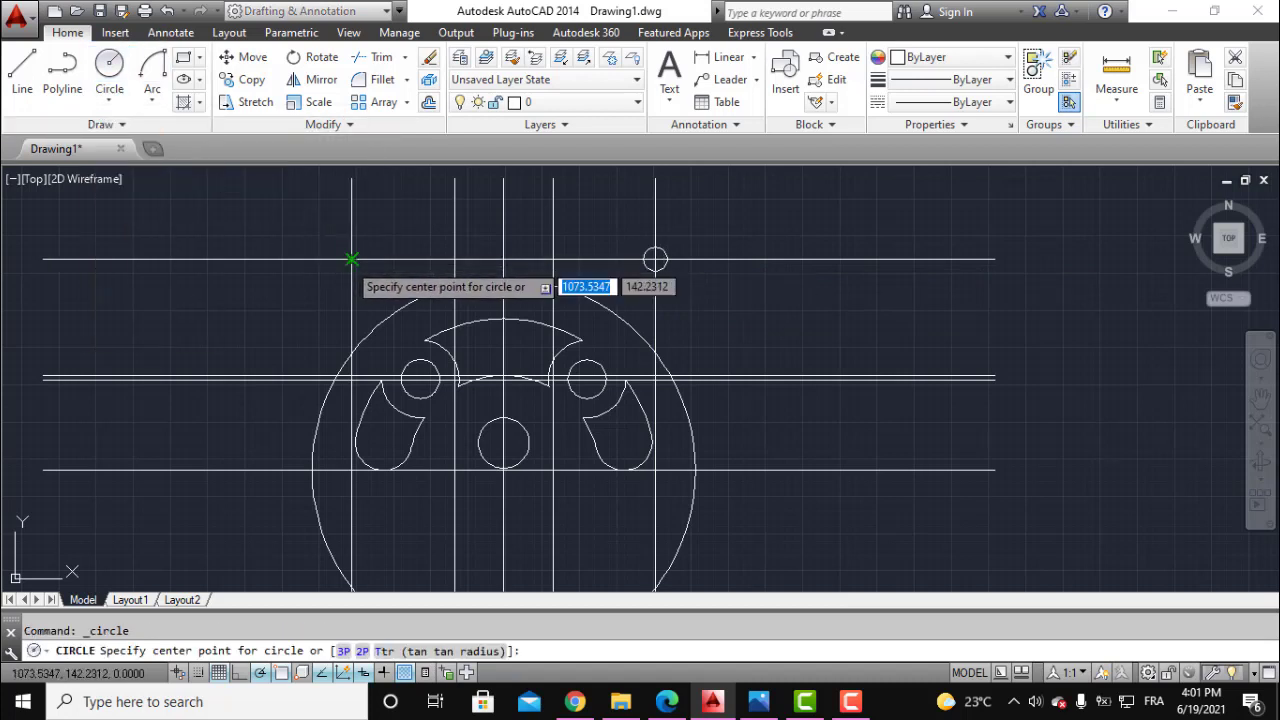
left_click(351, 260)
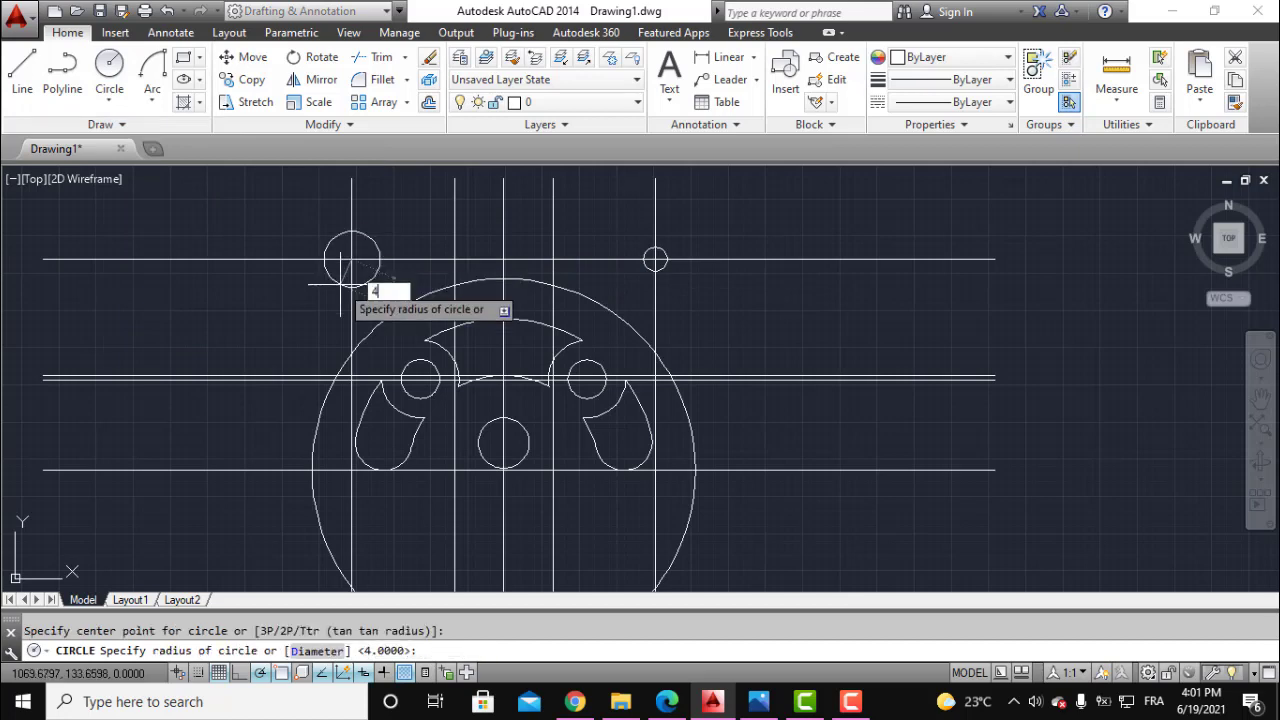
key("Return")
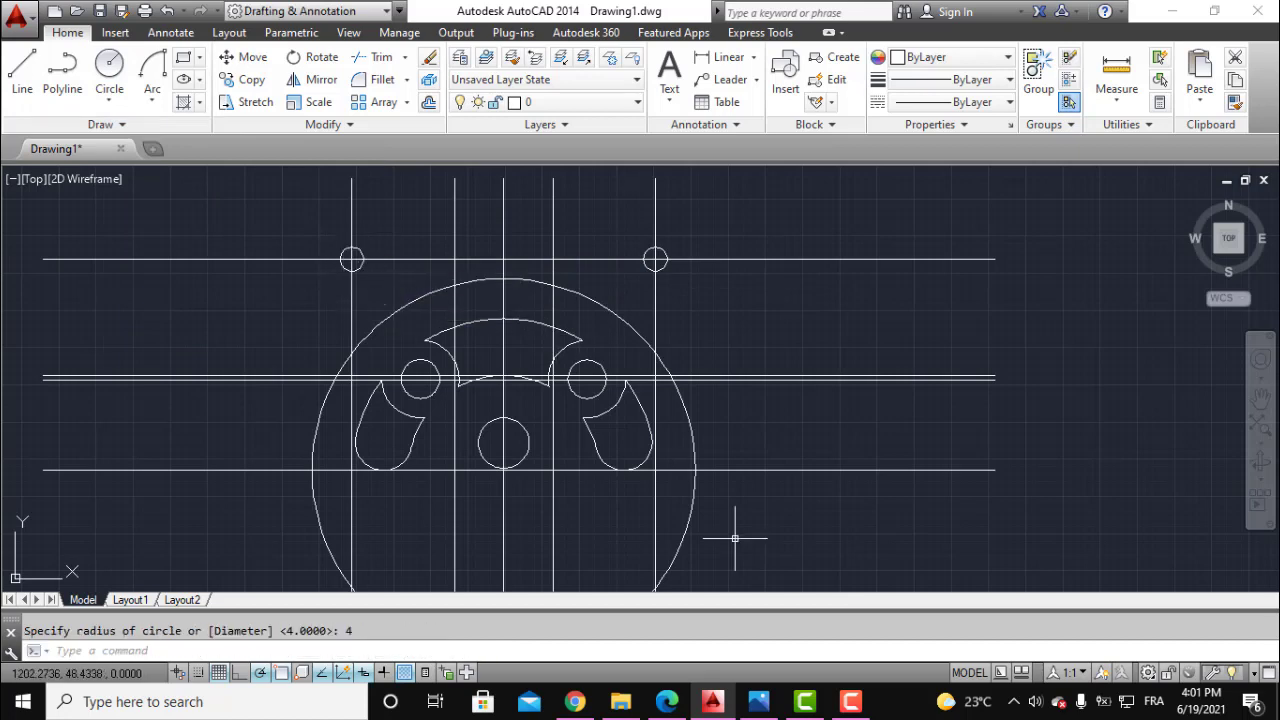
Check the radii of the left ear's arcs in the reference image.
left_click(765, 702)
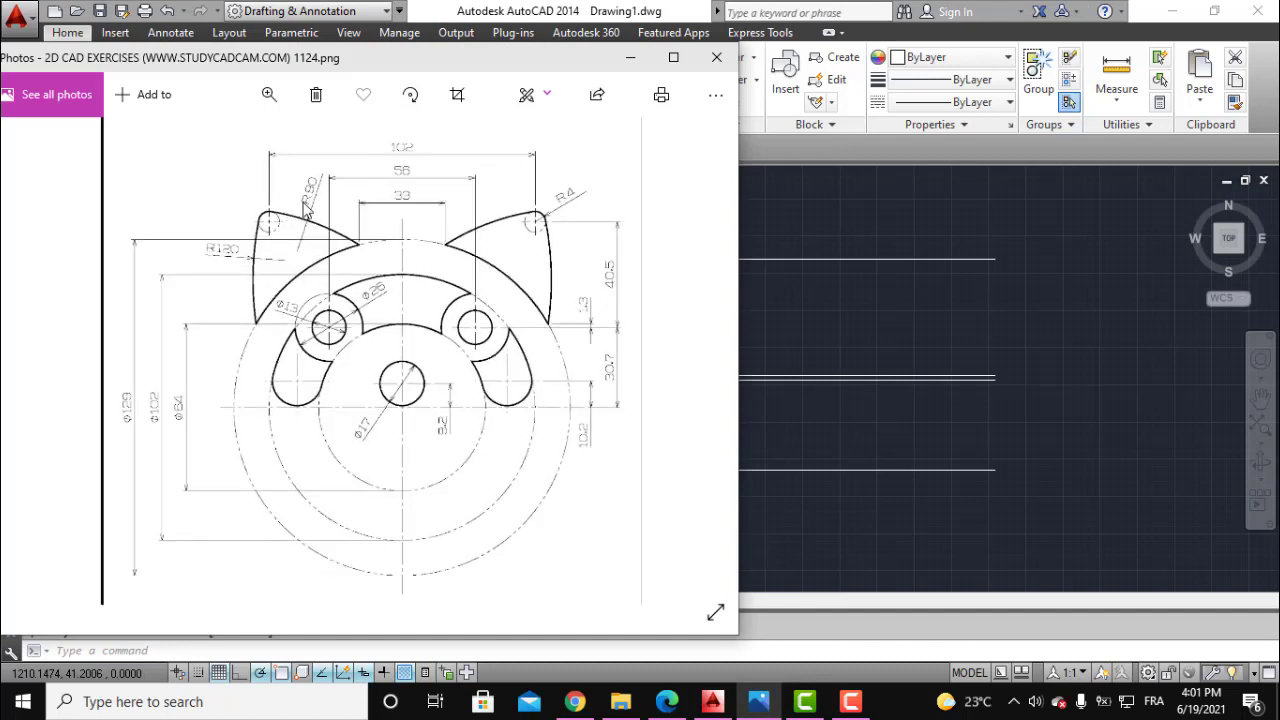
left_click(762, 703)
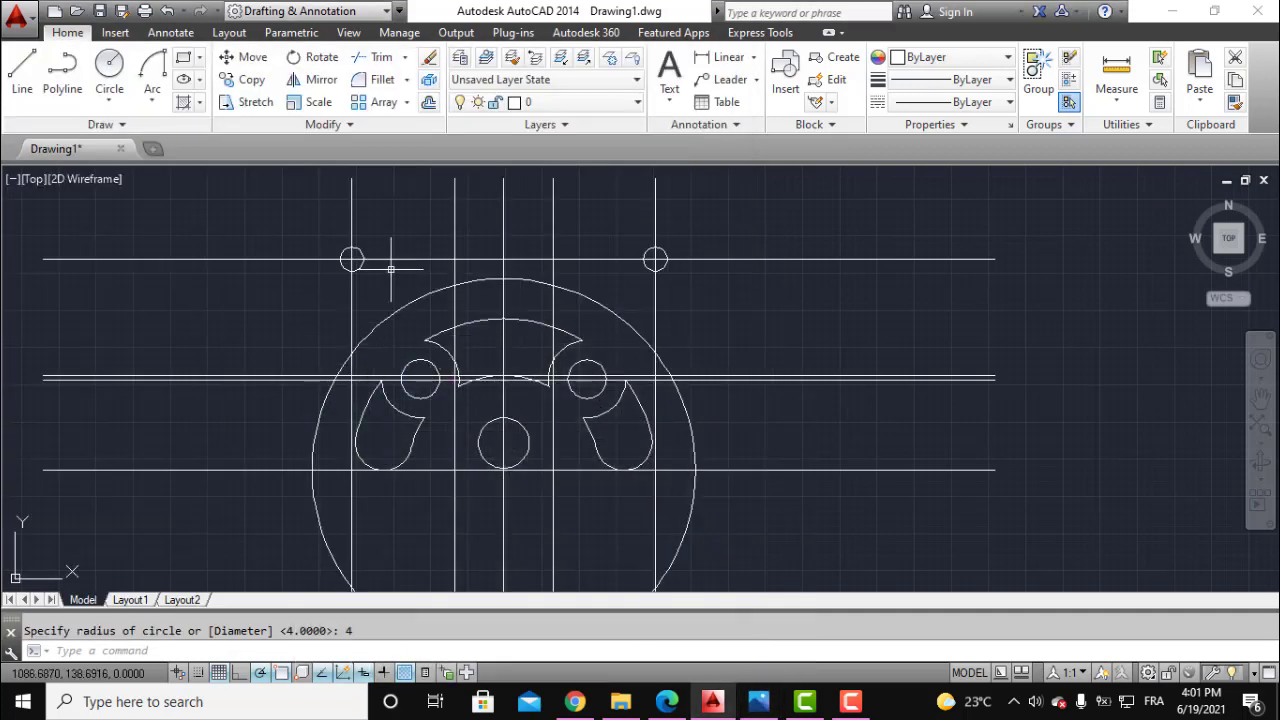
middle_click_drag(383, 274, 503, 303)
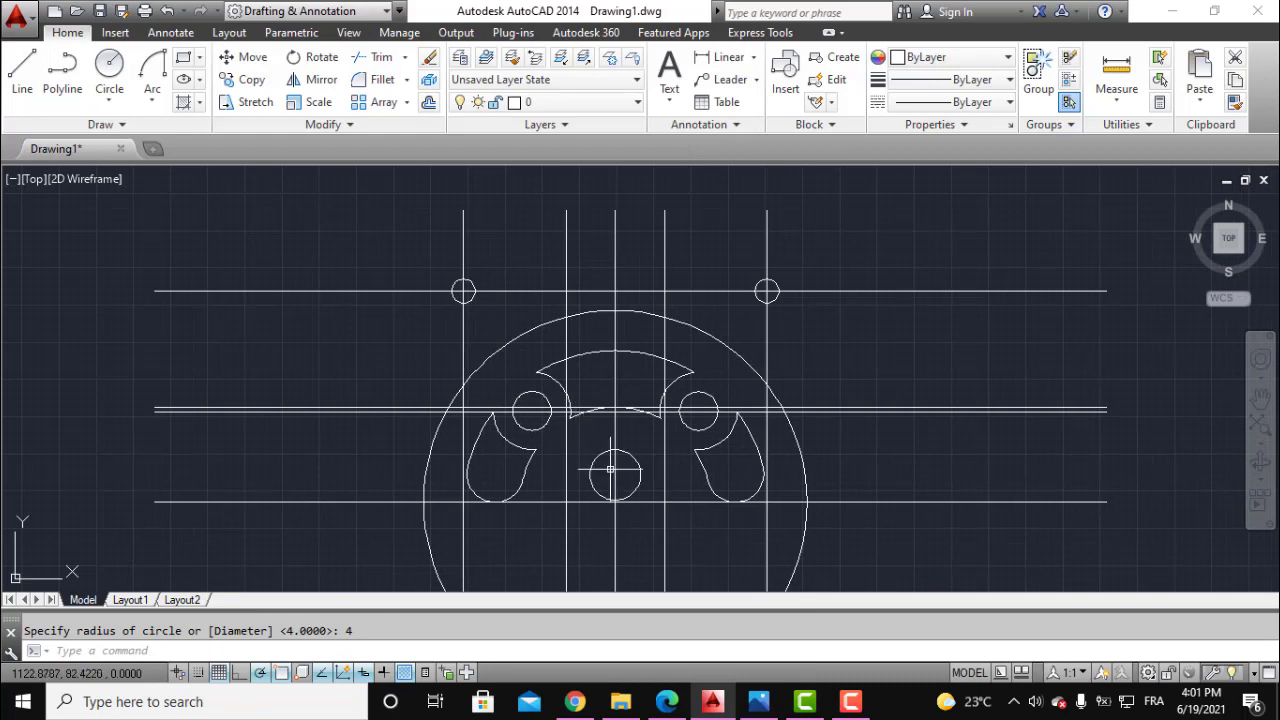
scroll(452, 315, "up", 2)
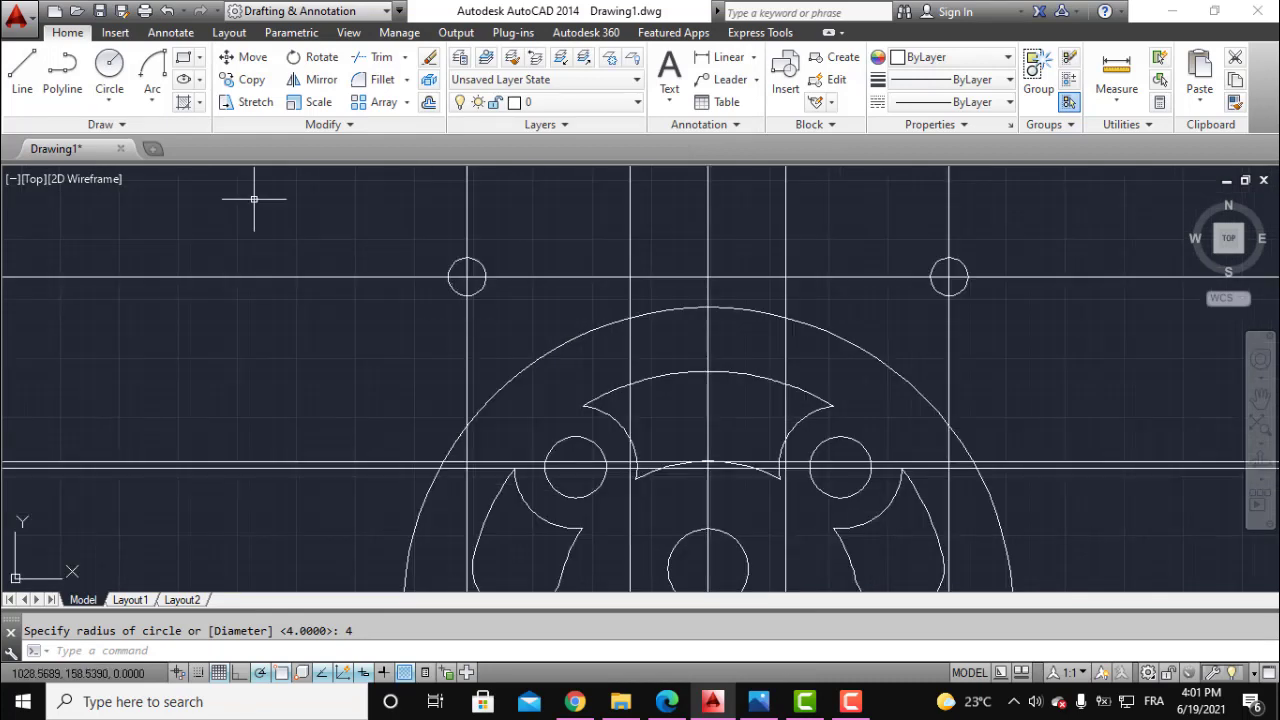
left_click(153, 103)
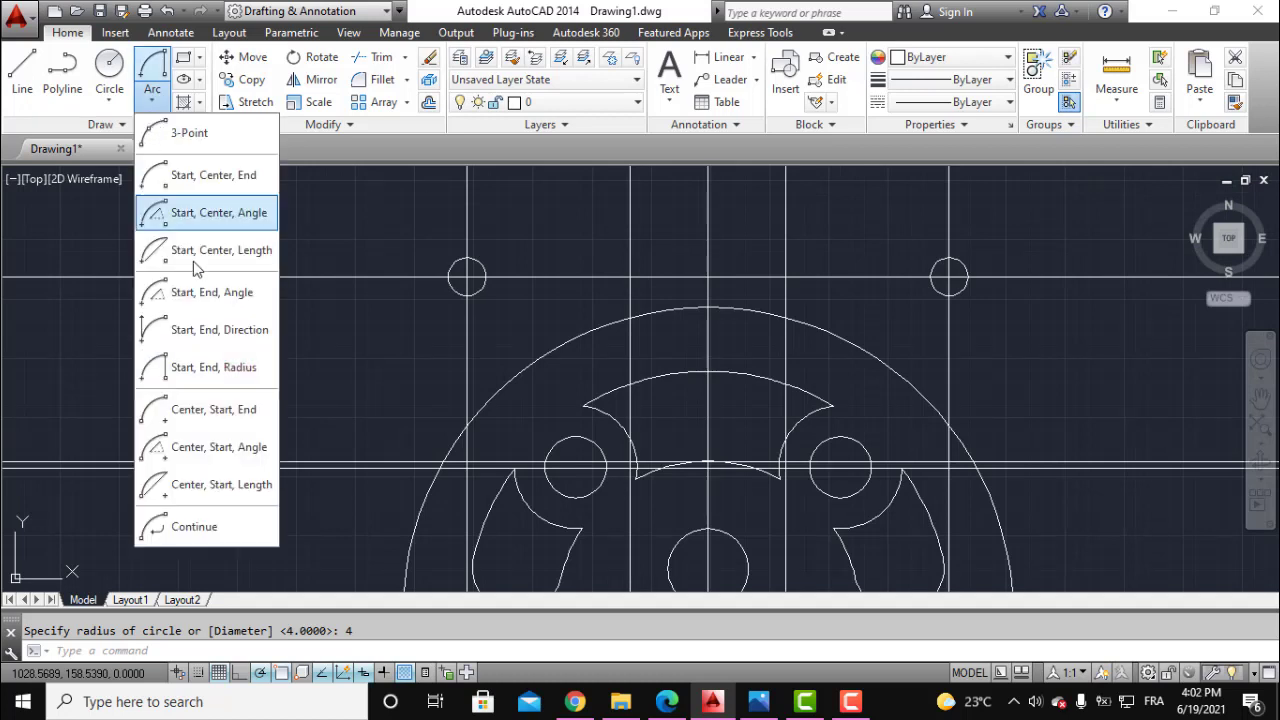
left_click(214, 367)
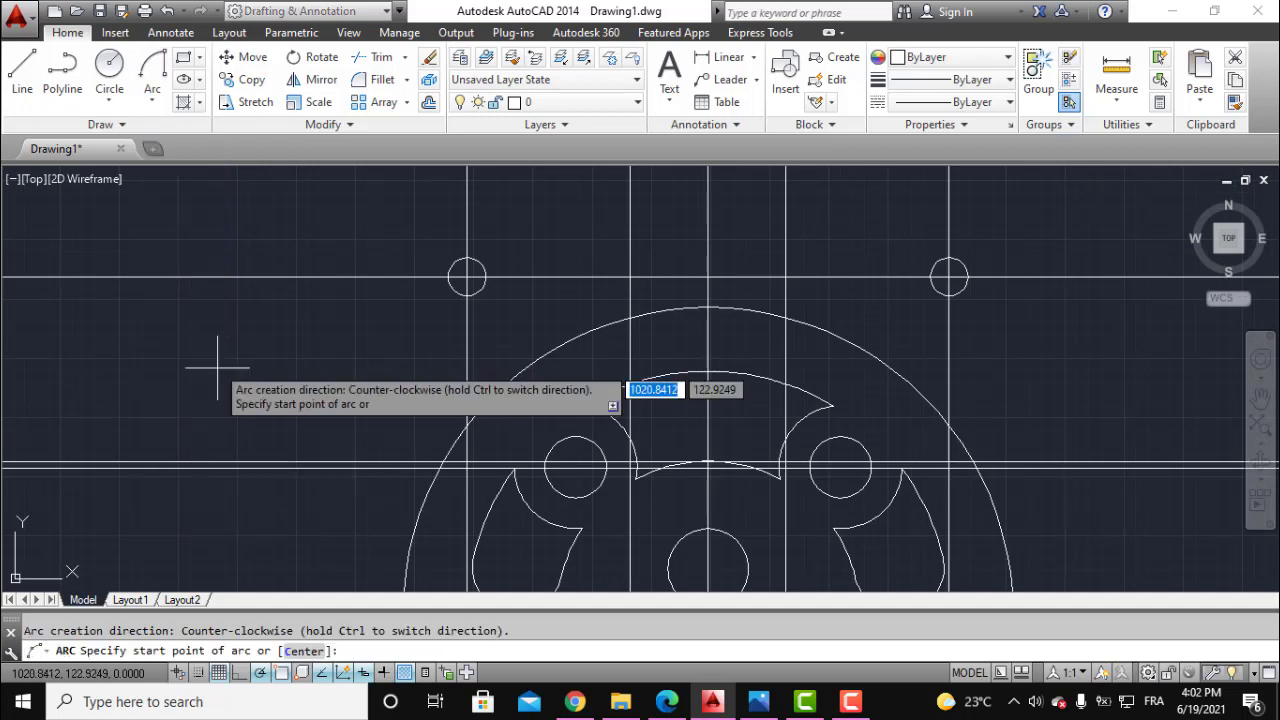
right_click(519, 216, "shift")
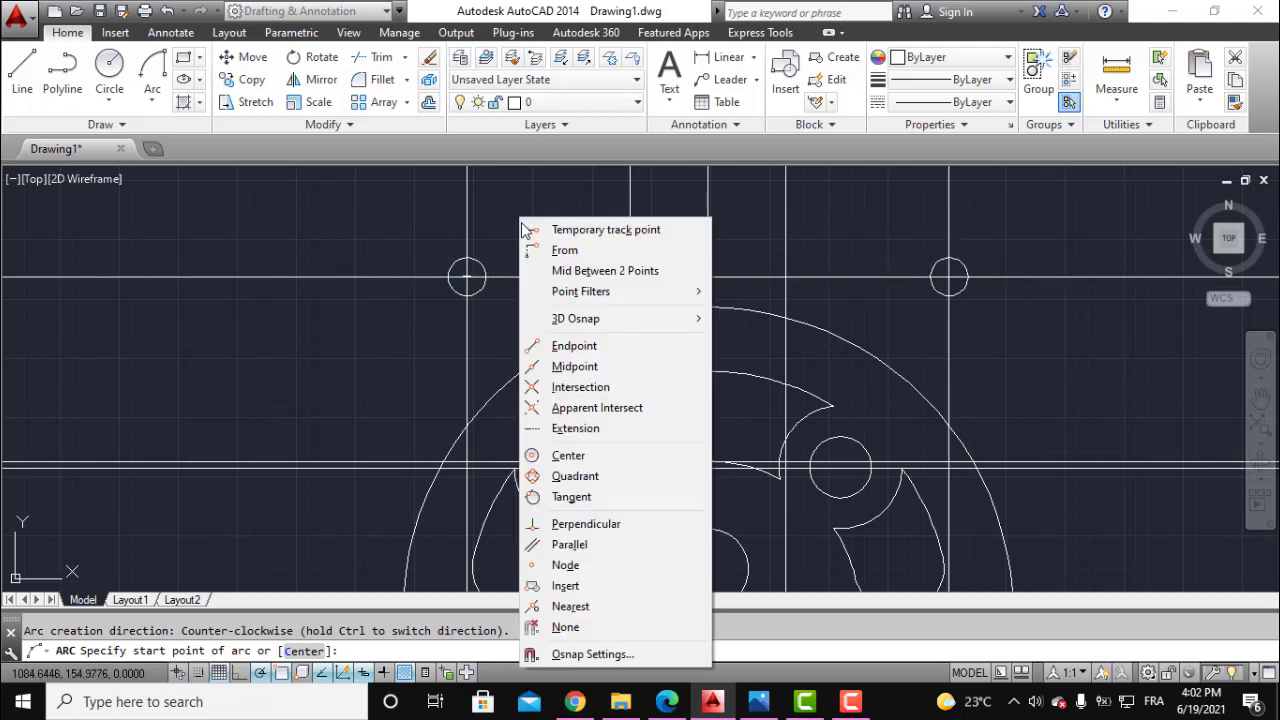
left_click(569, 499)
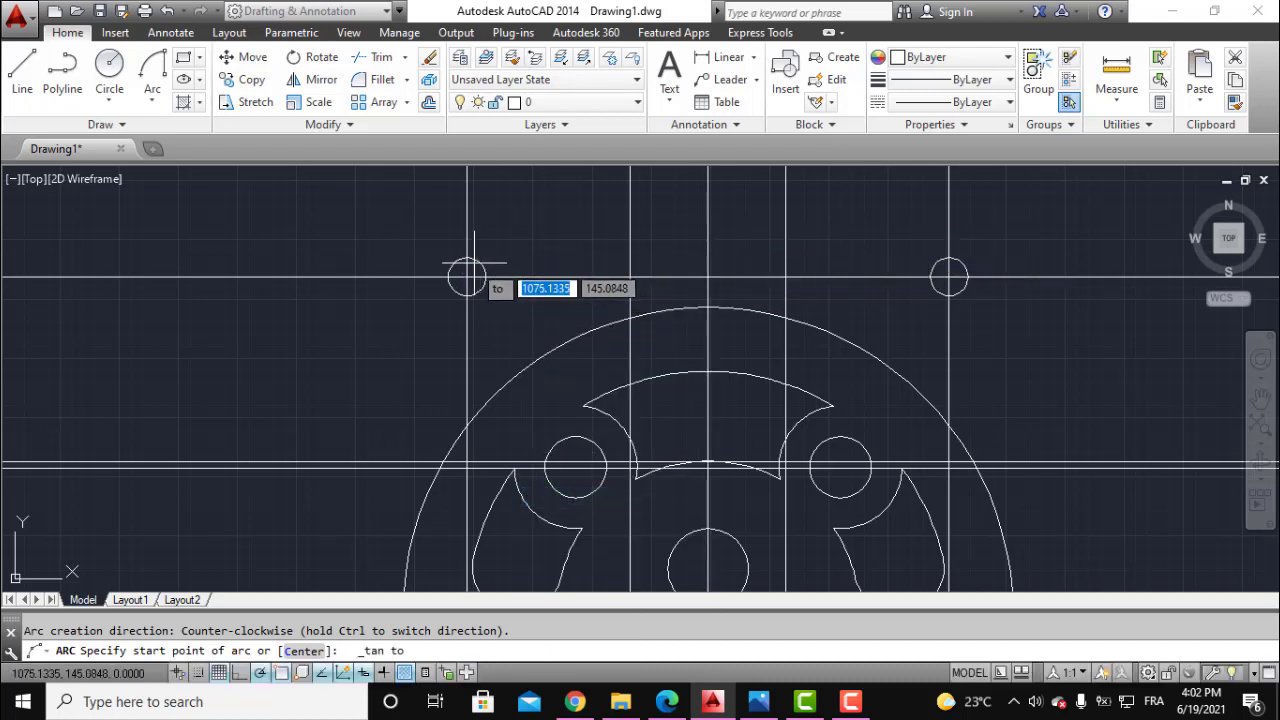
scroll(556, 260, "up", 4)
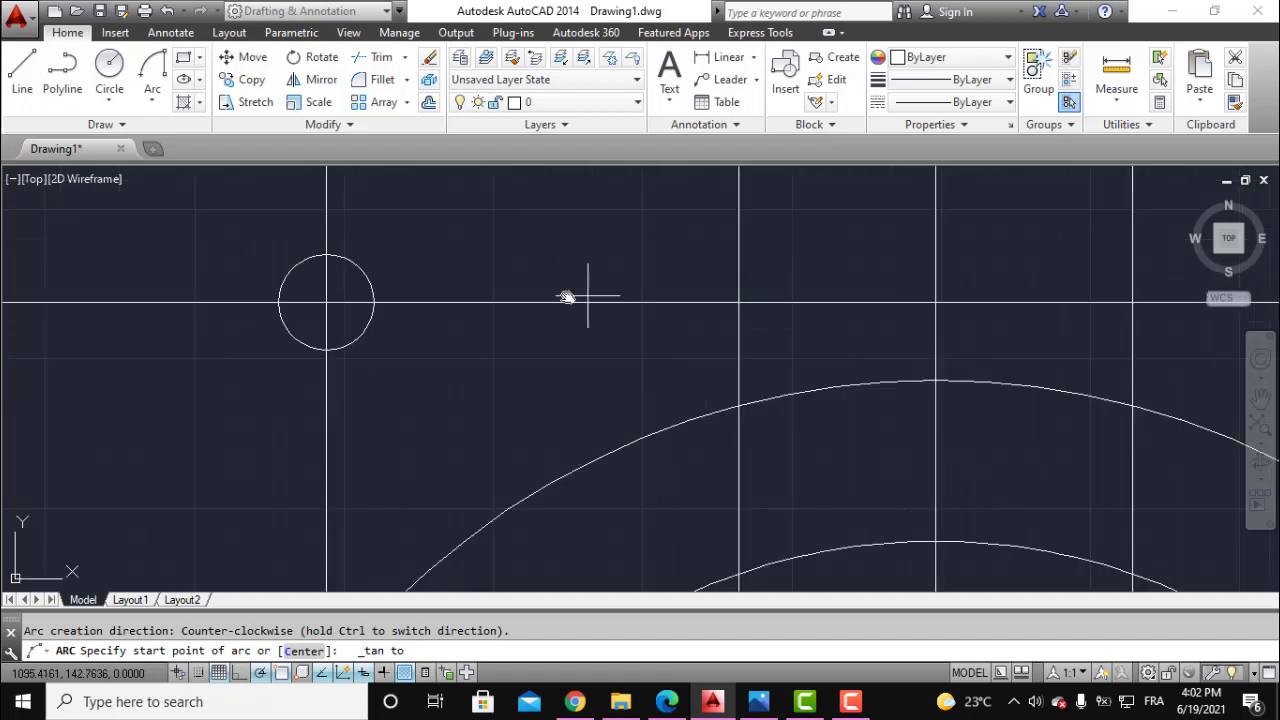
middle_click_drag(588, 296, 544, 296)
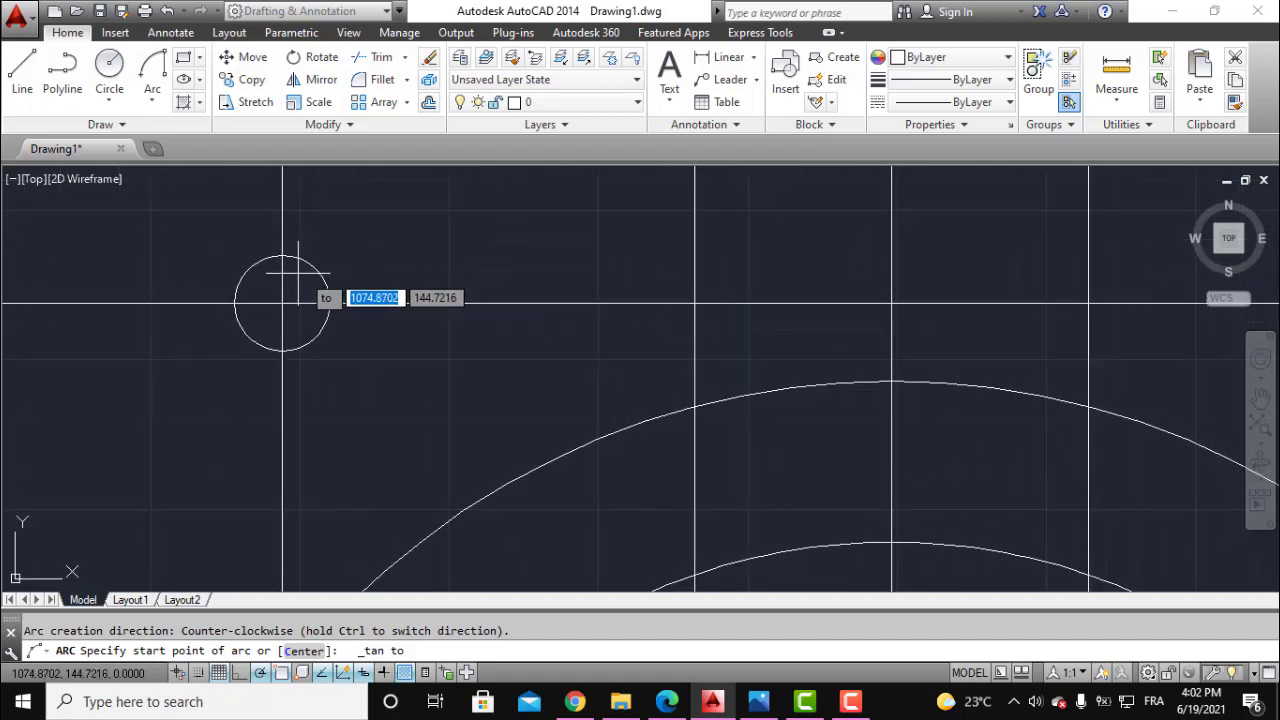
key("Escape")
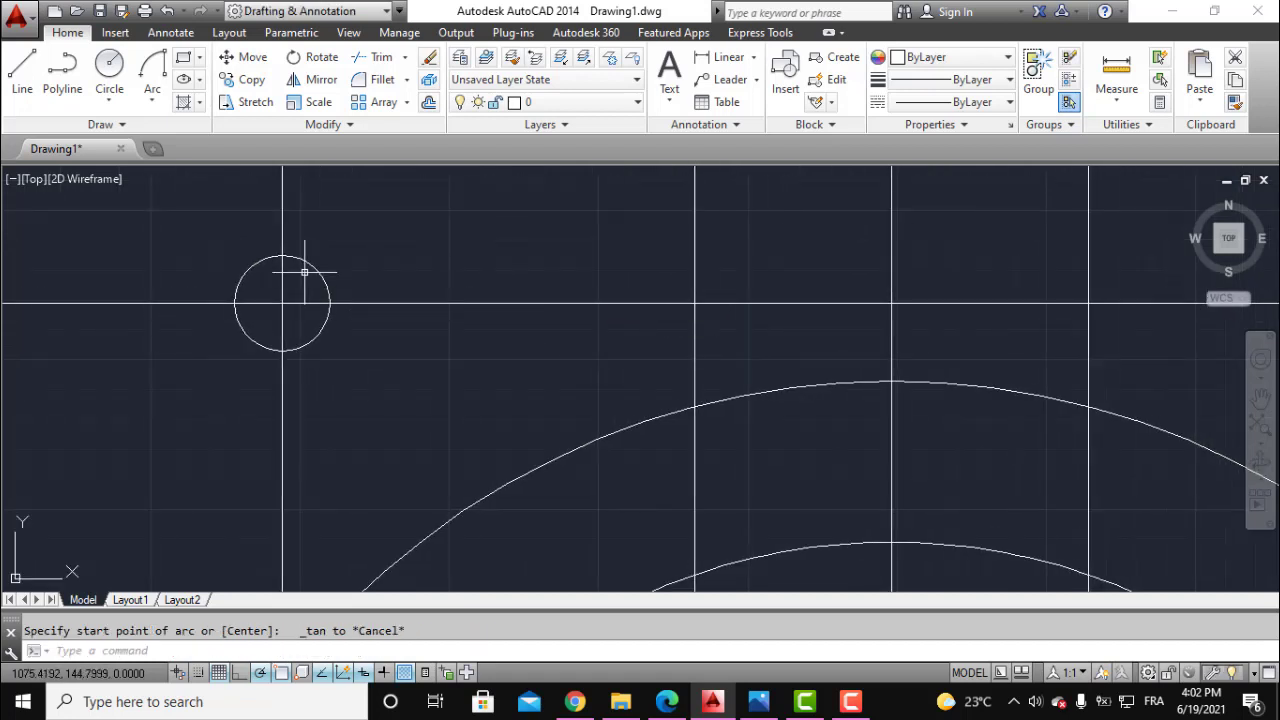
Draw a start-end-radius arc of radius 90 from the outer circle's intersection with the left 16.5 offset line, ending tangent to the left ear tip circle.
left_click(153, 112)
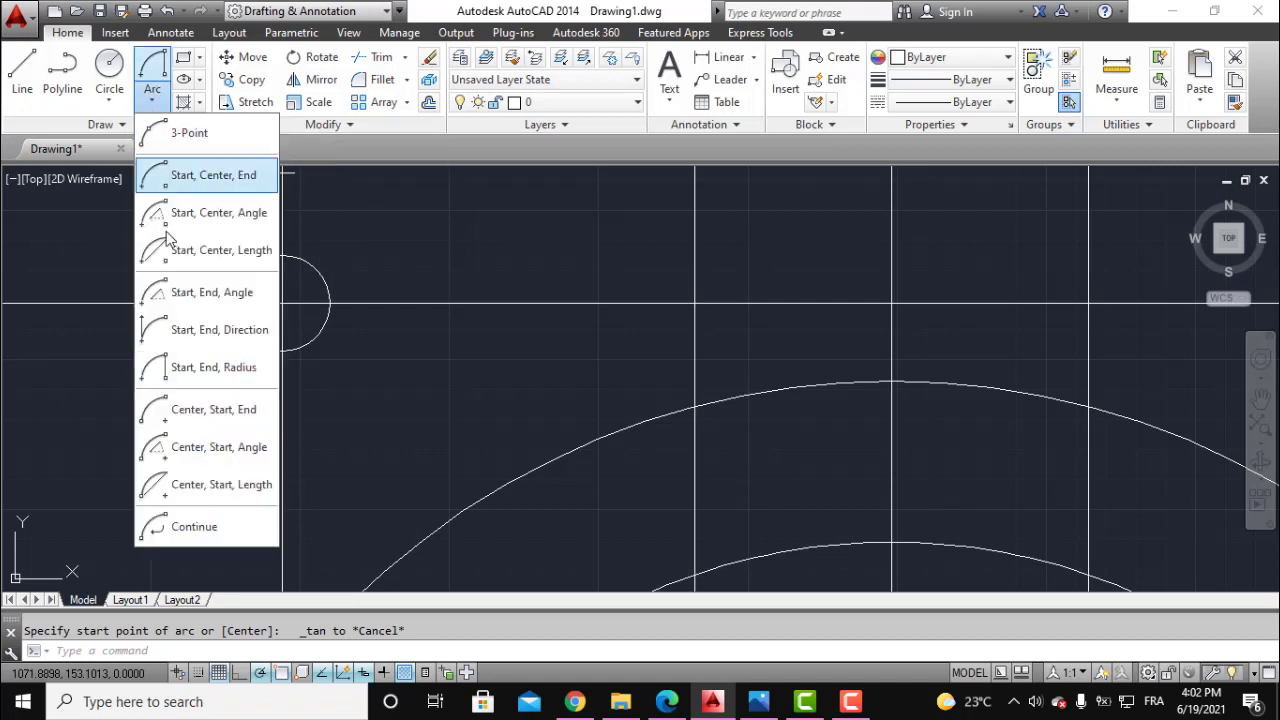
left_click(226, 368)
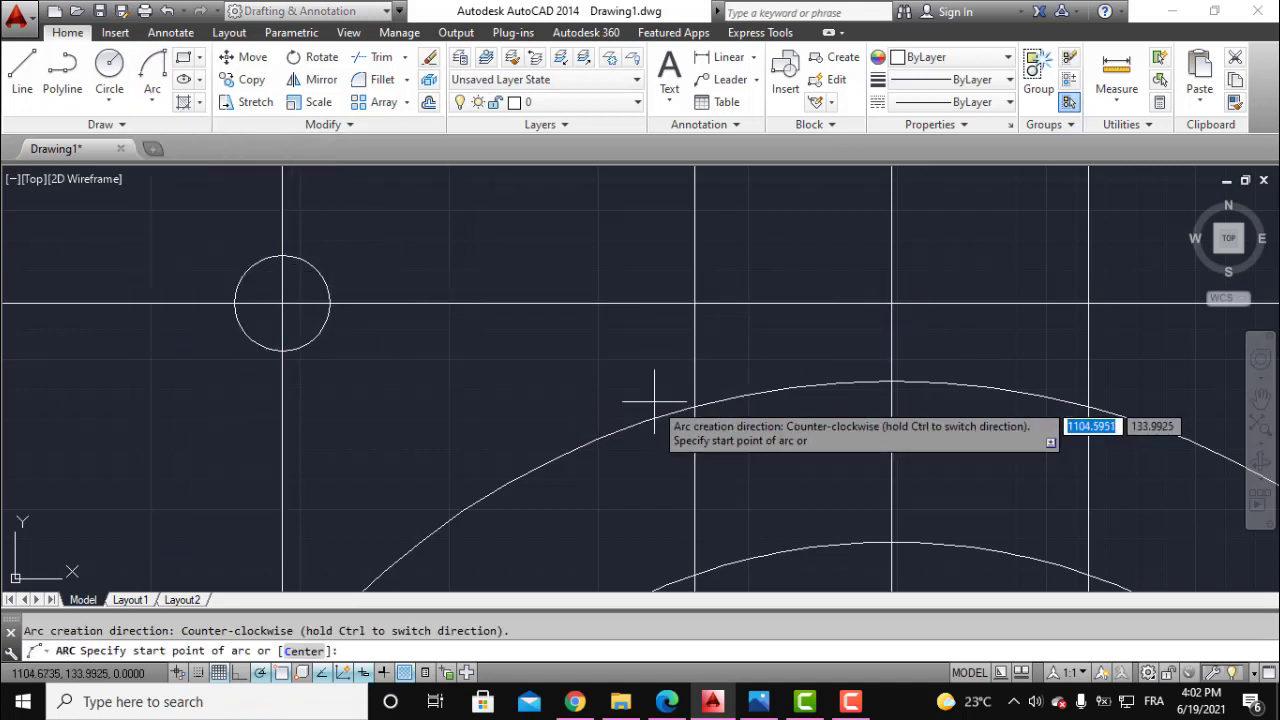
left_click(694, 407)
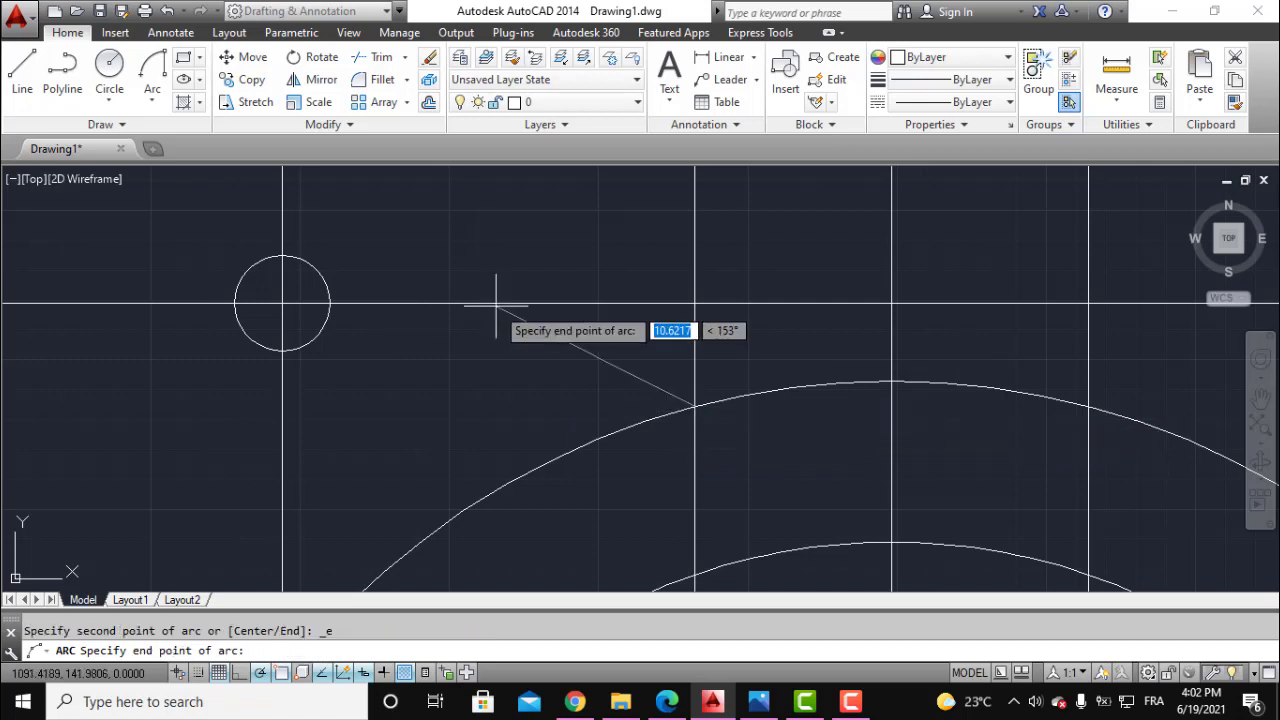
right_click(338, 238, "shift")
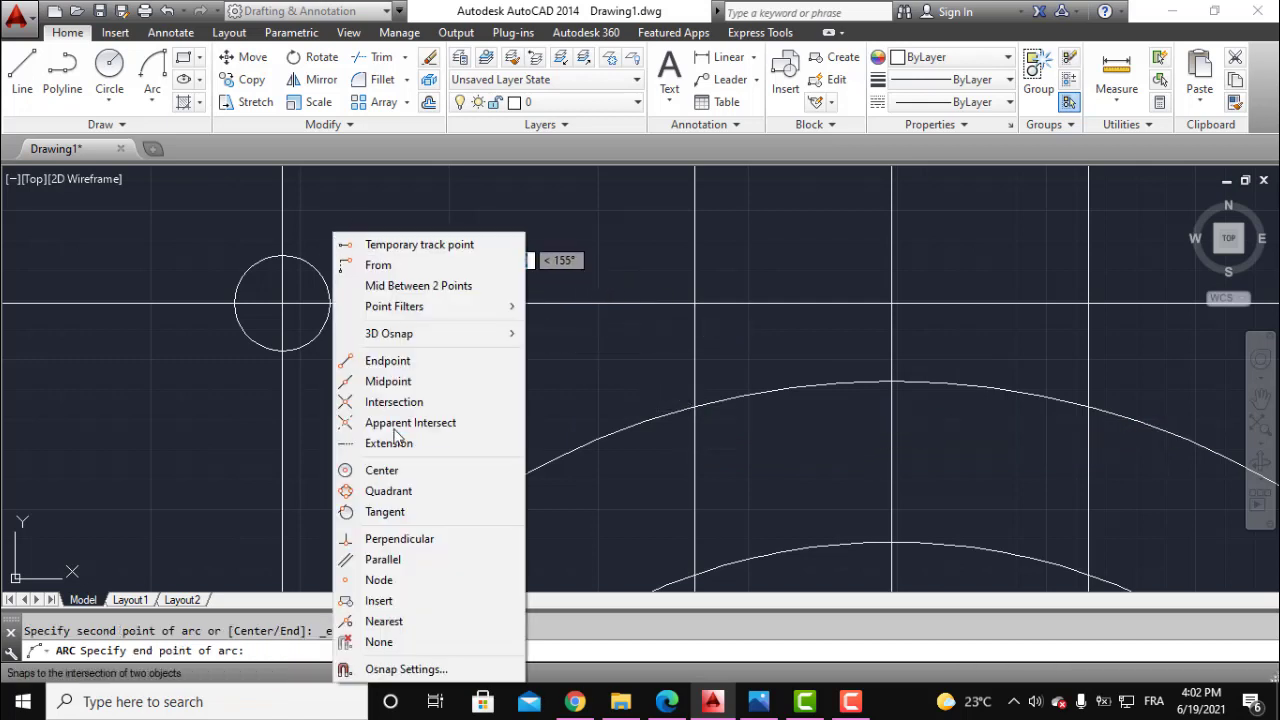
left_click(380, 511)
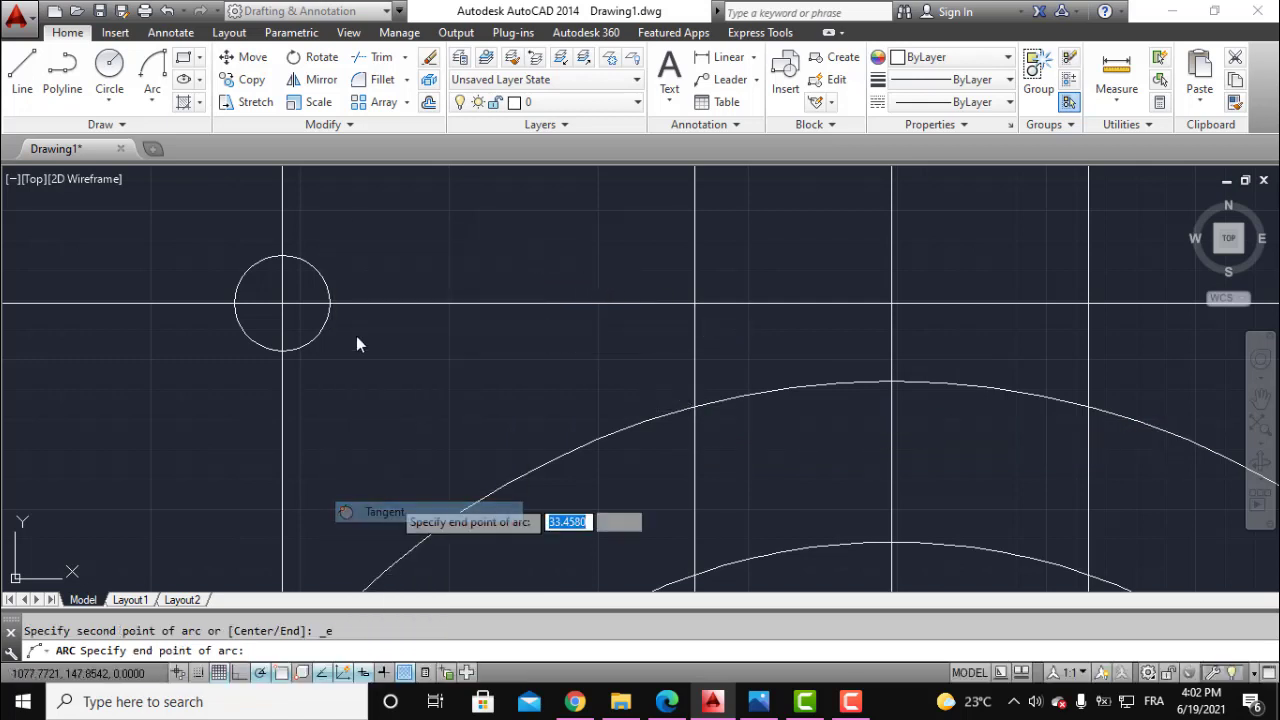
left_click(325, 288)
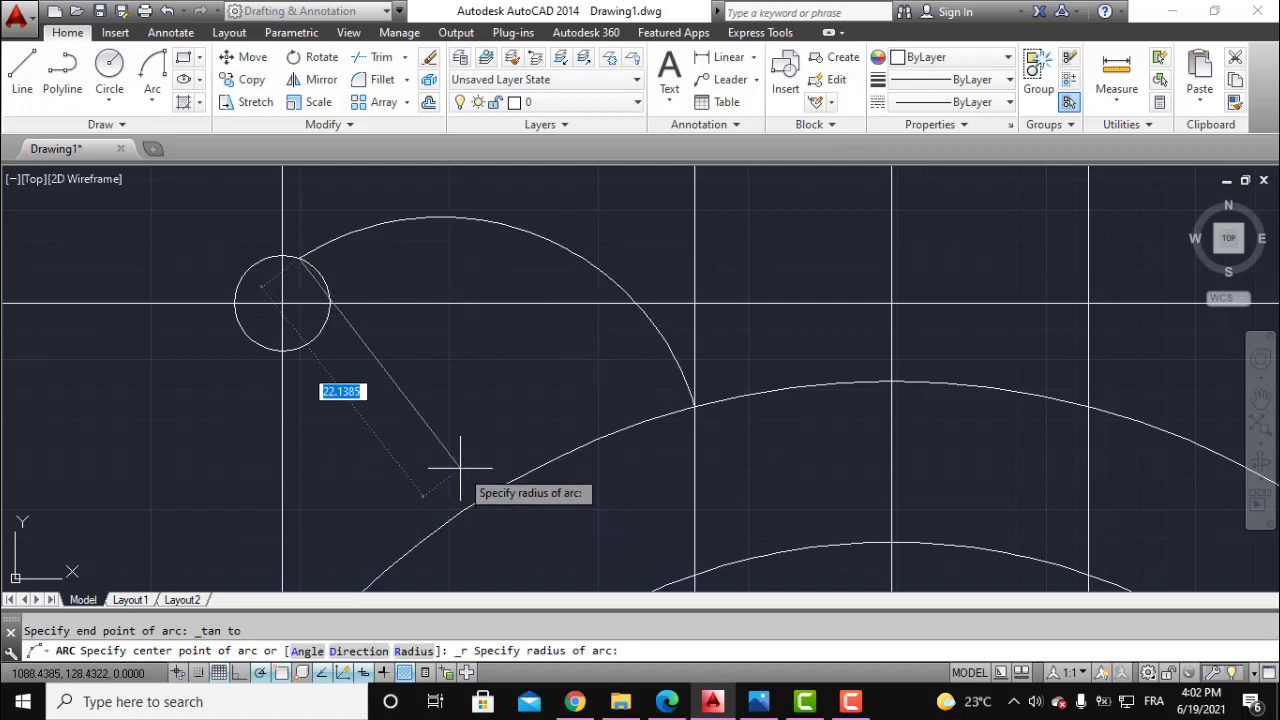
type("90")
key("Return")
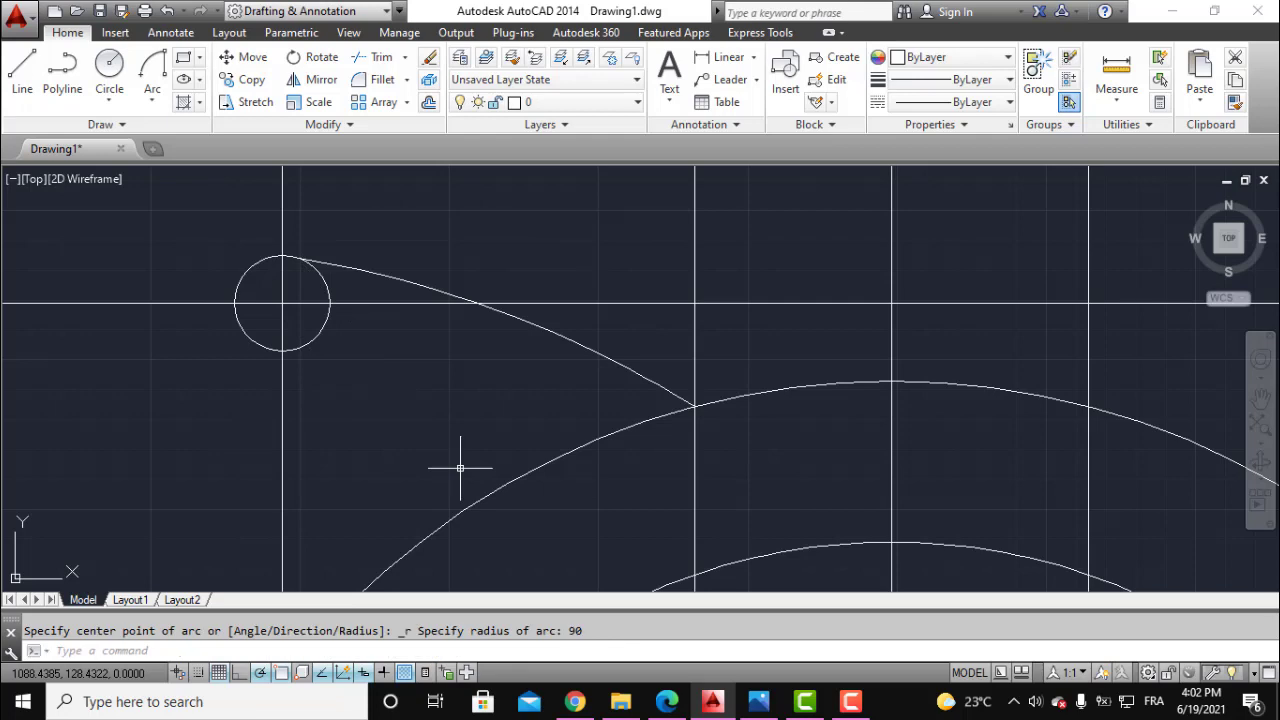
scroll(443, 443, "down", 4)
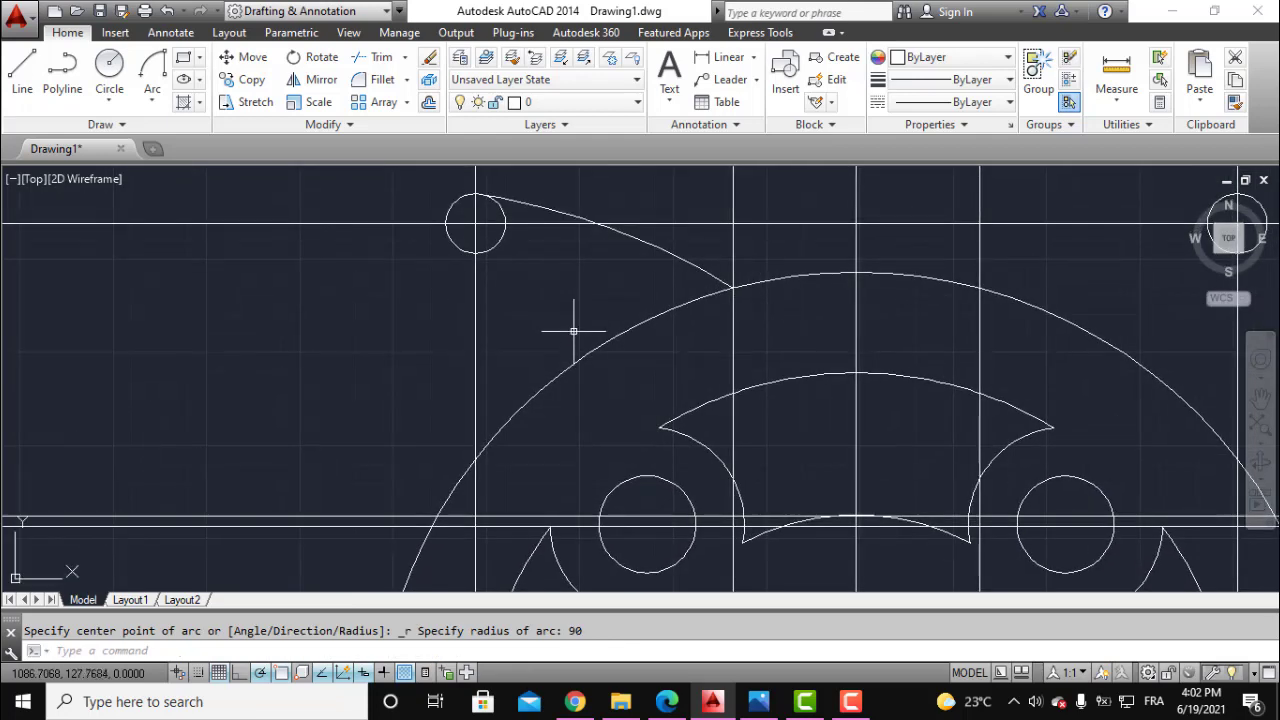
left_click(150, 108)
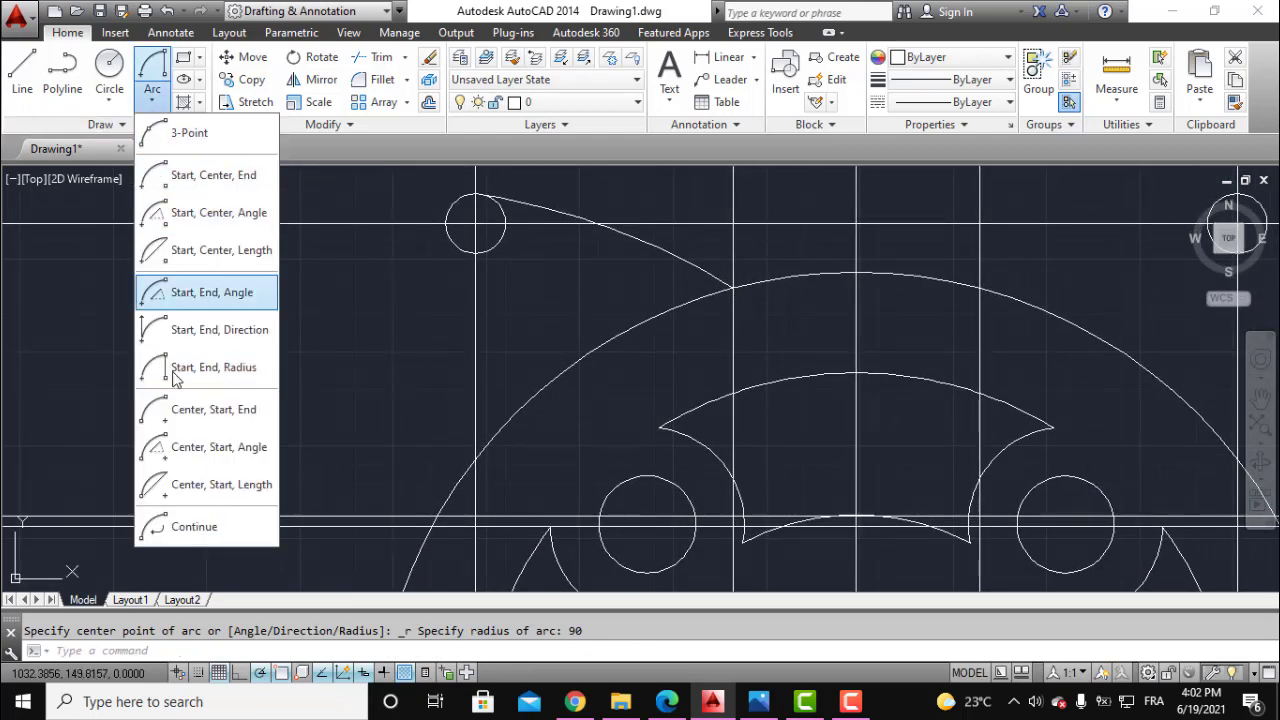
key("Escape")
key("Return")
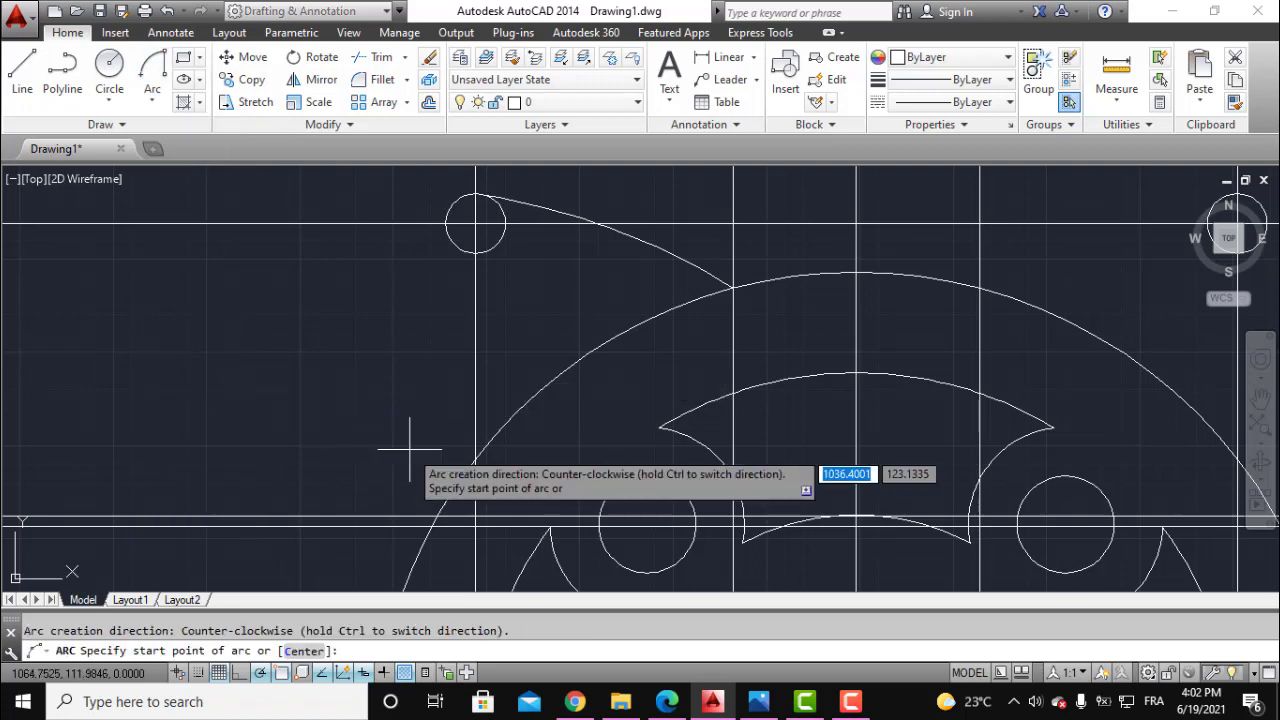
left_click(476, 459)
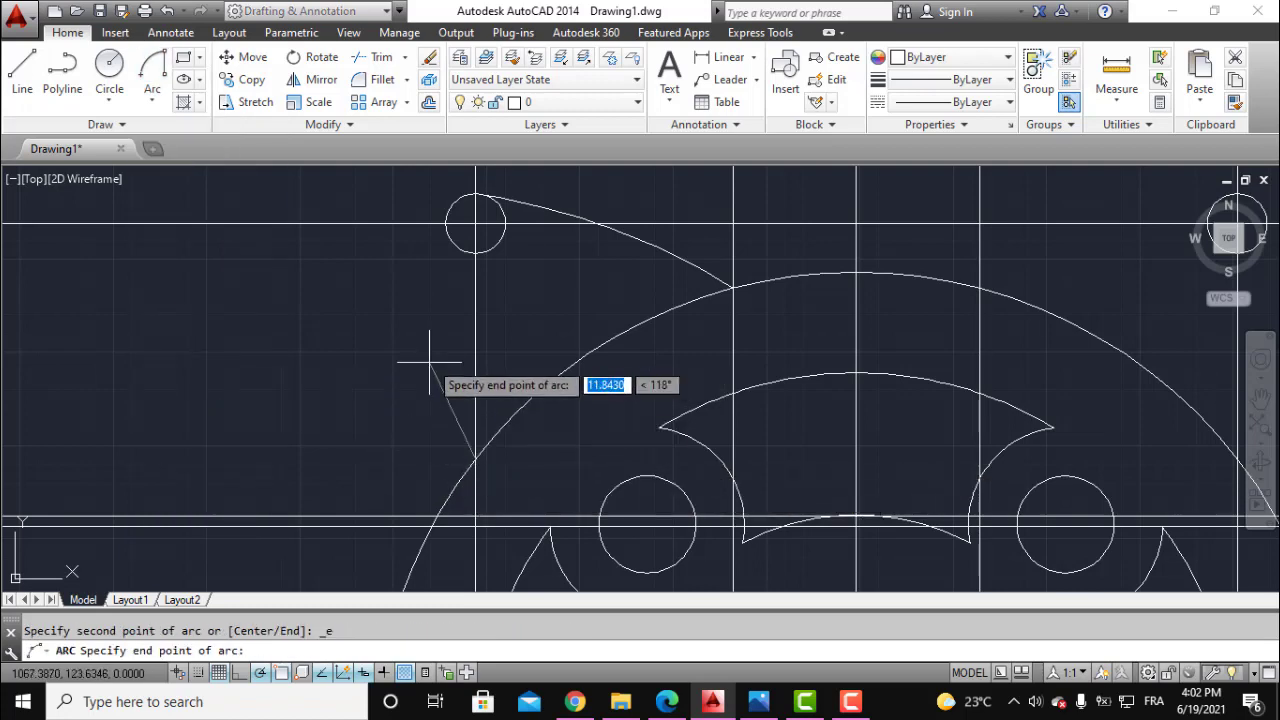
middle_click_drag(434, 357, 408, 430)
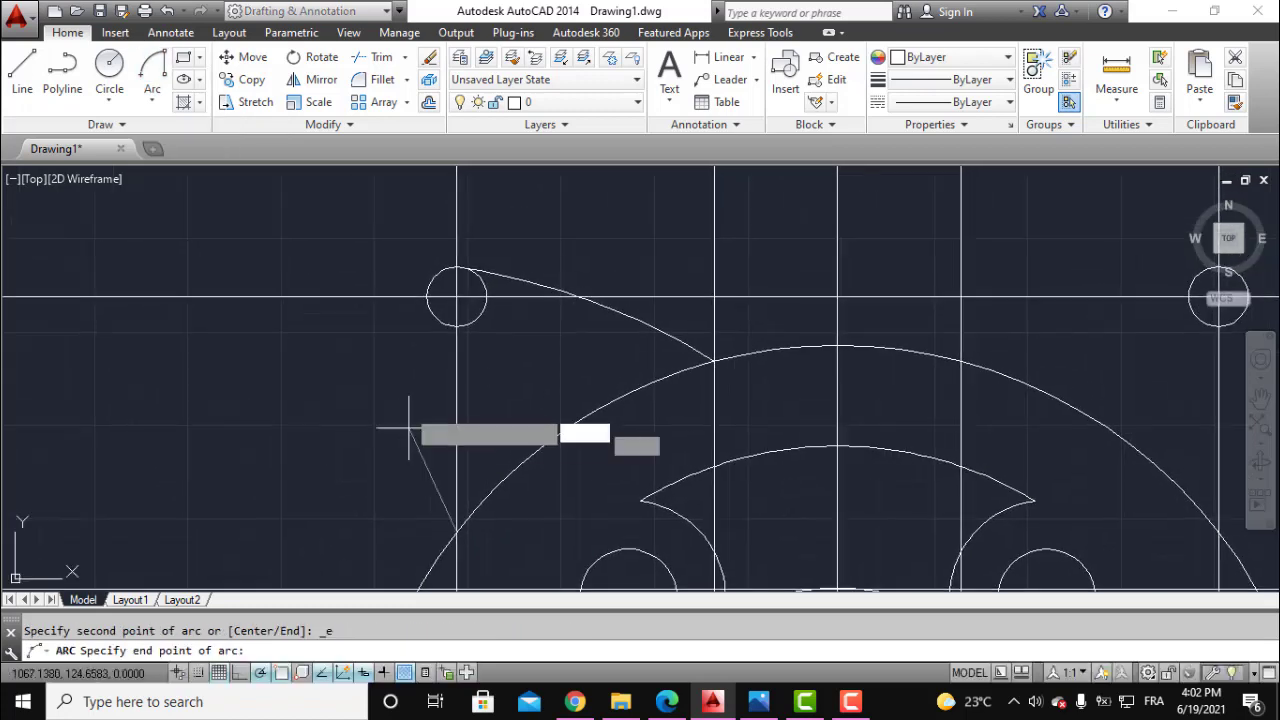
right_click(407, 362, "shift")
left_click(458, 512)
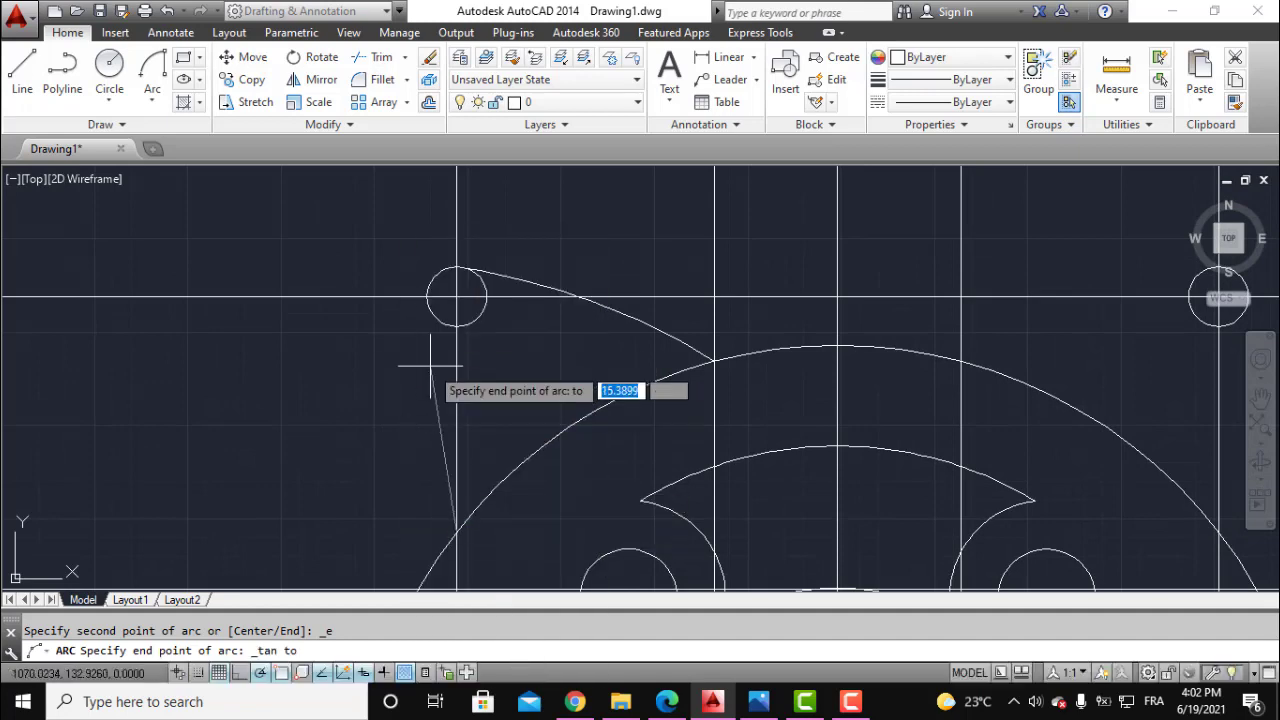
left_click(428, 311)
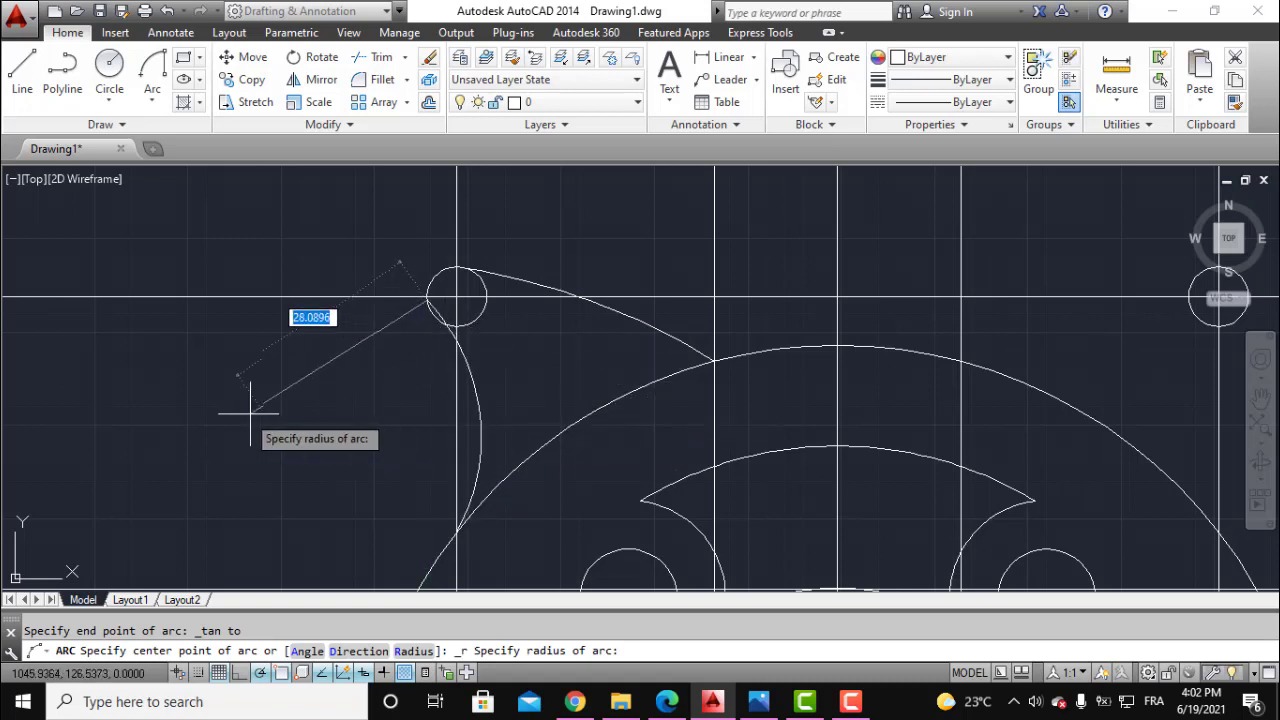
key("Escape")
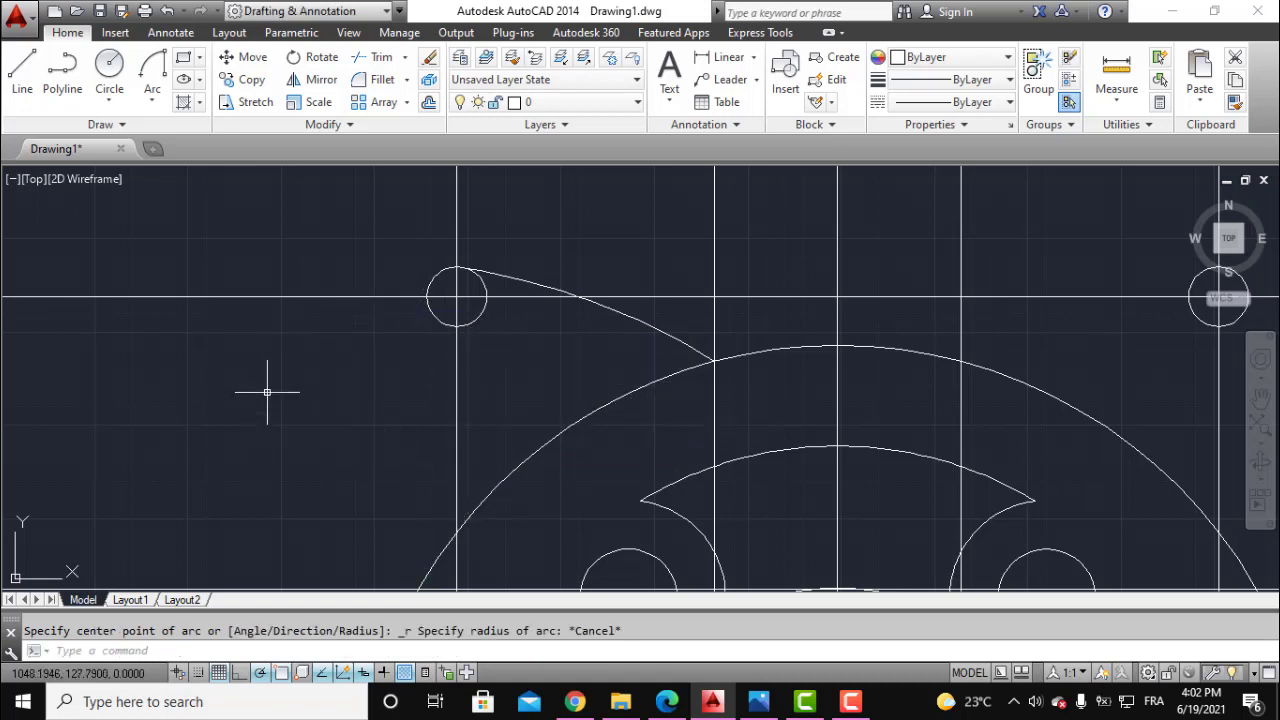
Draw a start-end-radius arc of radius 120, starting tangent to the left ear tip circle and ending where the leftmost vertical line crosses the outer circle.
left_click(153, 100)
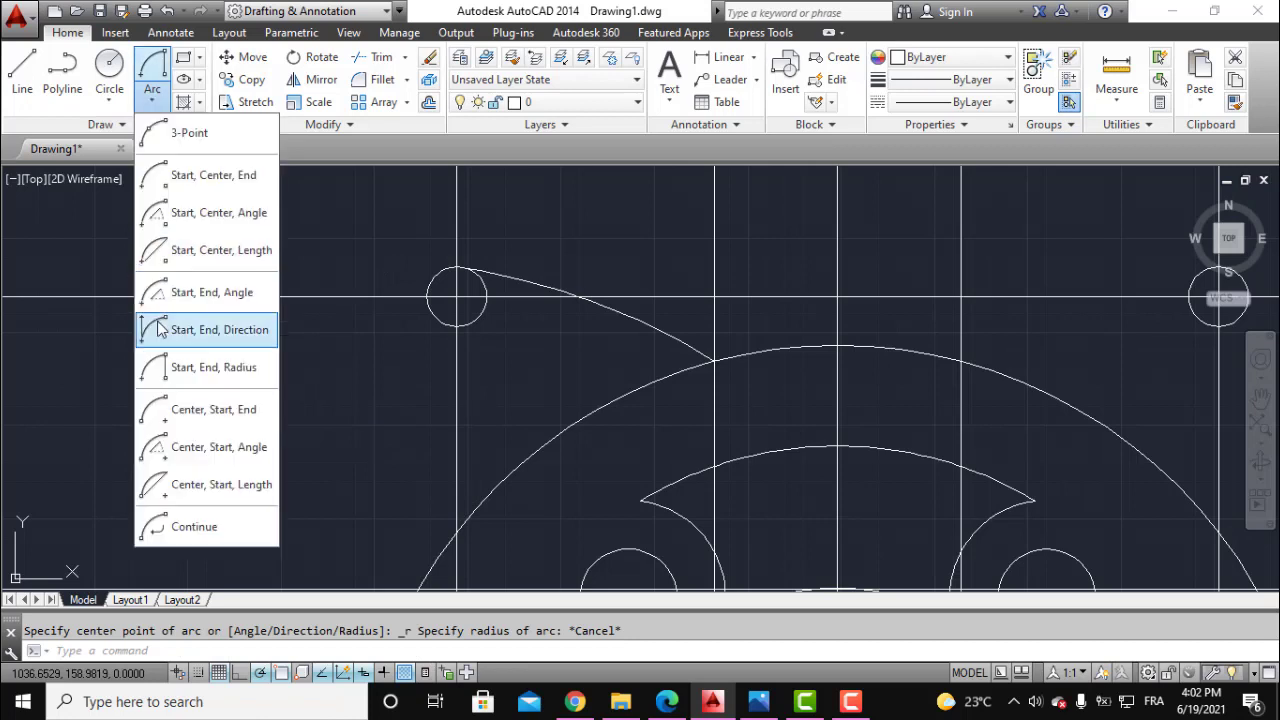
left_click(203, 368)
right_click(365, 233, "shift")
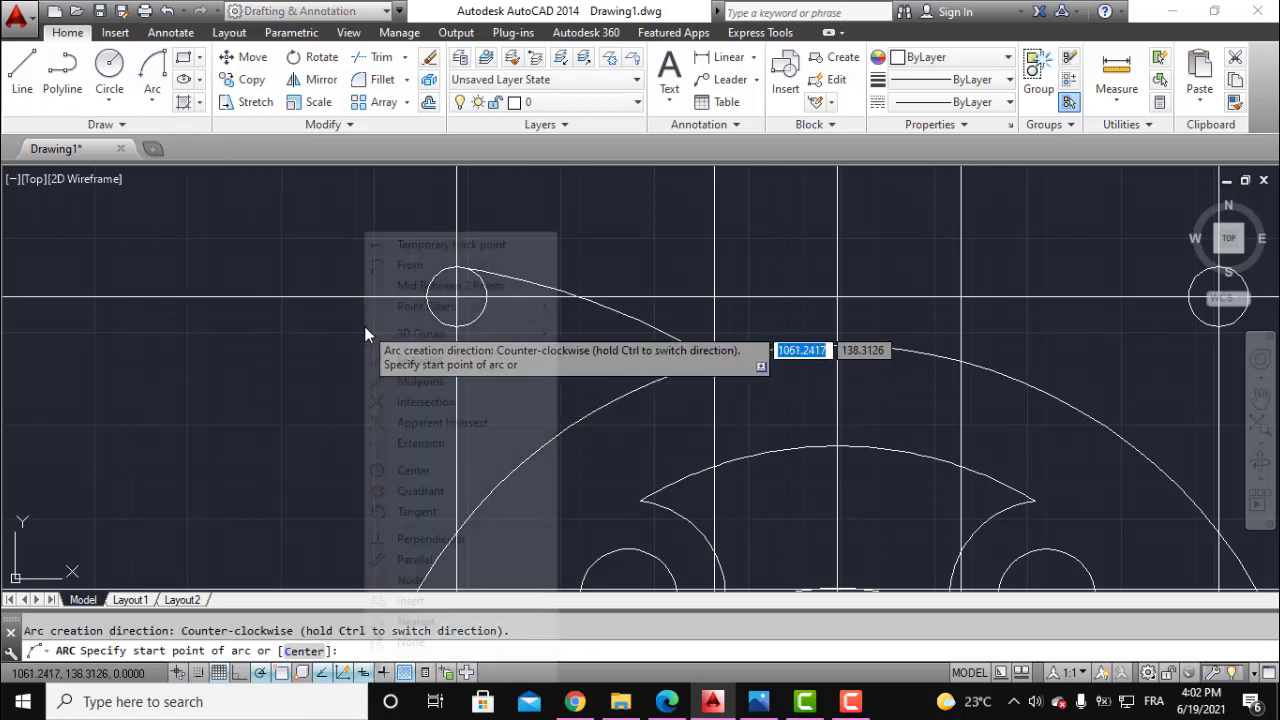
left_click(416, 511)
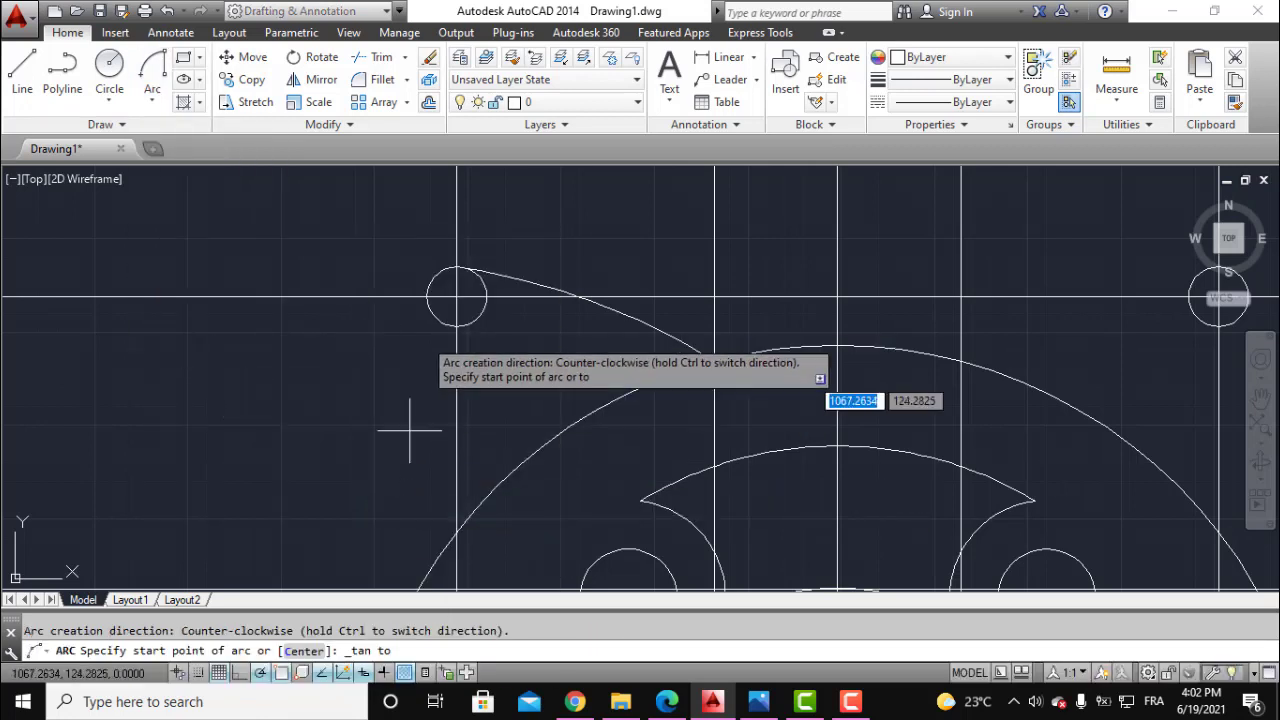
left_click(426, 297)
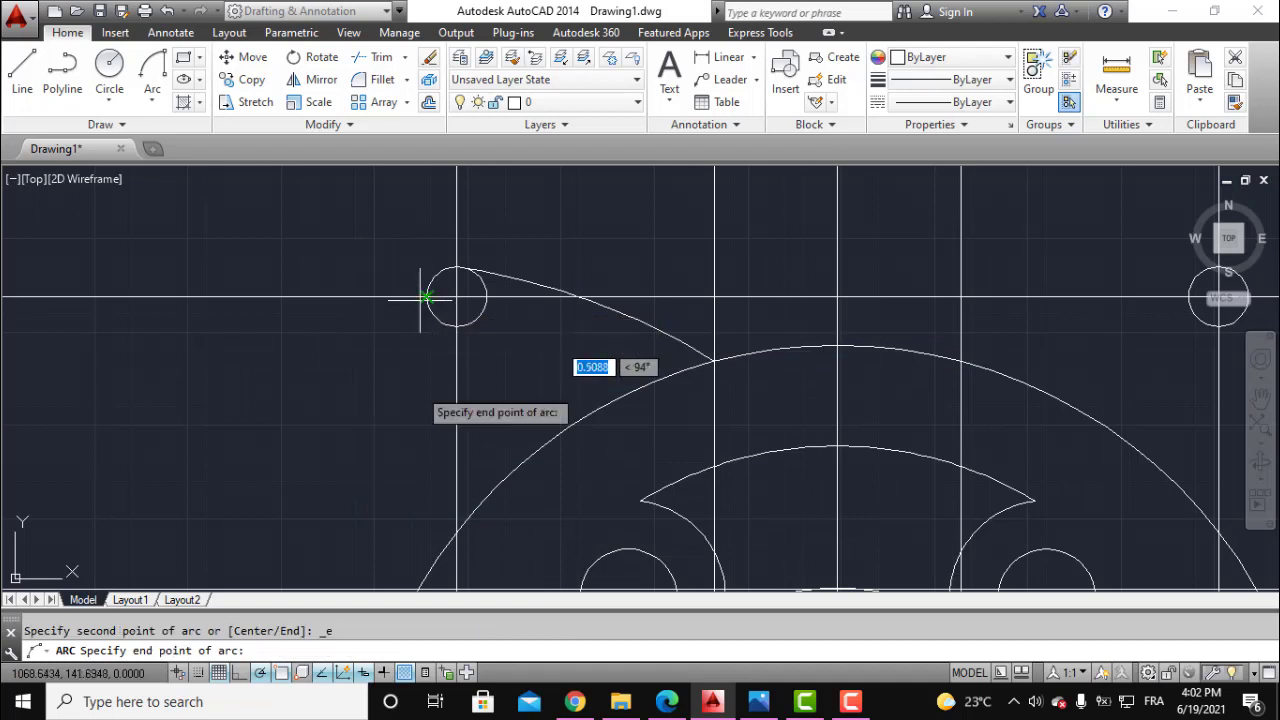
left_click(456, 533)
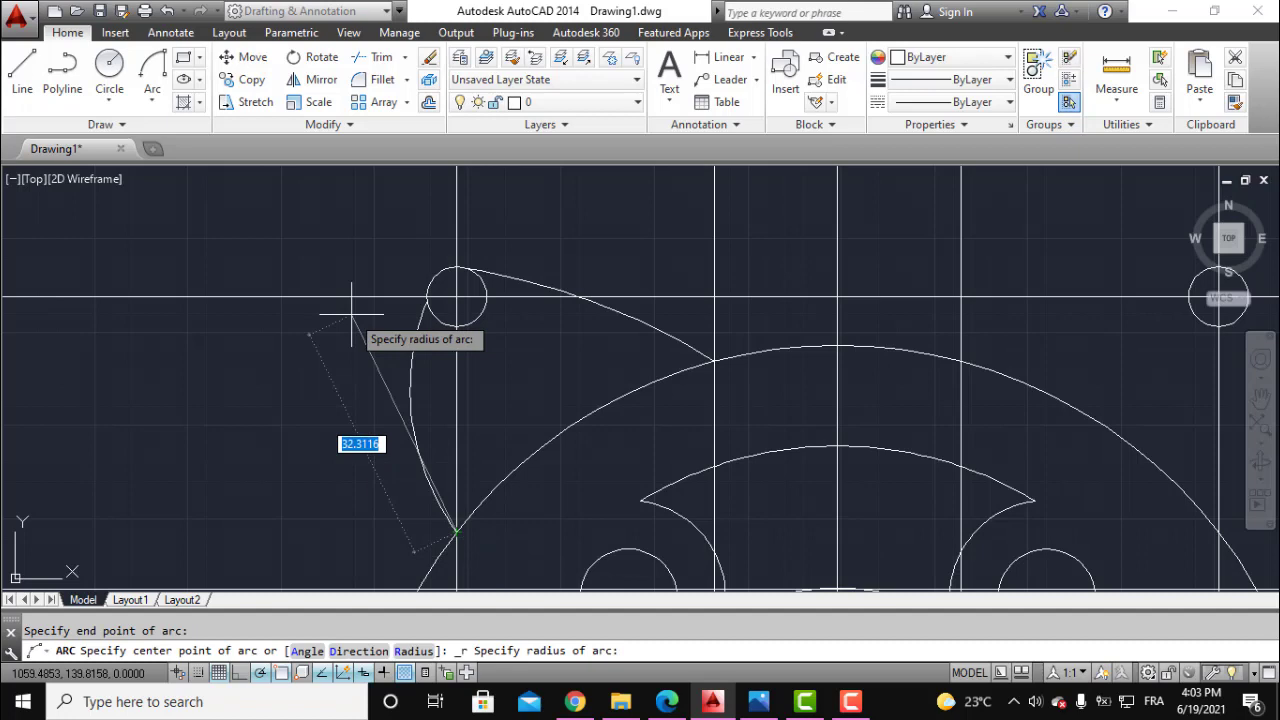
type("120")
key("Return")
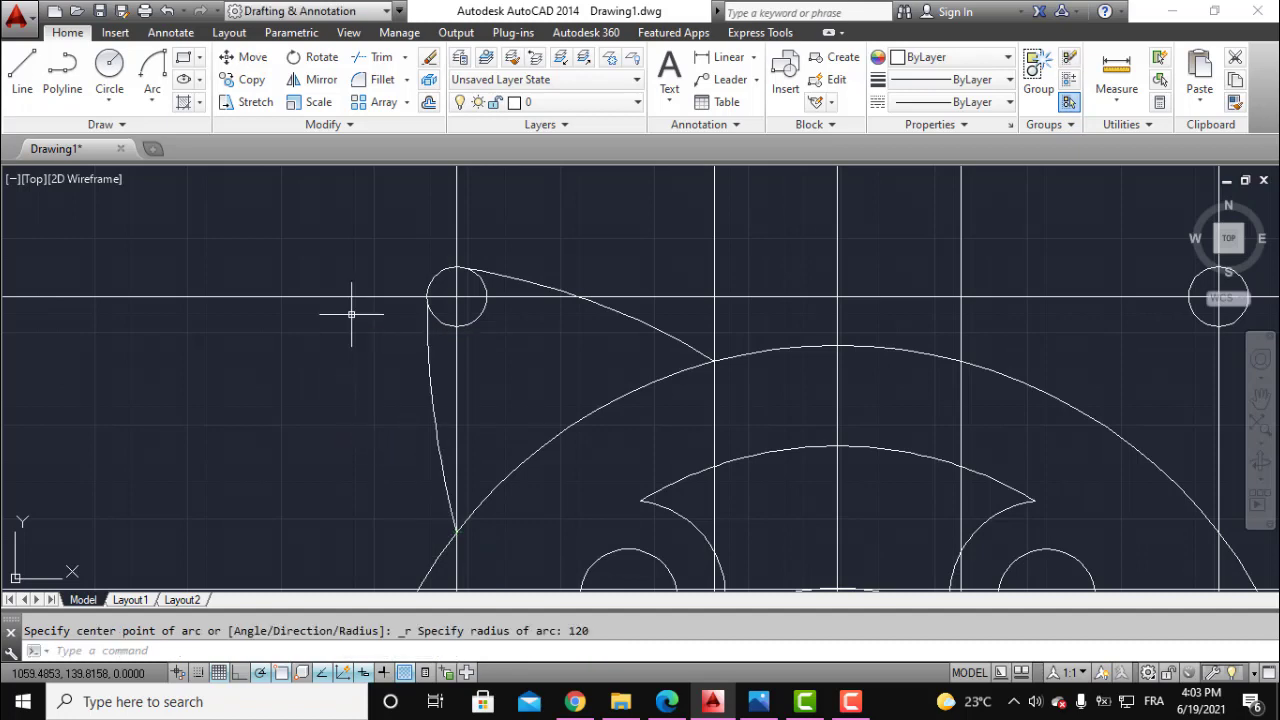
scroll(351, 314, "down", 2)
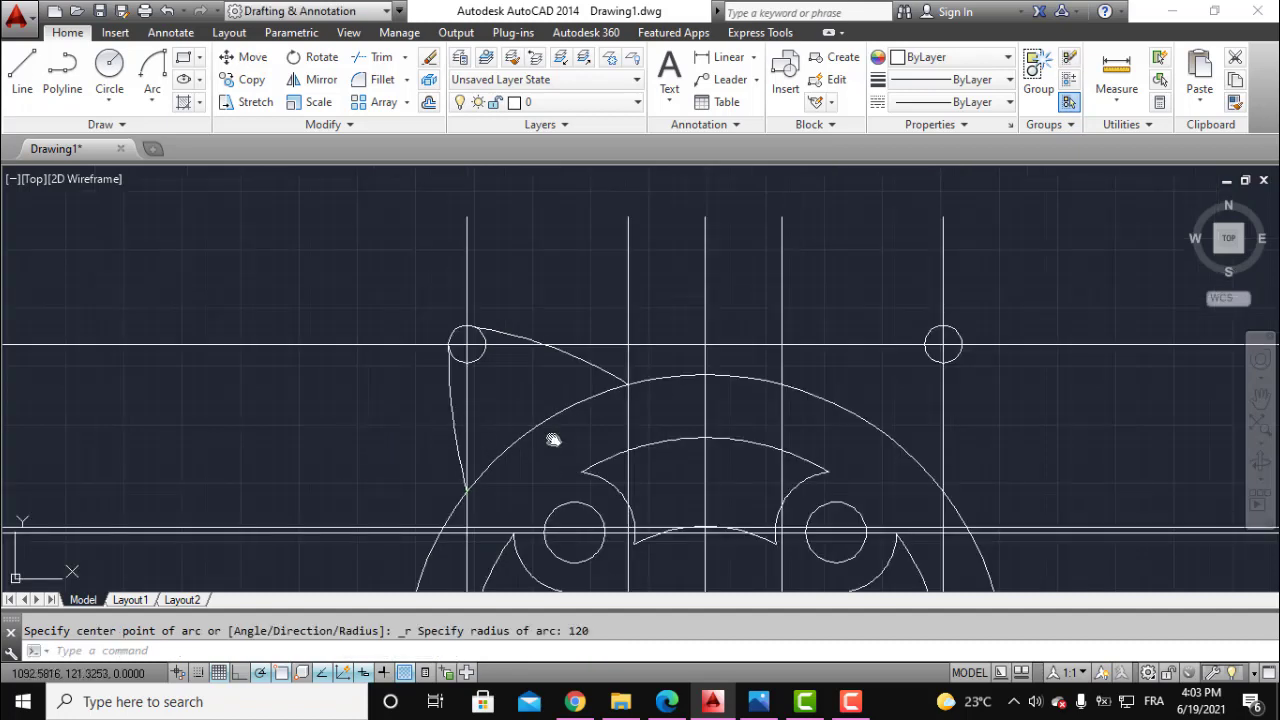
middle_click_drag(553, 440, 445, 372)
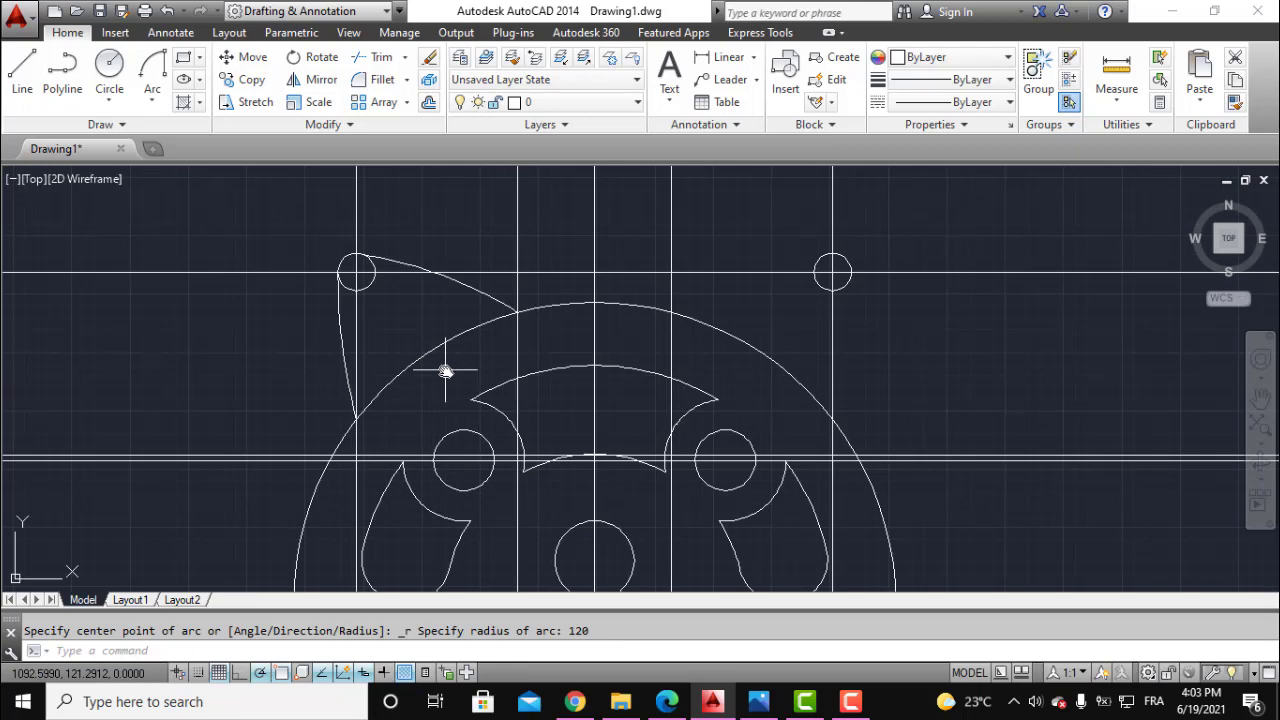
middle_click_drag(608, 388, 506, 389)
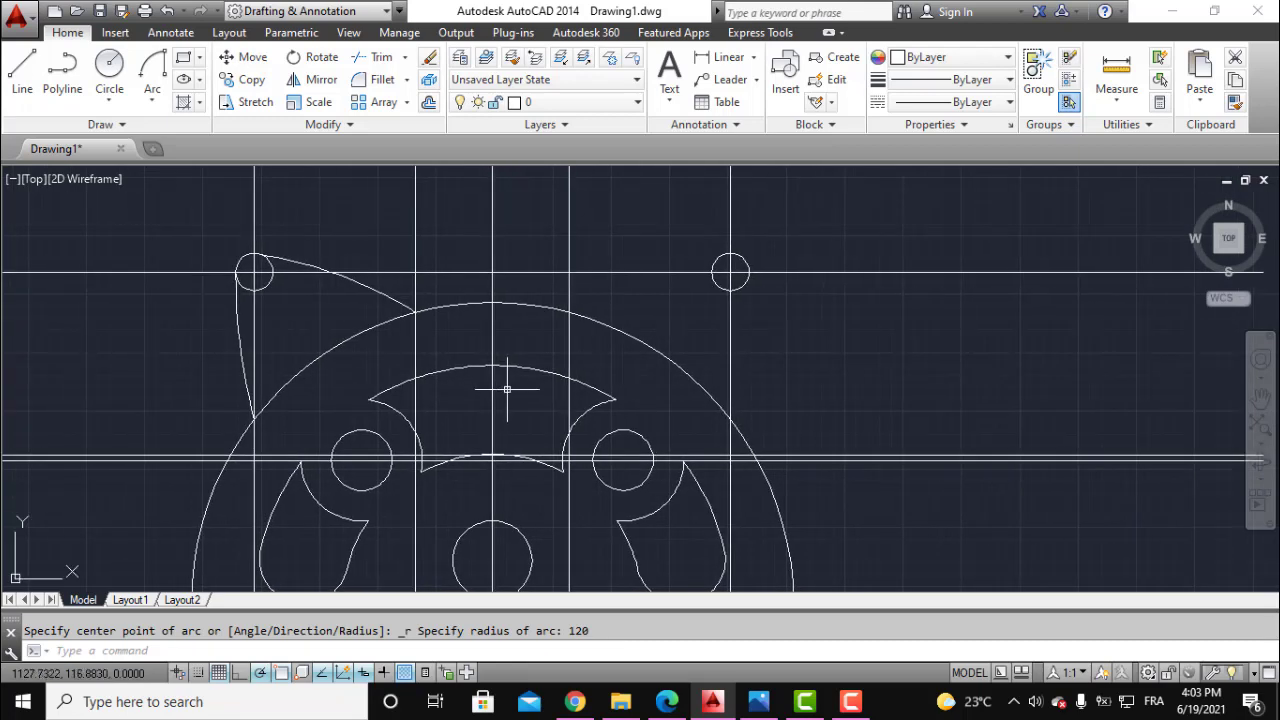
left_click(152, 100)
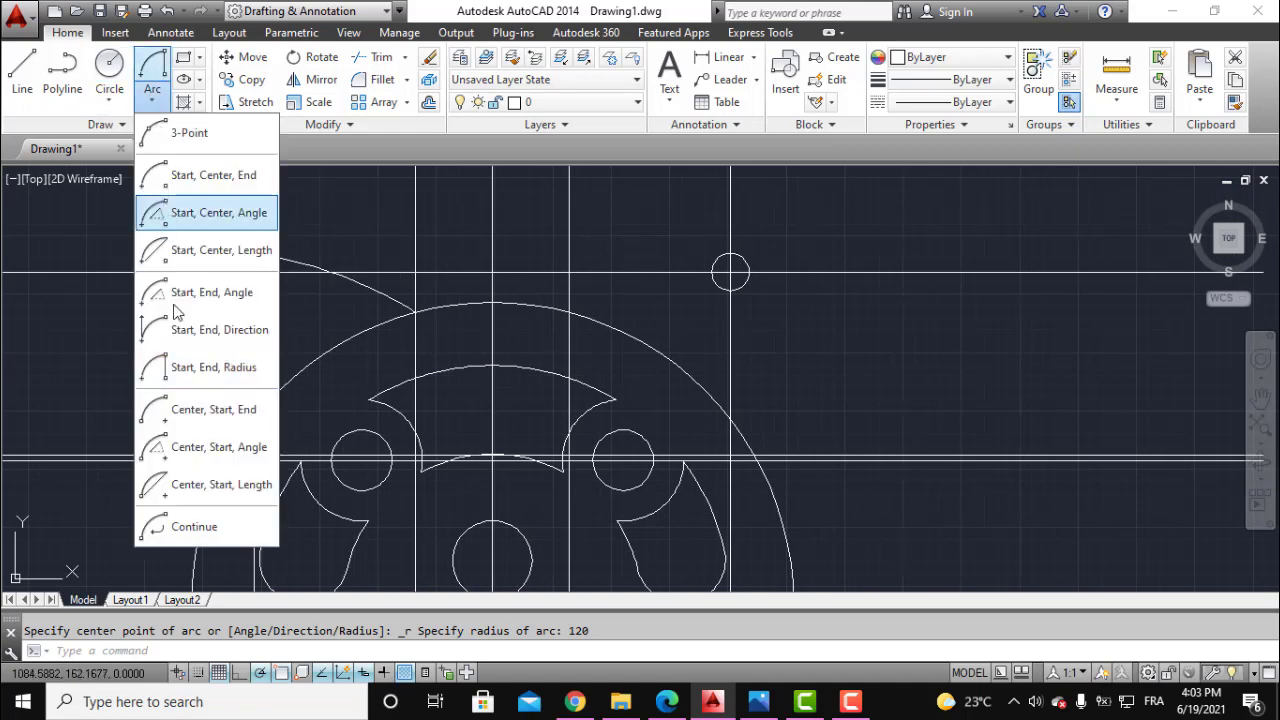
left_click(197, 374)
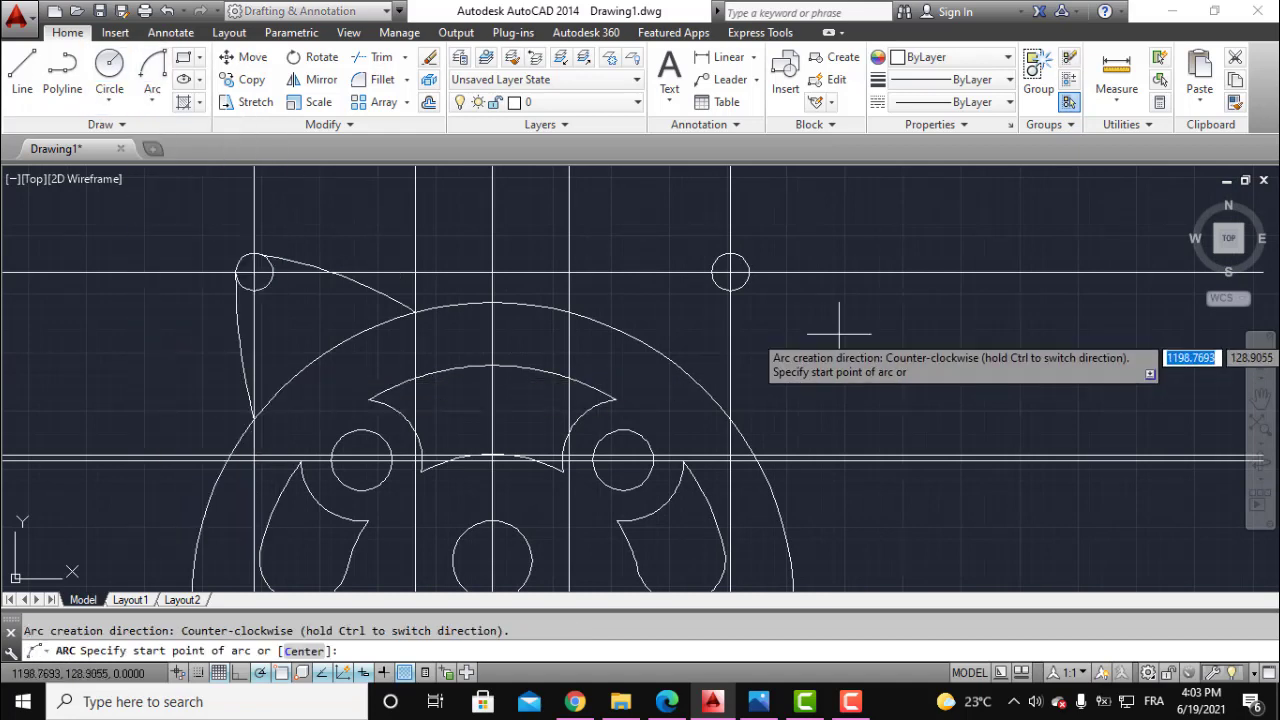
mouse_move(837, 331)
middle_mouse_down()
mouse_move(790, 357)
mouse_move(769, 349)
middle_mouse_up()
scroll(769, 350, "up", 2)
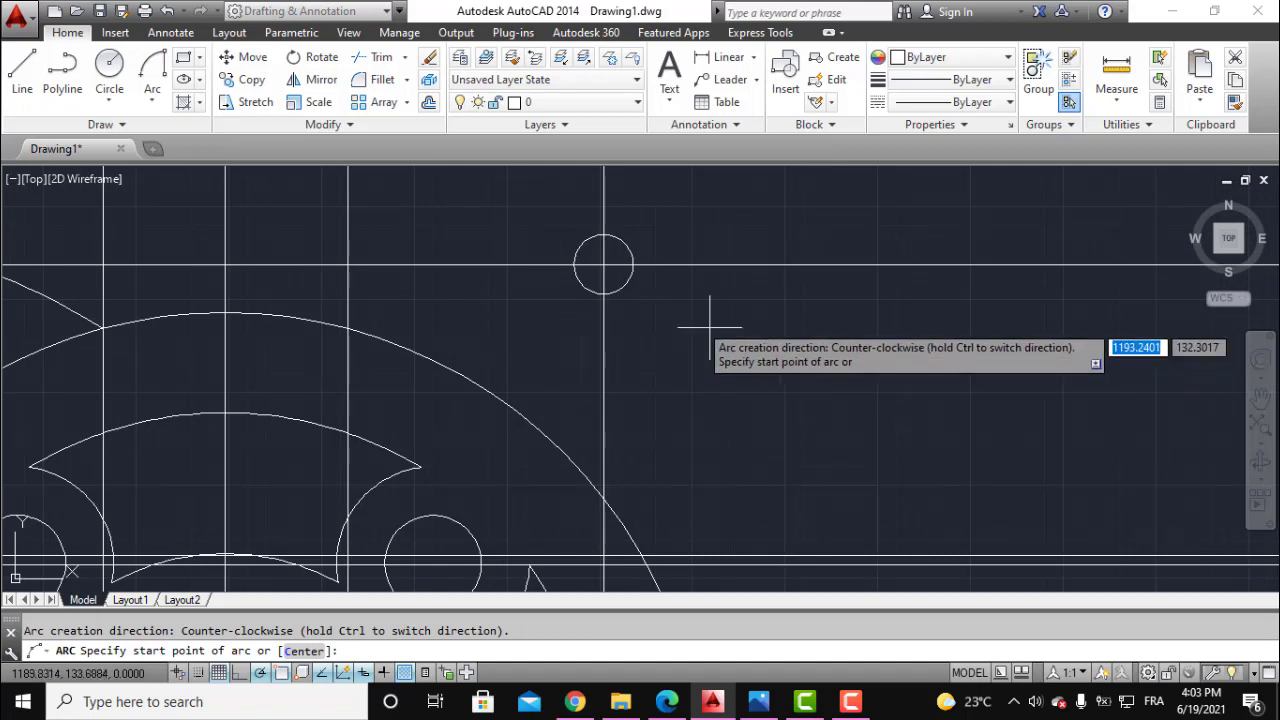
right_click(668, 304, "shift")
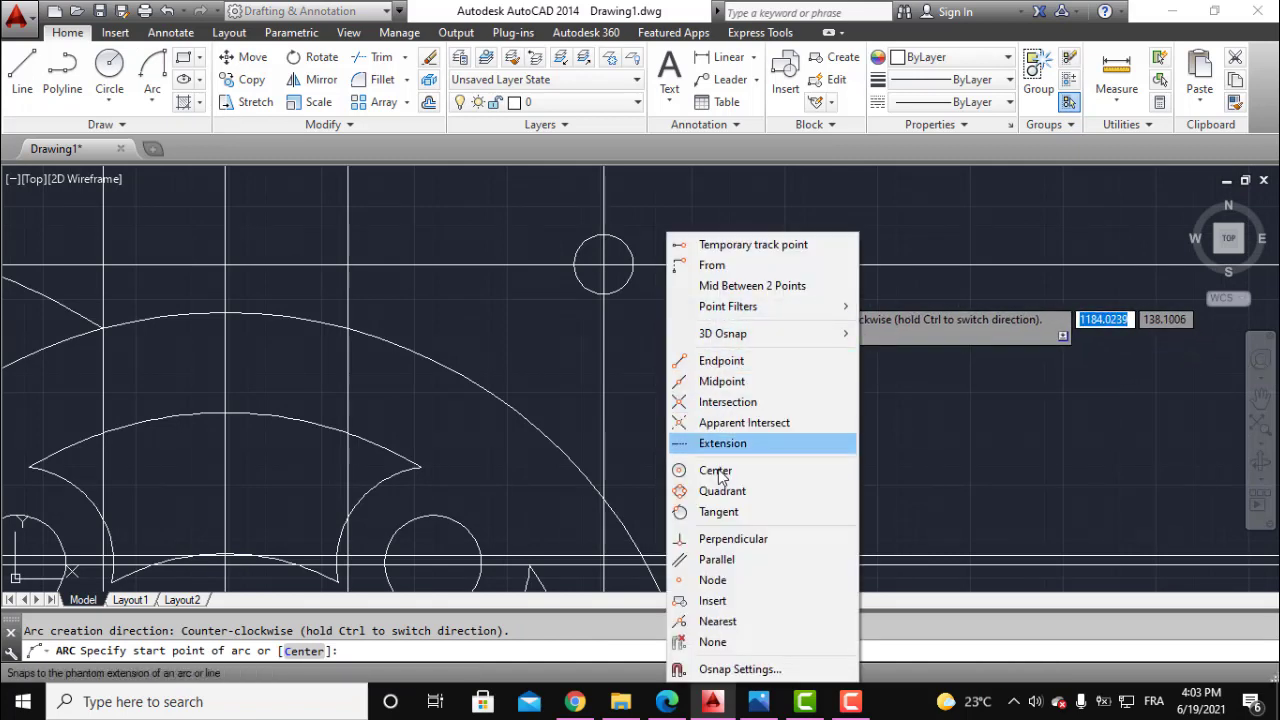
left_click(680, 511)
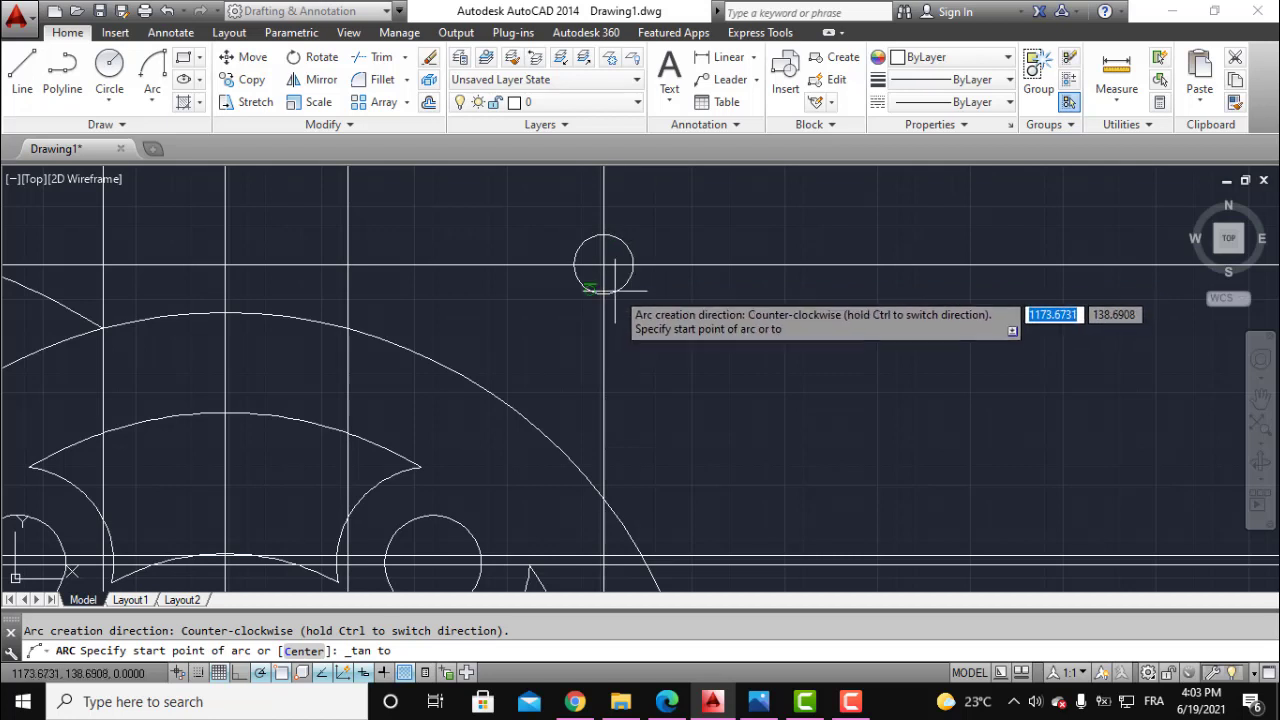
left_click(628, 272)
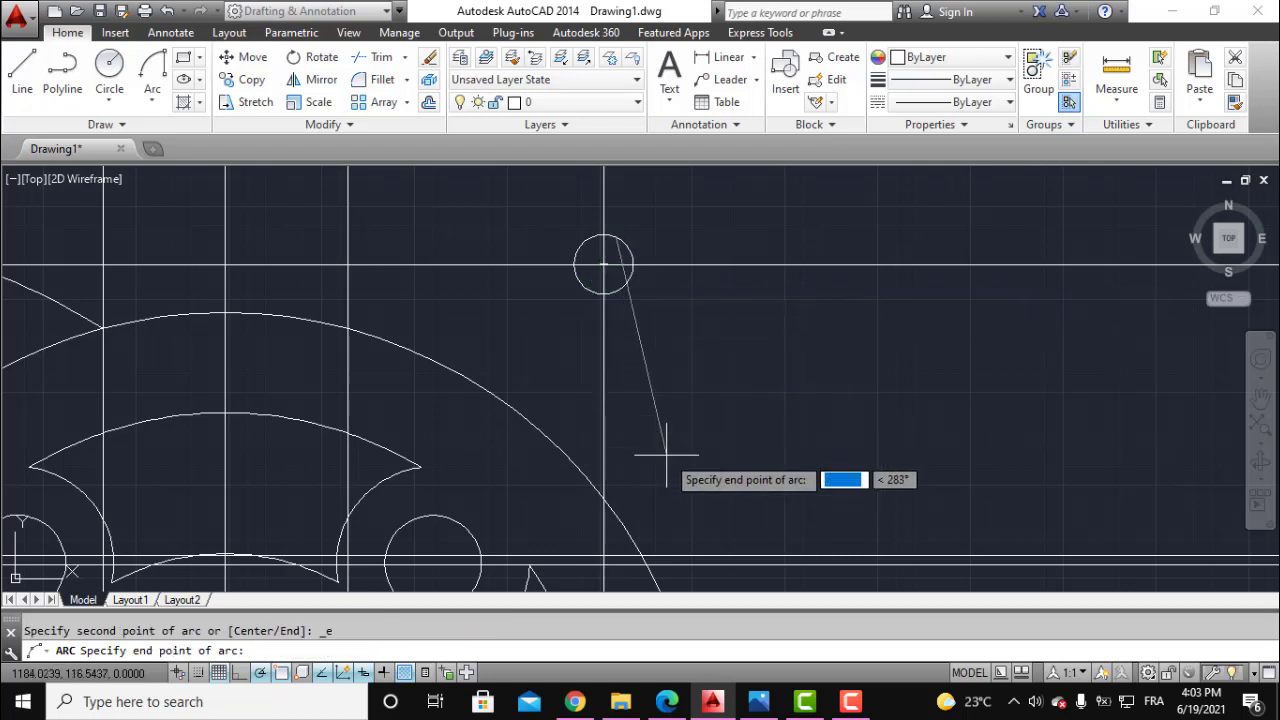
scroll(655, 455, "down", 2)
left_click(634, 482)
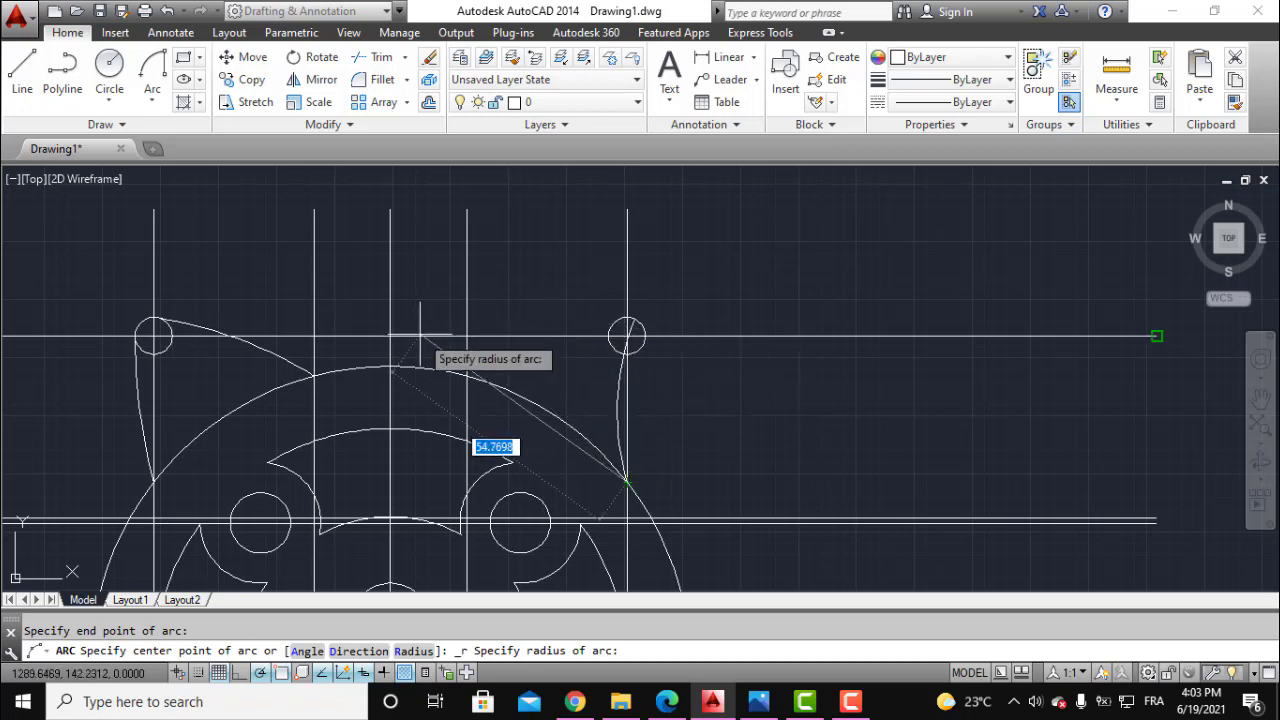
key("Escape")
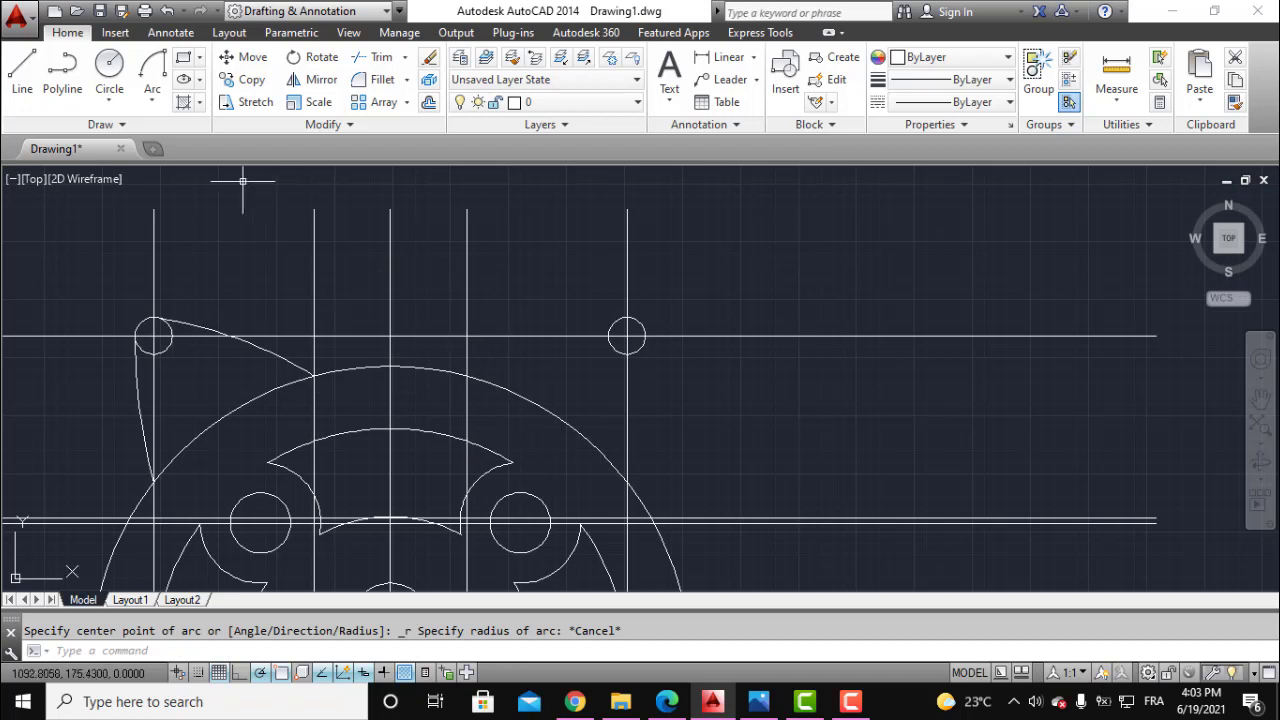
Try a start-end-radius arc of radius 120 from the outer circle's intersection with the rightmost vertical line, ending tangent to the right ear tip circle.
left_click(152, 101)
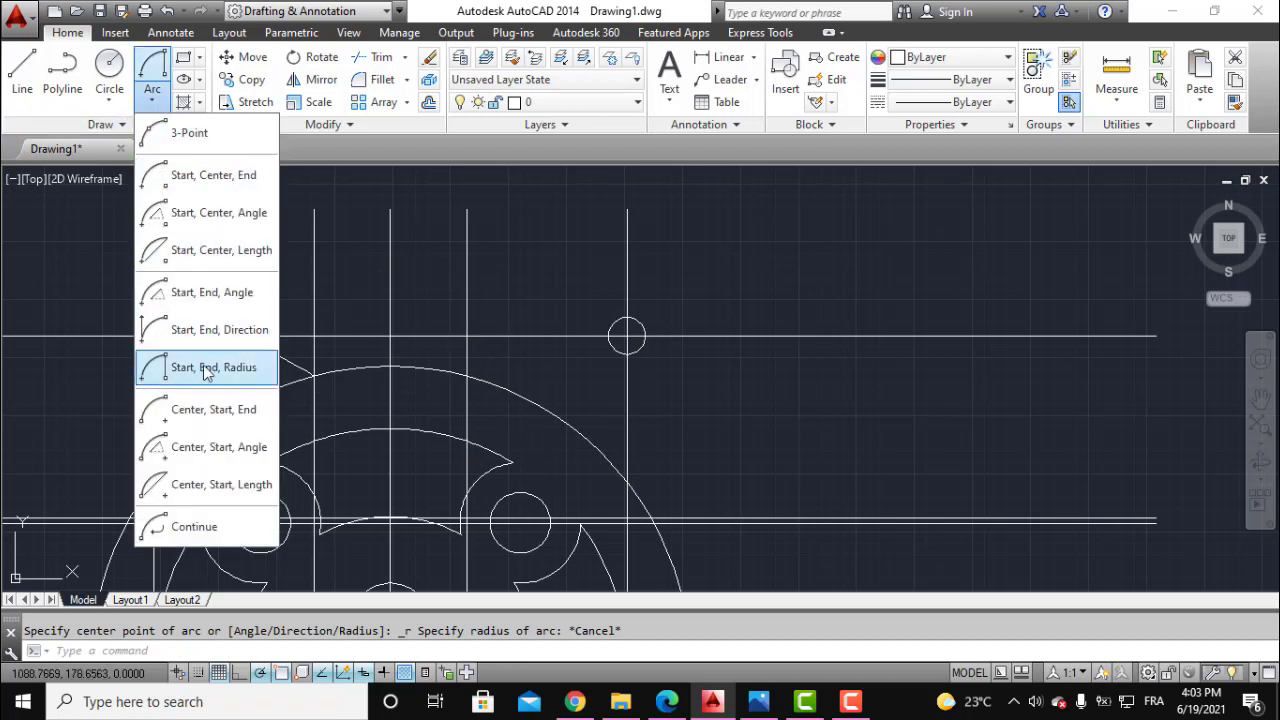
left_click(180, 366)
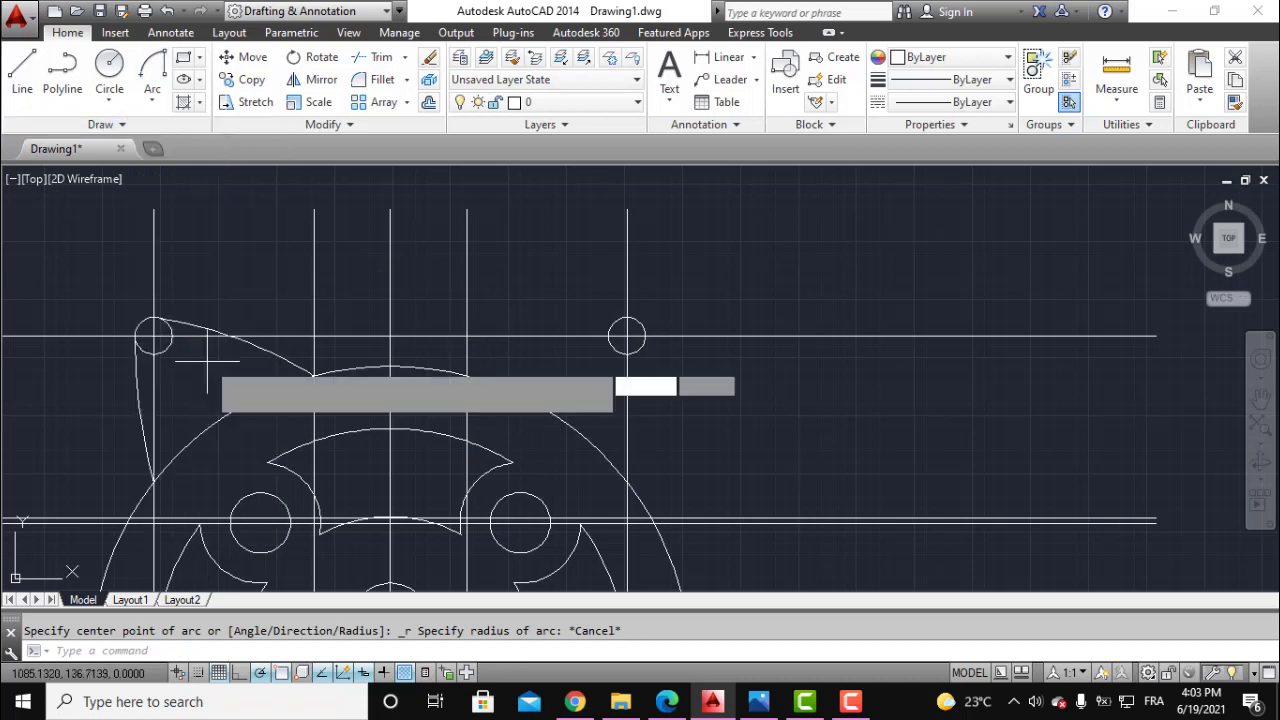
left_click(627, 482)
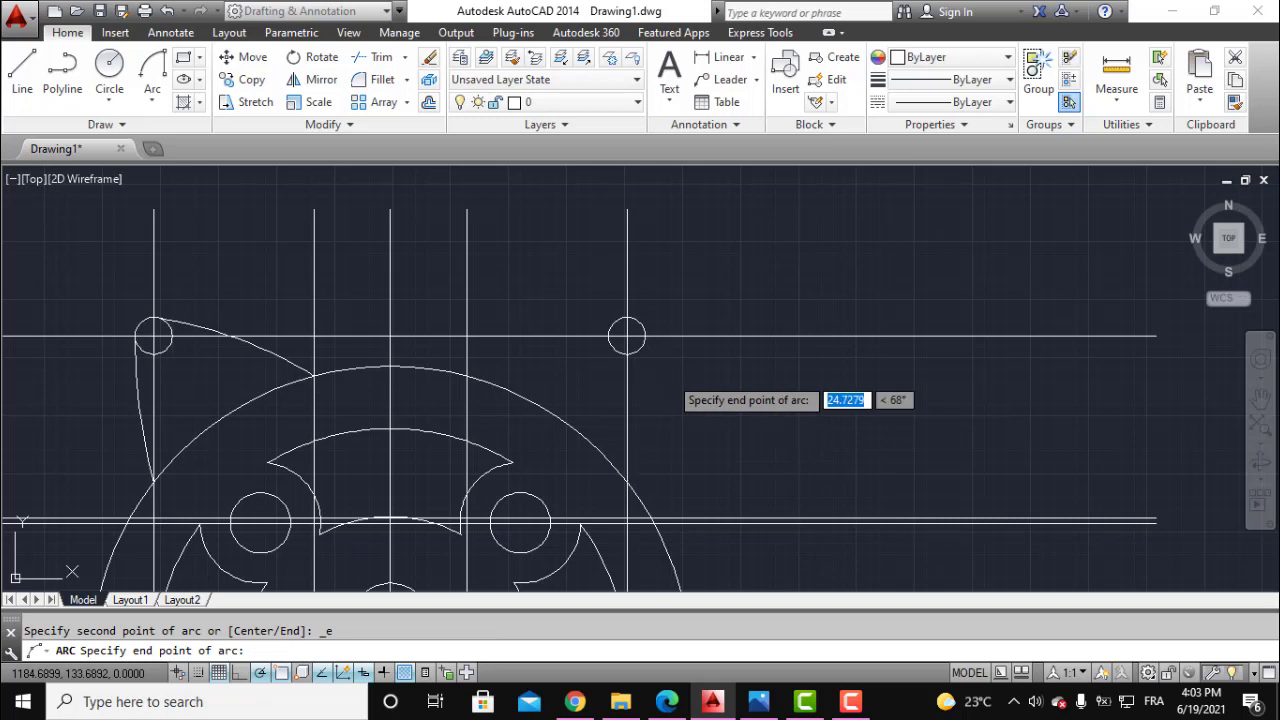
right_click(672, 395, "shift")
left_click(700, 429)
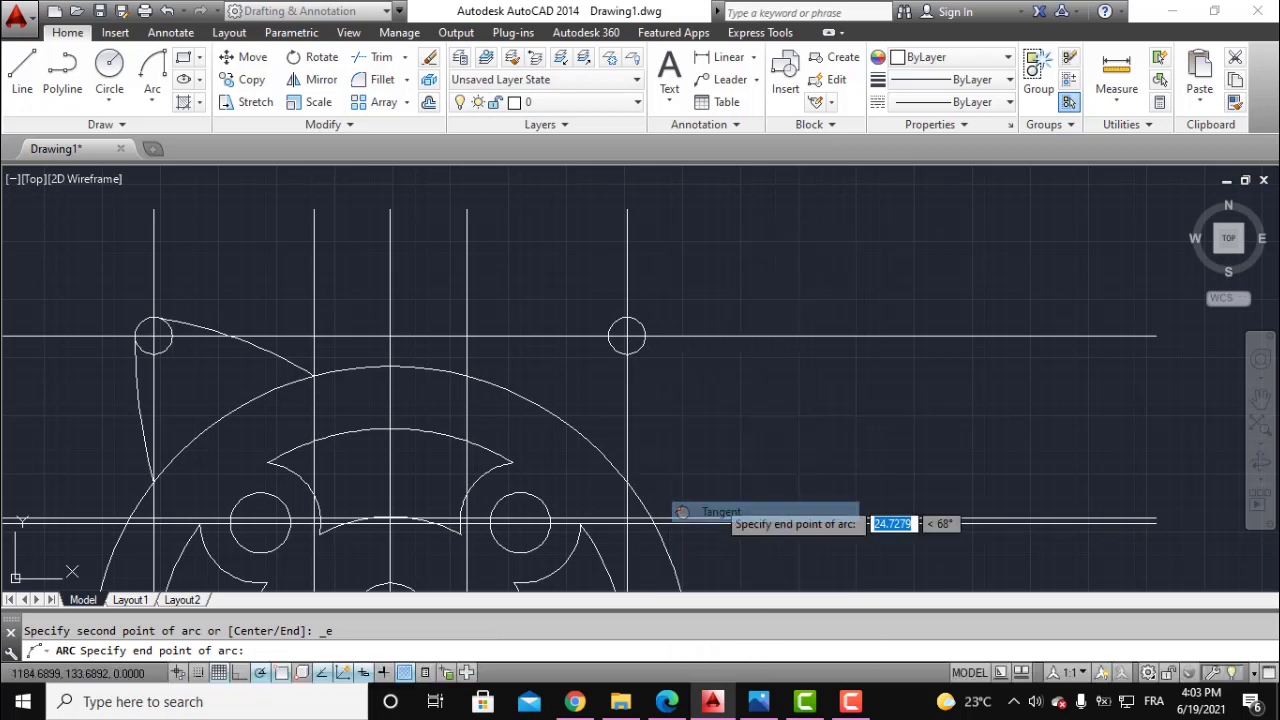
left_click(643, 344)
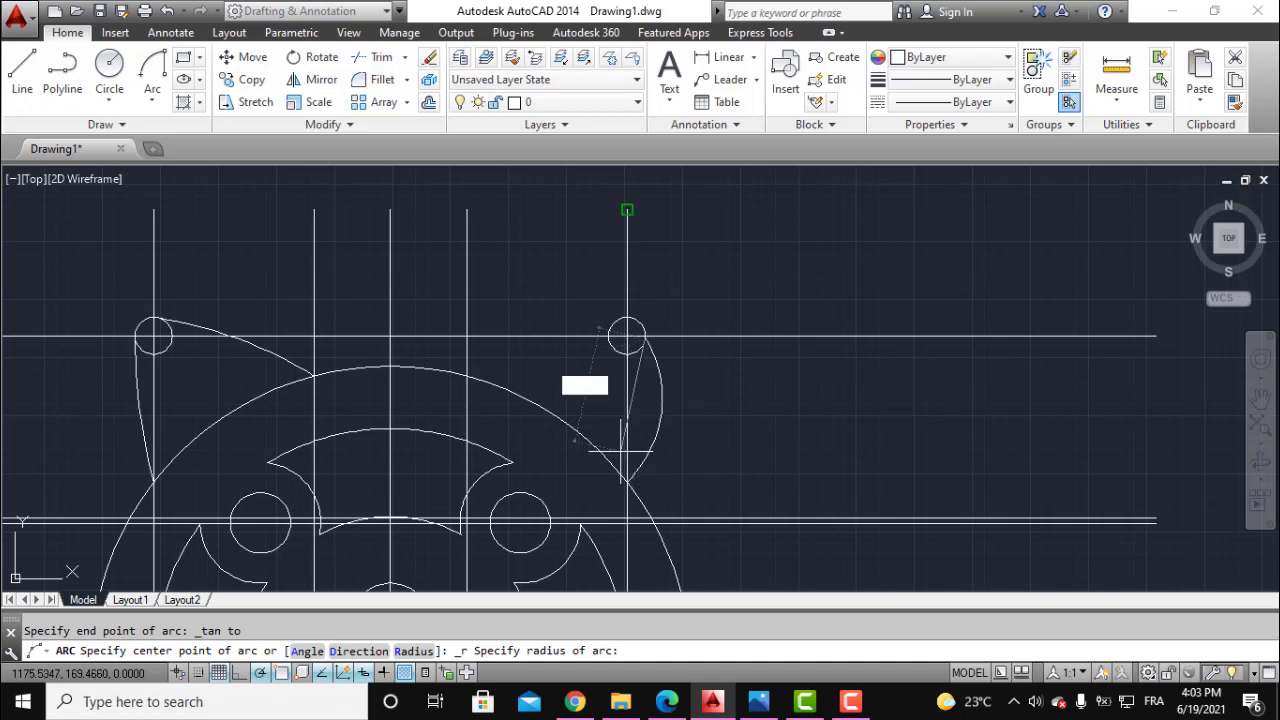
type("120")
key("Return")
Inspect where the arc meets the right ear tip circle and erase the arc.
scroll(626, 368, "up", 10)
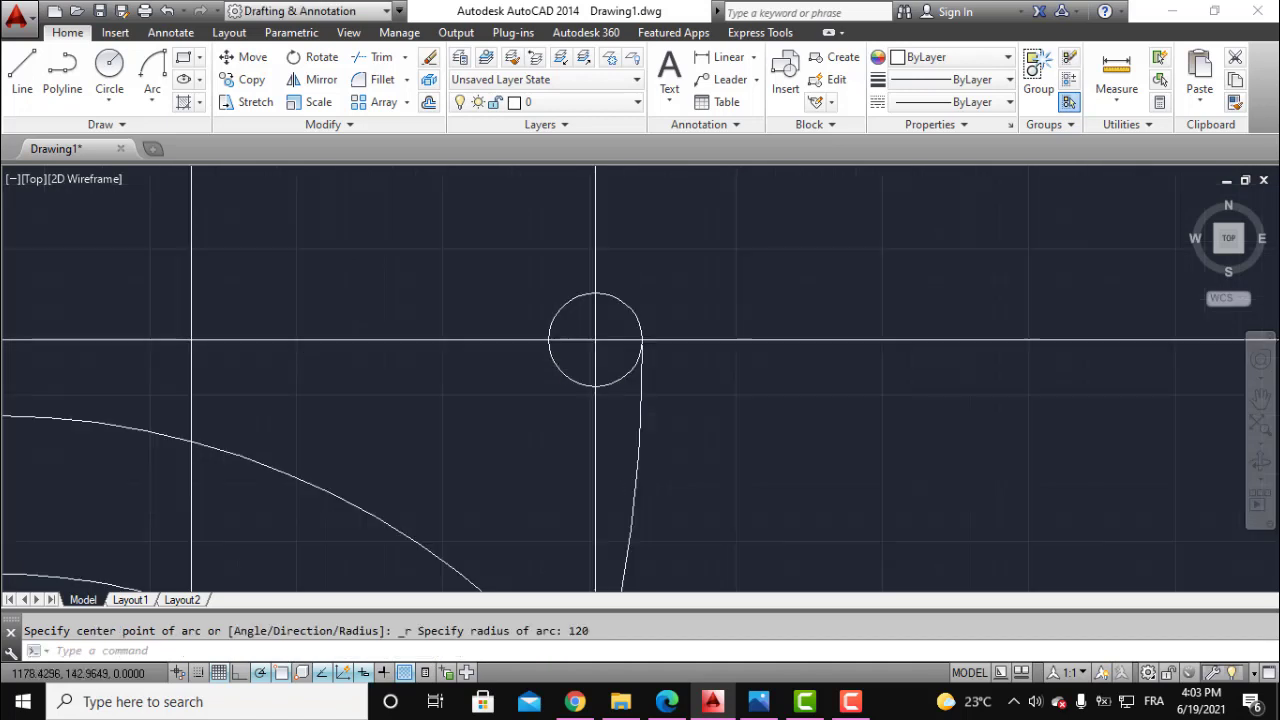
scroll(656, 385, "down", 8)
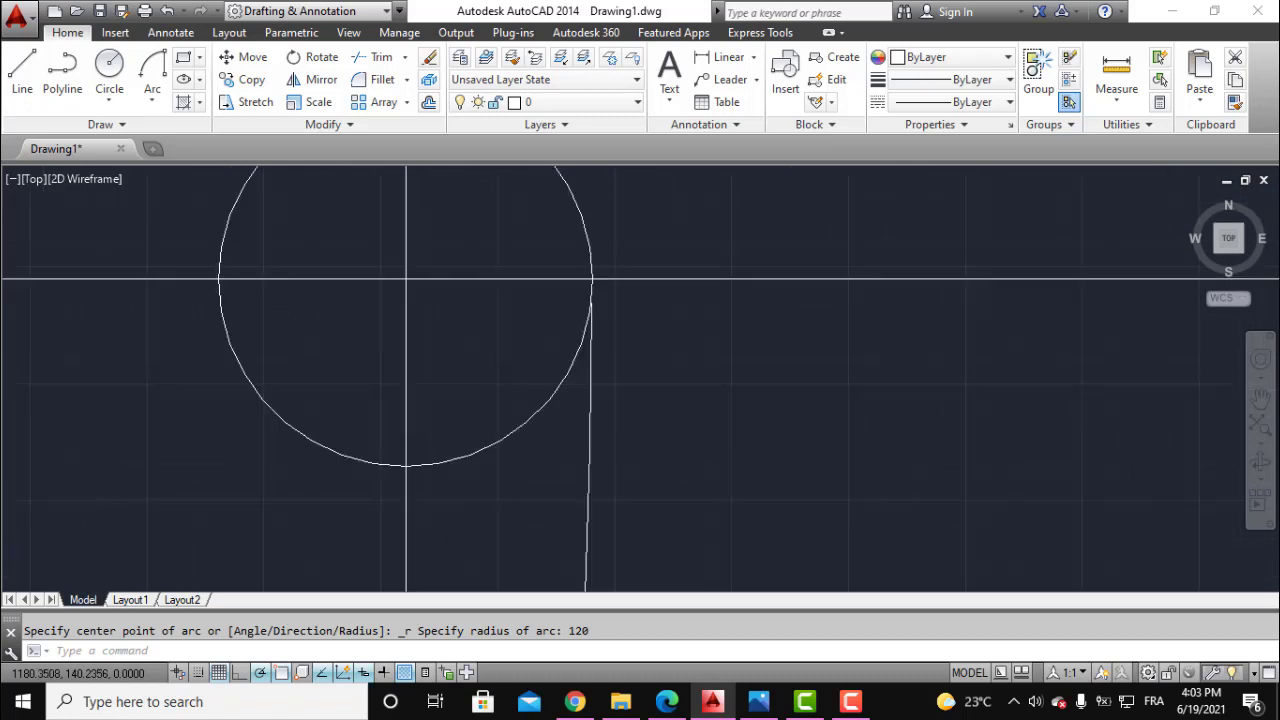
left_click(636, 434)
left_click(605, 461)
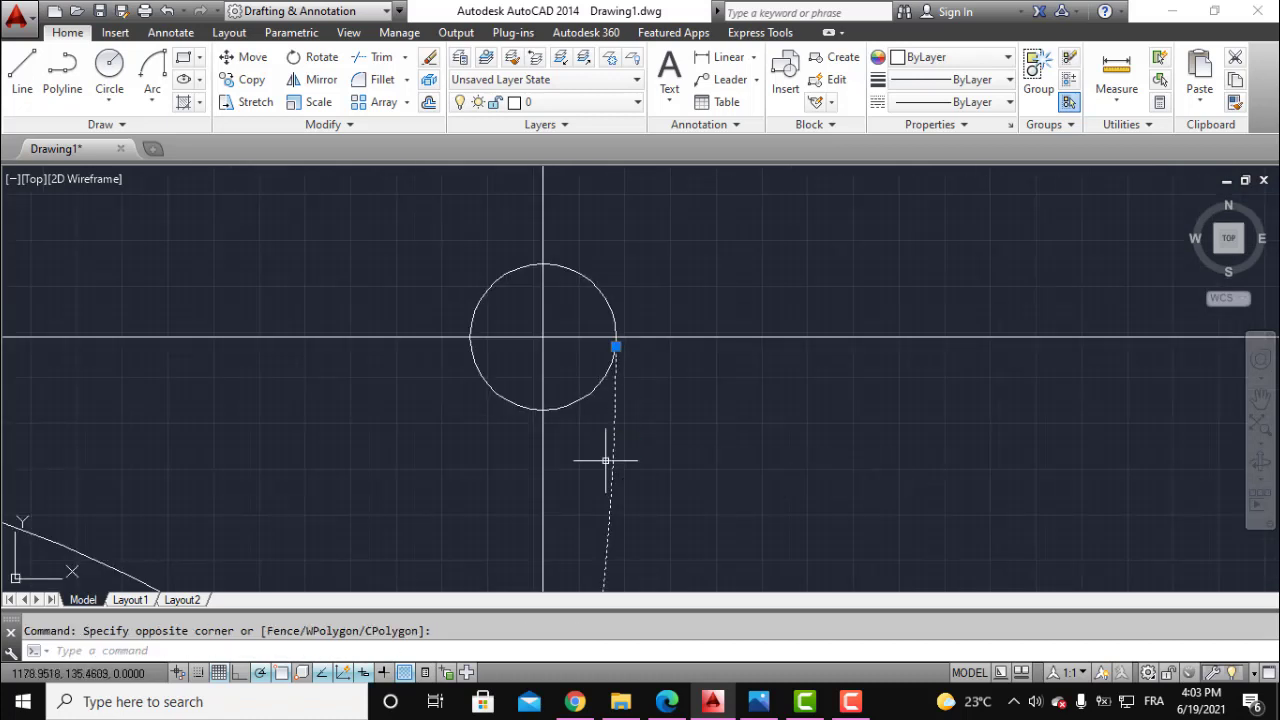
scroll(620, 403, "down", 4)
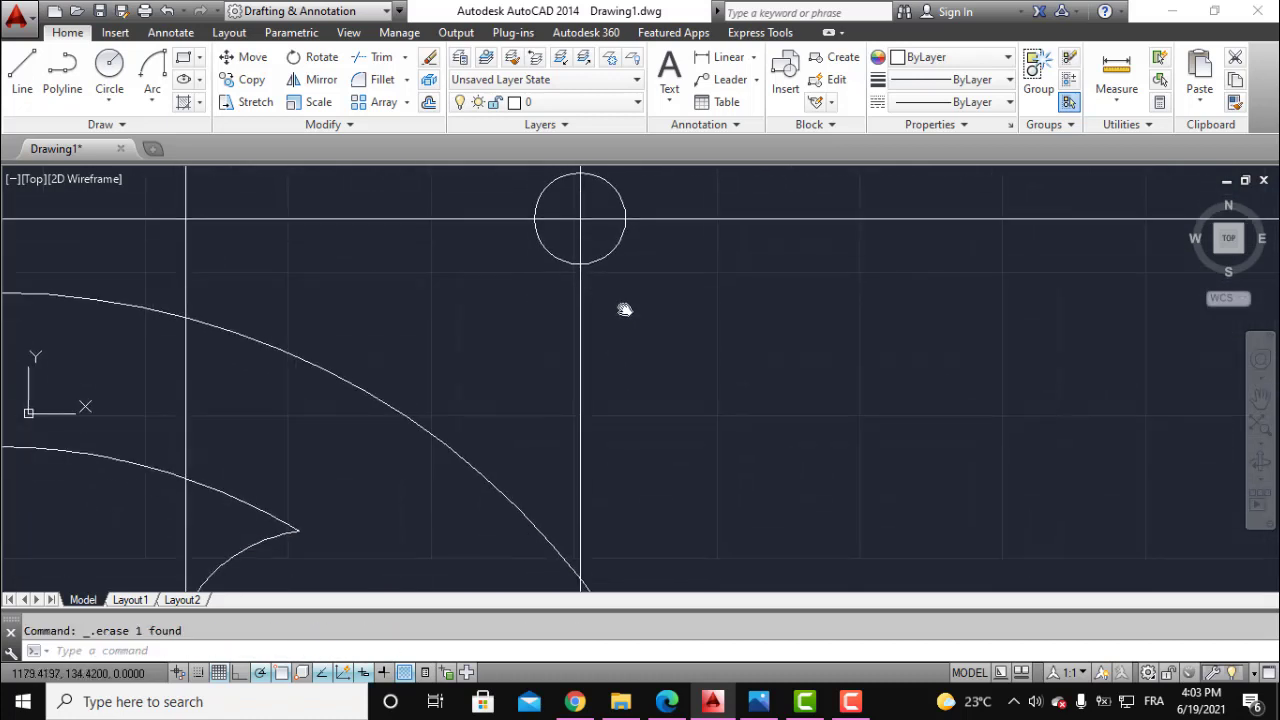
Redraw the right ear's outer side as a radius 120 start-end-radius arc from the outer circle's rightmost vertical line crossing, ending tangent to the tip circle.
left_click(151, 100)
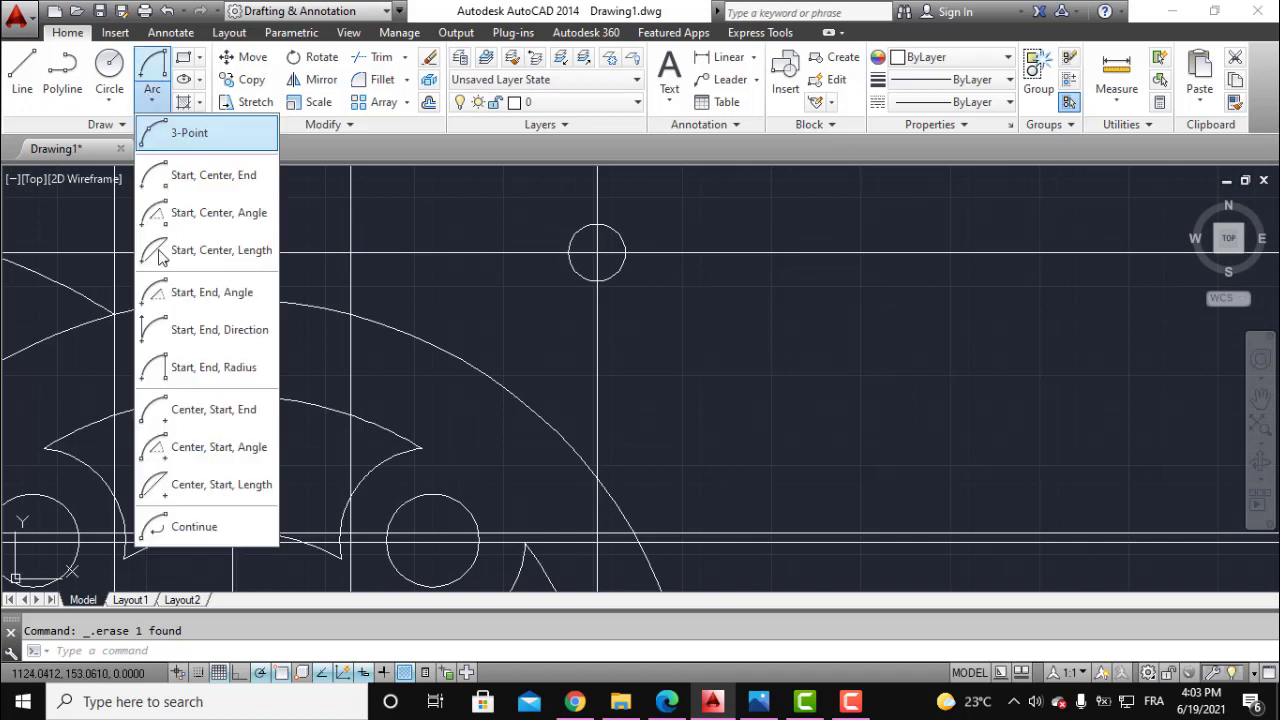
left_click(200, 370)
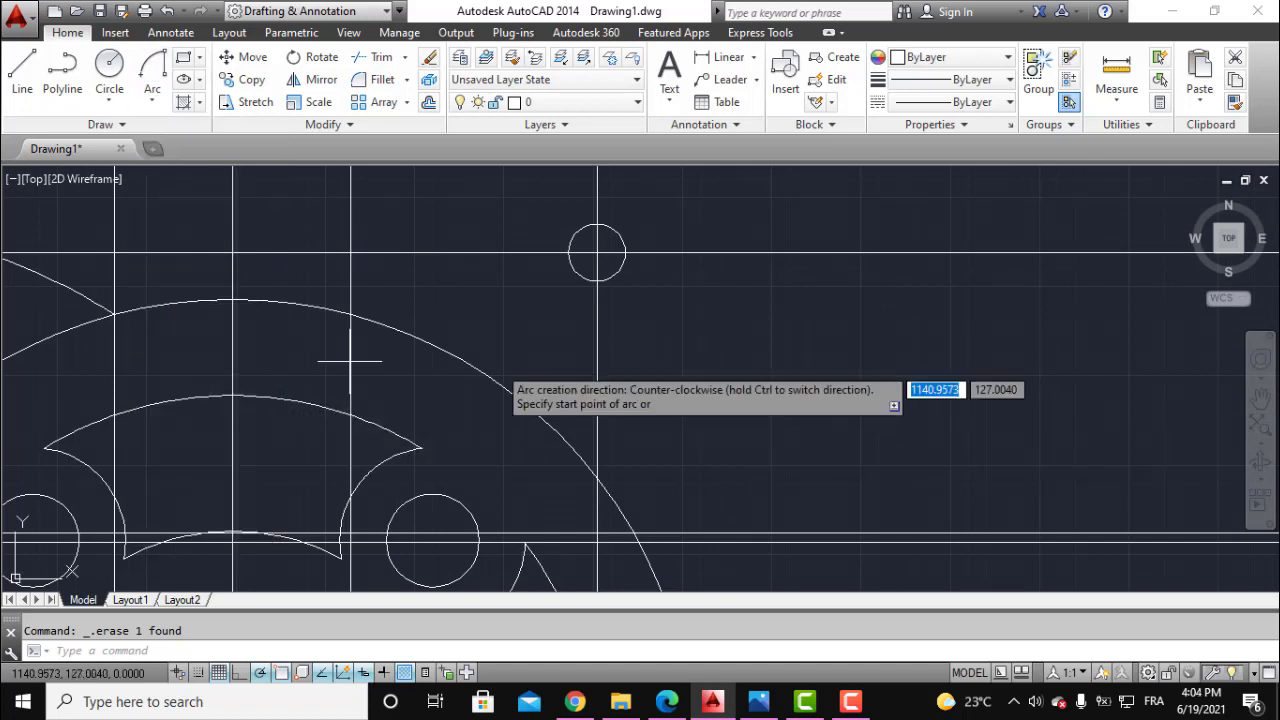
left_click(598, 480)
scroll(659, 257, "up", 2)
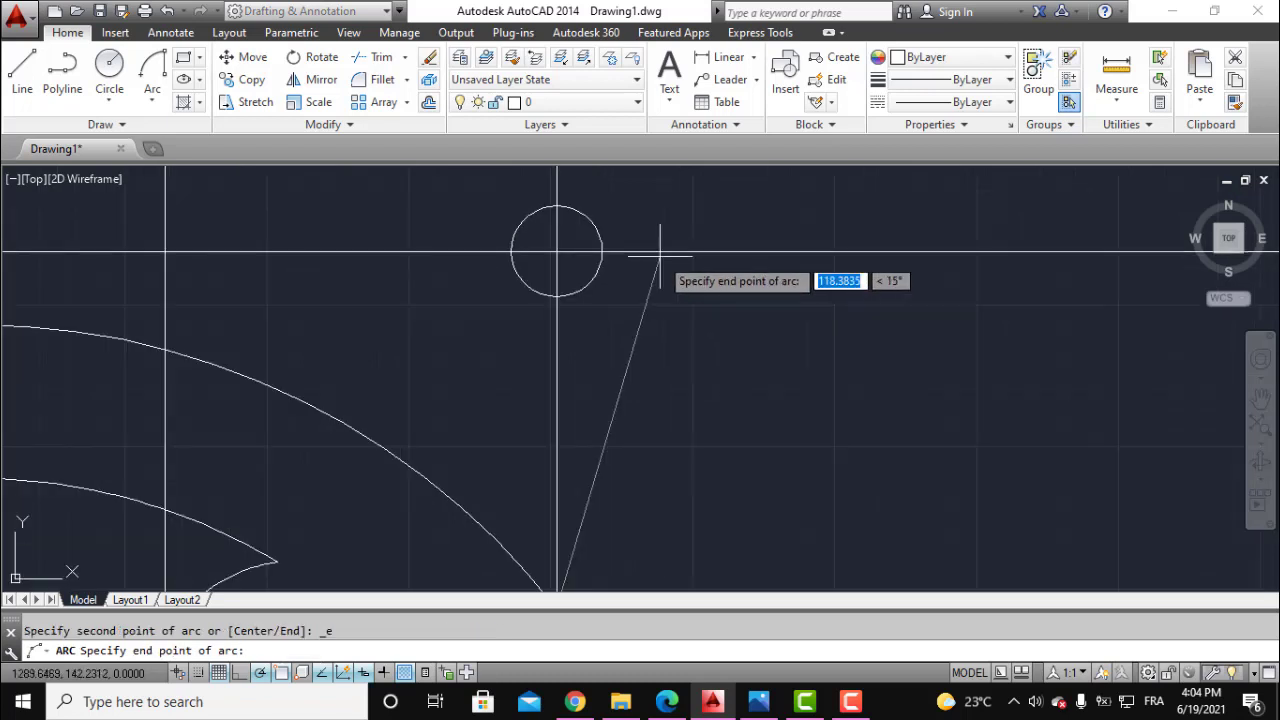
right_click(660, 235, "shift")
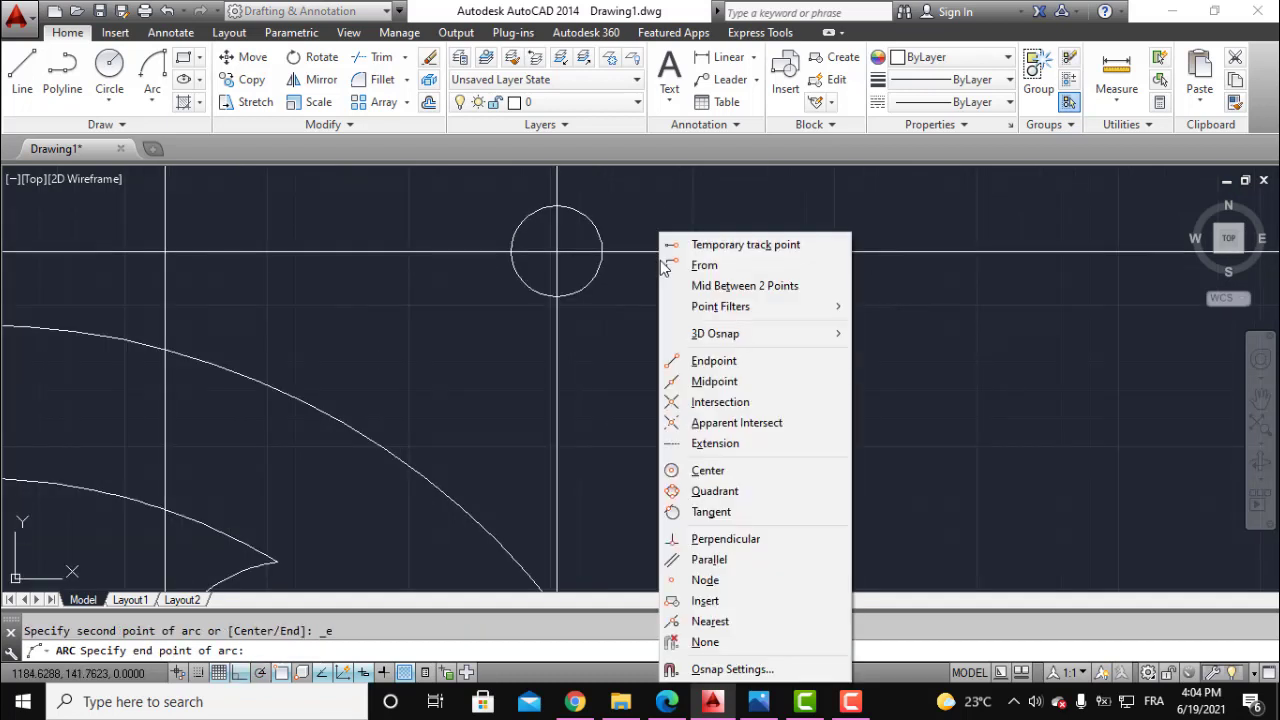
left_click(710, 512)
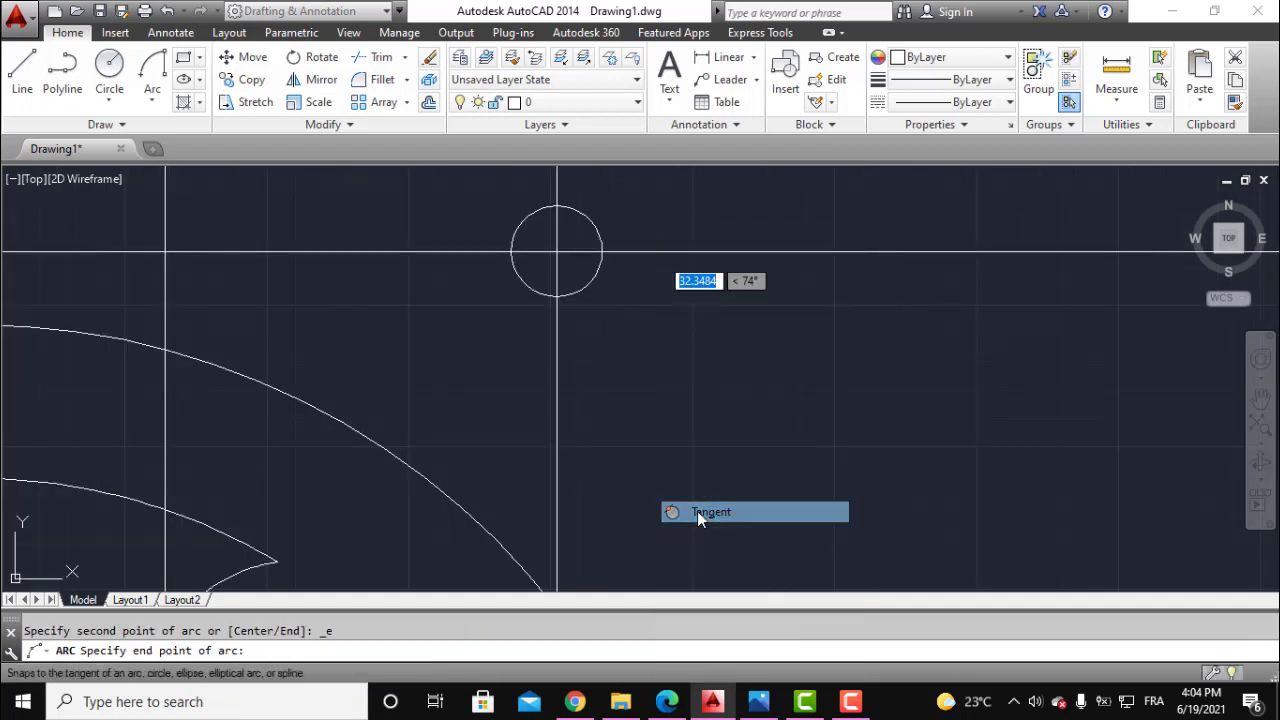
left_click(595, 219)
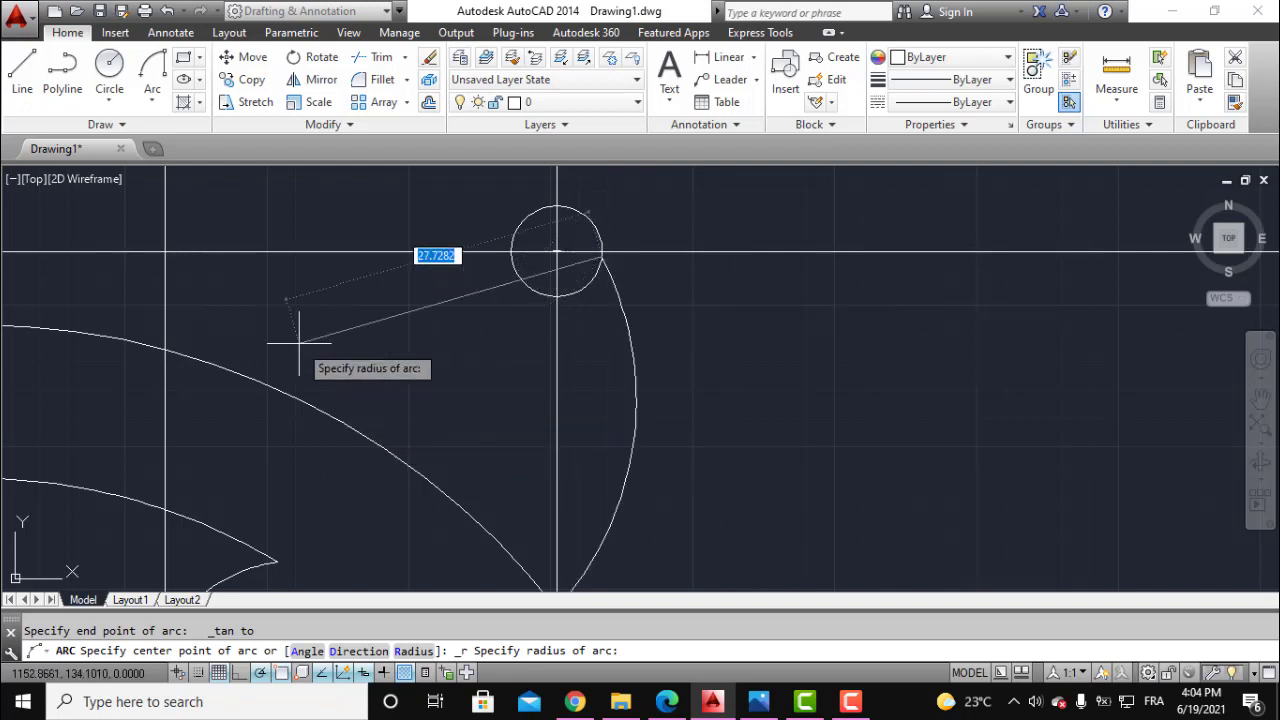
type("20")
key("Return")
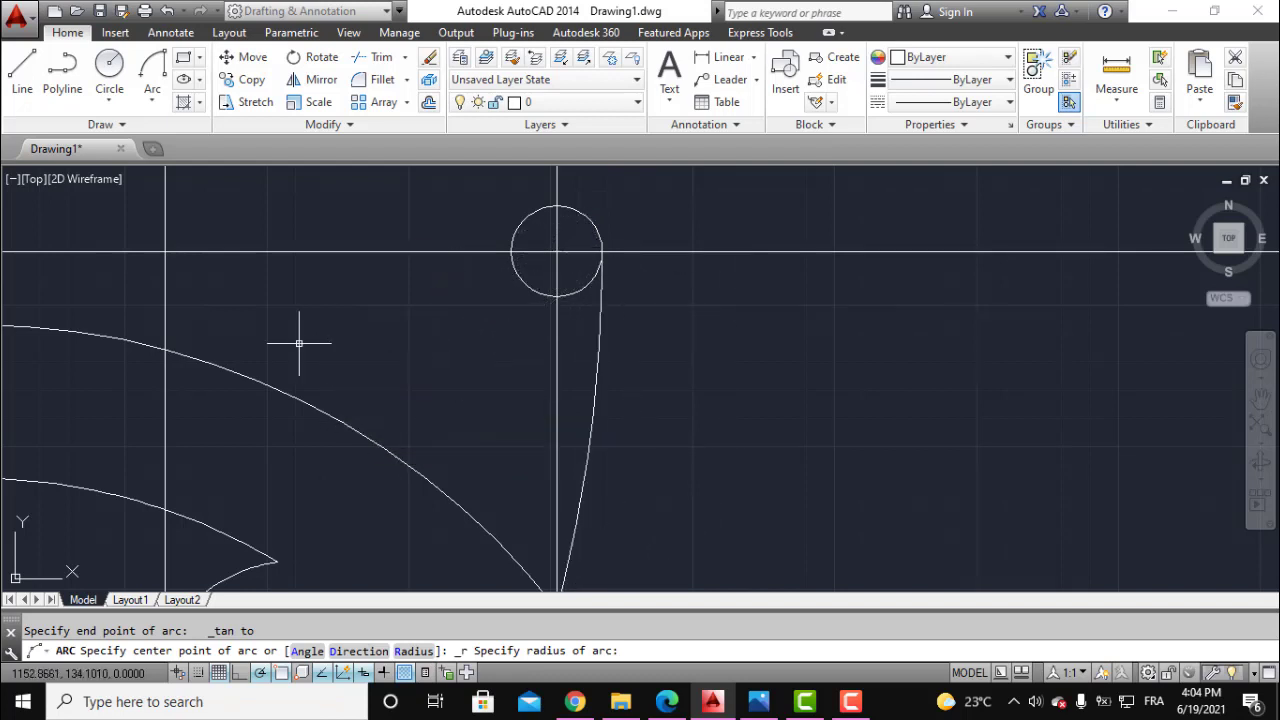
scroll(598, 249, "up", 6)
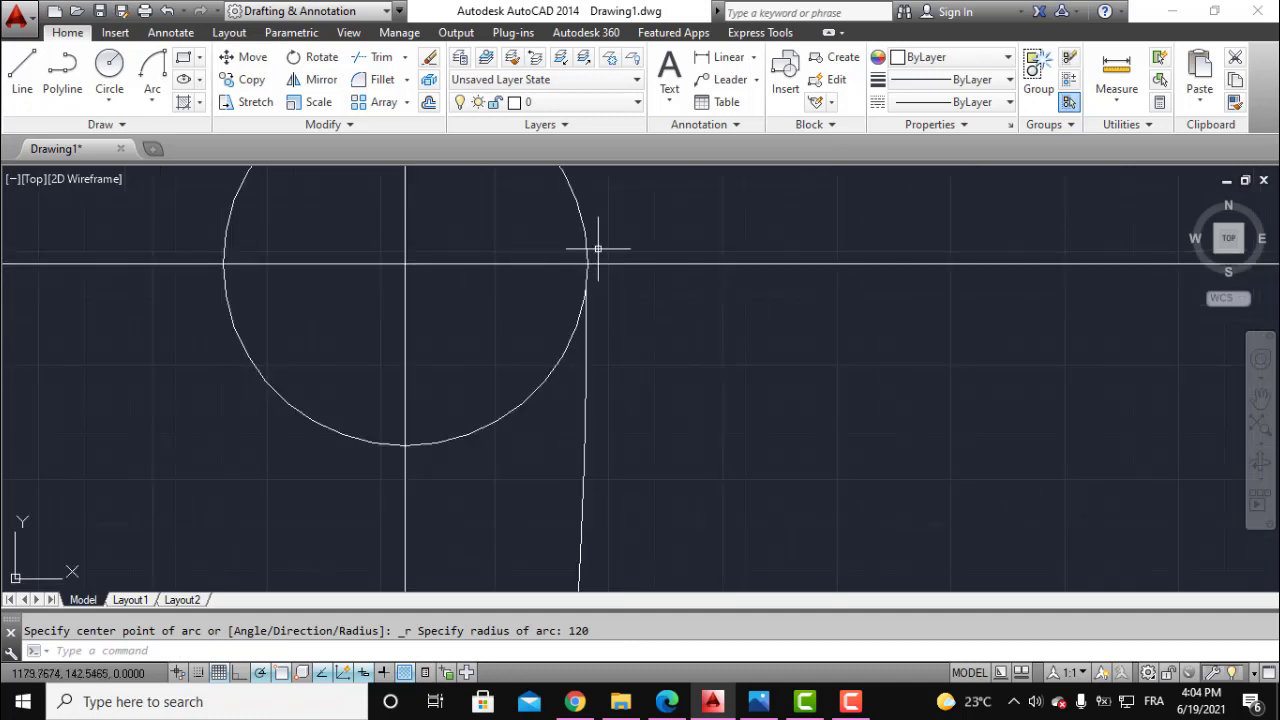
scroll(598, 300, "up", 5)
scroll(598, 300, "down", 3)
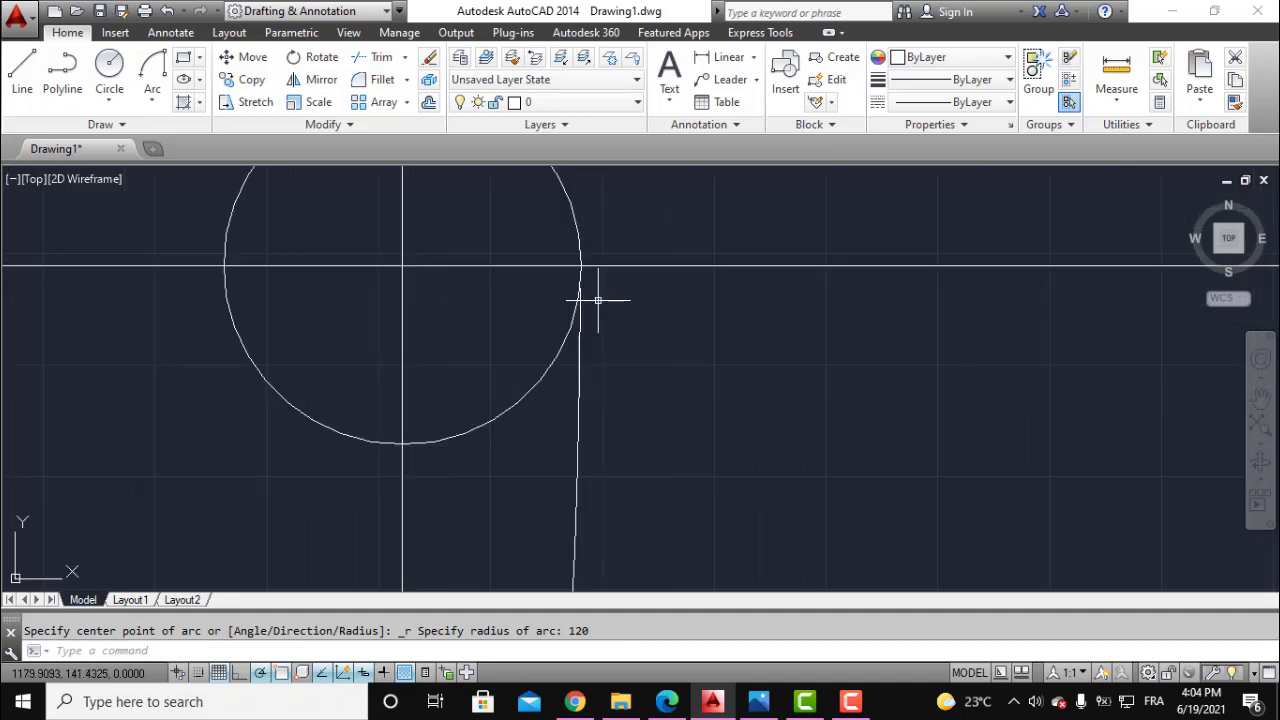
left_click(404, 57)
left_click(397, 125)
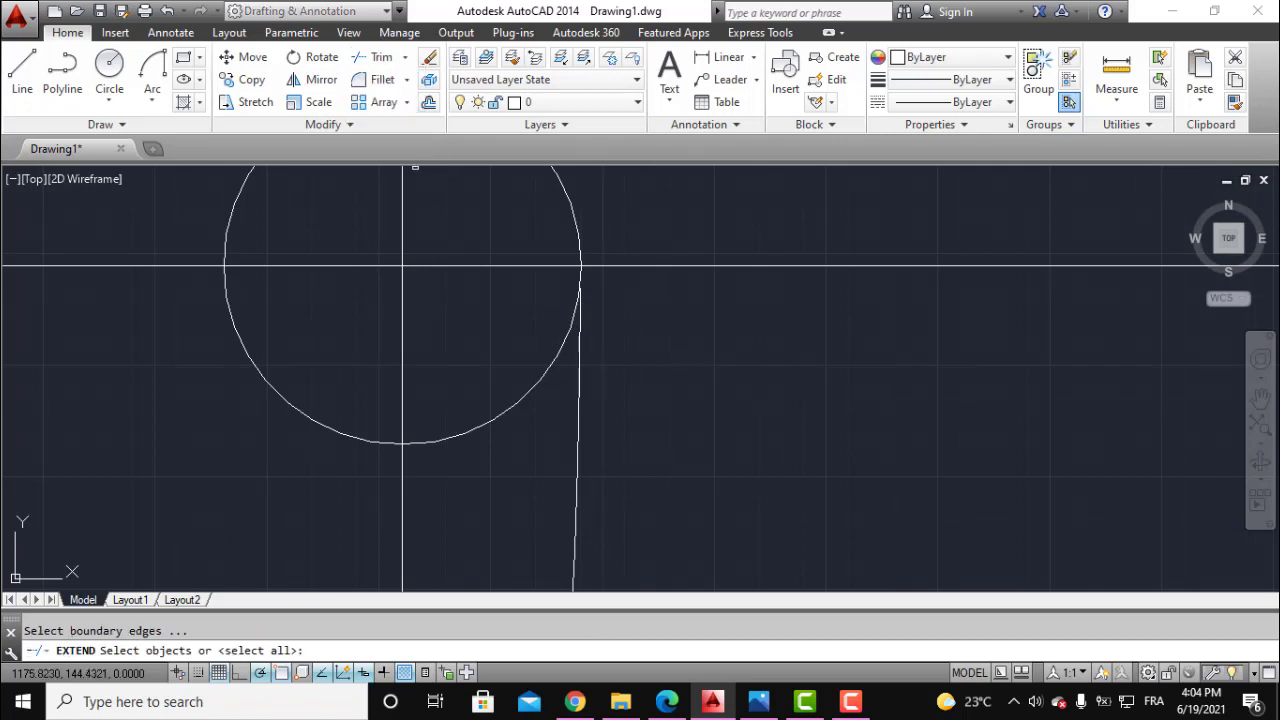
key("Return")
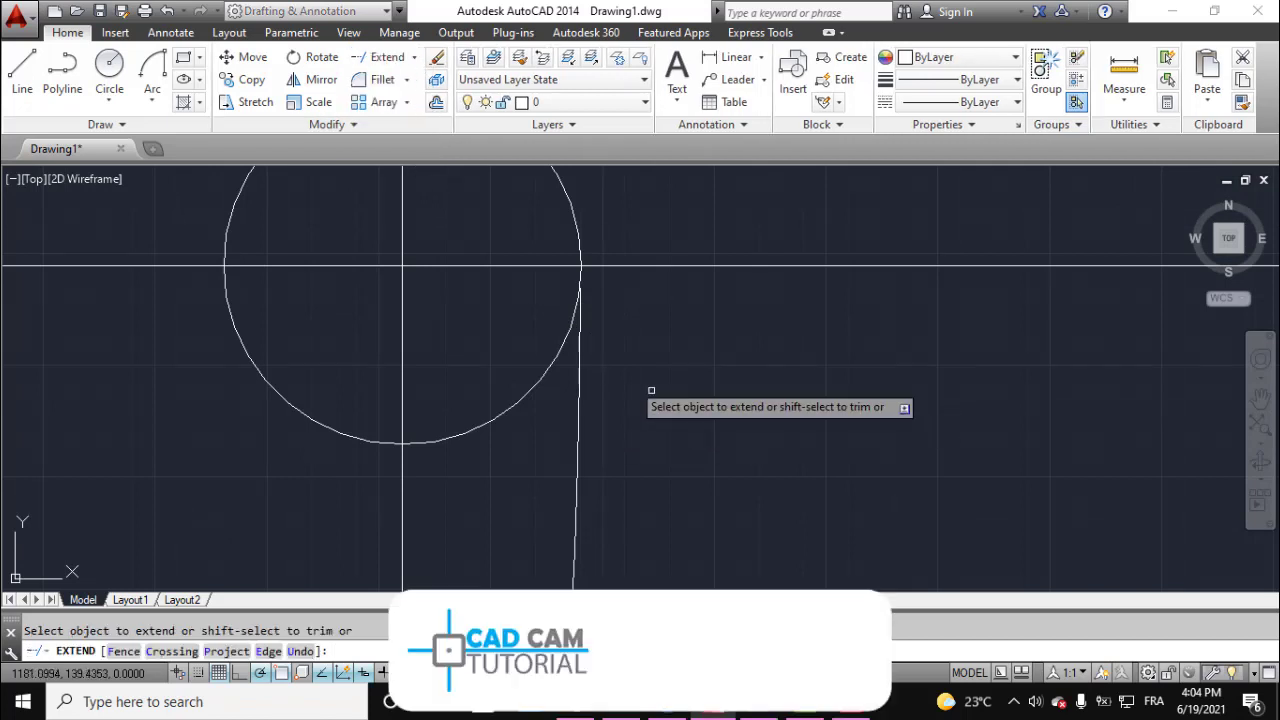
scroll(577, 330, "up", 6)
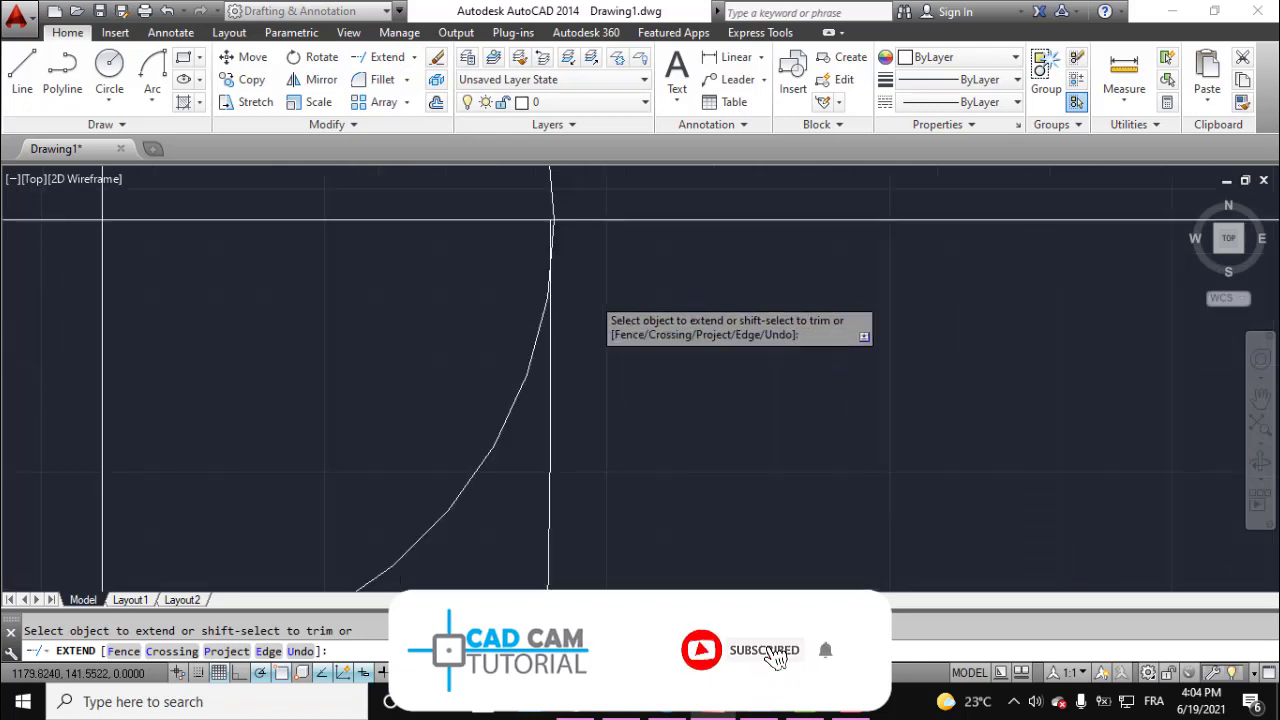
scroll(570, 279, "down", 3)
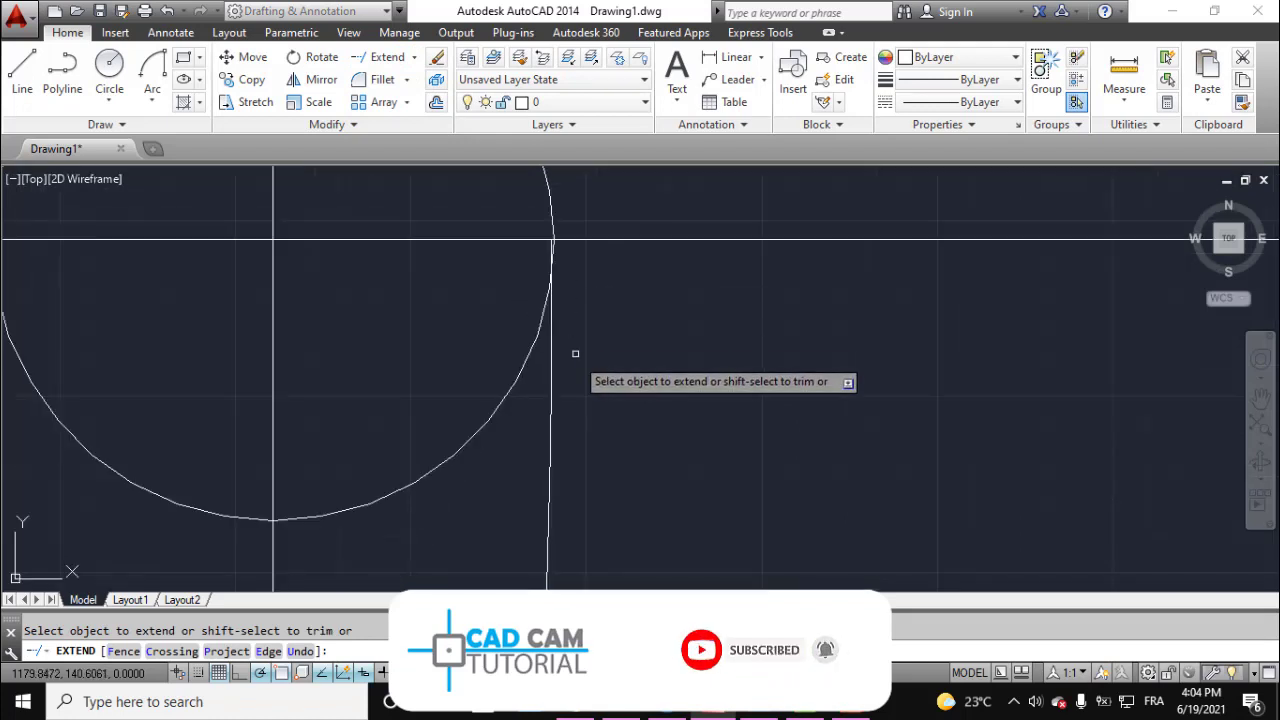
key("Escape")
scroll(577, 364, "down", 8)
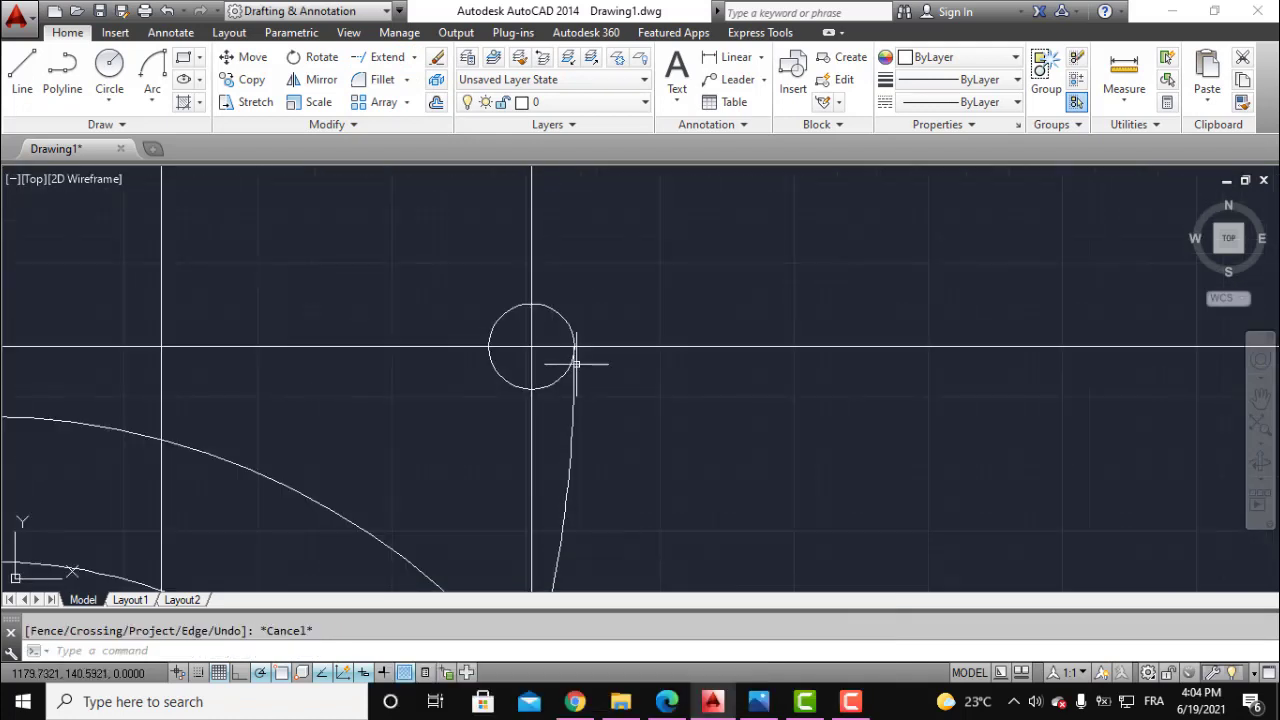
Erase the right ear's outer arc and the horizontal construction line through the ear tip circles.
scroll(576, 364, "down", 2)
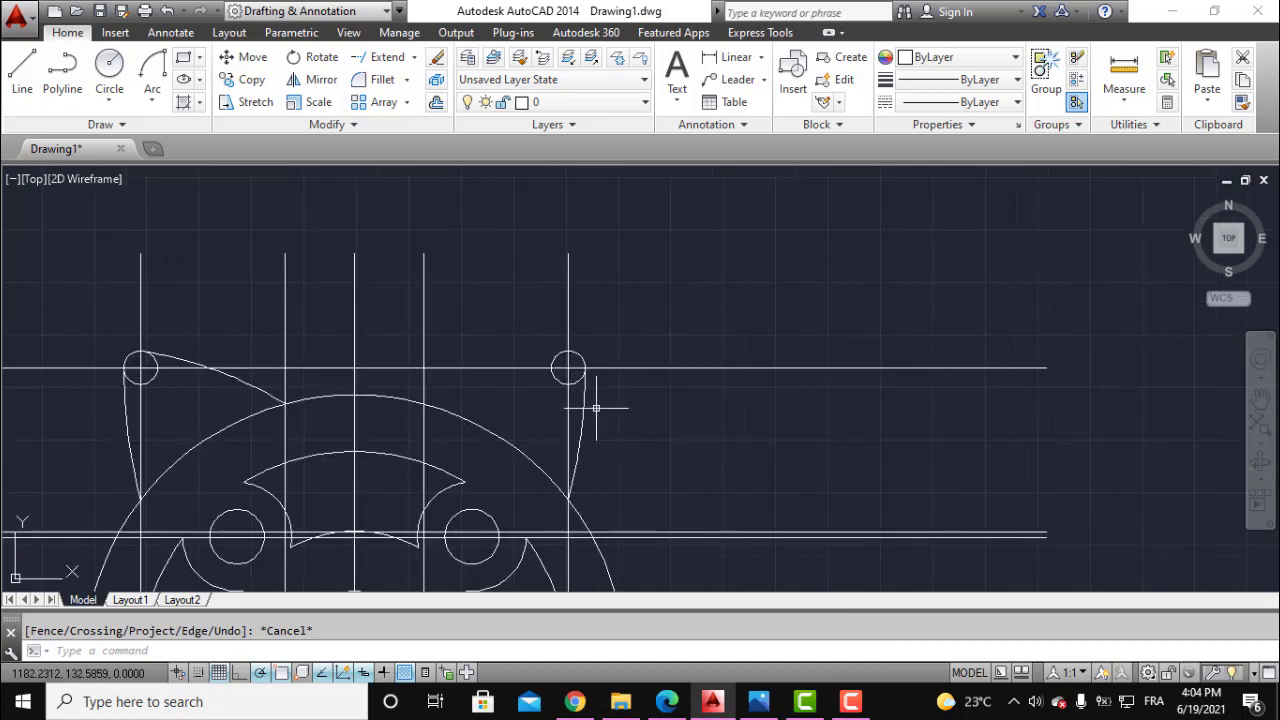
scroll(596, 408, "up", 2)
left_click(598, 408)
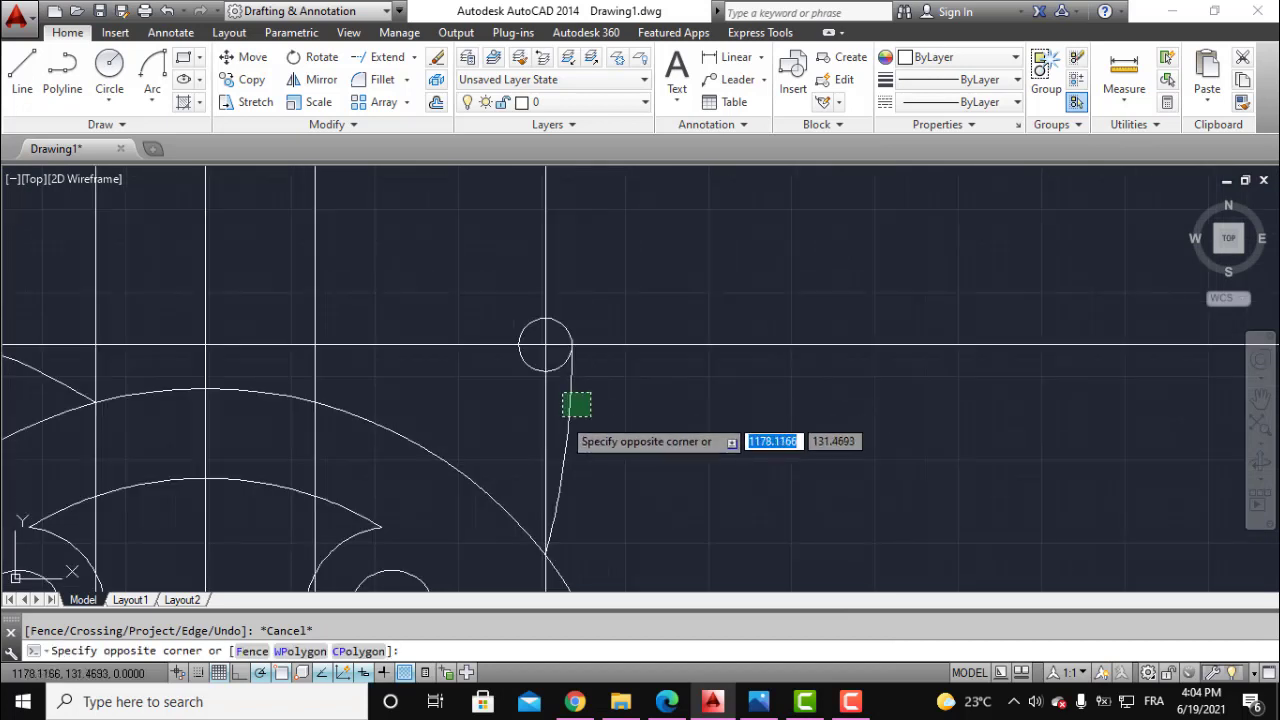
left_click(563, 416)
key("Delete")
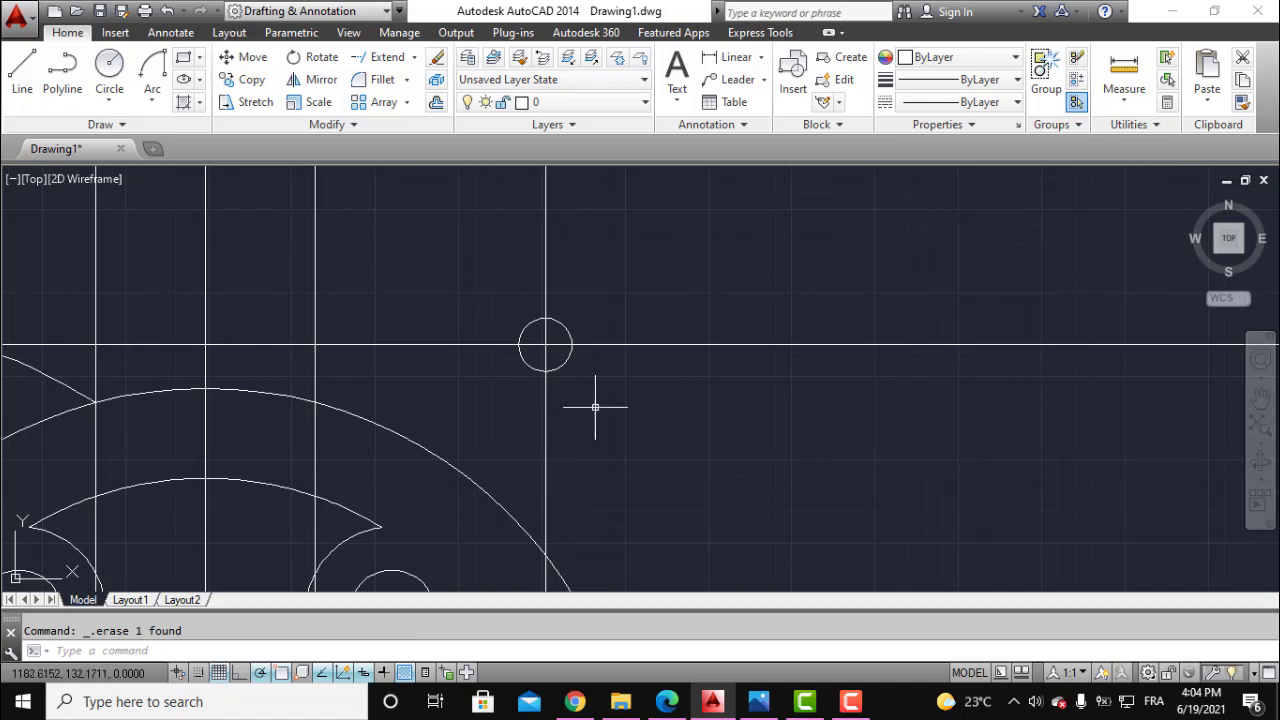
left_click(632, 349)
left_click(632, 365)
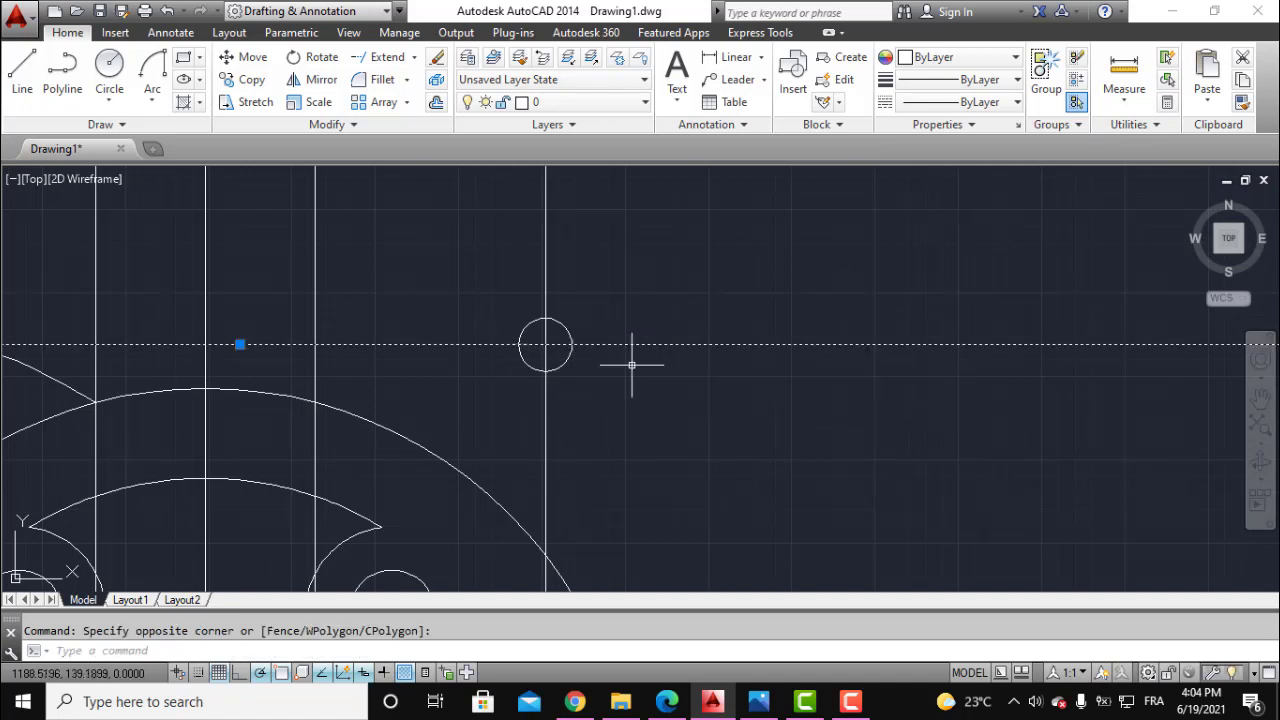
scroll(632, 380, "down", 2)
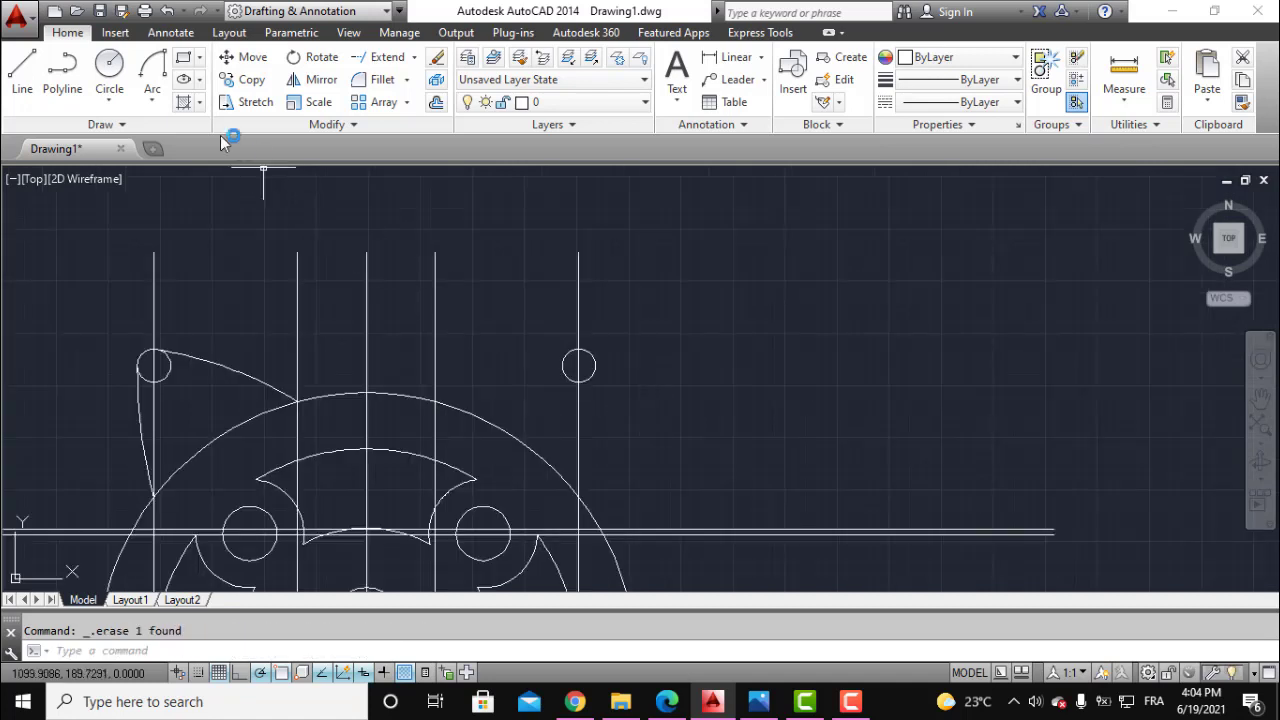
Draw a start-end-radius arc of radius 120 from the outer circle's crossing with the rightmost vertical line, ending tangent to the right ear tip circle.
left_click(578, 497)
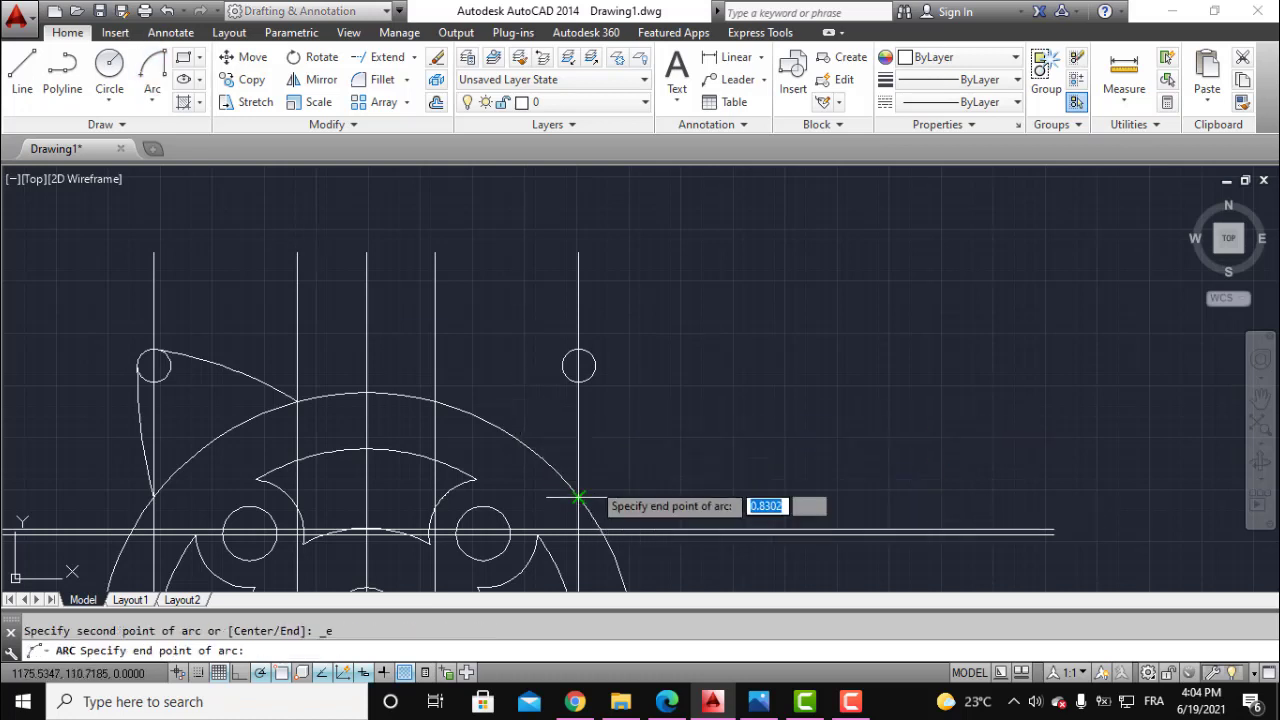
right_click(638, 416, "shift")
left_click(688, 511)
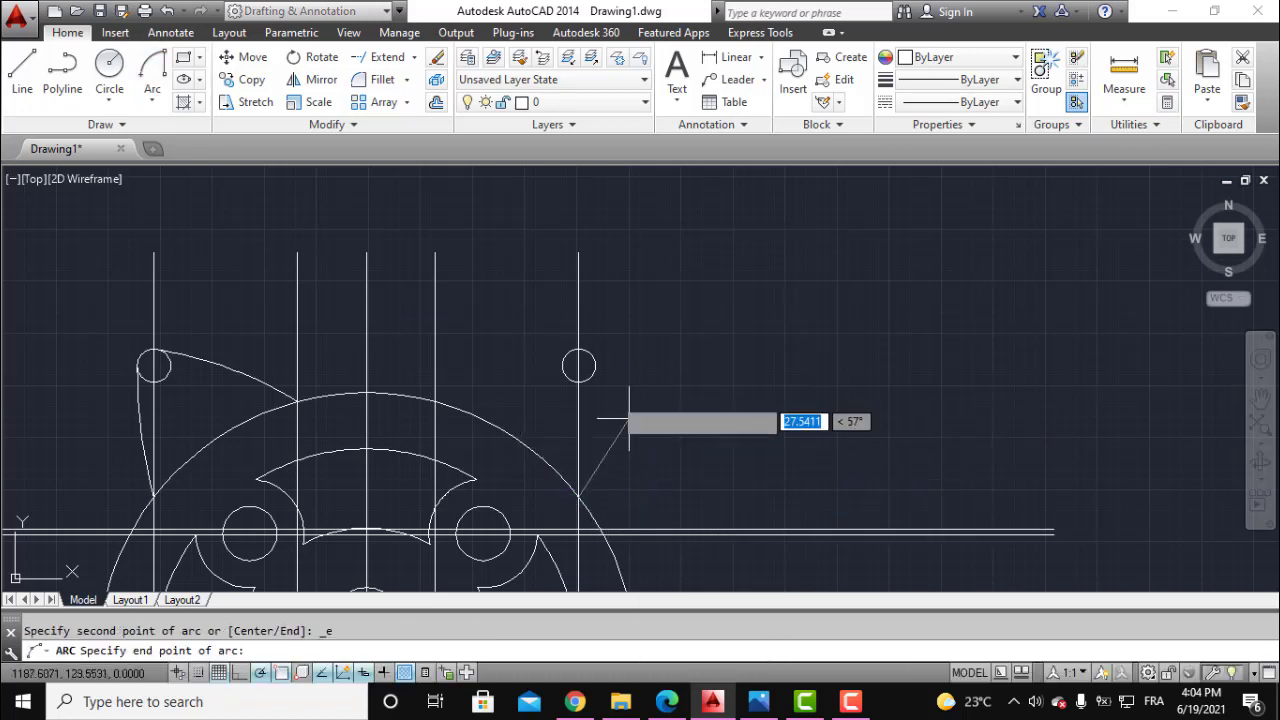
left_click(595, 365)
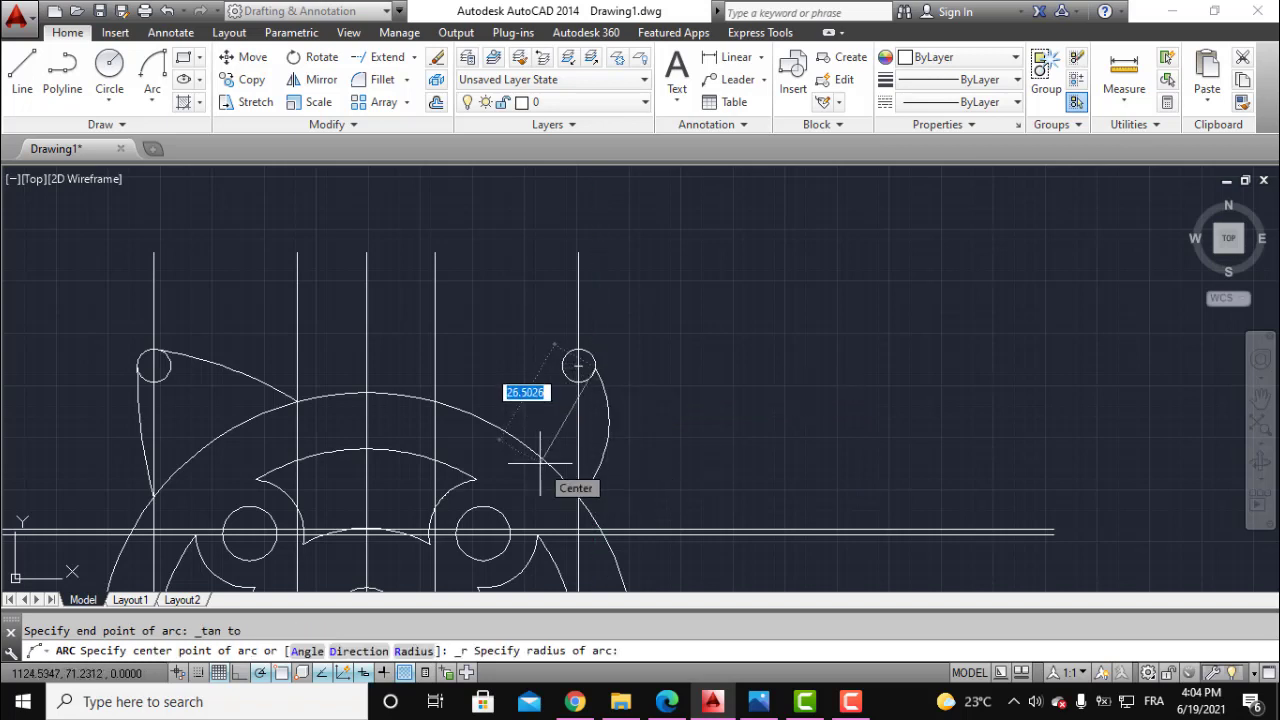
type("120")
key("Return")
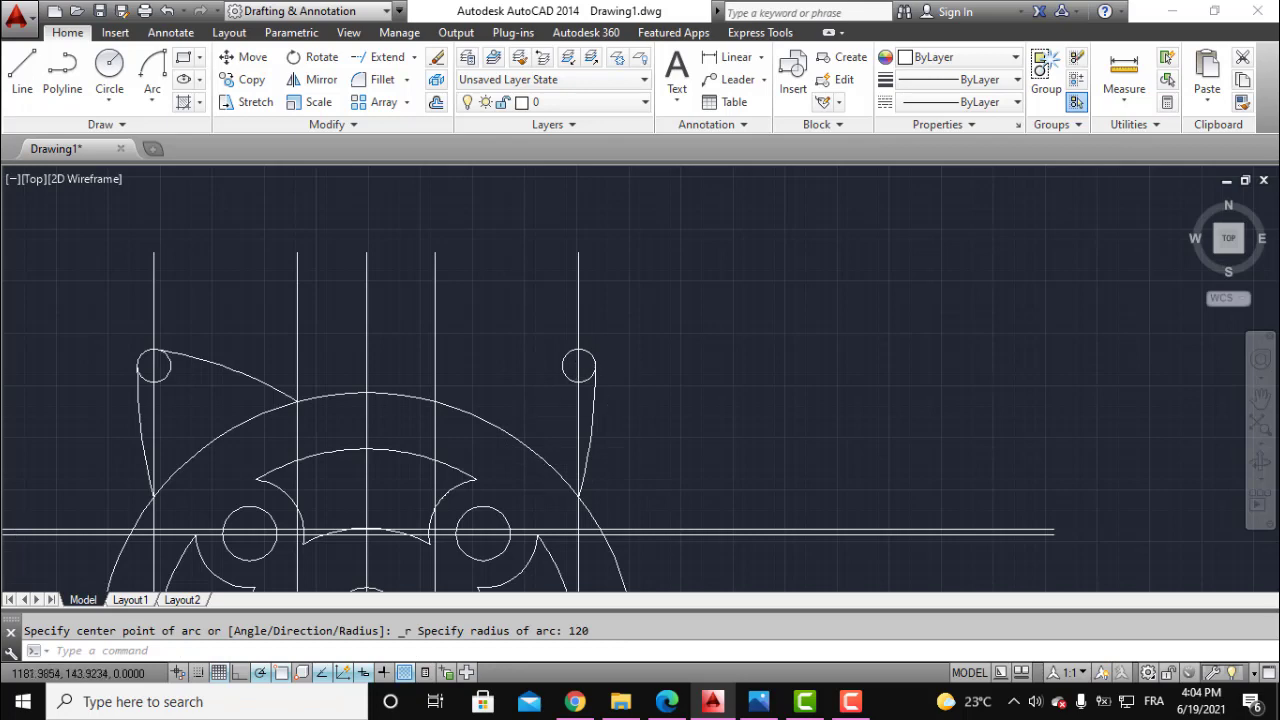
scroll(606, 354, "up", 5)
scroll(606, 354, "down", 3)
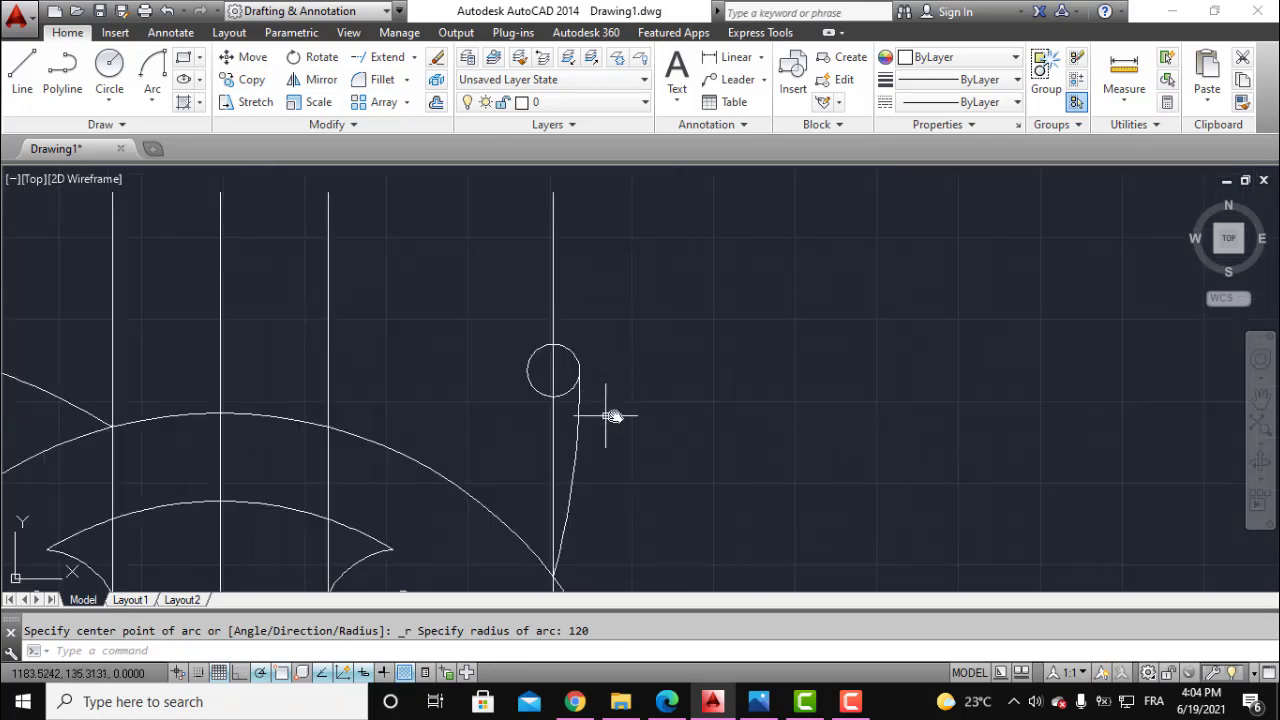
middle_click_drag(613, 416, 790, 381)
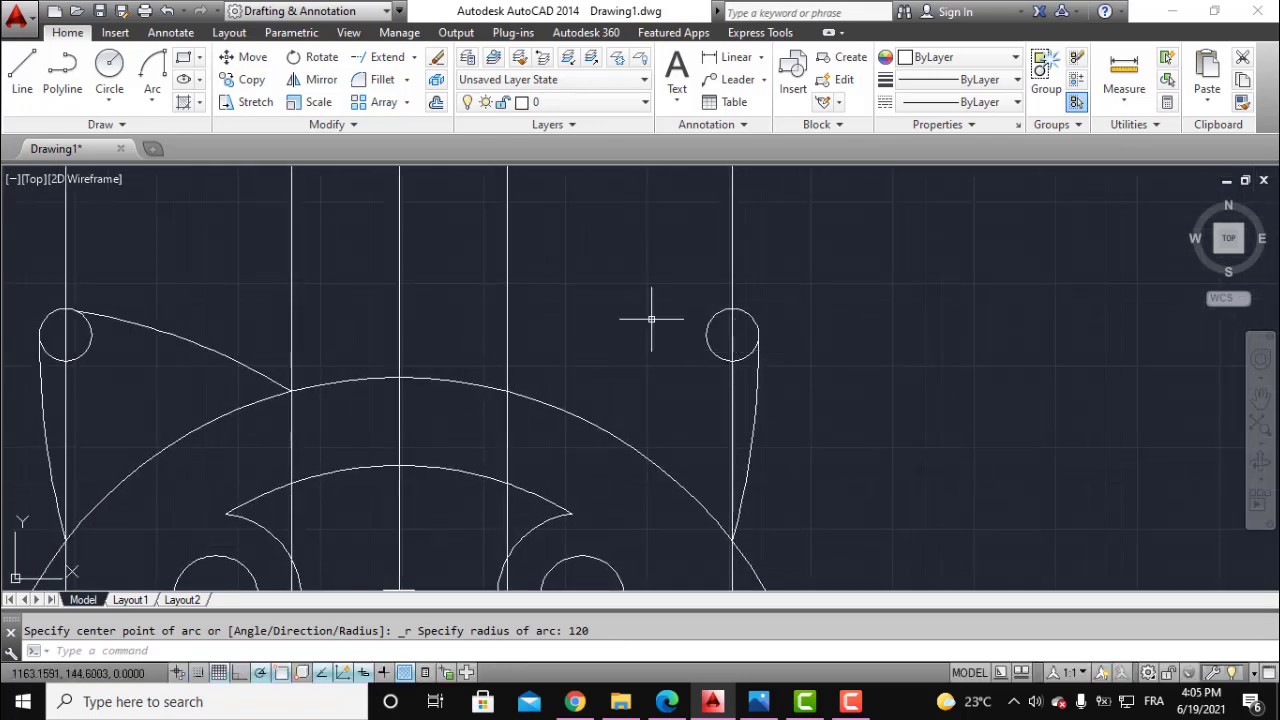
left_click(152, 66)
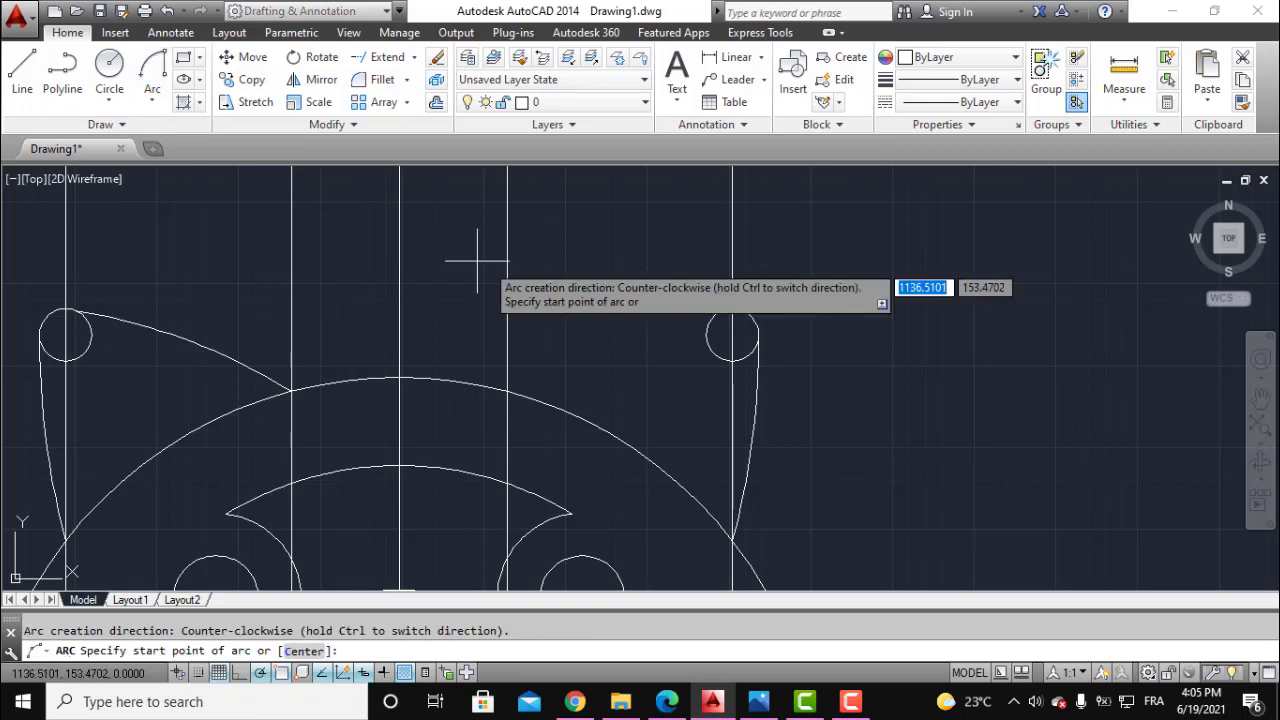
left_click(508, 388)
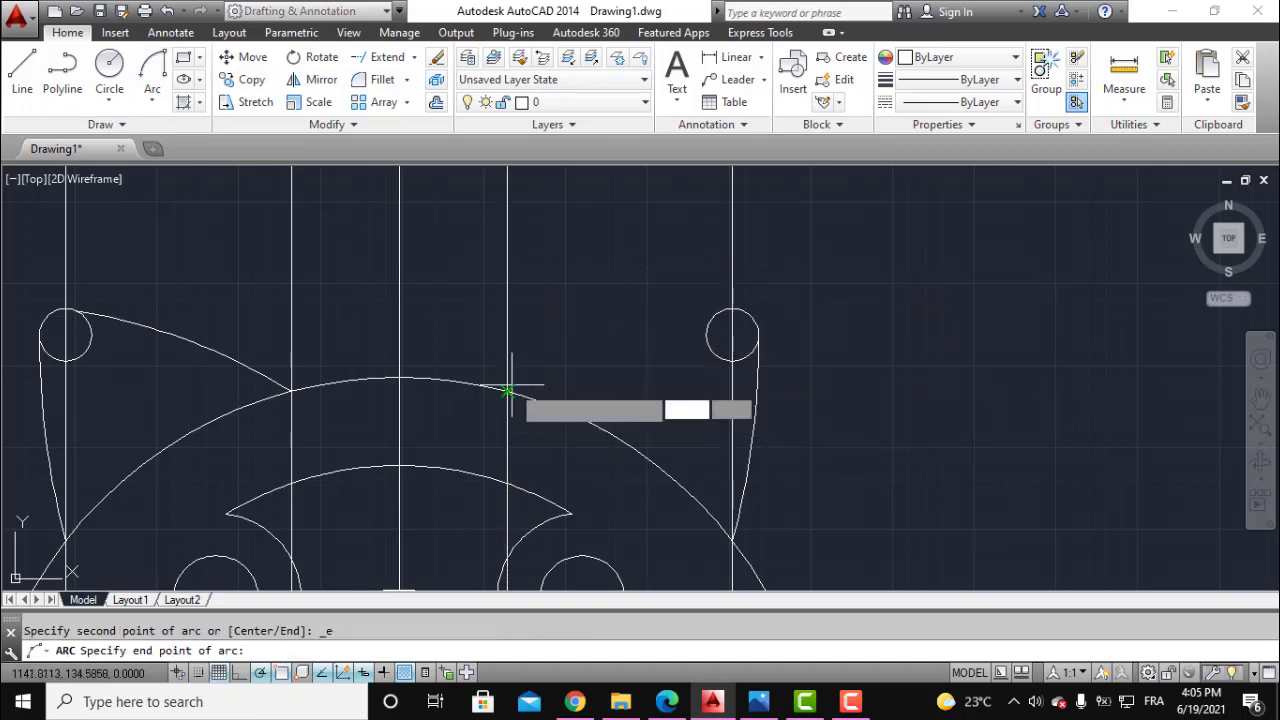
right_click(593, 299, "shift")
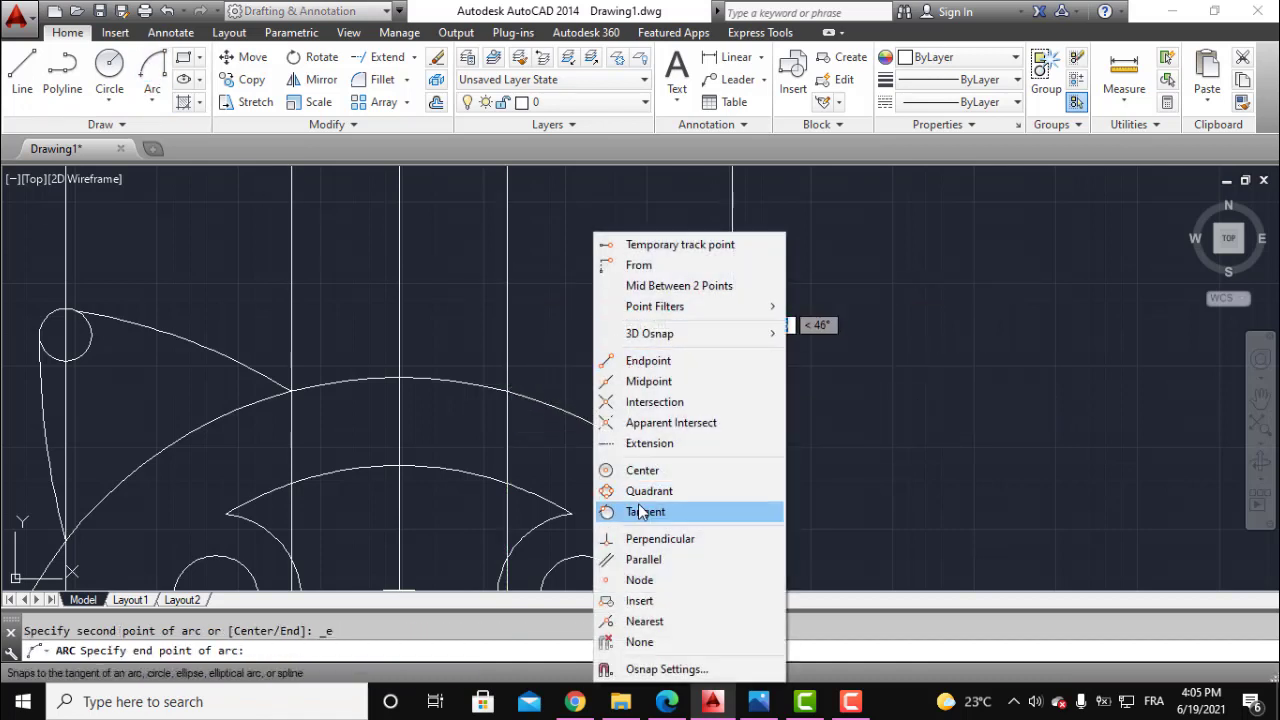
left_click(642, 512)
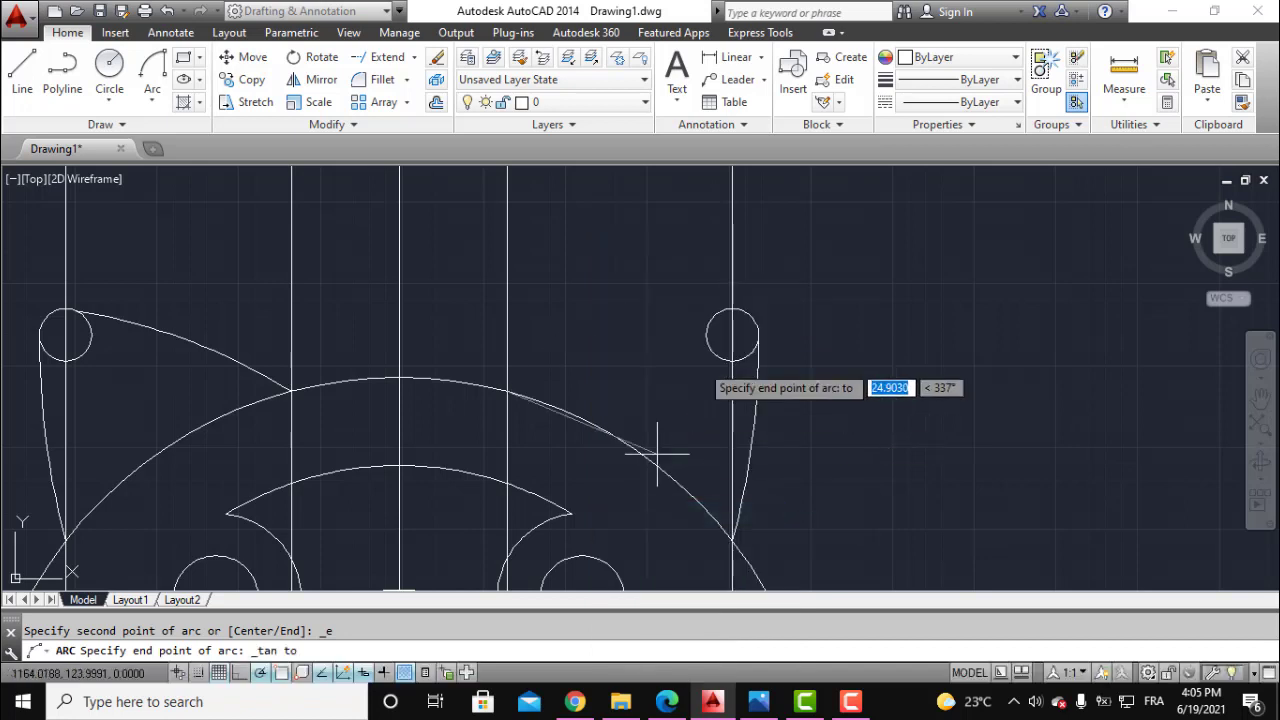
left_click(717, 311)
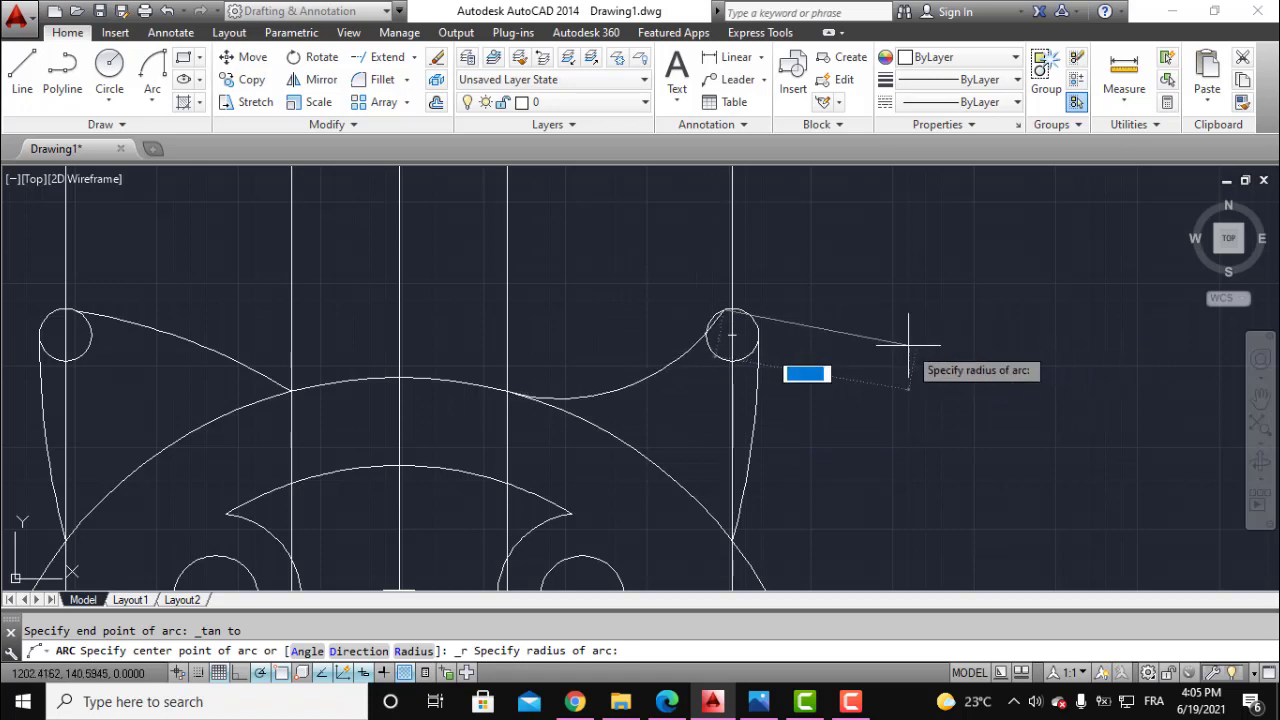
key("Escape")
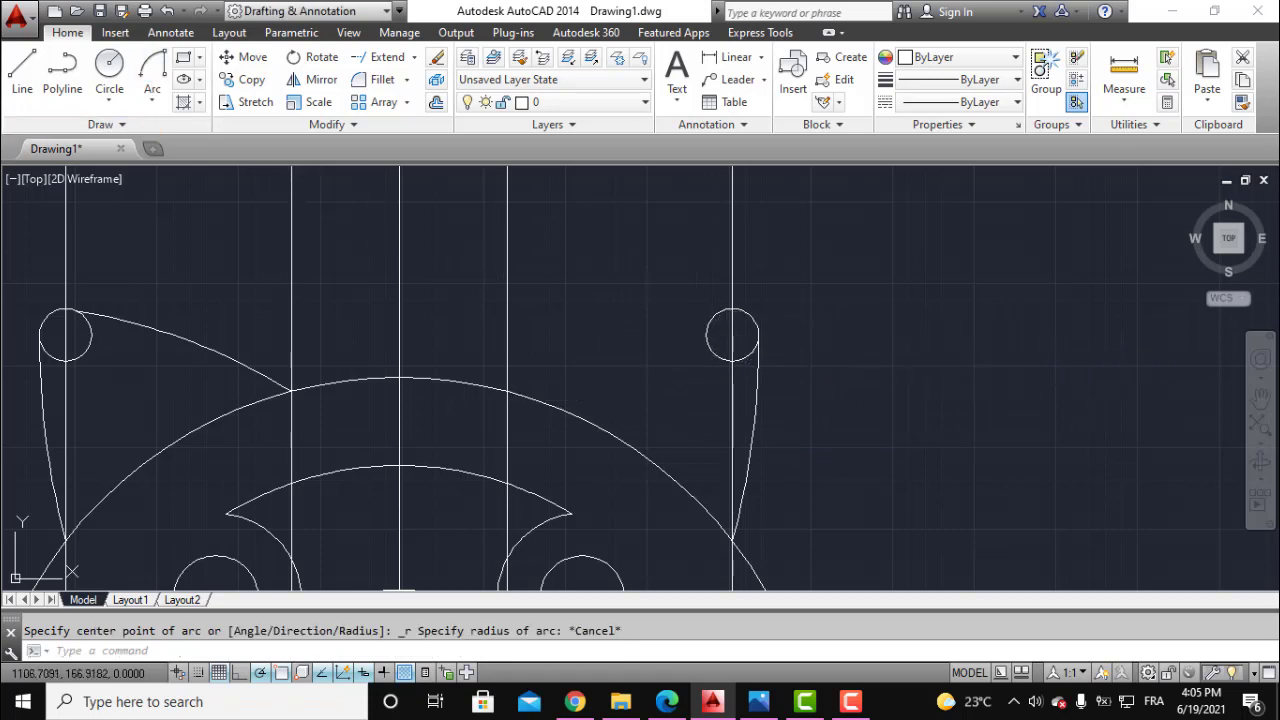
Draw a radius 90 start-end-radius arc tangent from the right ear tip circle to where the vertical line just right of centre crosses the outer circle.
left_click(152, 65)
right_click(645, 233, "shift")
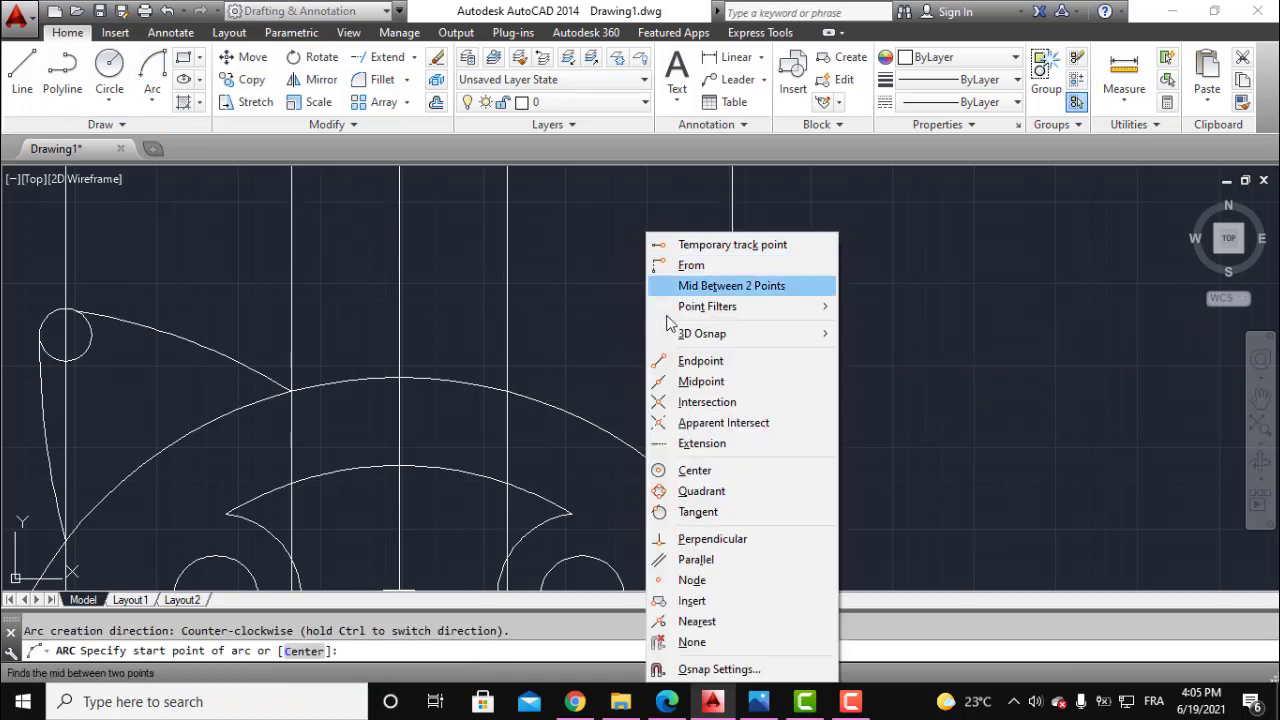
left_click(698, 511)
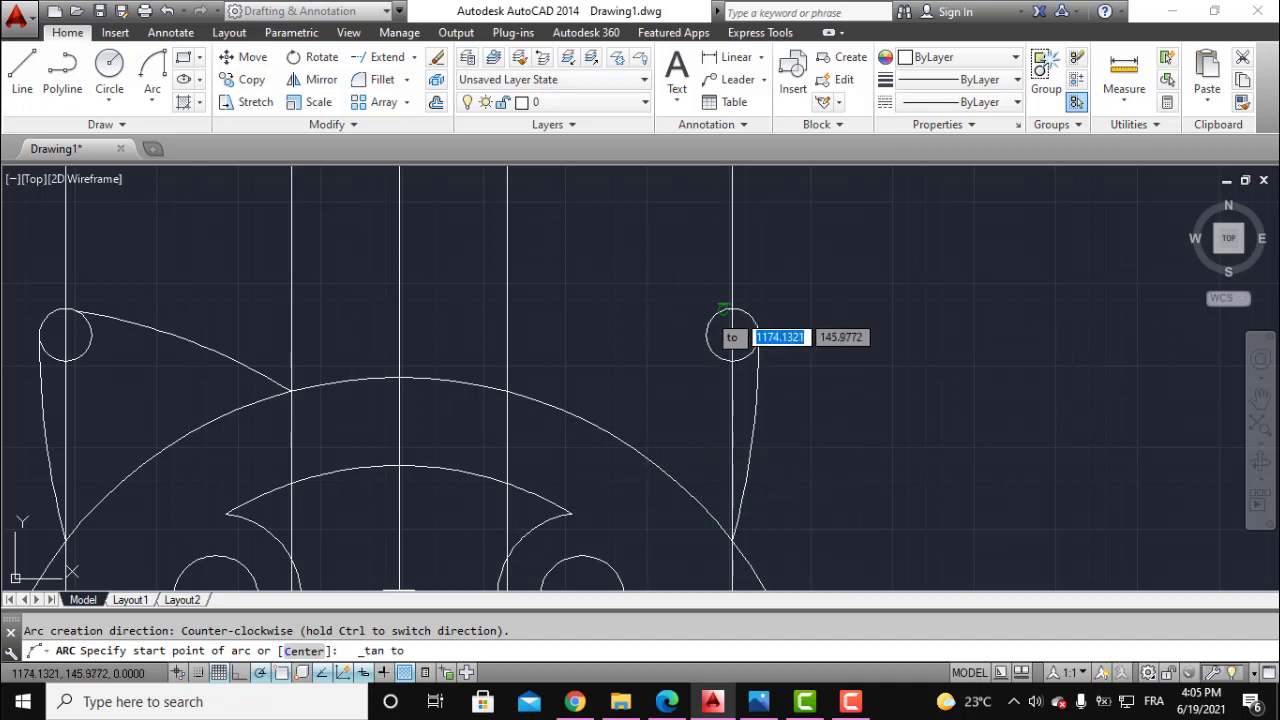
left_click(732, 337)
left_click(507, 385)
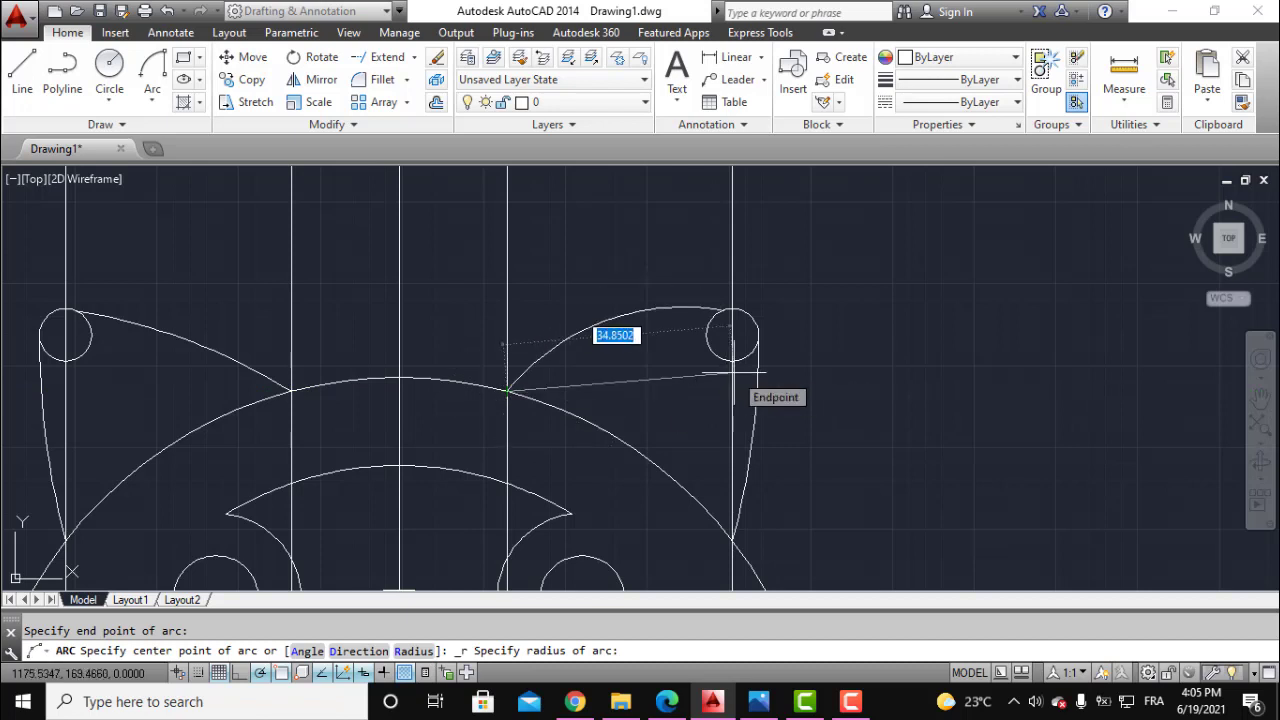
type("90")
key("Return")
scroll(733, 372, "up", 5)
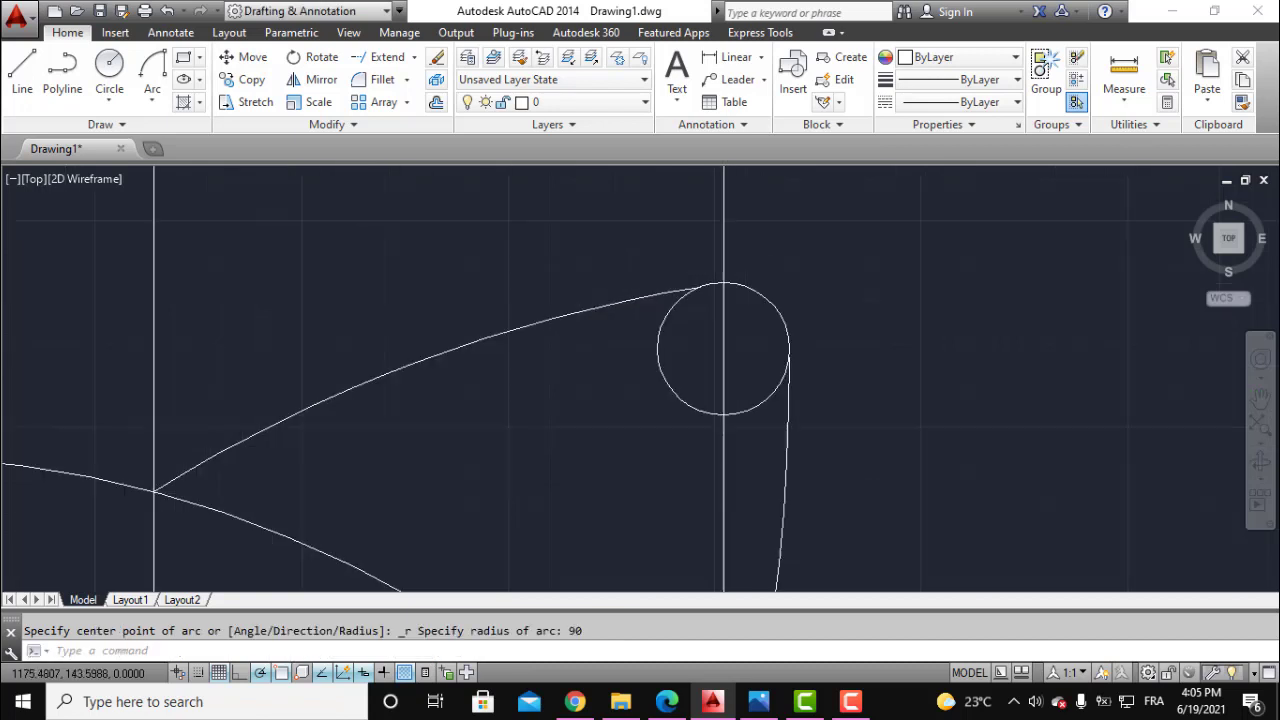
scroll(743, 284, "down", 5)
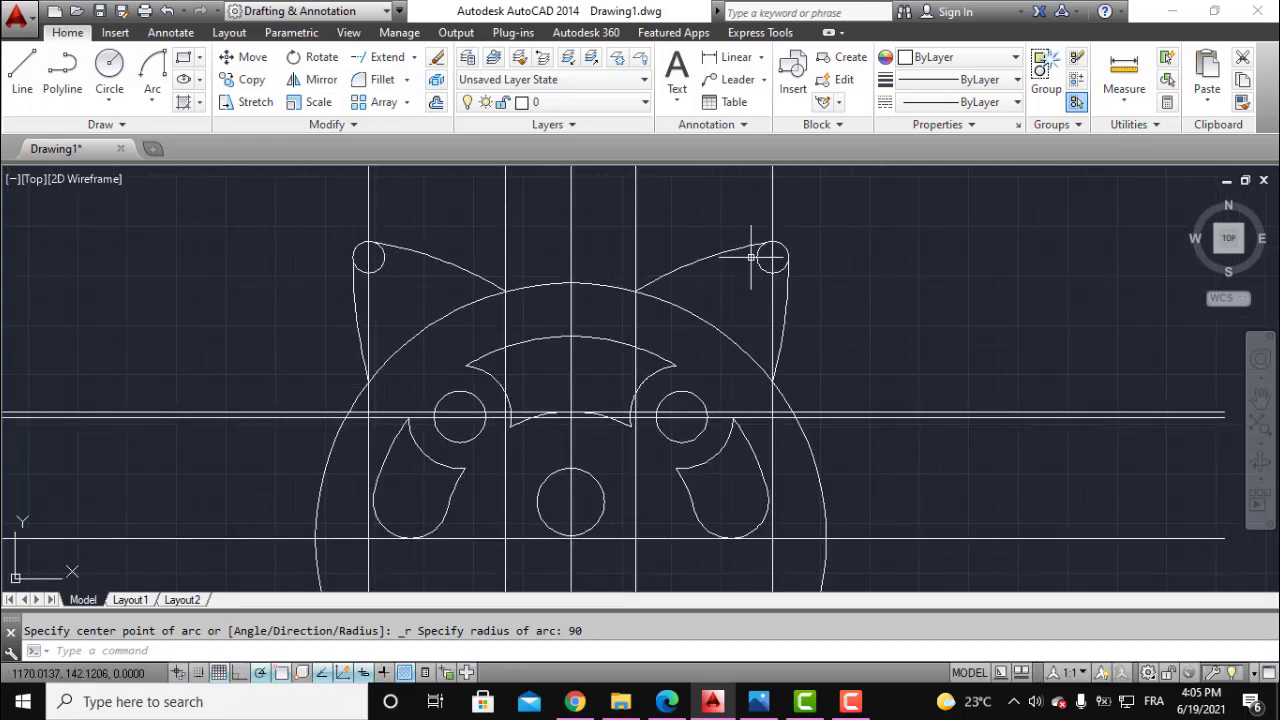
Trim away the part of the left ear tip circle inside the ear, leaving the rounded tip between the two arcs.
left_click(413, 58)
left_click(393, 88)
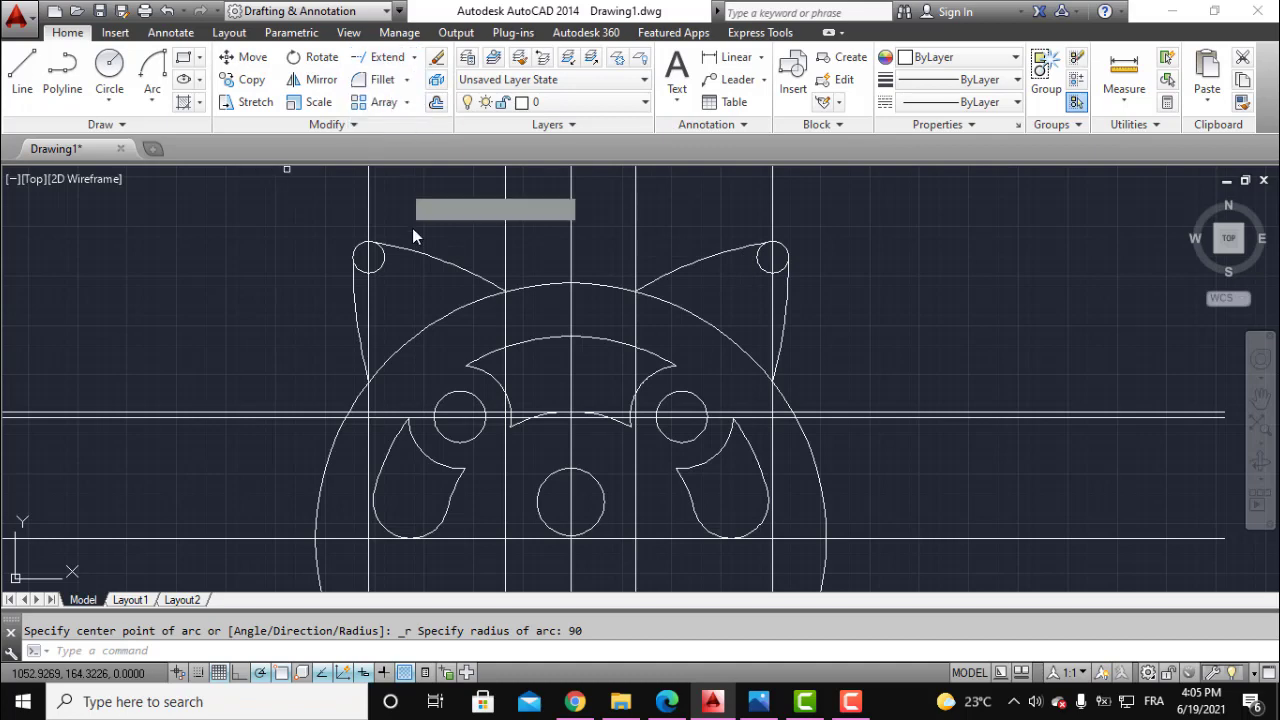
key("Return")
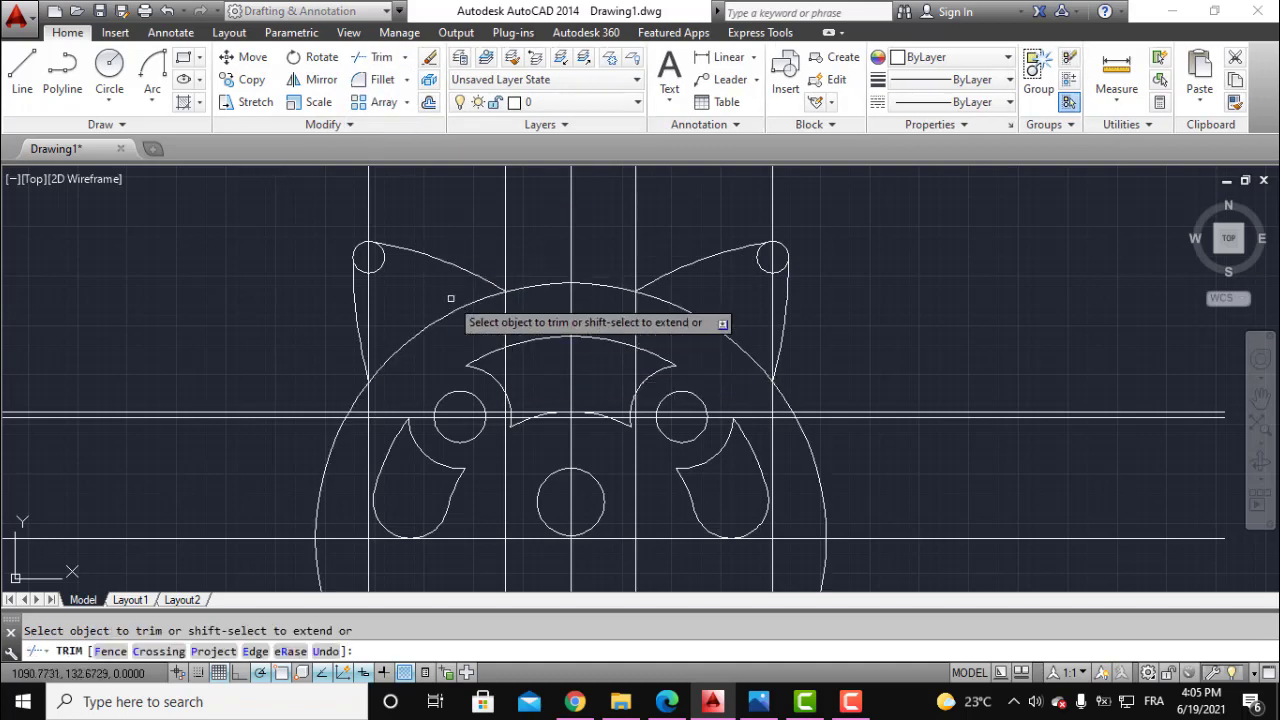
scroll(372, 289, "down", 2)
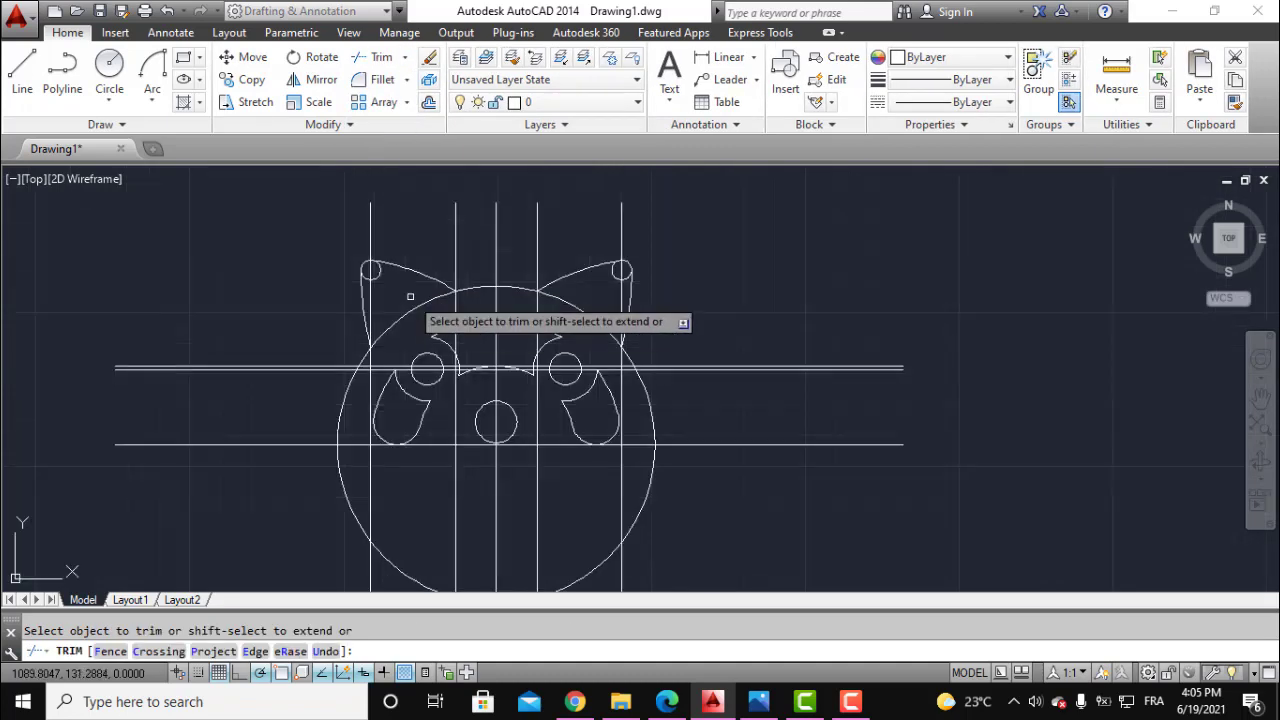
scroll(367, 282, "up", 5)
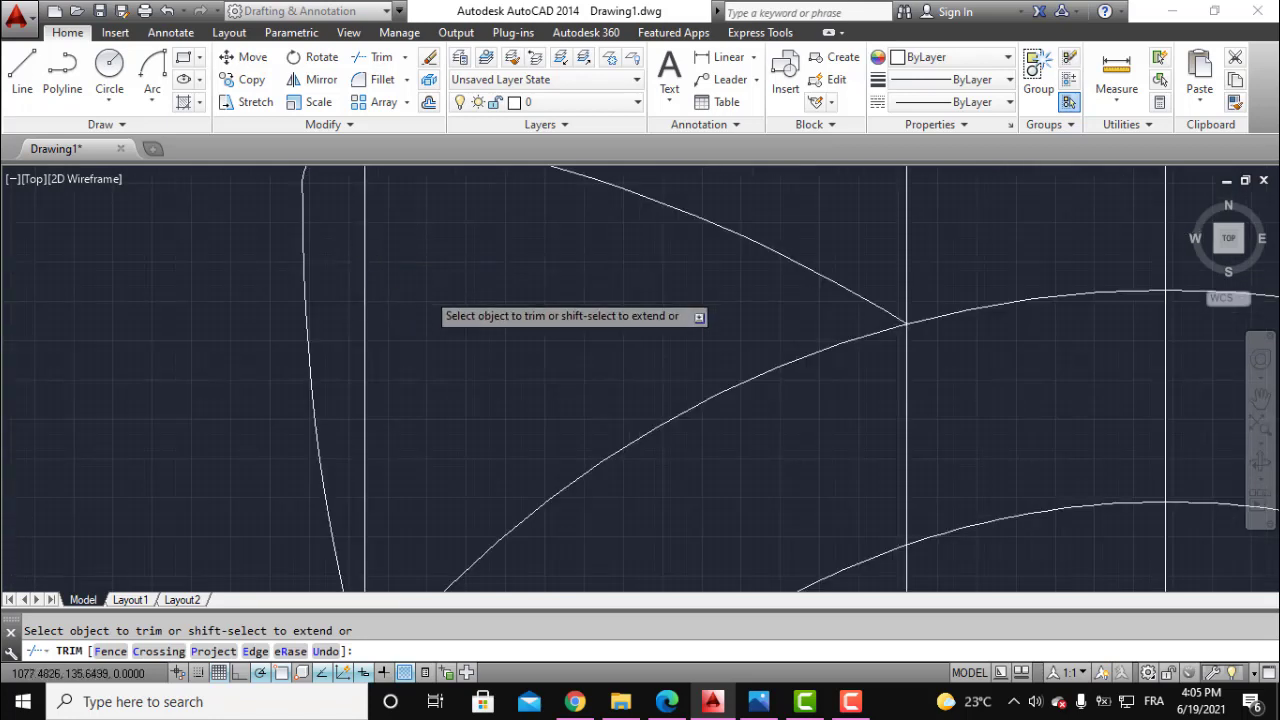
scroll(424, 289, "down", 2)
scroll(525, 328, "down", 2)
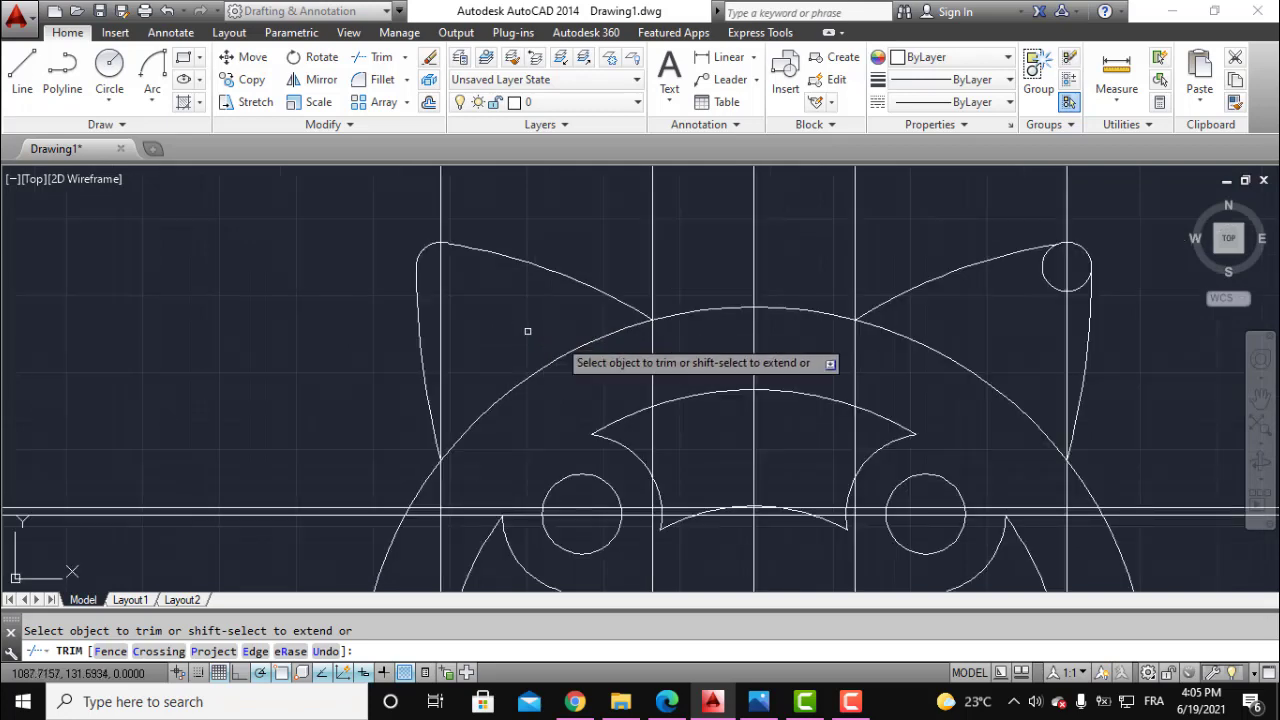
Trim away the part of the right ear tip circle inside the ear, leaving the rounded tip between its arcs.
middle_click_drag(594, 347, 270, 328)
scroll(720, 265, "up", 4)
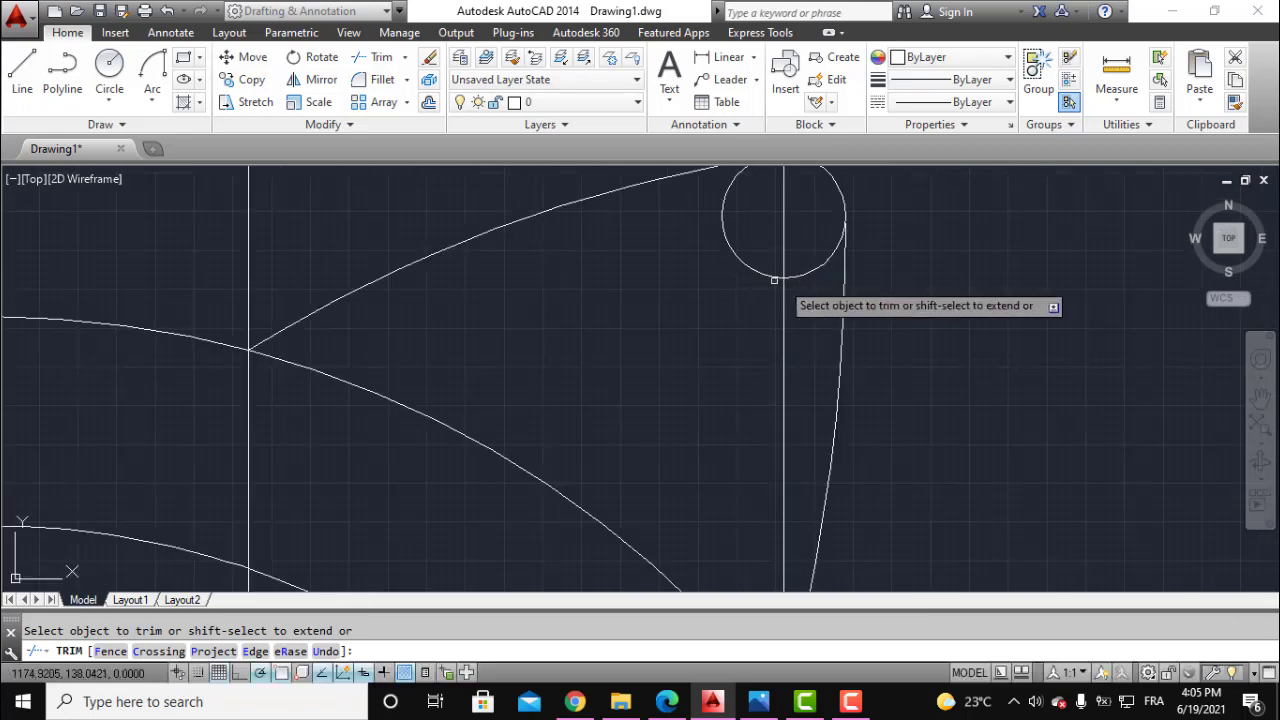
left_click(803, 275)
left_click(813, 286)
left_click(761, 258)
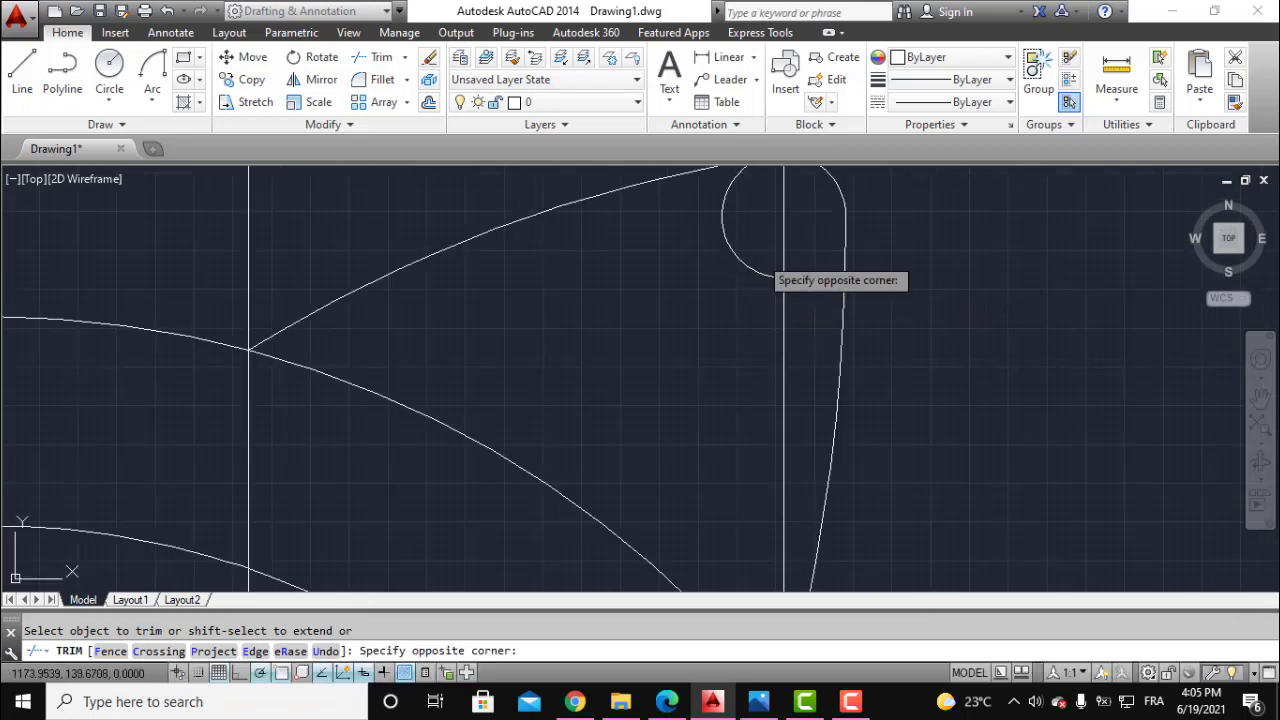
left_click(737, 275)
scroll(722, 292, "down", 4)
scroll(715, 275, "down", 5)
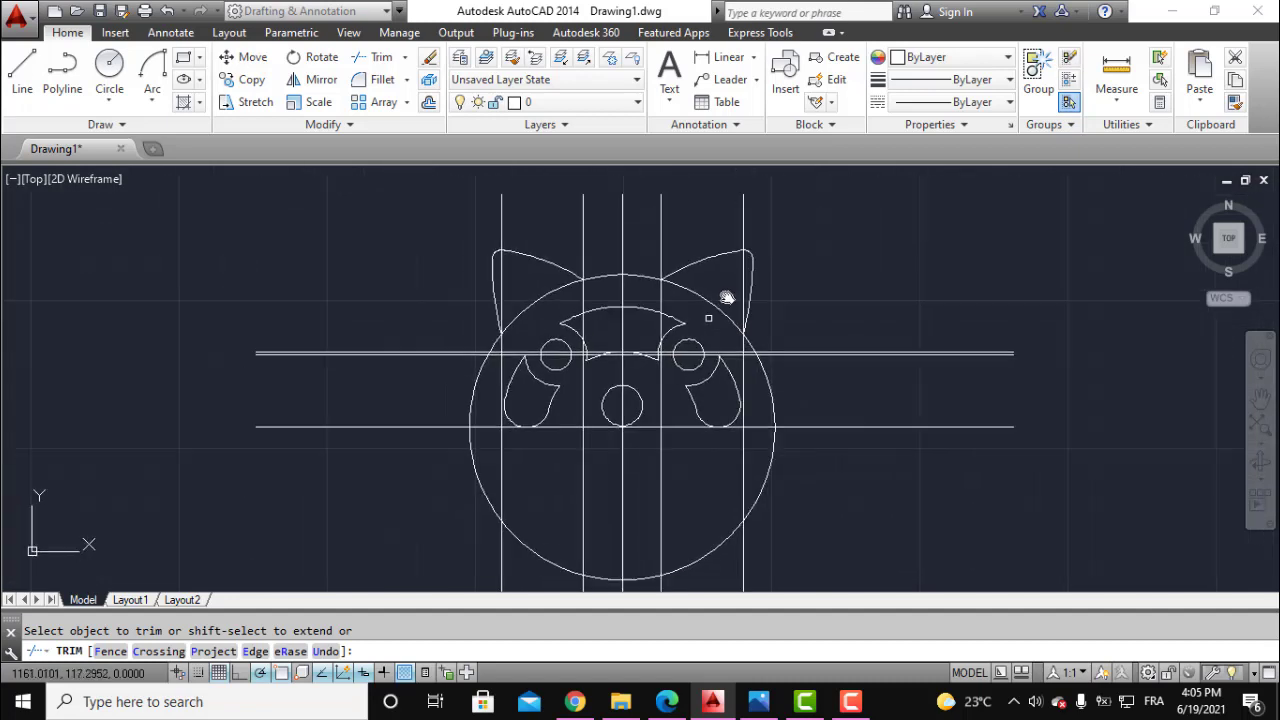
Erase the three horizontal and five vertical construction lines crossing the face.
key("Escape")
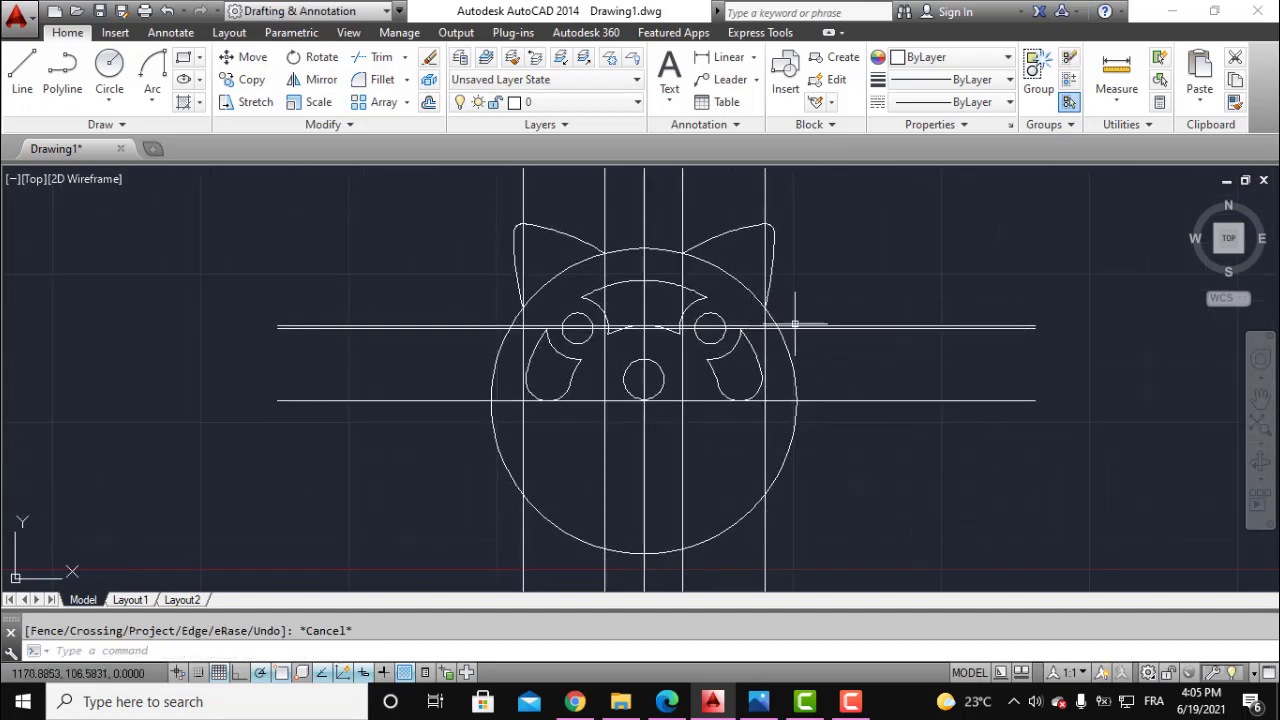
left_click(920, 306)
left_click(882, 420)
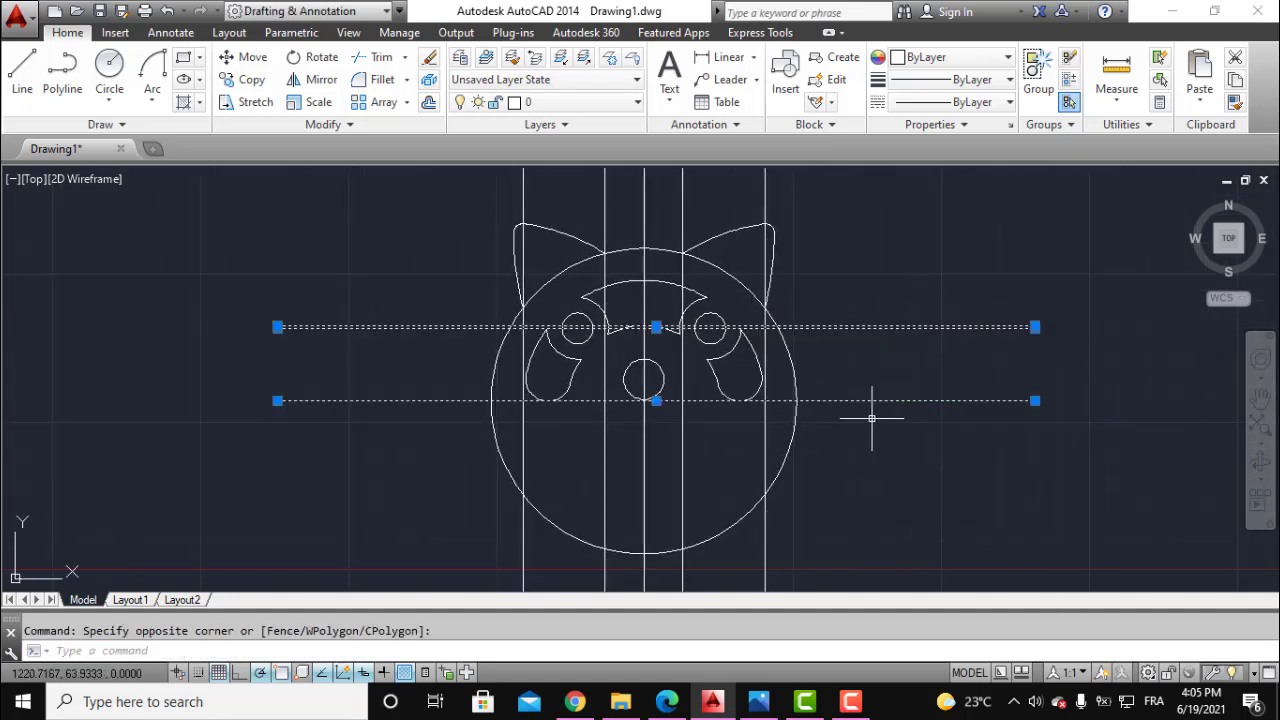
key("Delete")
middle_click_drag(787, 280, 829, 329)
left_click(835, 294)
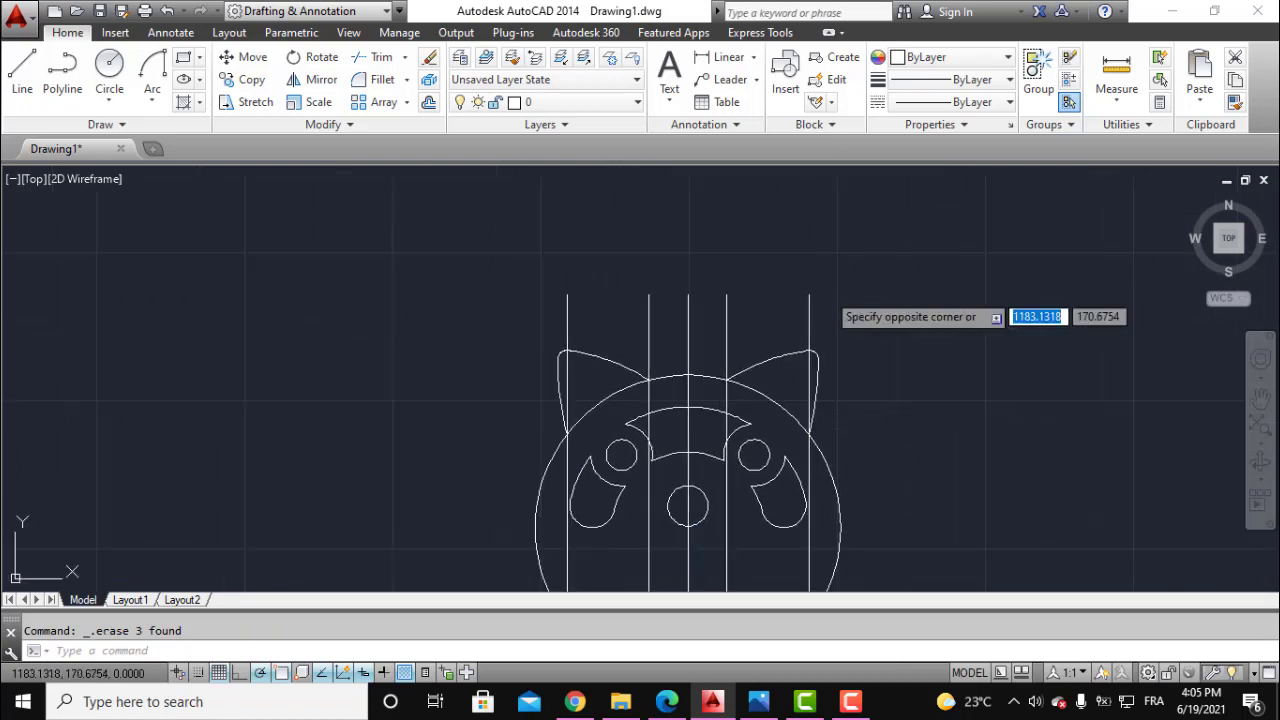
left_click(520, 302)
key("Delete")
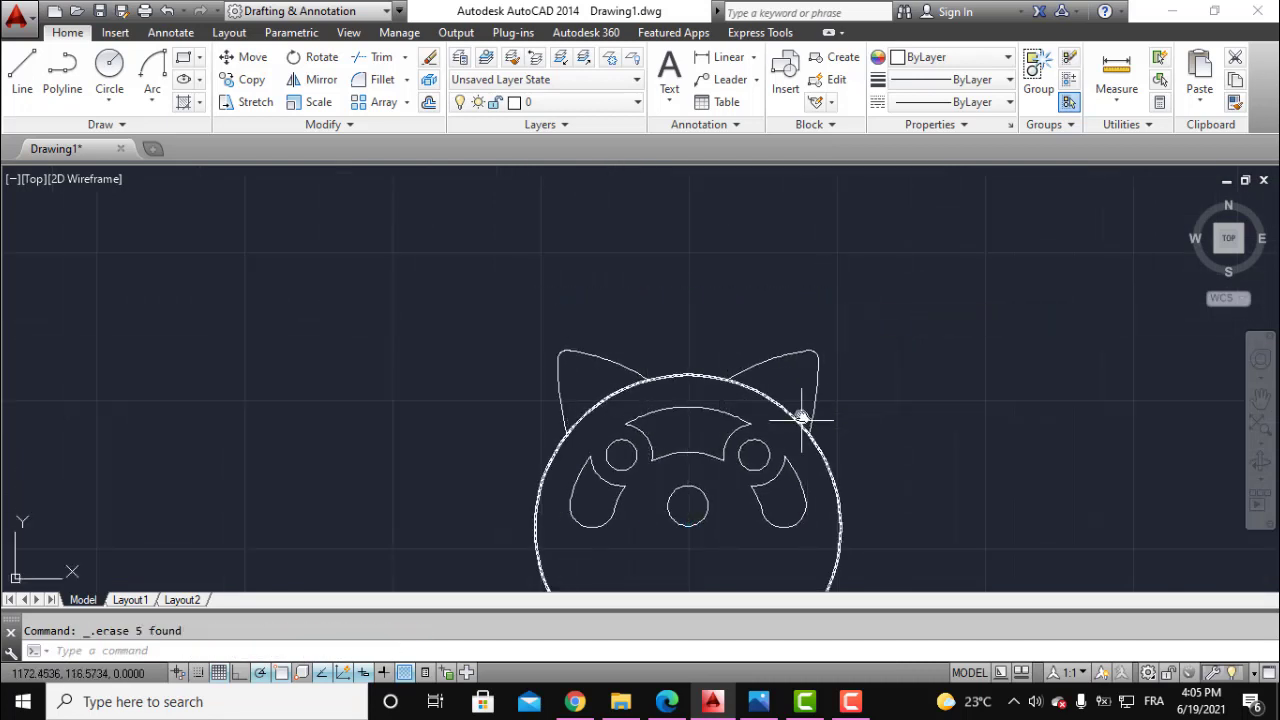
Trim the outer circle's lower part and the portion between the ears, keeping only the arcs that close each ear's base.
middle_click_drag(800, 420, 806, 306)
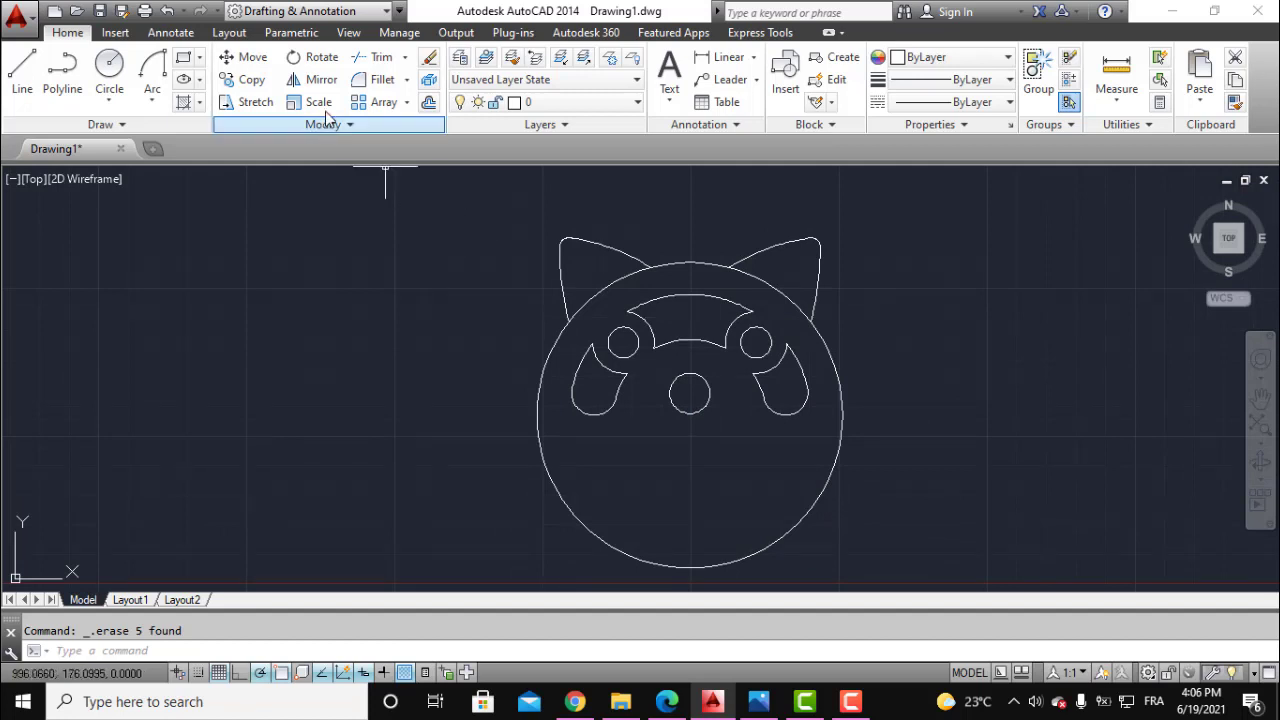
left_click(374, 57)
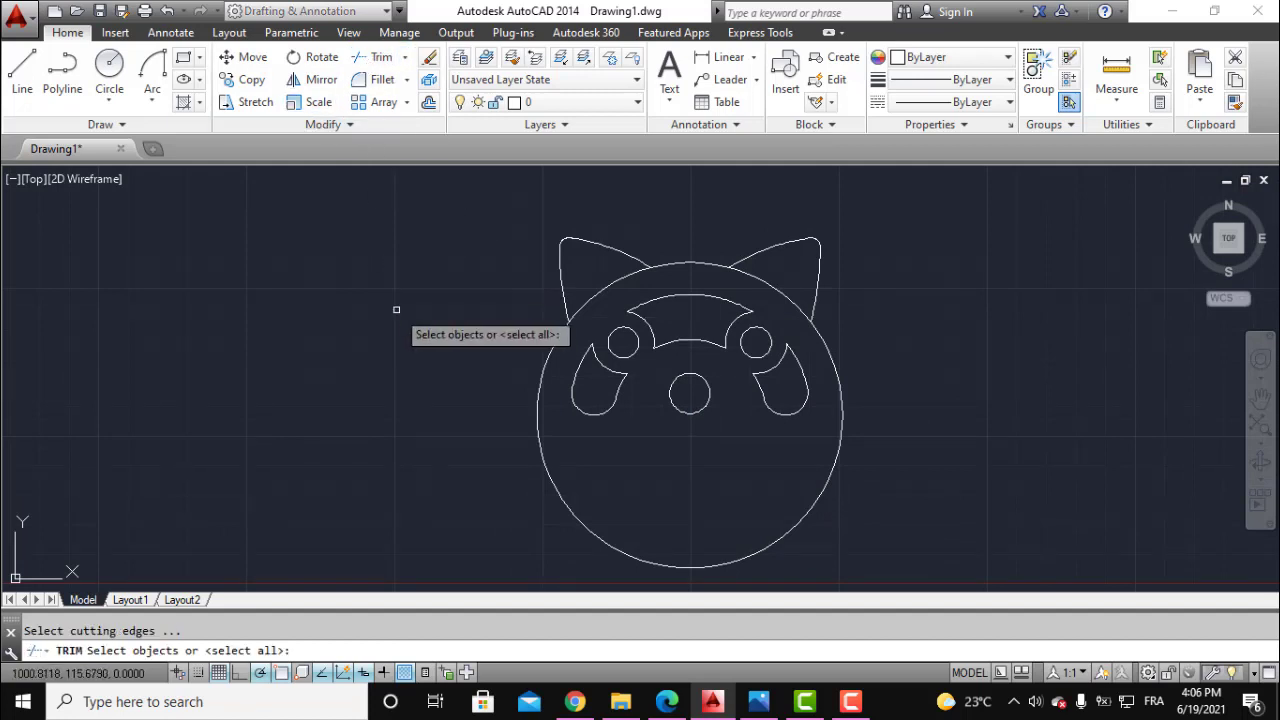
key("Return")
left_click(552, 354)
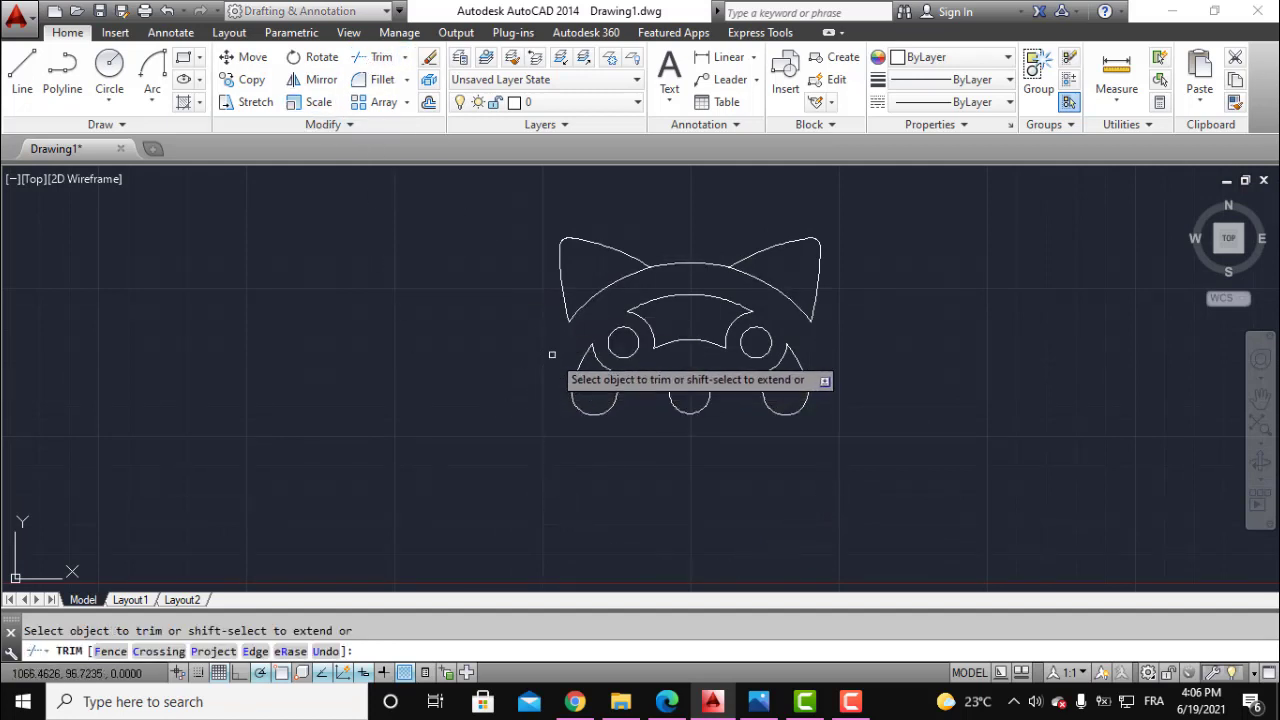
left_click(688, 265)
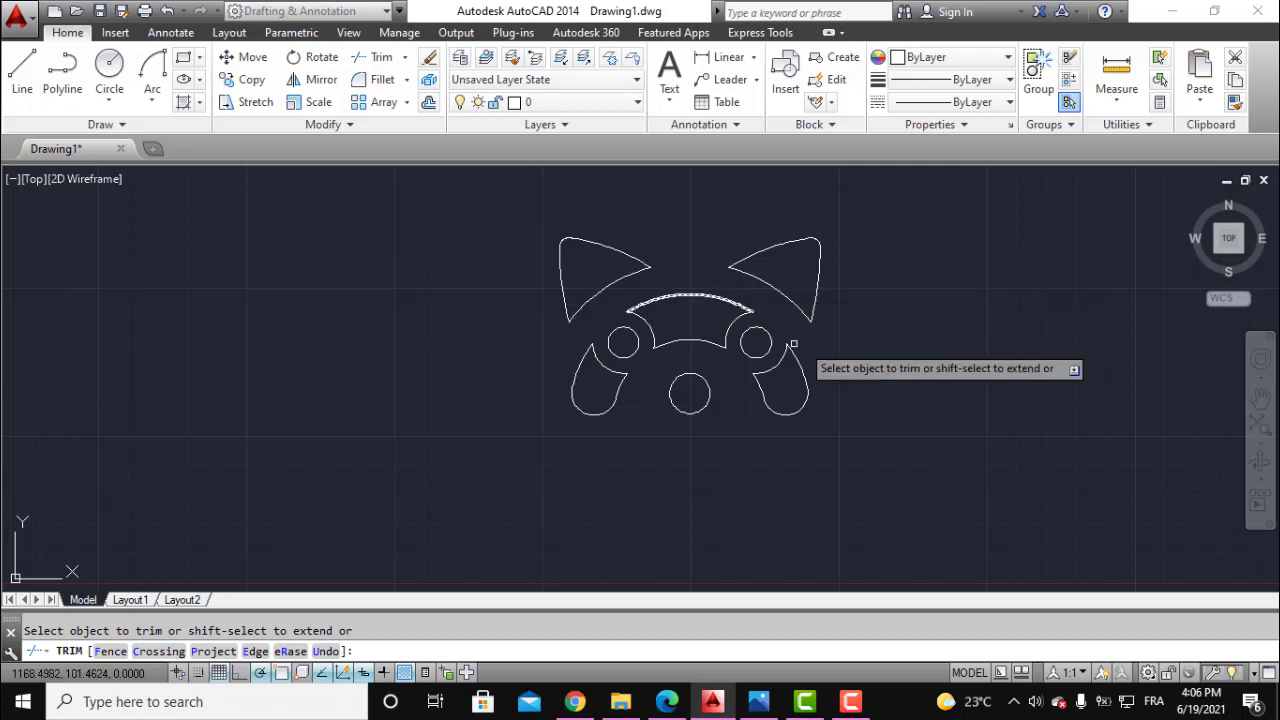
key("Escape")
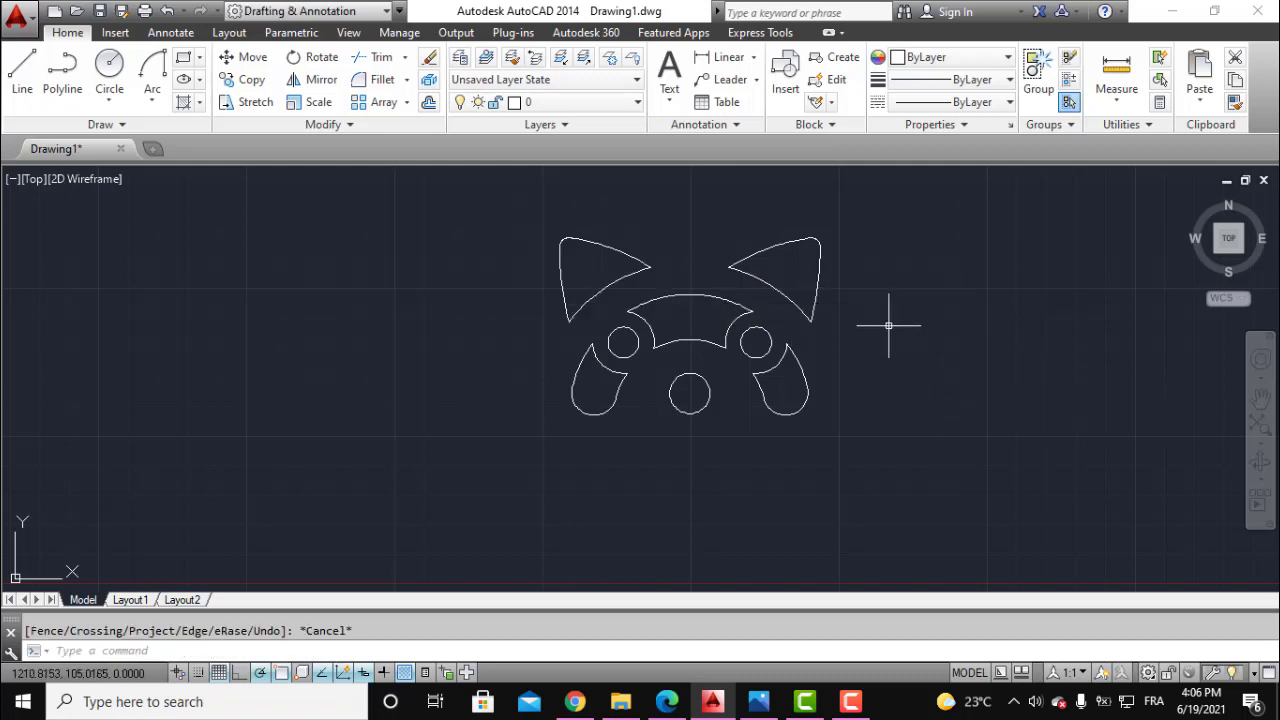
Fill both ears, the forehead band, both cheek shapes and the central nose circle with a solid green hatch.
mouse_move(888, 325)
middle_mouse_down()
mouse_move(854, 306)
mouse_move(814, 351)
mouse_move(771, 363)
mouse_move(755, 353)
middle_mouse_up()
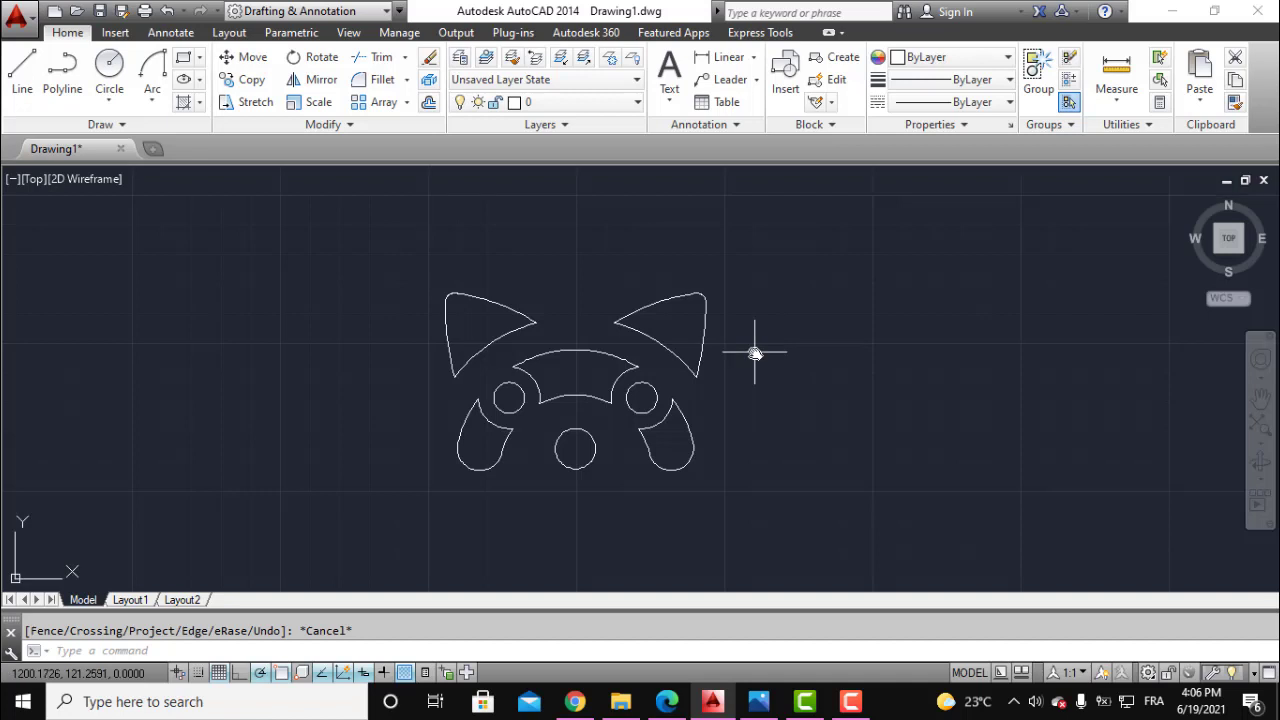
left_click(199, 102)
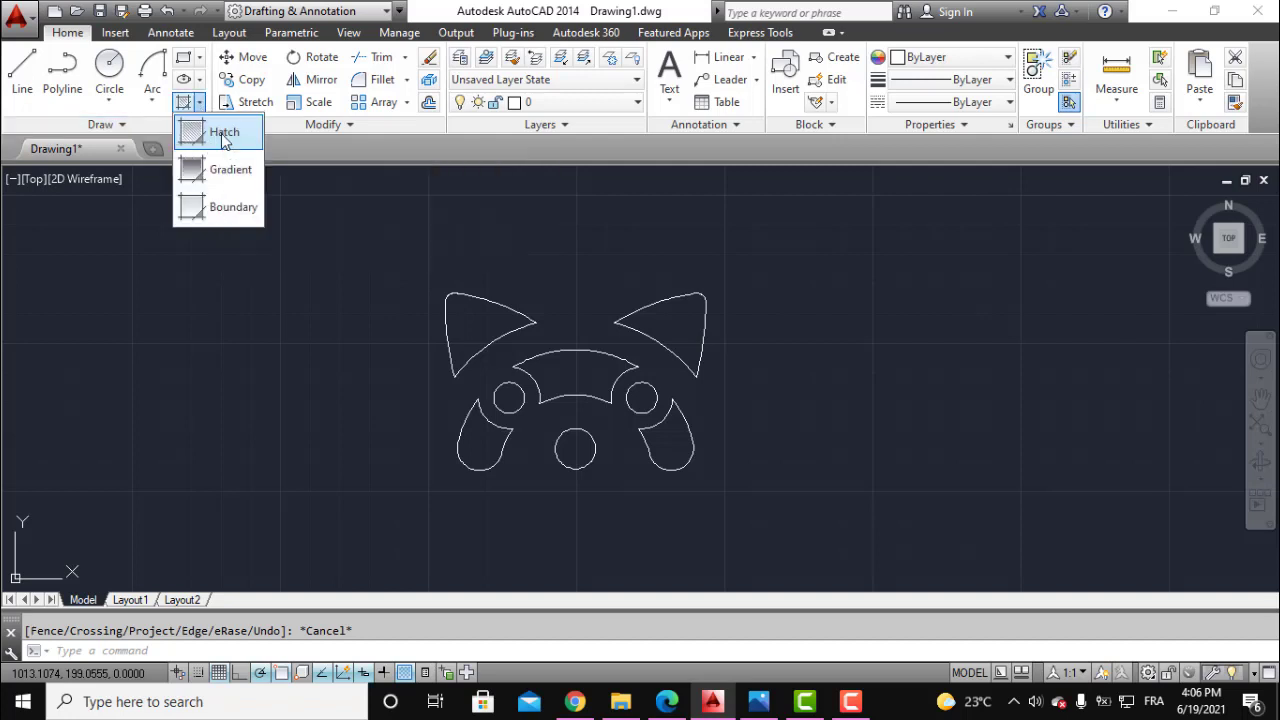
left_click(222, 134)
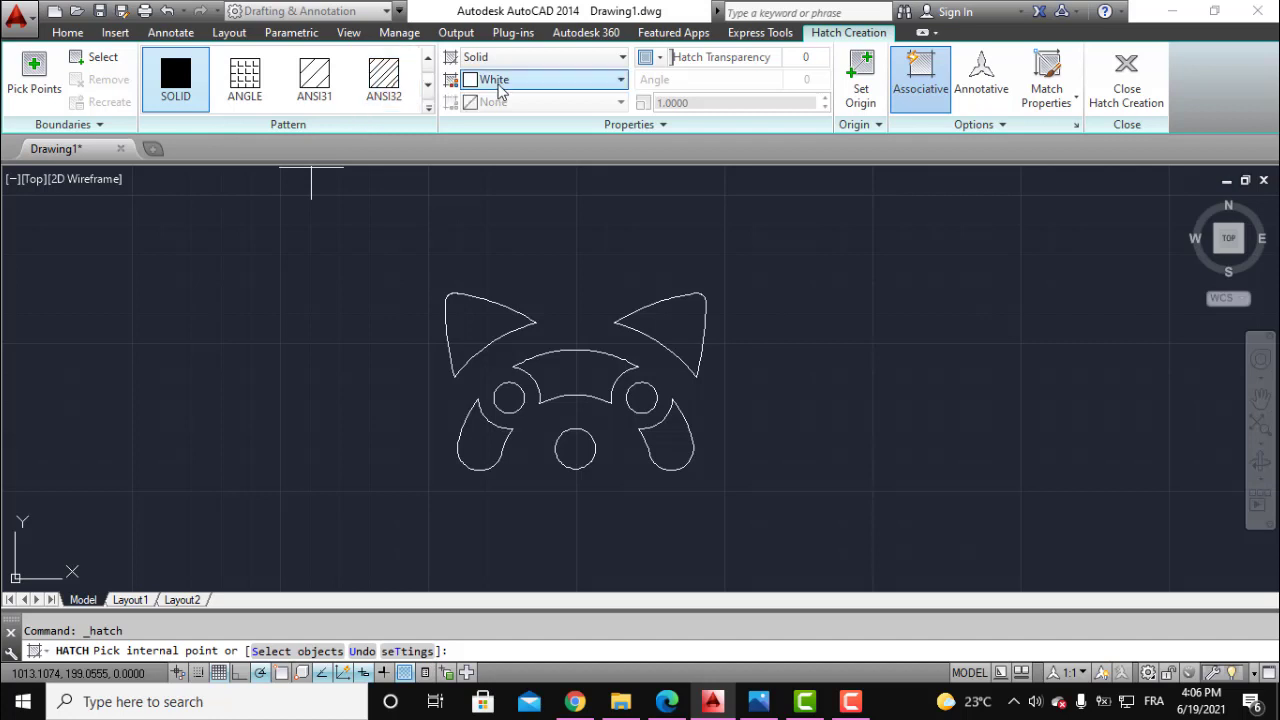
left_click(500, 88)
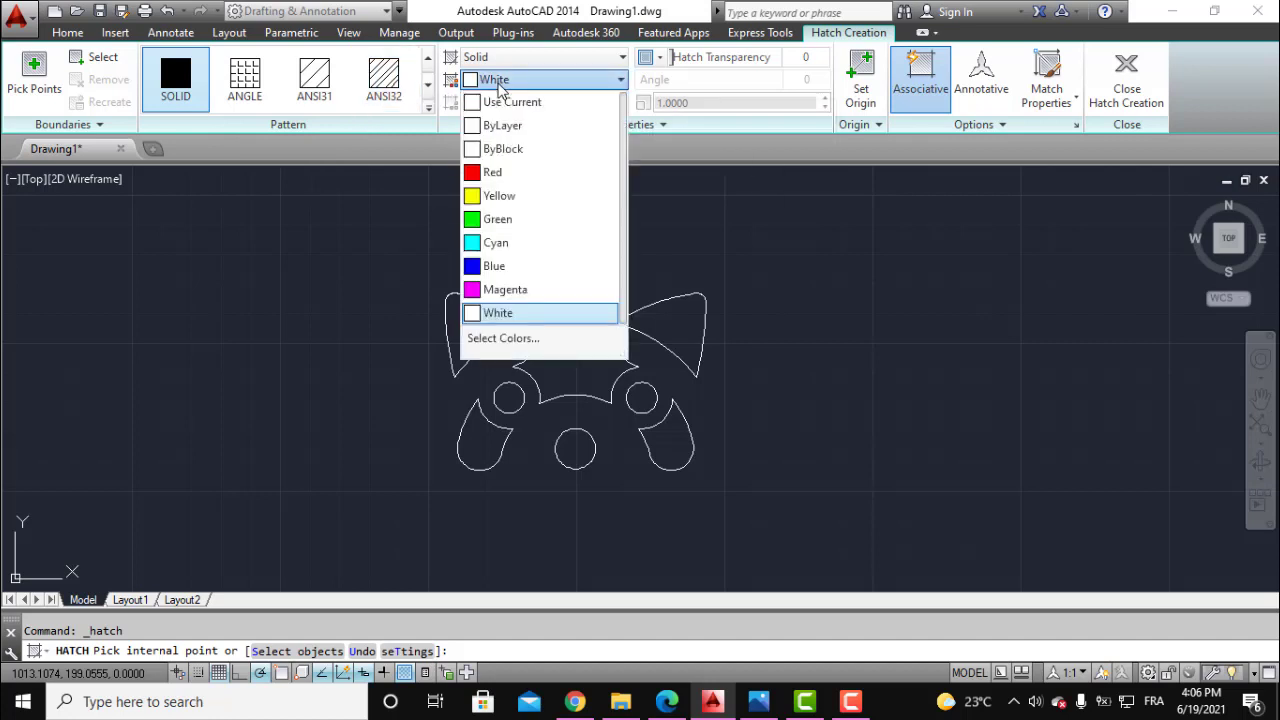
left_click(490, 220)
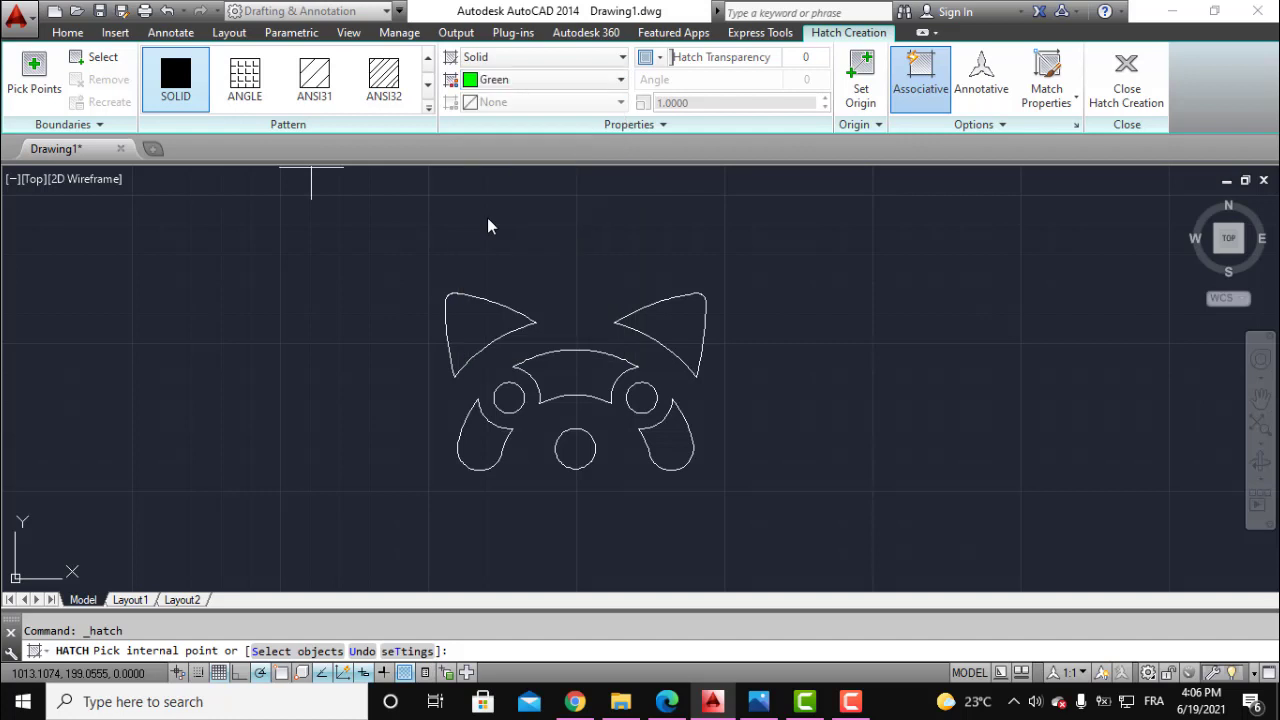
left_click(467, 318)
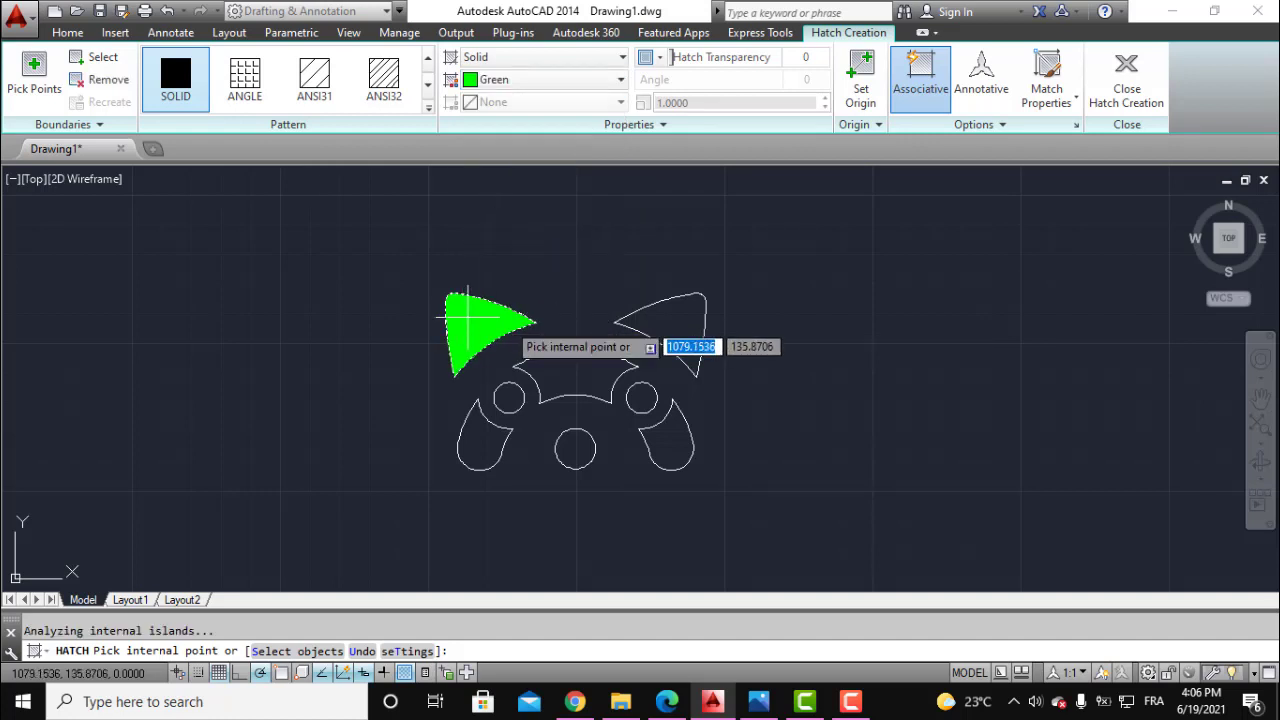
left_click(665, 322)
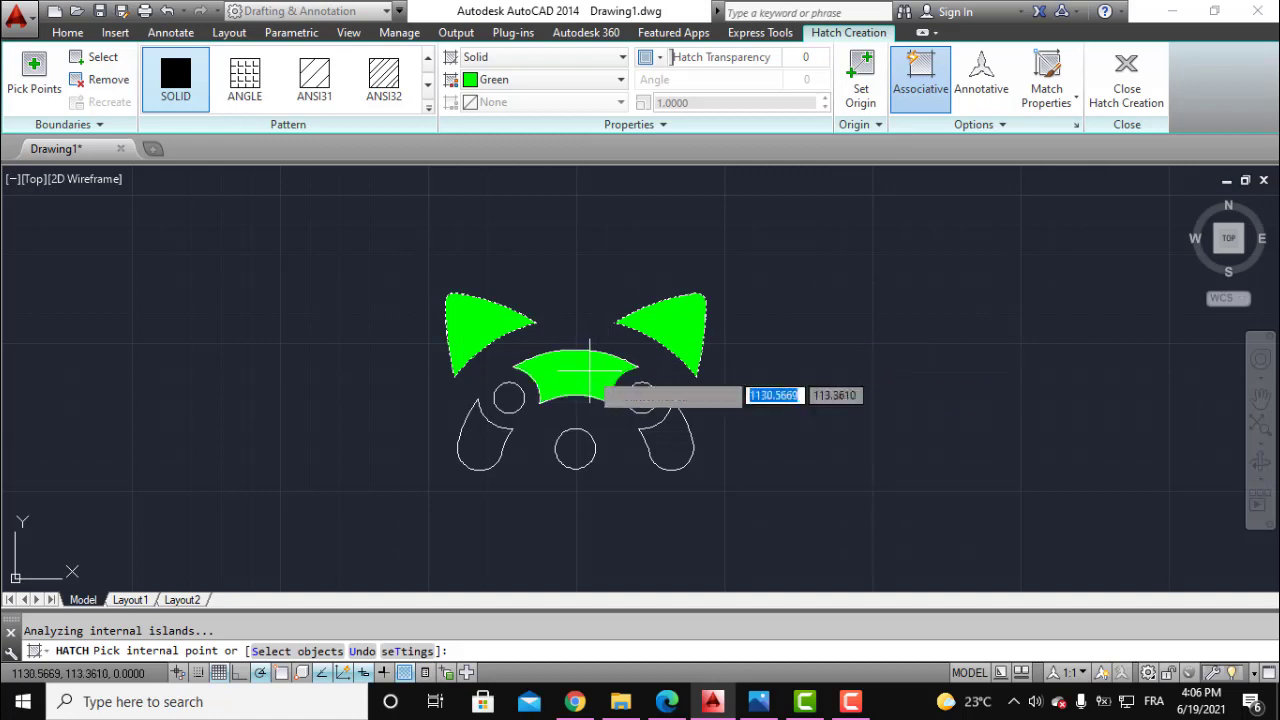
left_click(590, 370)
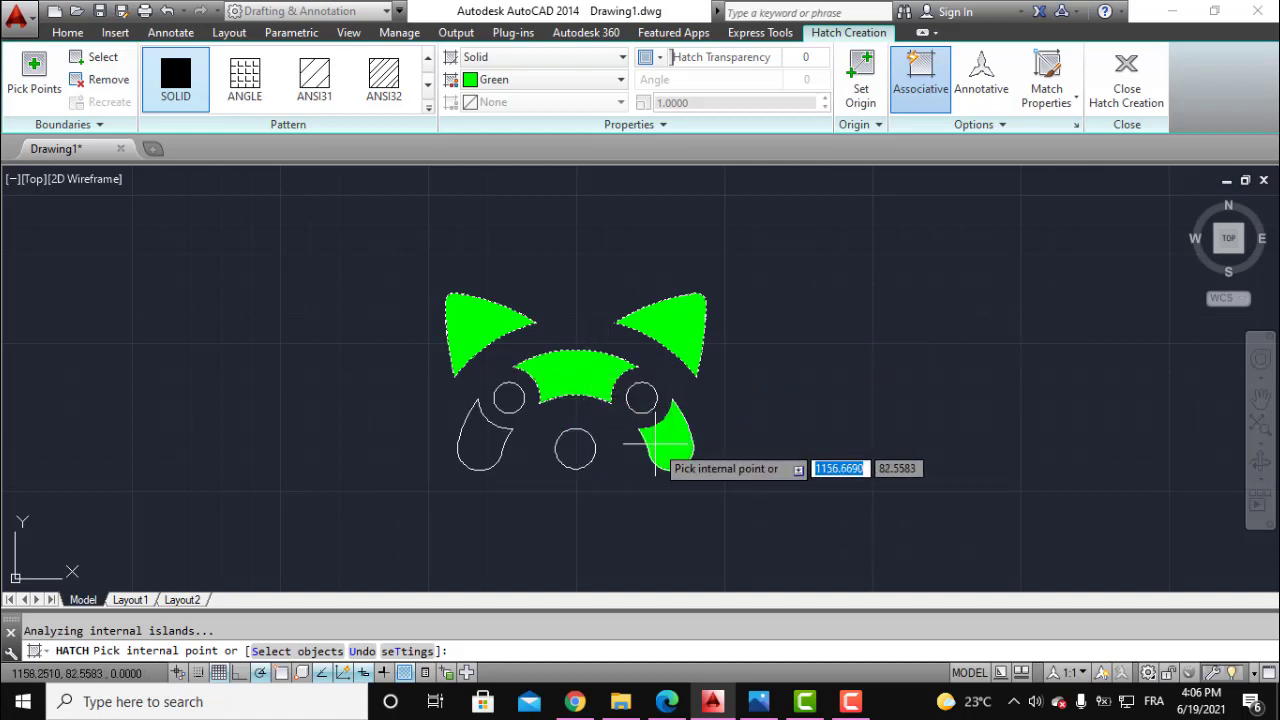
left_click(660, 440)
left_click(506, 440)
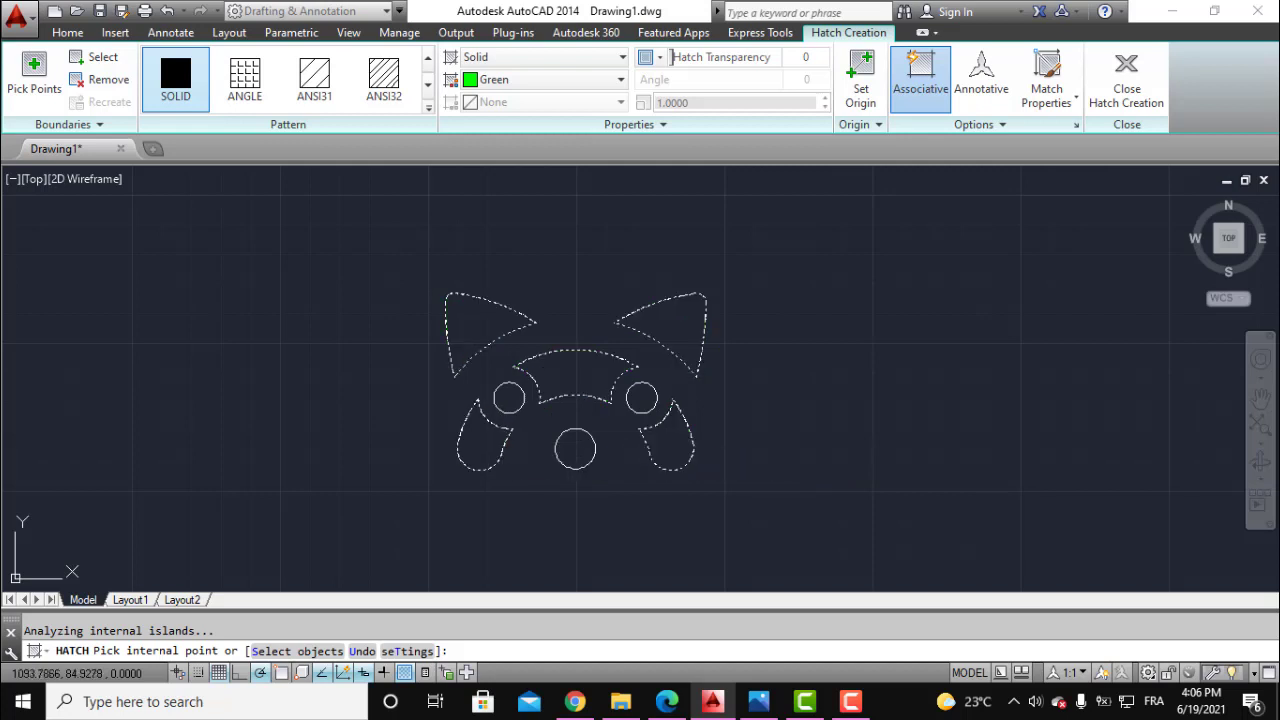
left_click(572, 449)
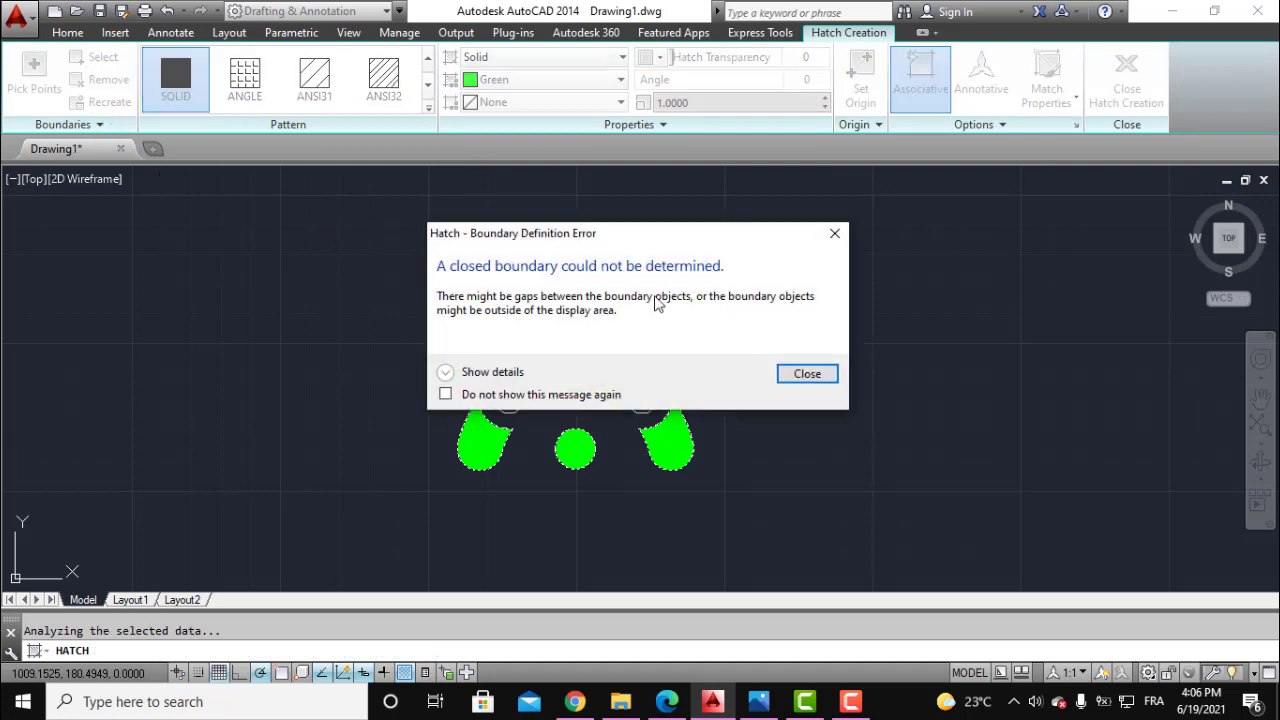
left_click(805, 374)
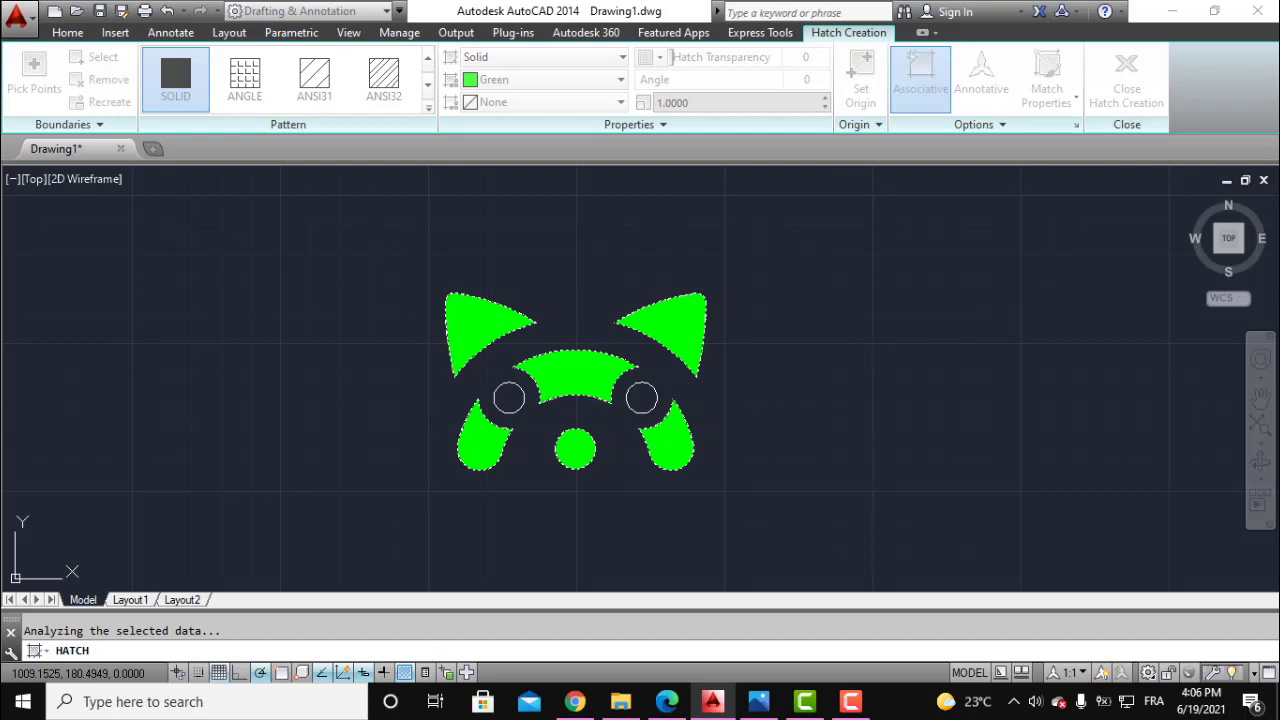
key("Escape")
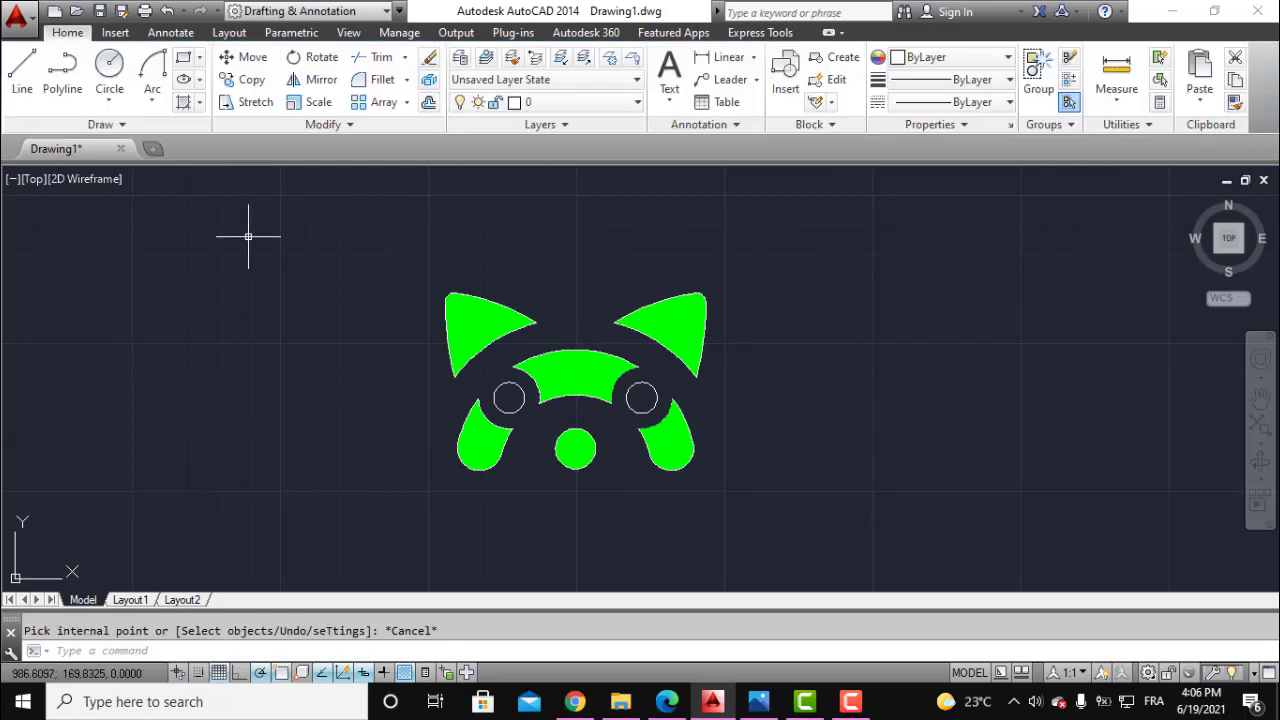
Fill the two eye circles with a solid white hatch.
left_click(198, 102)
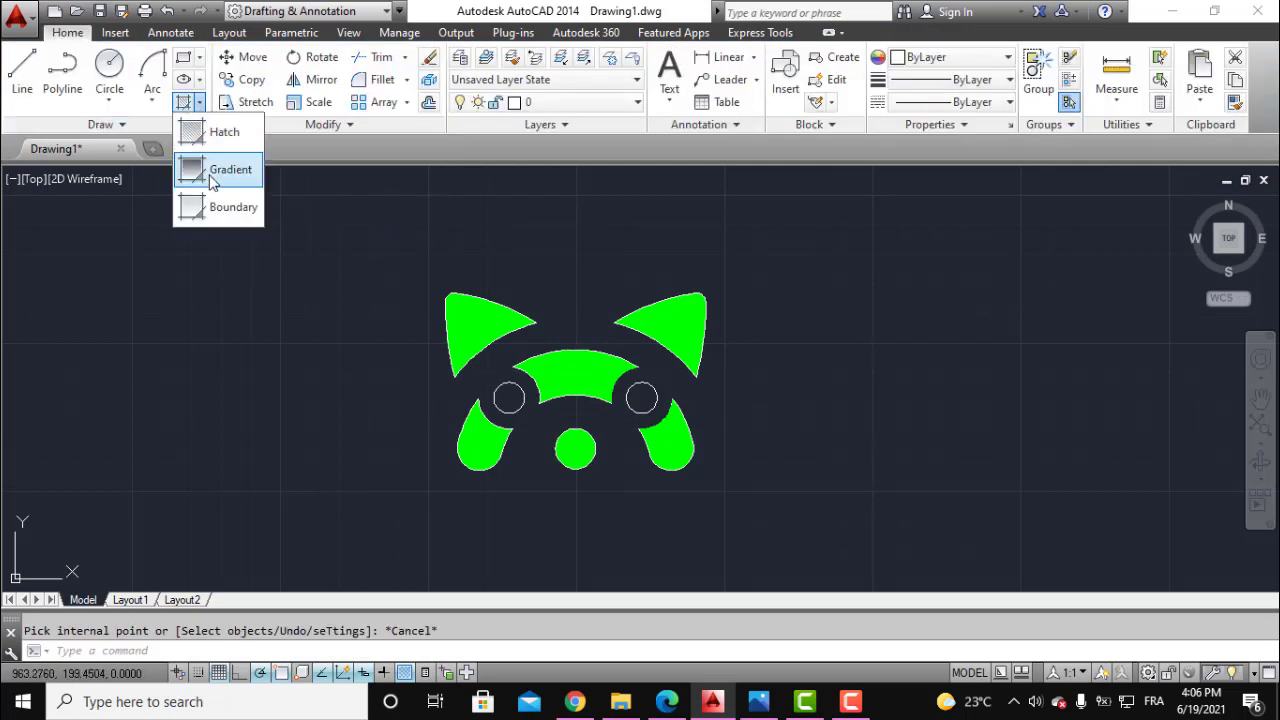
left_click(221, 138)
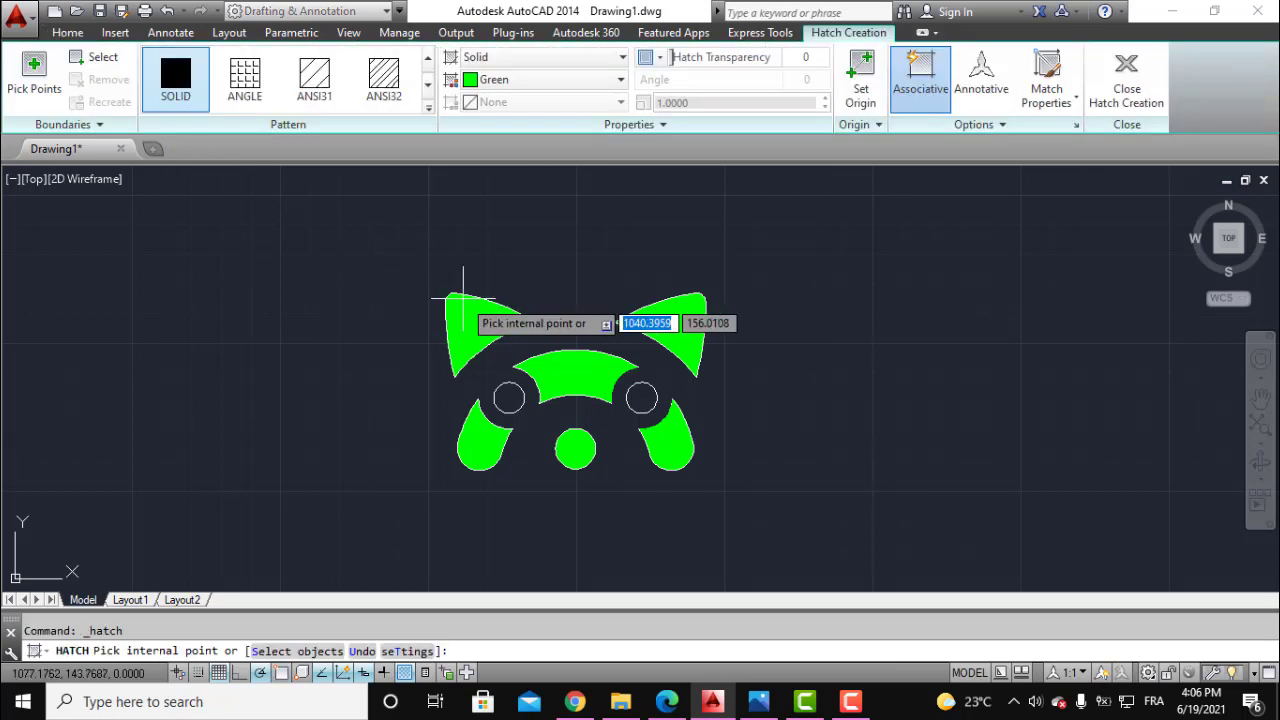
left_click(558, 82)
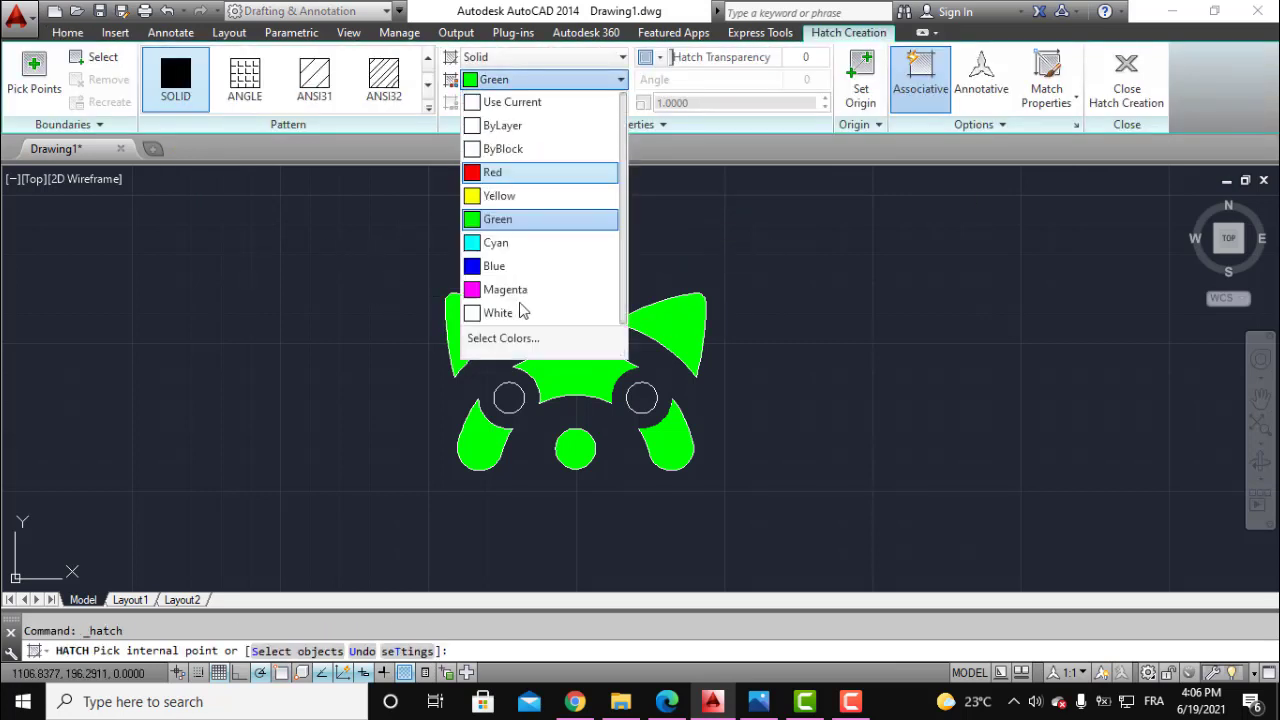
left_click(515, 313)
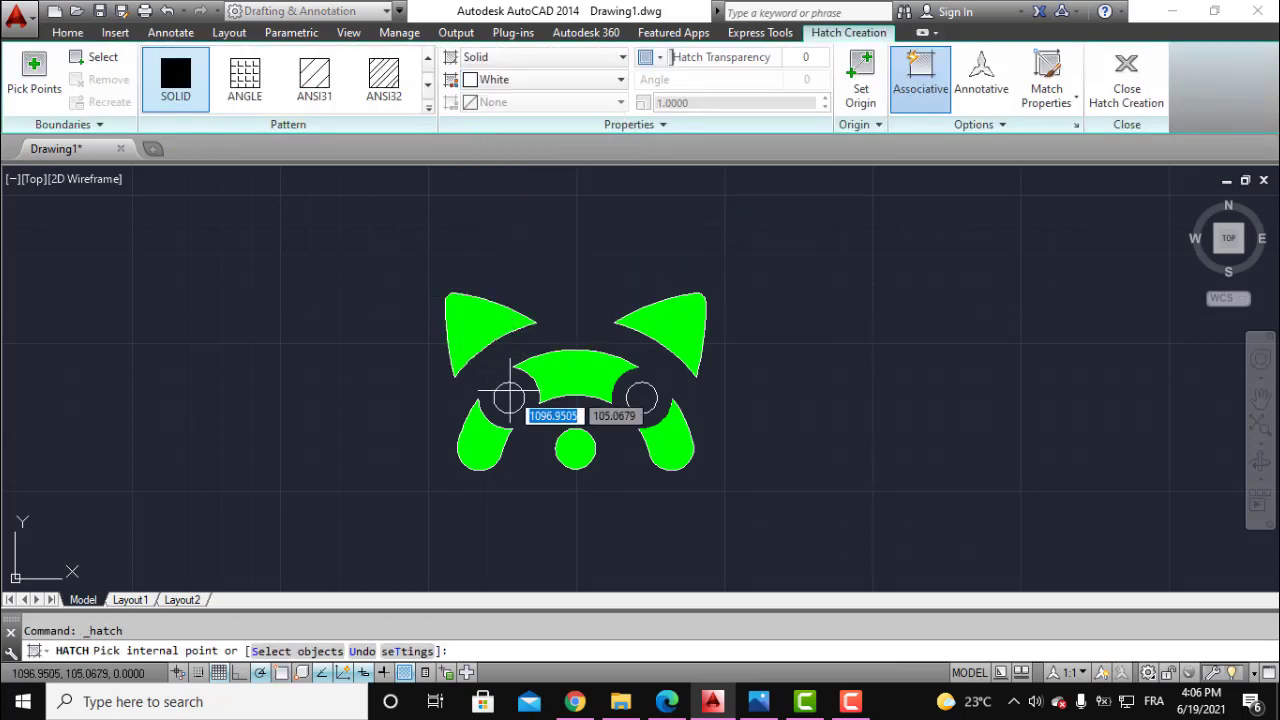
left_click(508, 398)
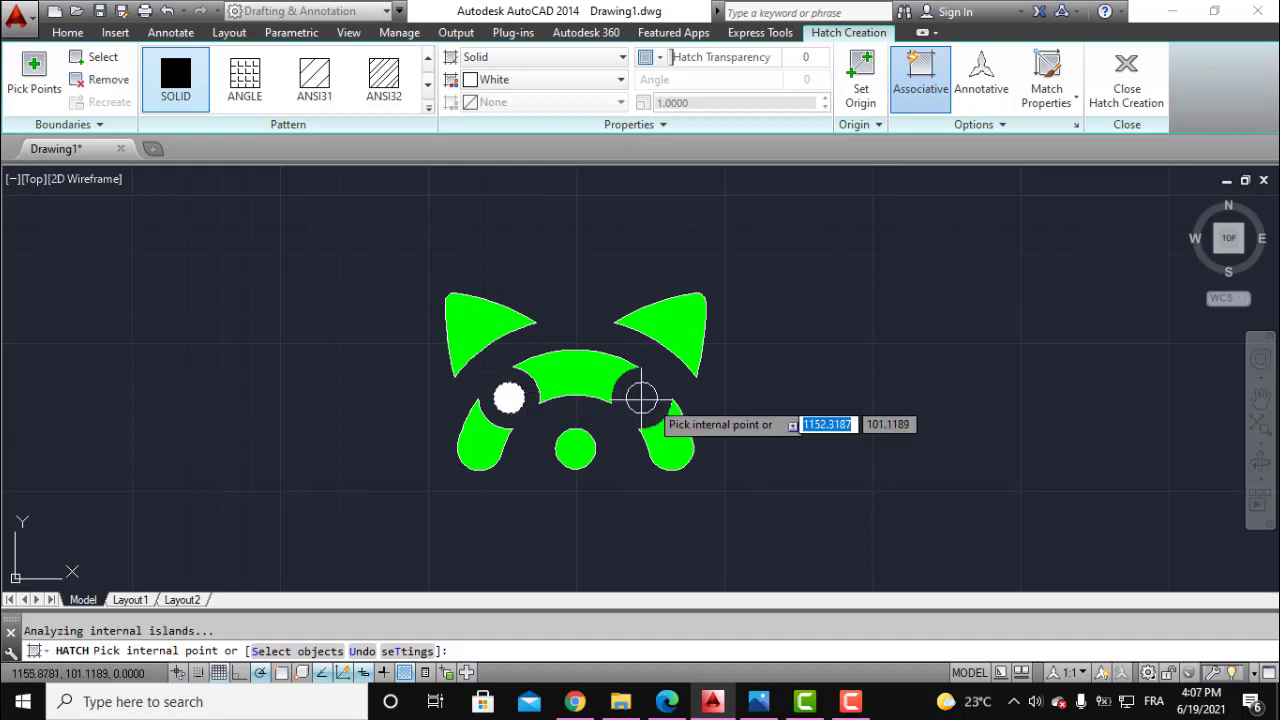
left_click(641, 398)
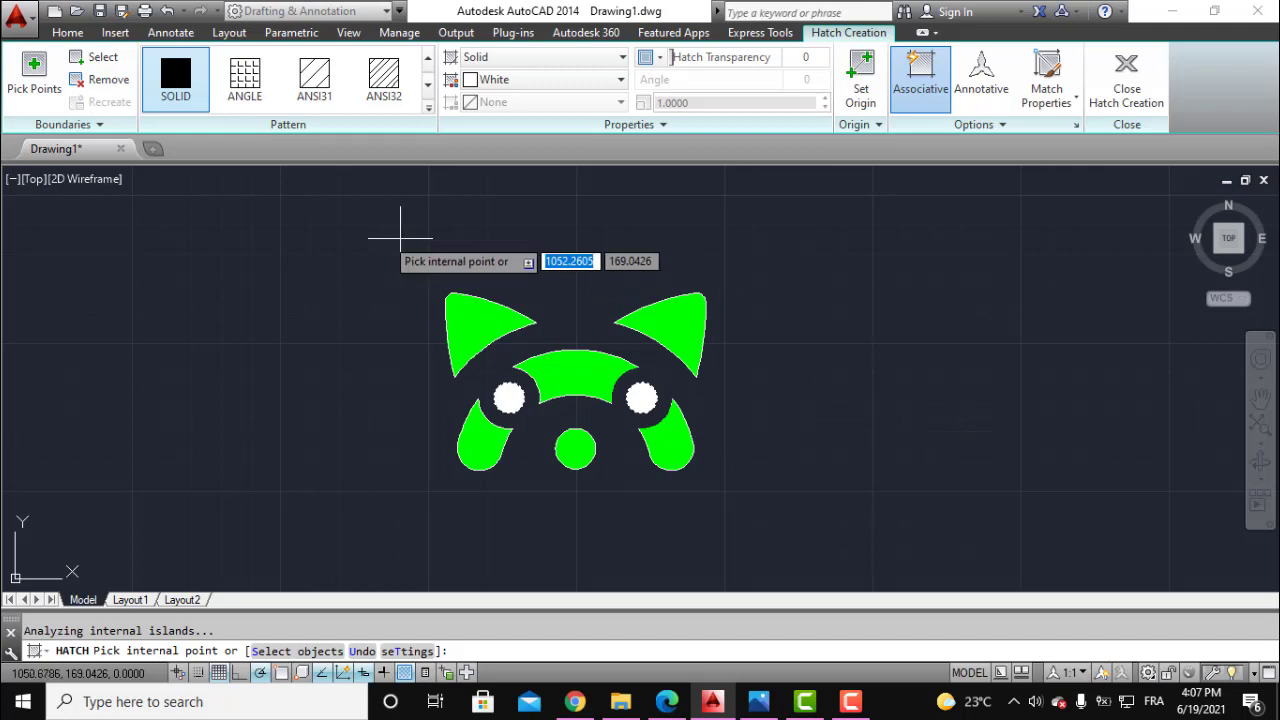
key("Escape")
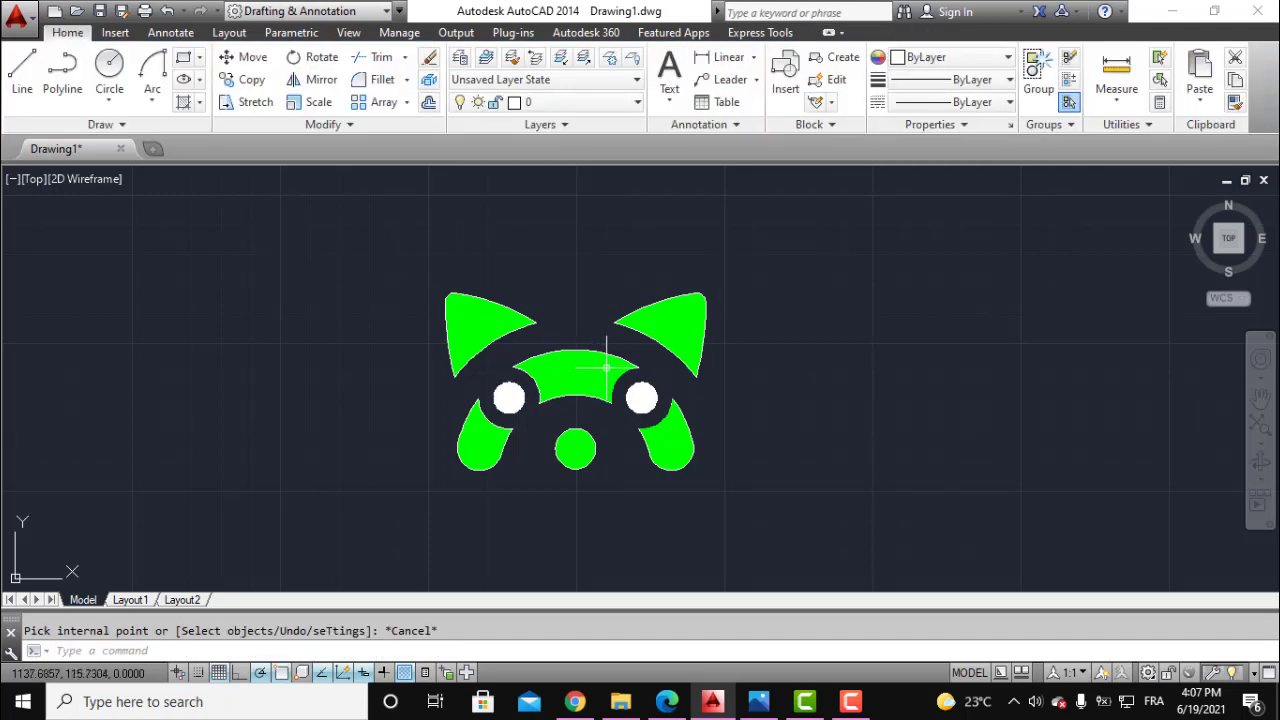
scroll(557, 367, "up", 4)
scroll(556, 369, "down", 2)
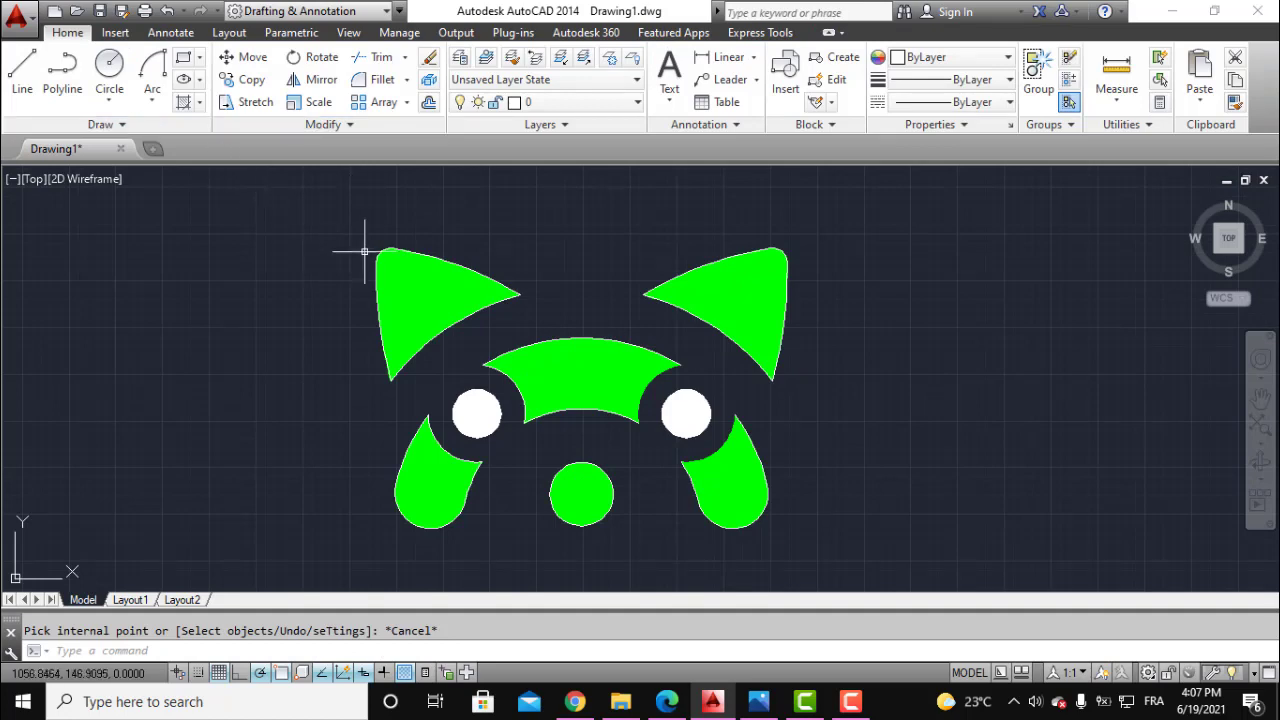
middle_click_drag(598, 310, 599, 263)
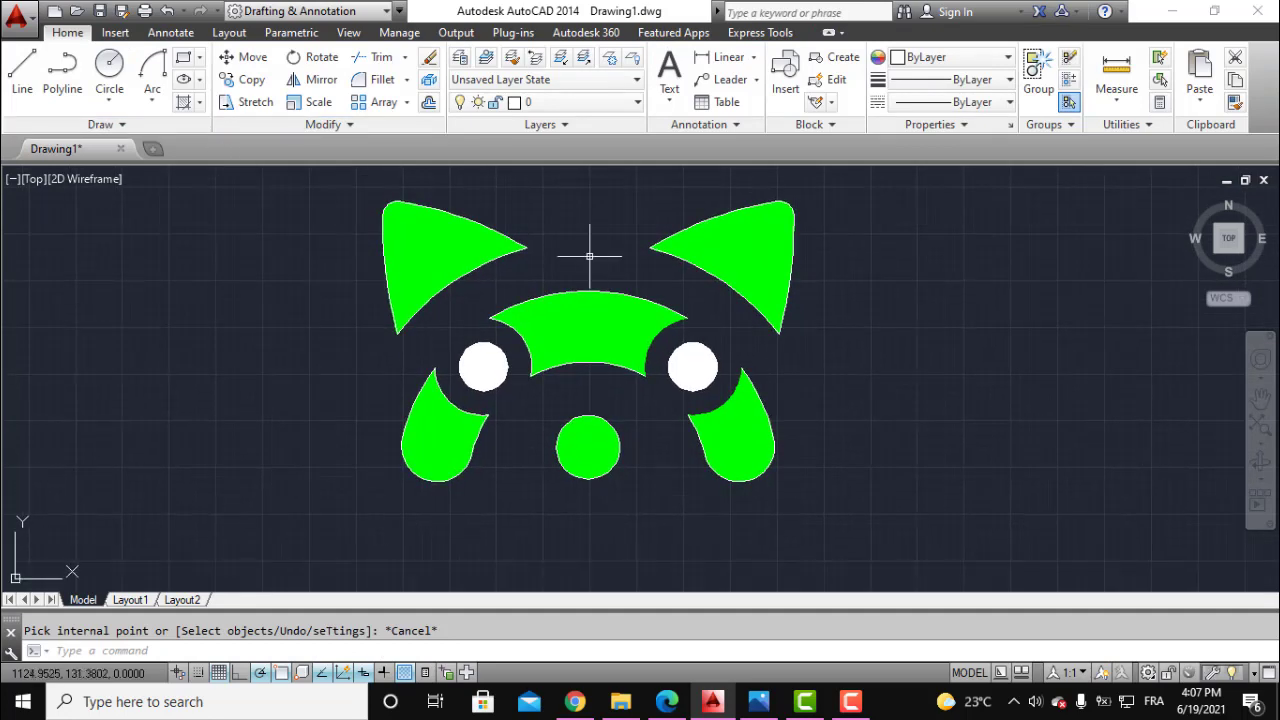